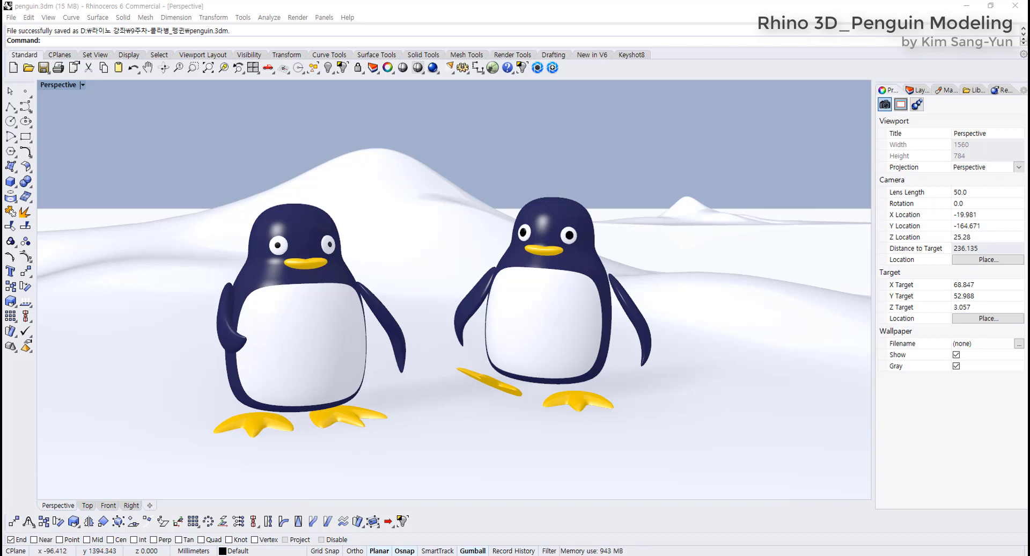
Step: Switch to the browser with the "penguin modeling" image results and look through the penguin designs, including the Madagascar penguin
{"action": "left_click_drag", "start_coordinate": [0, 32], "coordinate": [661, 29]}
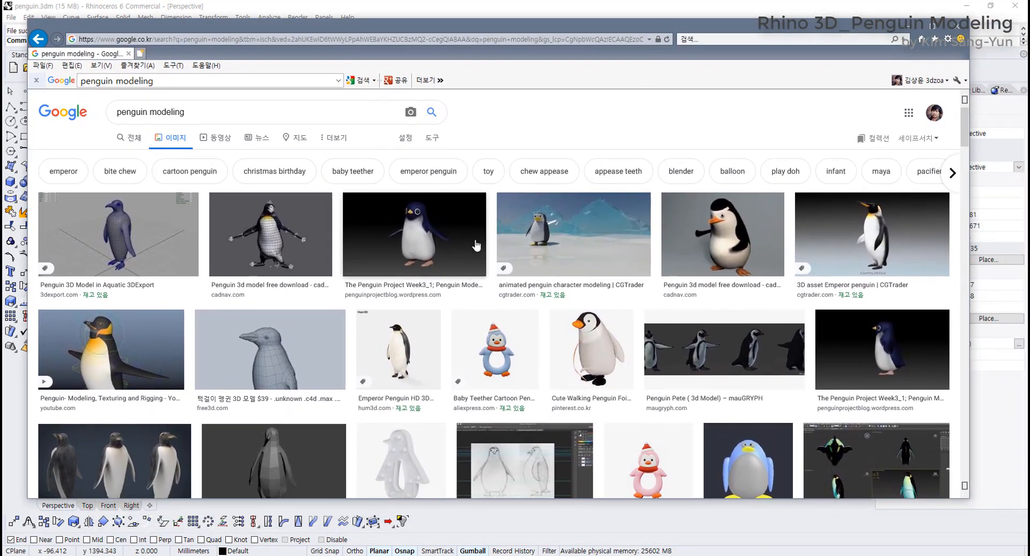
{"action": "scroll", "coordinate": [476, 245], "scroll_direction": "down", "scroll_amount": 8}
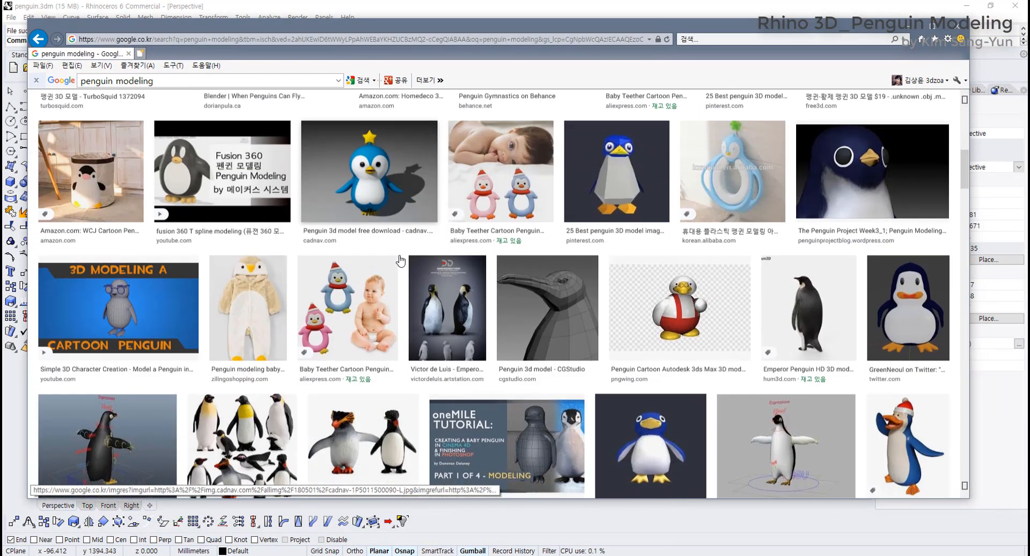
{"action": "scroll", "coordinate": [400, 260], "scroll_direction": "up", "scroll_amount": 2}
{"action": "scroll", "coordinate": [403, 259], "scroll_direction": "down", "scroll_amount": 8}
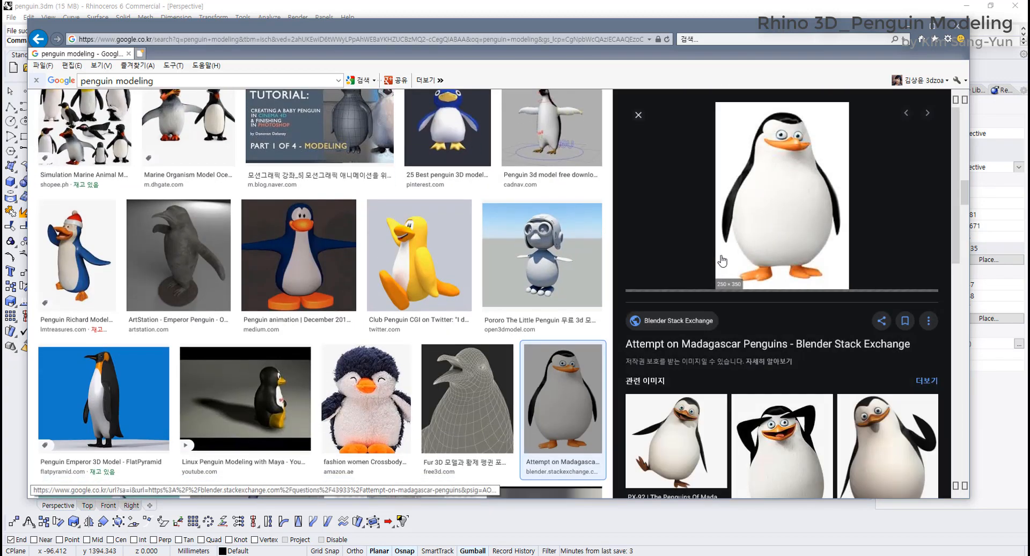
{"action": "scroll", "coordinate": [749, 408], "scroll_direction": "down", "scroll_amount": 2}
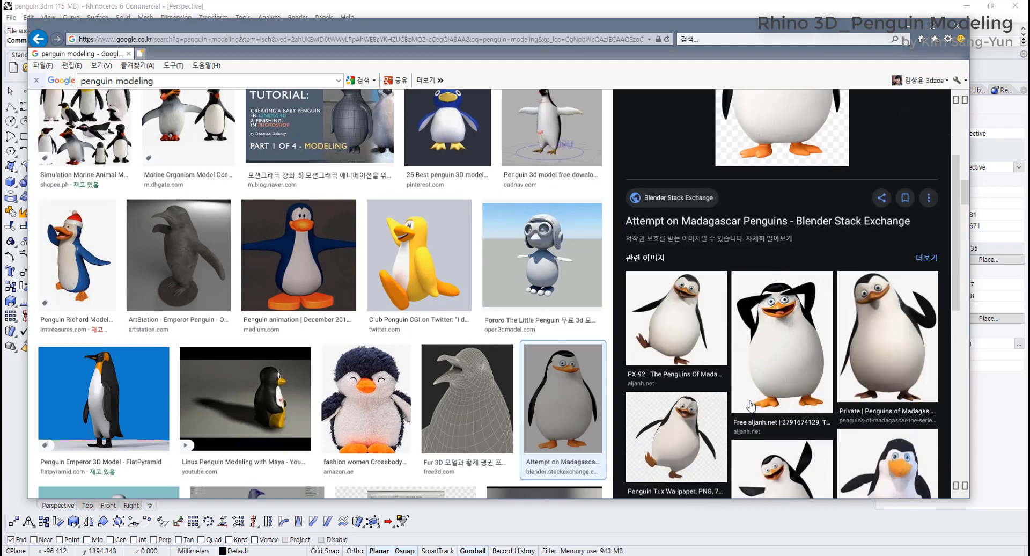
{"action": "scroll", "coordinate": [750, 407], "scroll_direction": "up", "scroll_amount": 2}
{"action": "scroll", "coordinate": [554, 355], "scroll_direction": "up", "scroll_amount": 3}
{"action": "scroll", "coordinate": [554, 355], "scroll_direction": "down", "scroll_amount": 1}
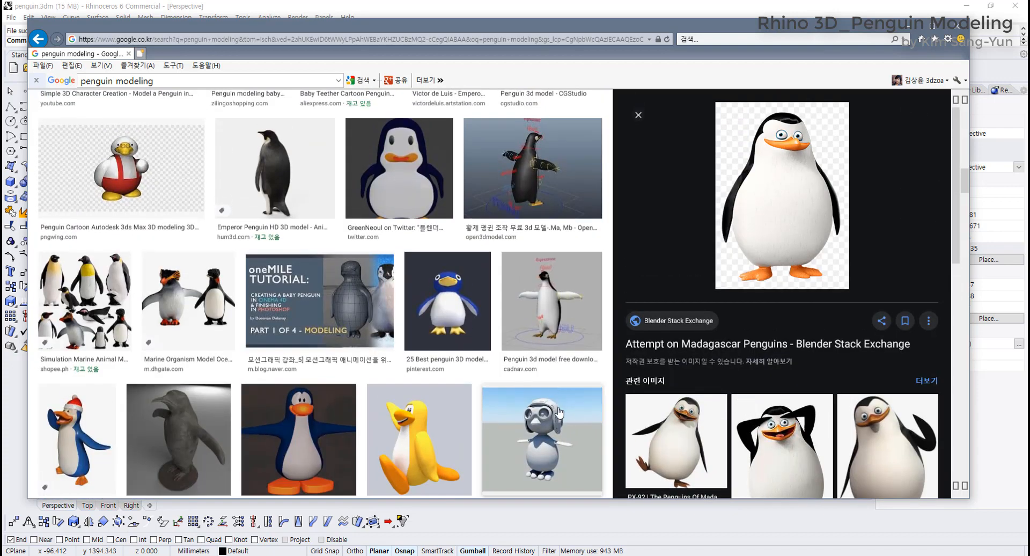
Step: Preview the Pororo, toy penguin set, Piplup and When Penguins Fly images as references, and return to Rhino
{"action": "left_click", "coordinate": [558, 410]}
{"action": "scroll", "coordinate": [724, 281], "scroll_direction": "down", "scroll_amount": 4}
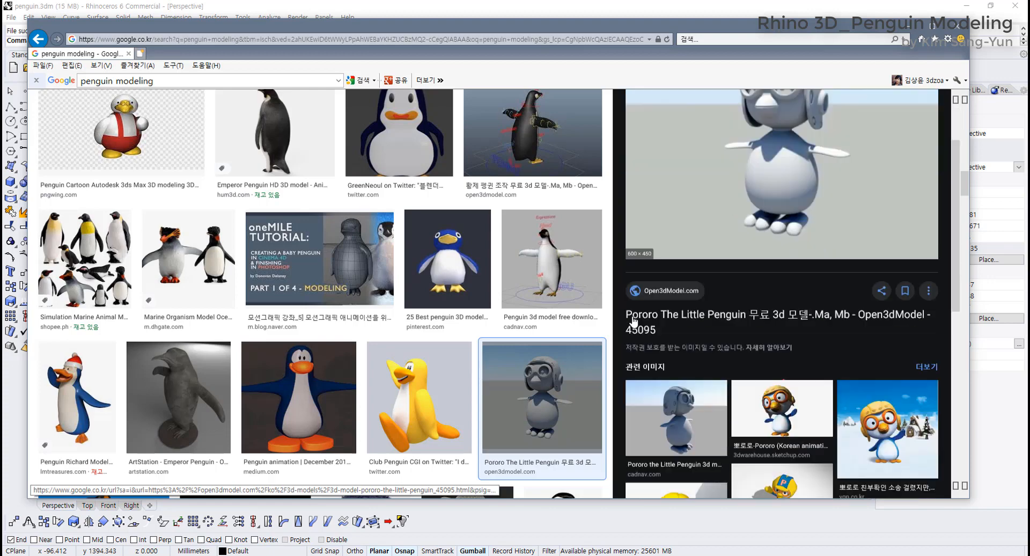
{"action": "scroll", "coordinate": [600, 328], "scroll_direction": "down", "scroll_amount": 10}
{"action": "scroll", "coordinate": [559, 371], "scroll_direction": "down", "scroll_amount": 3}
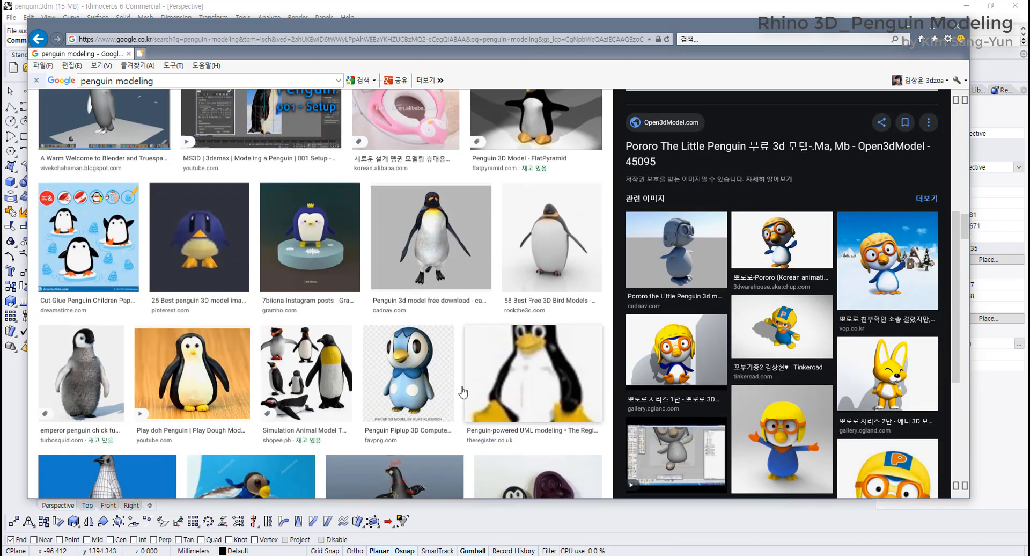
{"action": "left_click", "coordinate": [325, 280]}
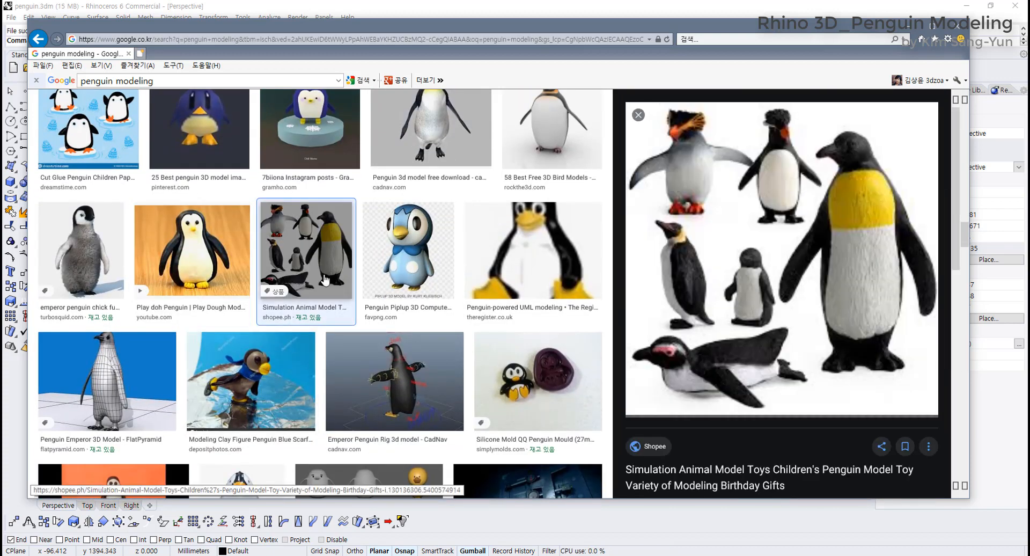
{"action": "left_click", "coordinate": [407, 251]}
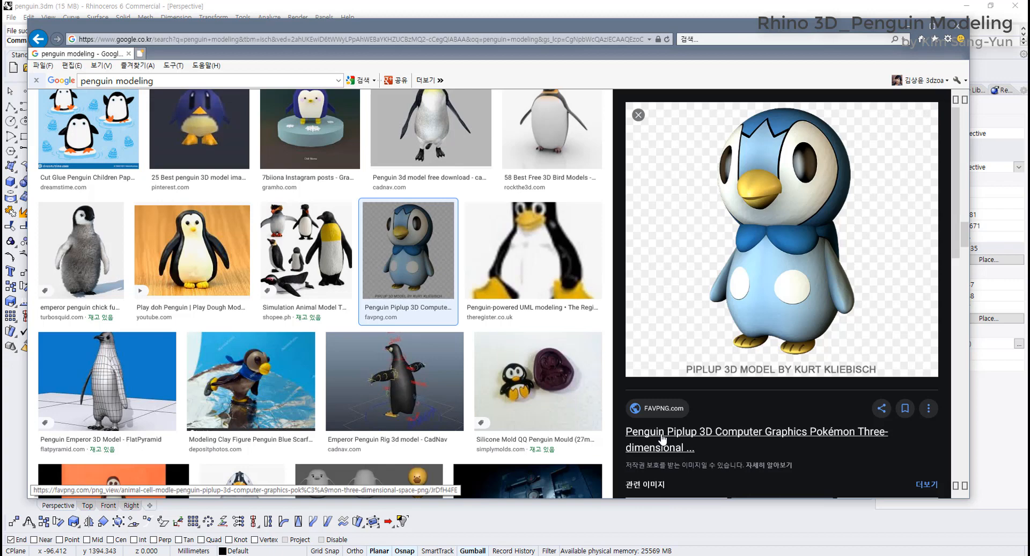
{"action": "scroll", "coordinate": [587, 426], "scroll_direction": "down", "scroll_amount": 3}
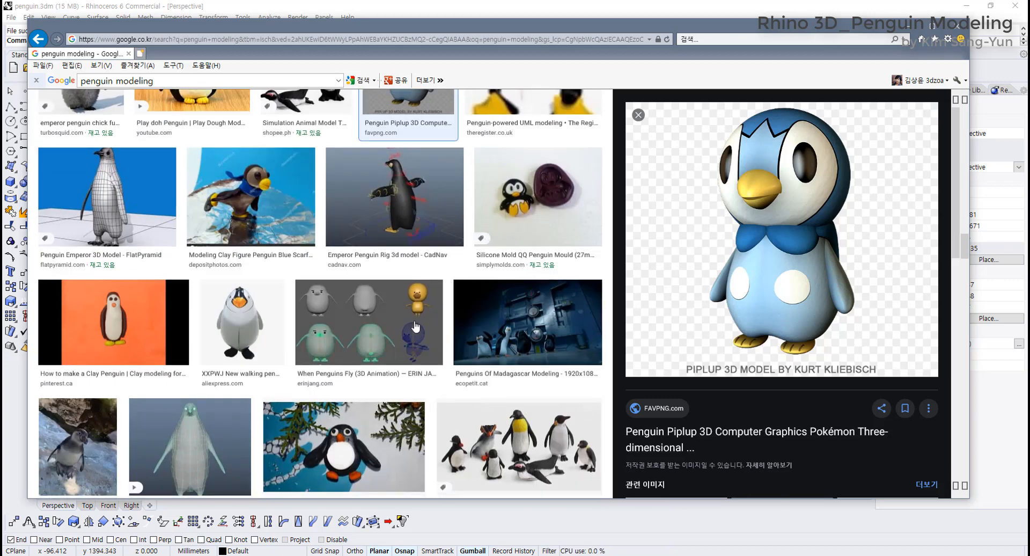
{"action": "left_click", "coordinate": [369, 322]}
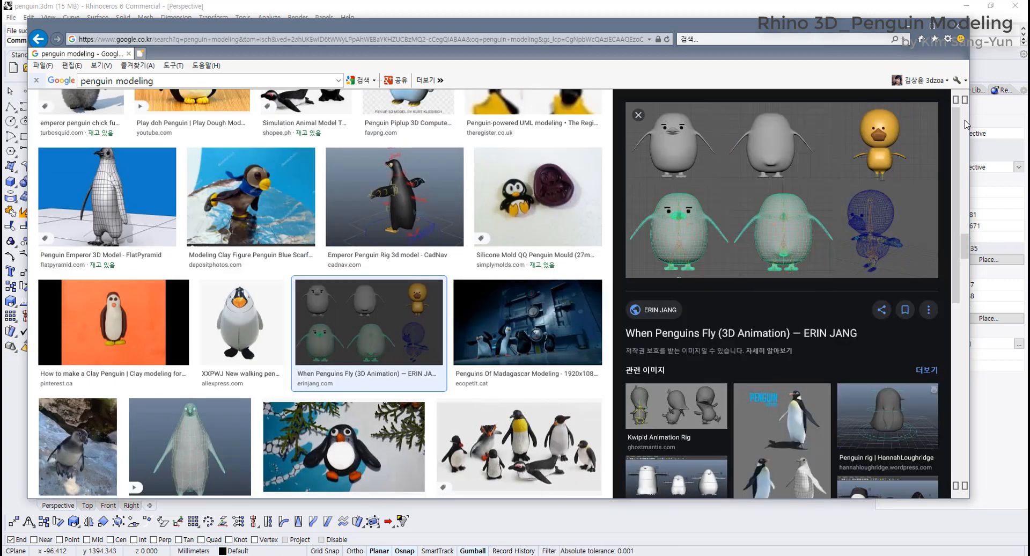
{"action": "left_click", "coordinate": [912, 28]}
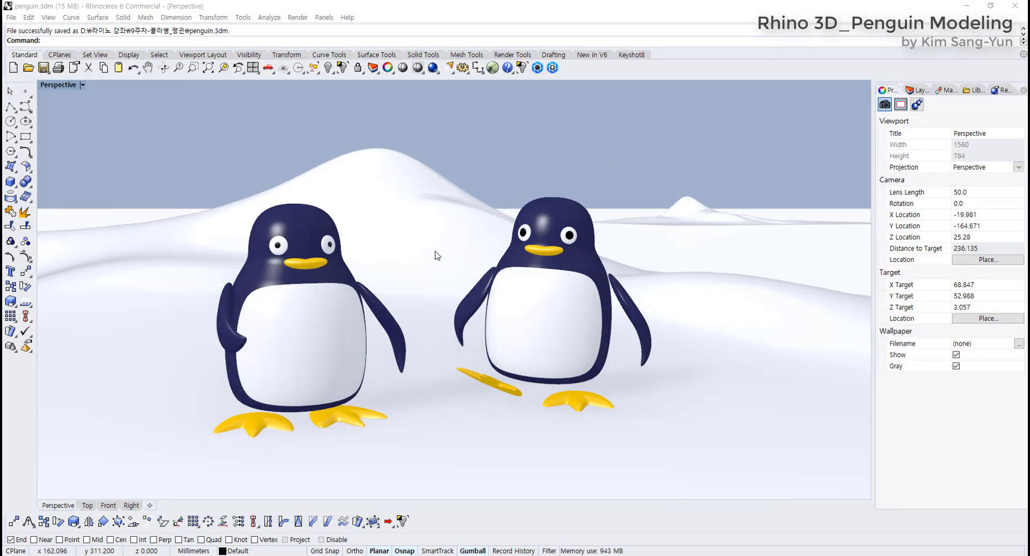
Step: Create a new file from the Small Objects - Millimeters template
{"action": "mouse_move", "coordinate": [522, 269]}
{"action": "right_mouse_down"}
{"action": "mouse_move", "coordinate": [483, 264]}
{"action": "mouse_move", "coordinate": [554, 271]}
{"action": "mouse_move", "coordinate": [522, 268]}
{"action": "right_mouse_up"}
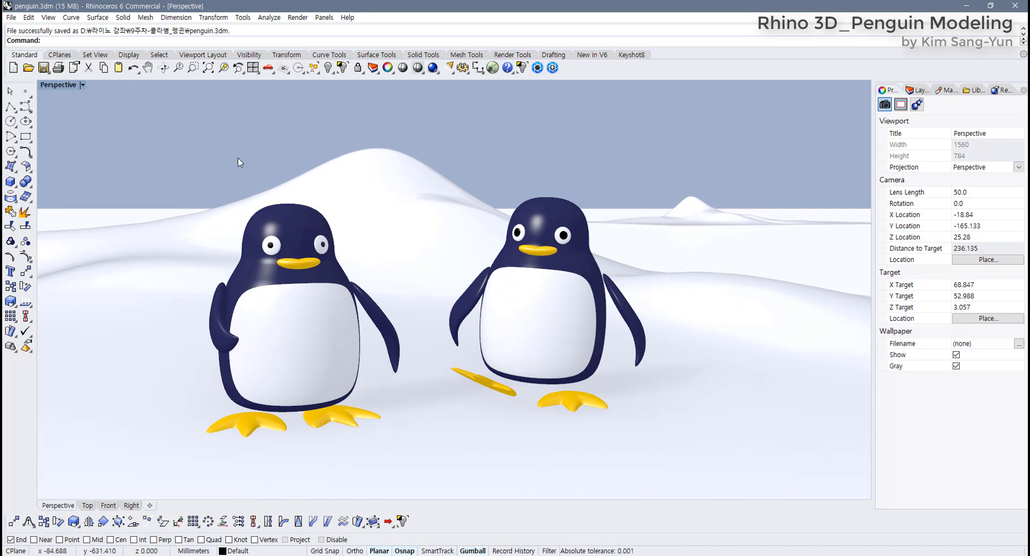
{"action": "key", "text": "ctrl+n"}
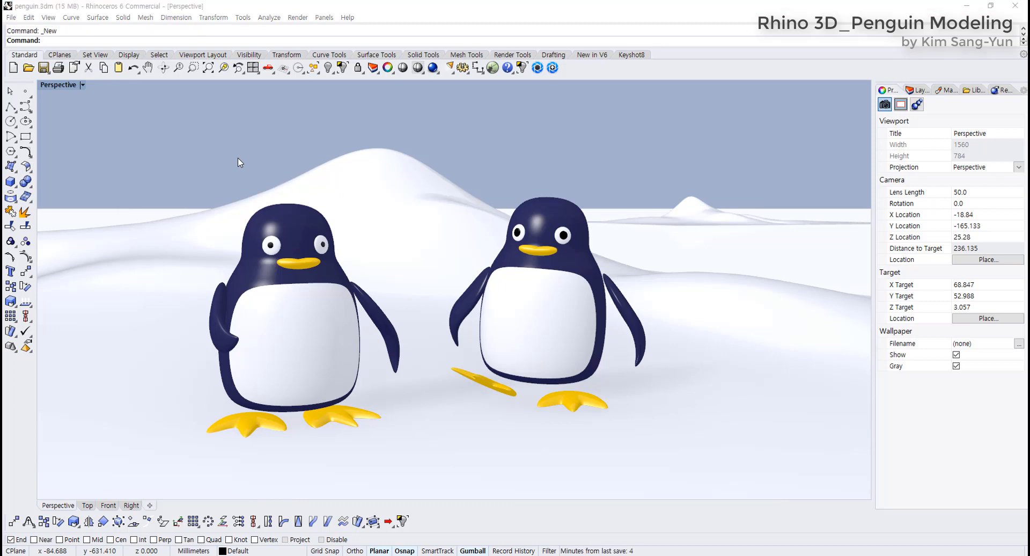
{"action": "left_click", "coordinate": [203, 222]}
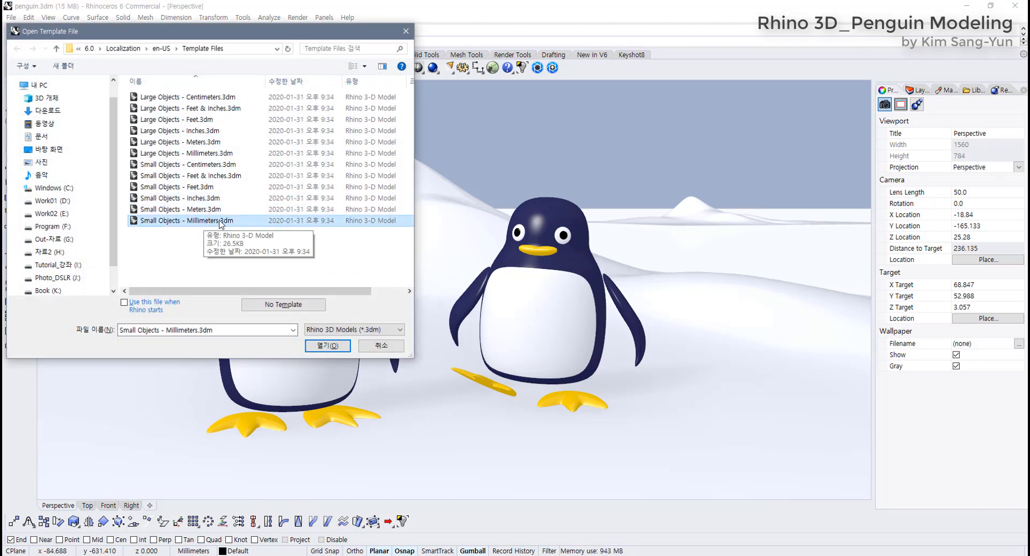
{"action": "left_click", "coordinate": [328, 344]}
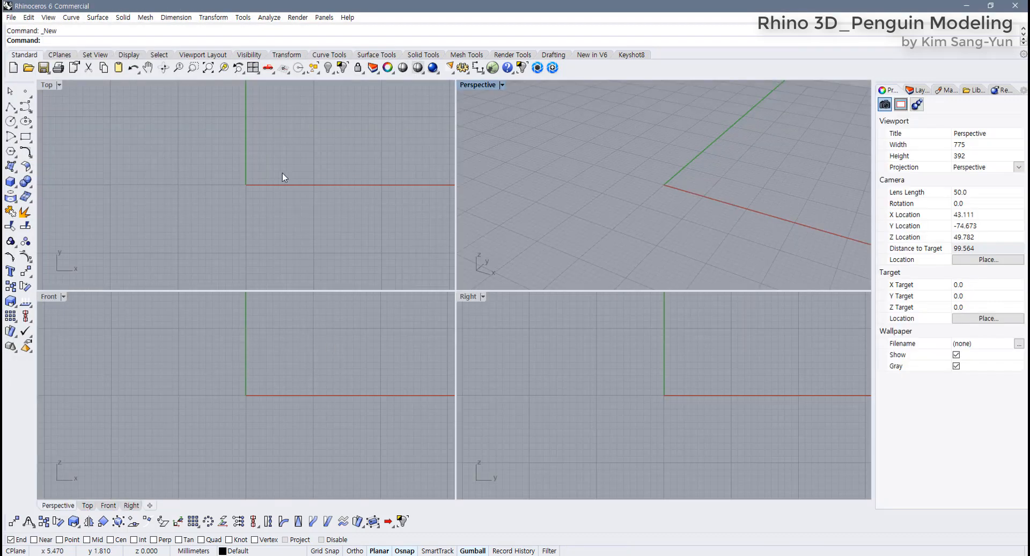
Step: Create a solid sphere centred at the origin with a radius of 10 mm
{"action": "right_click_drag", "start_coordinate": [282, 172], "coordinate": [280, 196]}
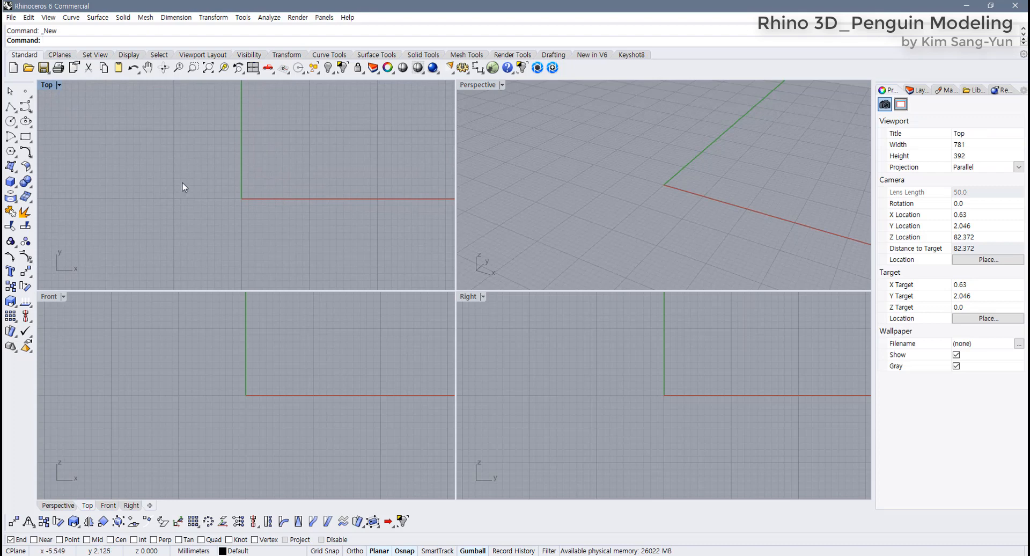
{"action": "left_click", "coordinate": [14, 183]}
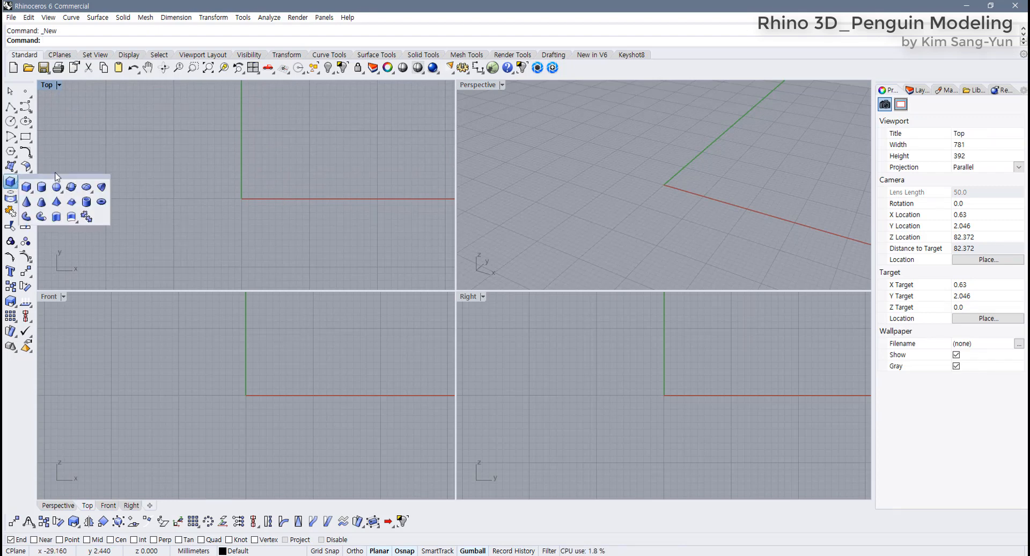
{"action": "left_click_drag", "start_coordinate": [74, 176], "coordinate": [116, 136]}
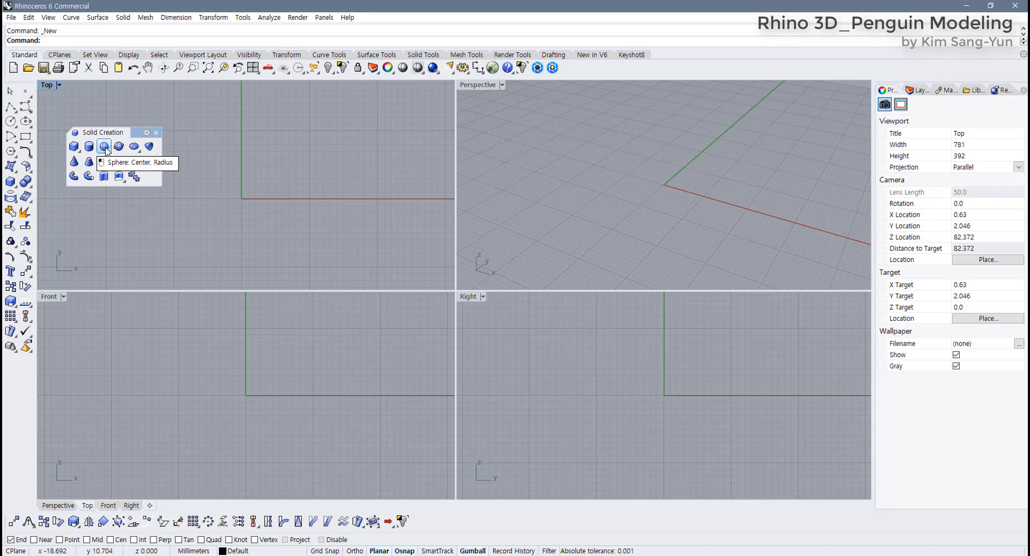
{"action": "left_click", "coordinate": [104, 147]}
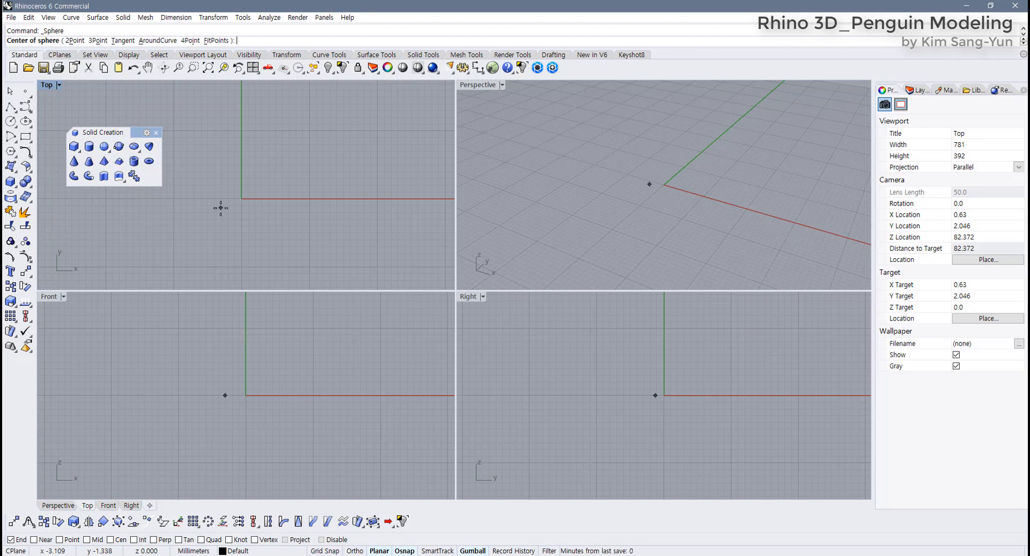
{"action": "type", "text": "0"}
{"action": "key", "text": "Return"}
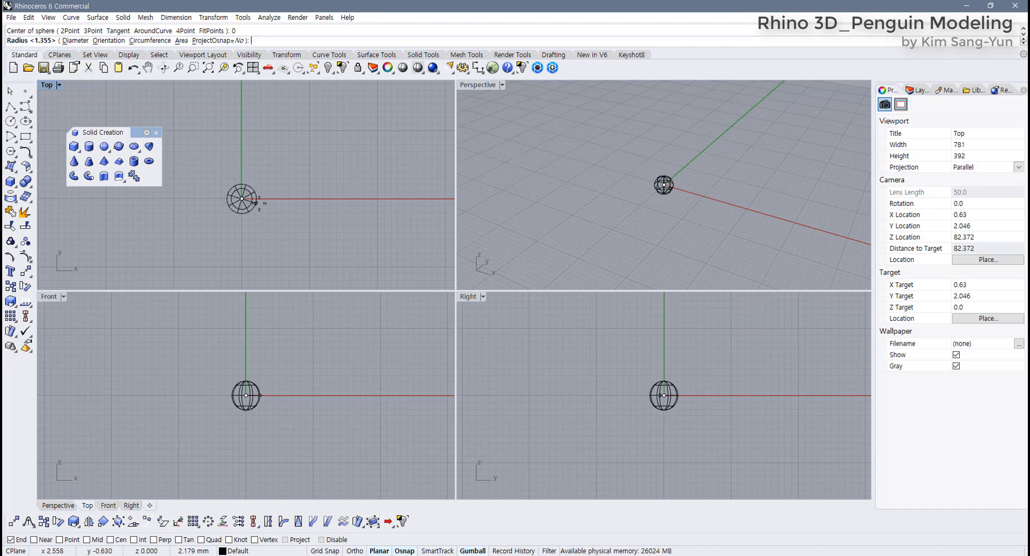
{"action": "type", "text": "10"}
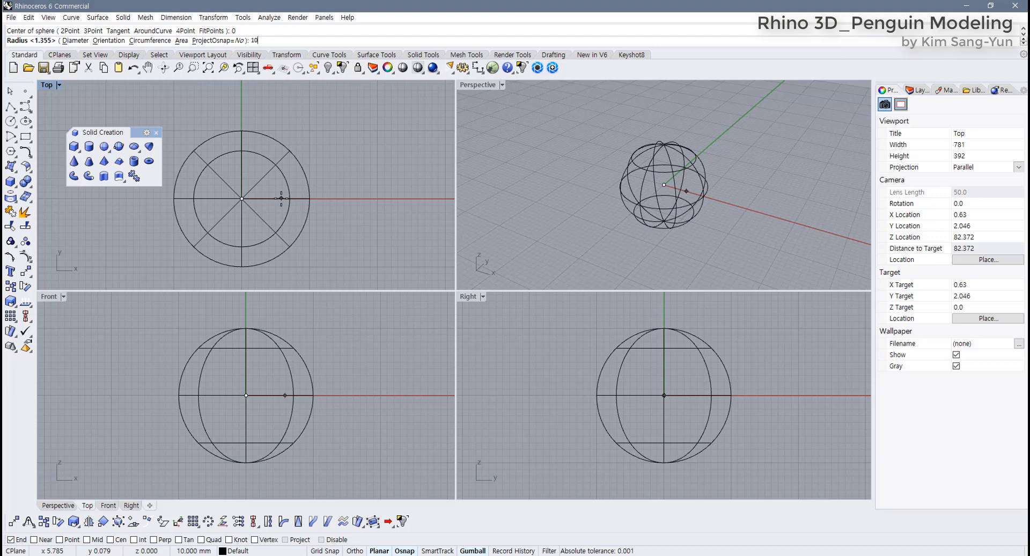
{"action": "key", "text": "Return"}
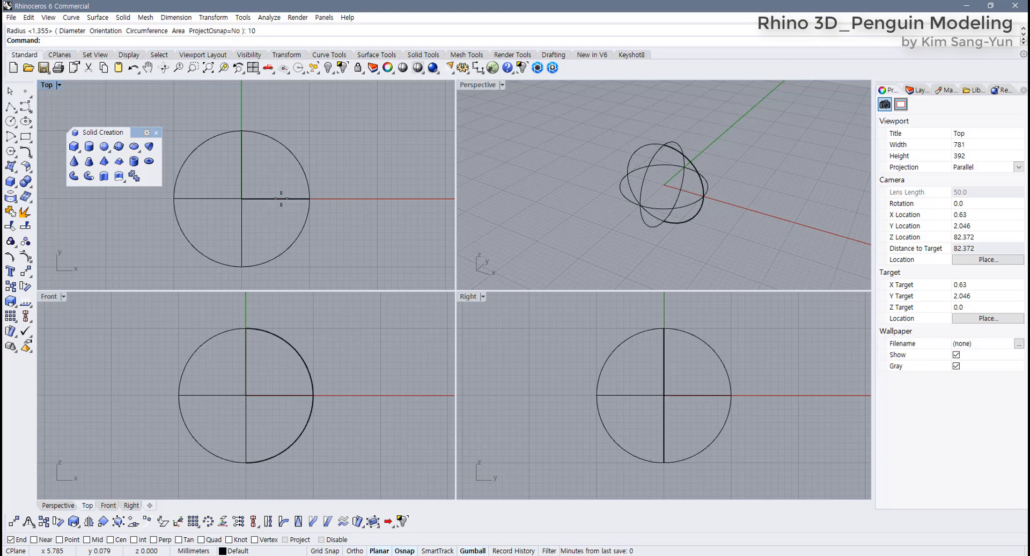
Step: Select the sphere and set the Perspective viewport's display mode to Shaded
{"action": "left_click", "coordinate": [303, 236]}
{"action": "scroll", "coordinate": [285, 396], "scroll_direction": "down", "scroll_amount": 2}
{"action": "scroll", "coordinate": [283, 395], "scroll_direction": "up", "scroll_amount": 2}
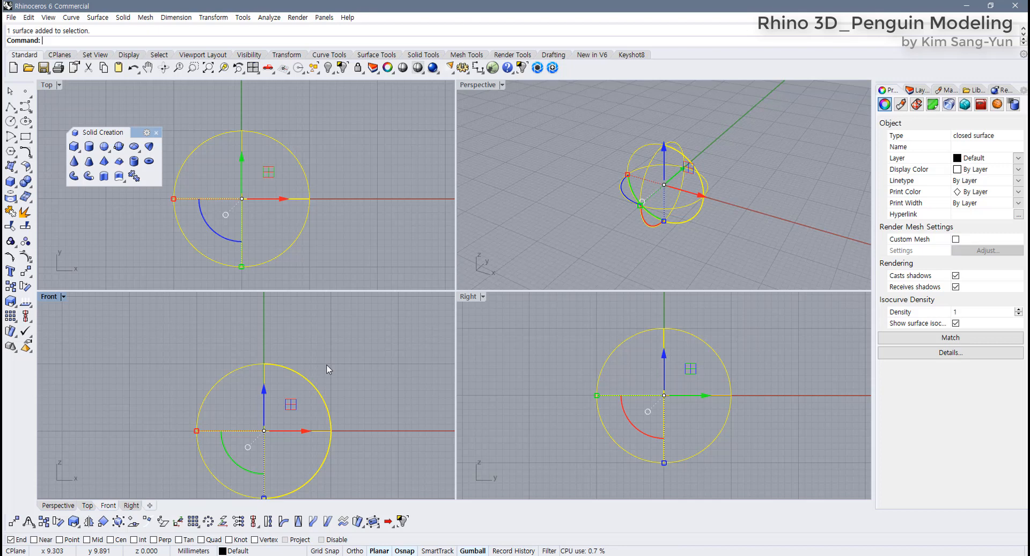
{"action": "right_click_drag", "start_coordinate": [536, 137], "coordinate": [528, 128]}
{"action": "left_click", "coordinate": [502, 85]}
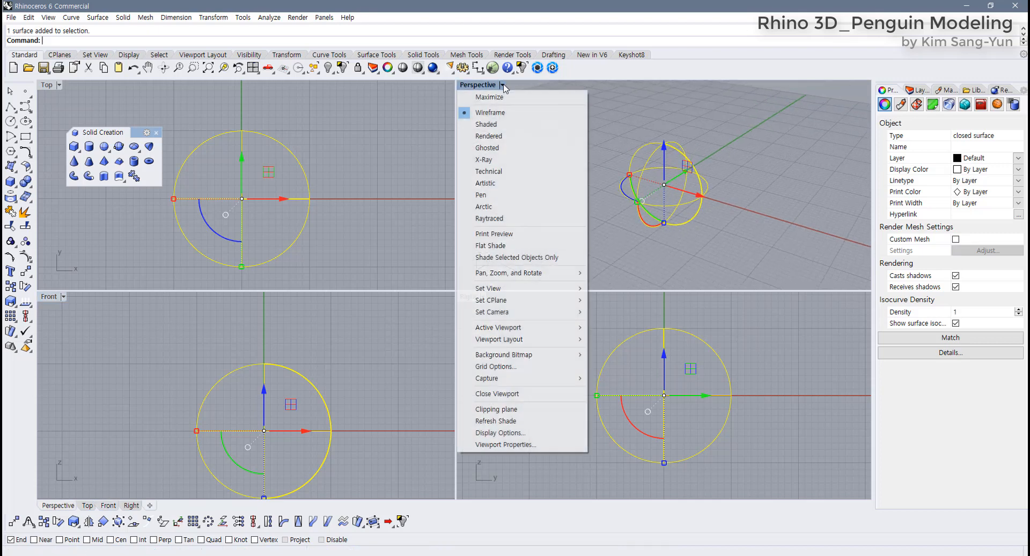
{"action": "left_click", "coordinate": [502, 125]}
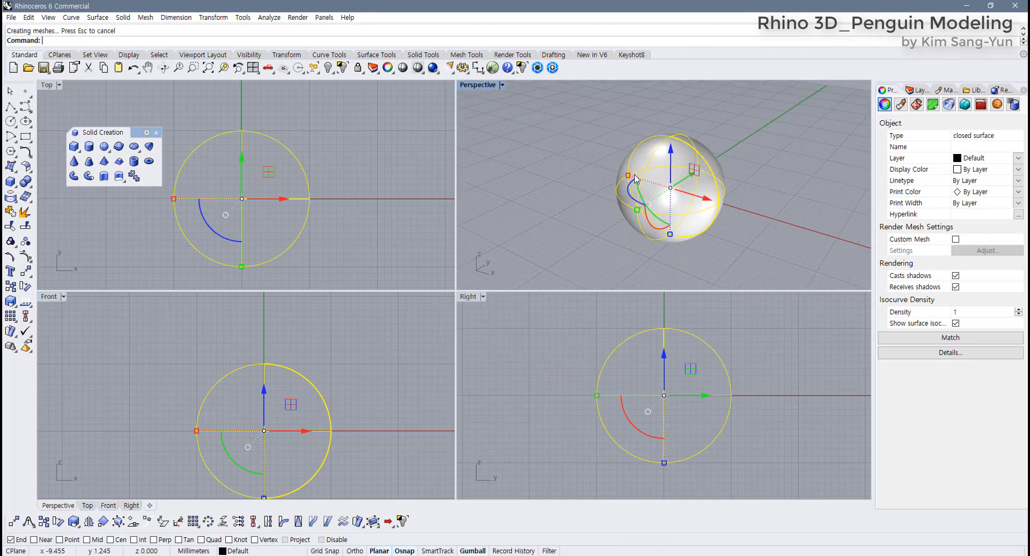
Step: Rebuild the sphere's surface with 8 points and degree 3 in both U and V, deleting the input
{"action": "left_click", "coordinate": [376, 56]}
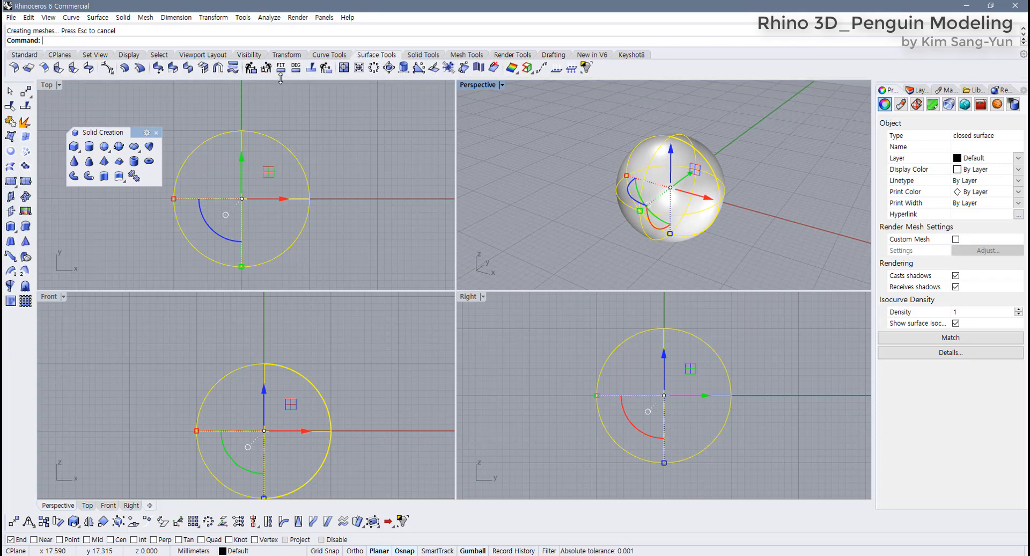
{"action": "left_click", "coordinate": [250, 69]}
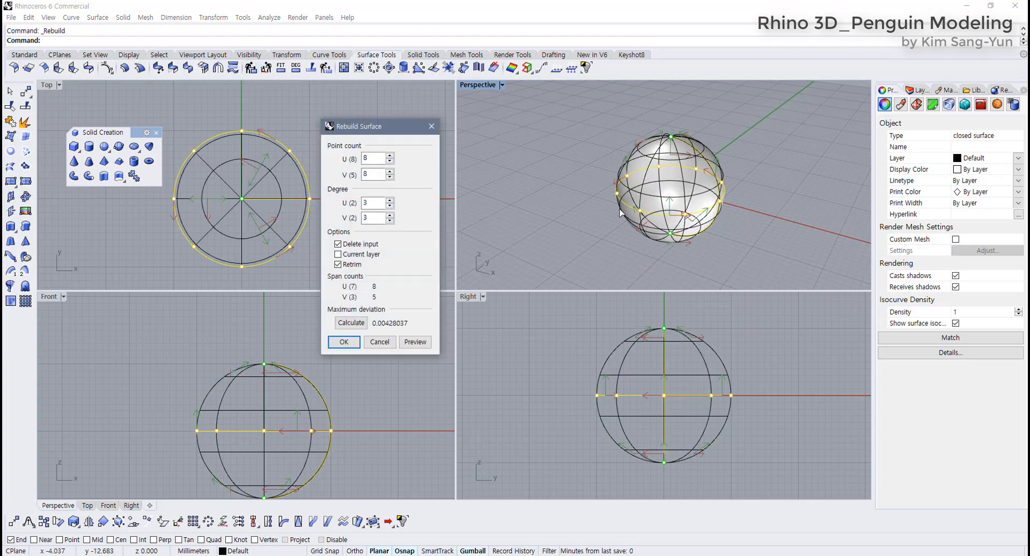
{"action": "scroll", "coordinate": [517, 200], "scroll_direction": "up", "scroll_amount": 3}
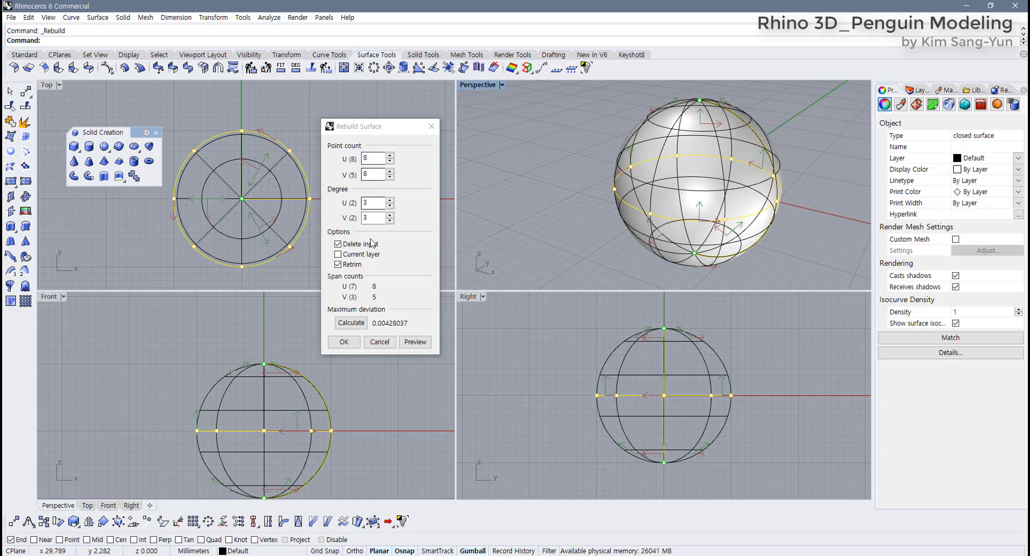
{"action": "left_click", "coordinate": [344, 342]}
Step: Turn on the sphere's control points and scale the wide ring near its base outward evenly in the Front view
{"action": "right_click_drag", "start_coordinate": [340, 365], "coordinate": [336, 346]}
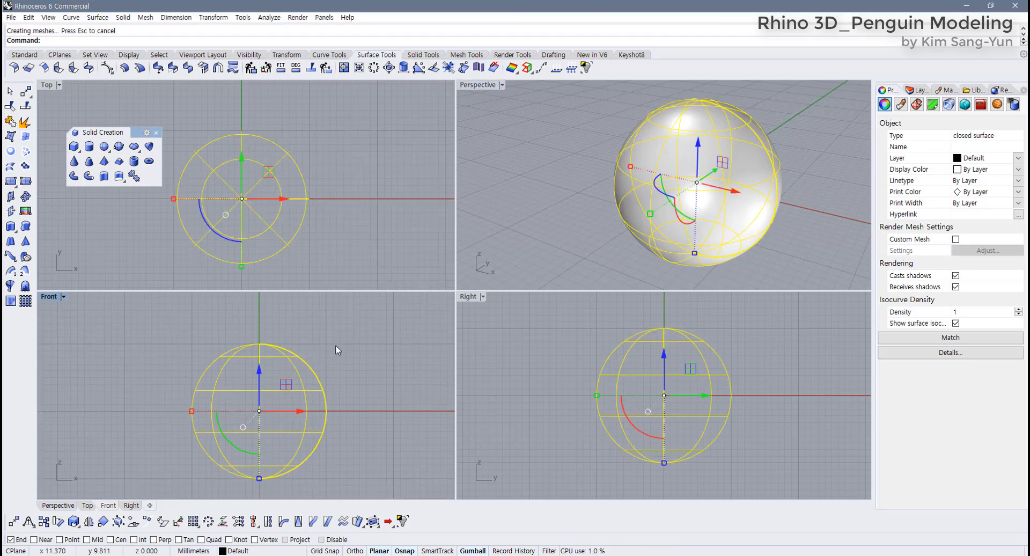
{"action": "key", "text": "F10"}
{"action": "scroll", "coordinate": [295, 410], "scroll_direction": "up", "scroll_amount": 2}
{"action": "right_click_drag", "start_coordinate": [266, 438], "coordinate": [265, 433]}
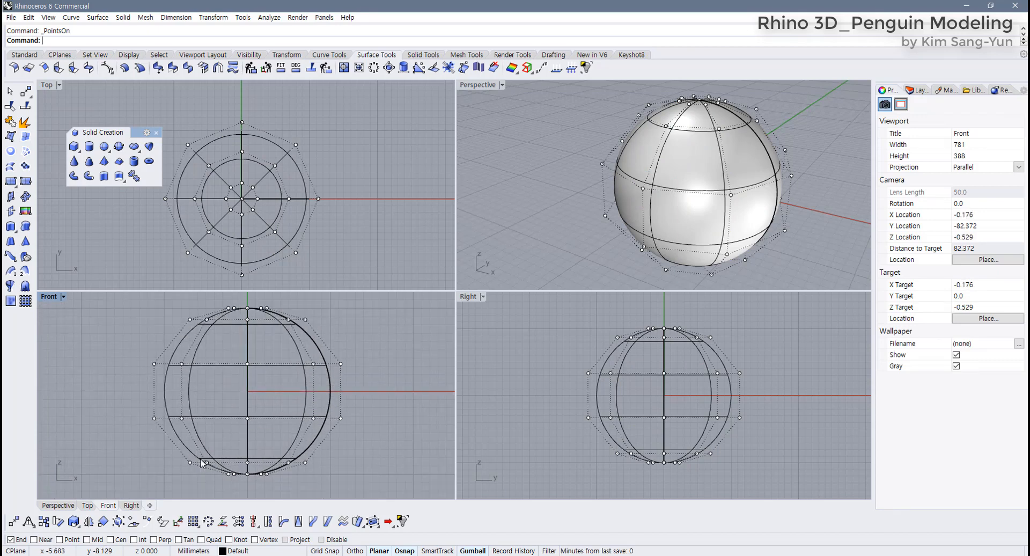
{"action": "right_click_drag", "start_coordinate": [203, 462], "coordinate": [188, 456]}
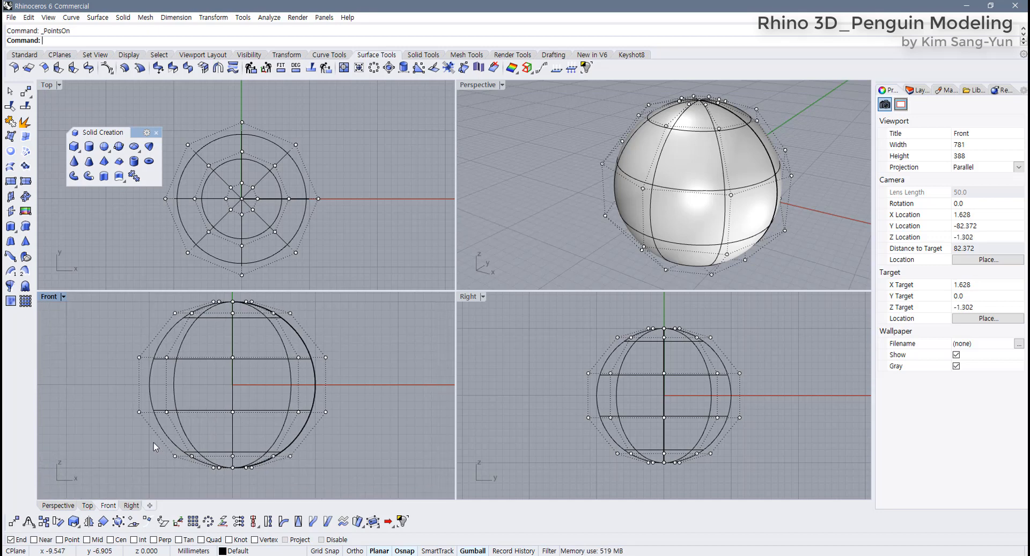
{"action": "left_click_drag", "start_coordinate": [154, 442], "coordinate": [311, 463]}
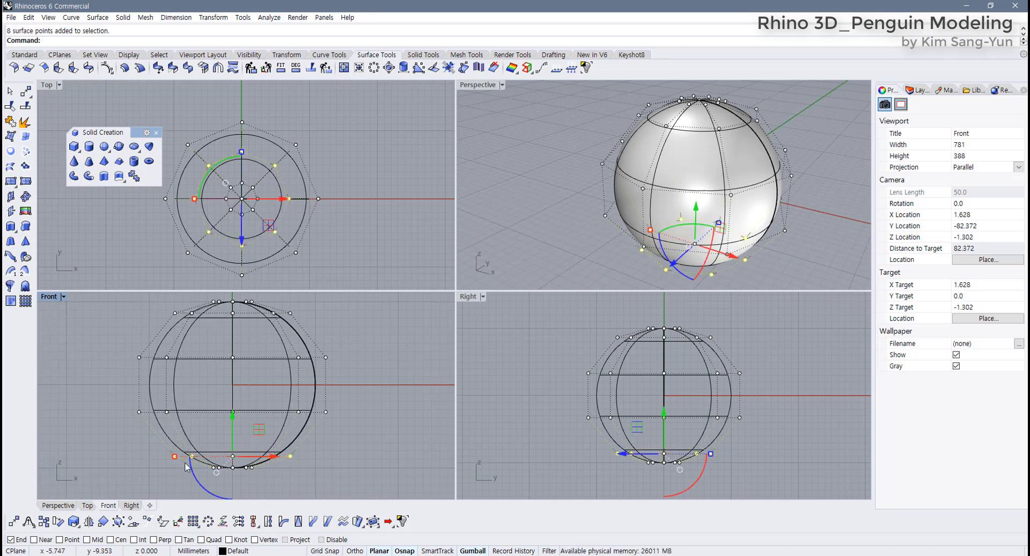
{"action": "left_click", "coordinate": [149, 457]}
{"action": "left_click_drag", "start_coordinate": [144, 446], "coordinate": [322, 460]}
{"action": "left_click_drag", "start_coordinate": [172, 457], "coordinate": [148, 456]}
Step: Scale the ring of control points just below the sphere's middle slightly inward in the Front view
{"action": "right_click_drag", "start_coordinate": [140, 398], "coordinate": [147, 433]}
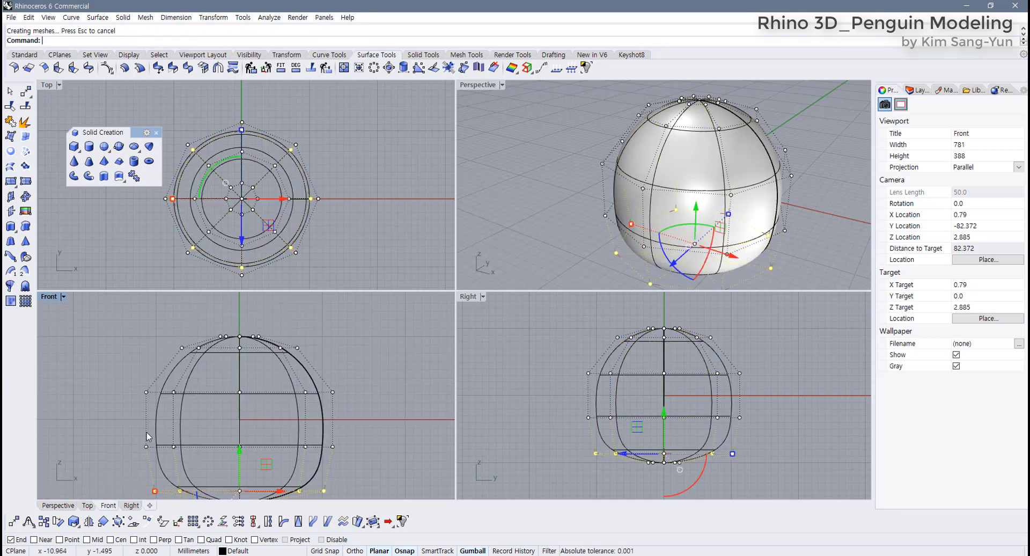
{"action": "left_click_drag", "start_coordinate": [121, 430], "coordinate": [346, 459]}
{"action": "right_click_drag", "start_coordinate": [216, 443], "coordinate": [219, 432]}
{"action": "left_click_drag", "start_coordinate": [150, 436], "coordinate": [158, 435]}
Step: Scale the ring of control points just above the body's middle slightly inward in the Front view
{"action": "left_click_drag", "start_coordinate": [414, 394], "coordinate": [414, 395]}
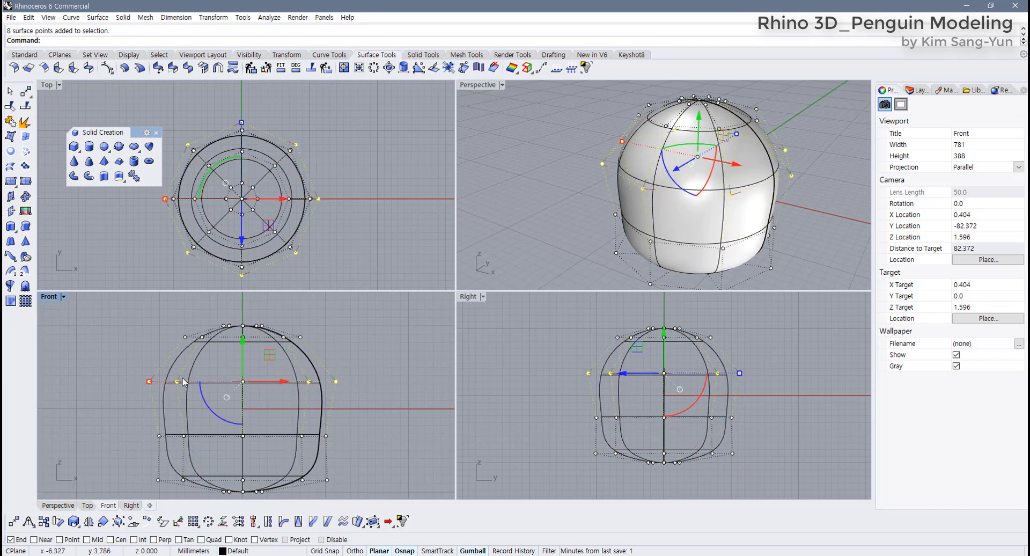
{"action": "left_click_drag", "start_coordinate": [150, 387], "coordinate": [159, 383]}
{"action": "scroll", "coordinate": [156, 407], "scroll_direction": "down", "scroll_amount": 2}
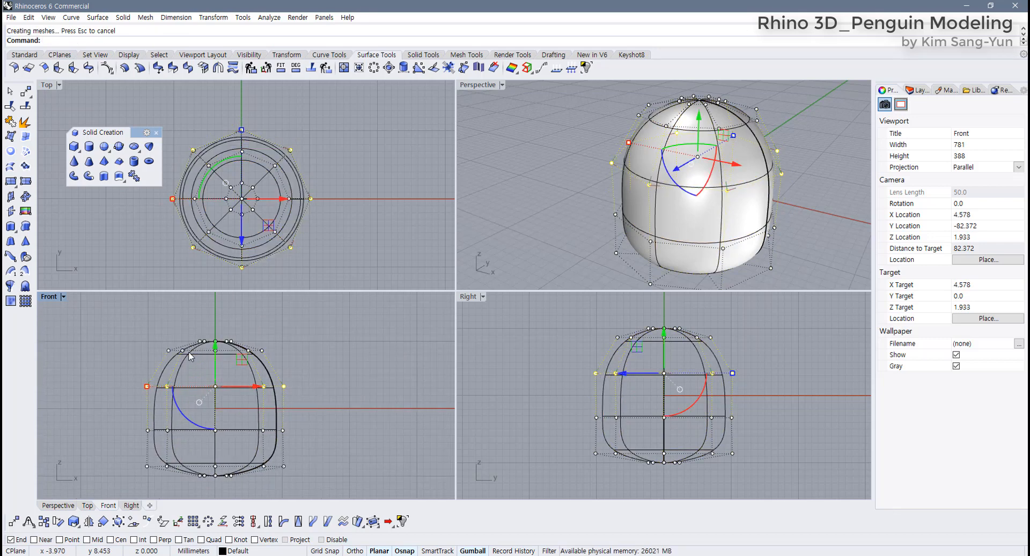
{"action": "key", "text": "Escape"}
Step: Move the body's top control points, with the ring just below them, upward in the Front view to make the body taller
{"action": "left_click_drag", "start_coordinate": [140, 332], "coordinate": [230, 324]}
{"action": "scroll", "coordinate": [239, 412], "scroll_direction": "down", "scroll_amount": 2}
{"action": "key", "text": "Escape"}
{"action": "scroll", "coordinate": [186, 407], "scroll_direction": "up", "scroll_amount": 3}
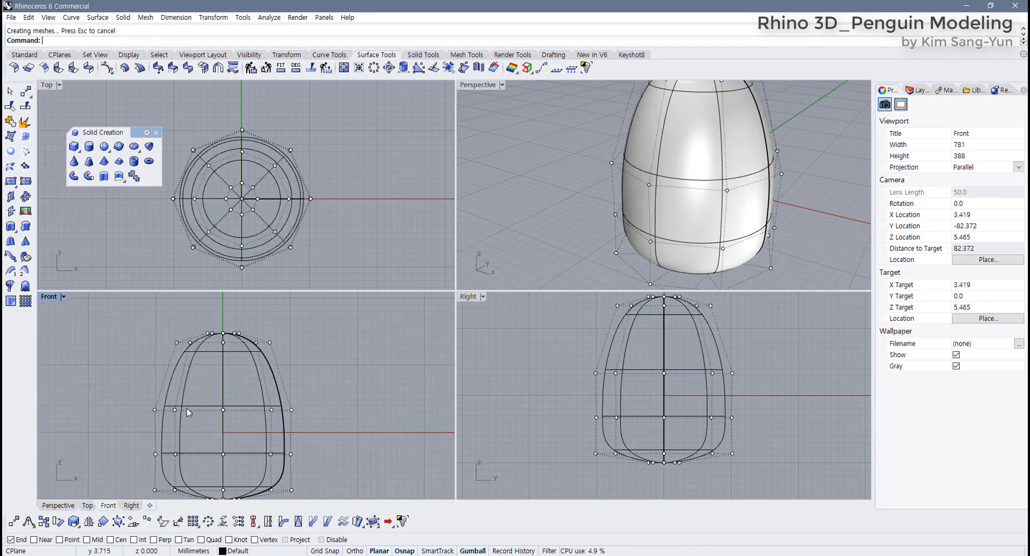
Step: Move the ring of control points just above the body's middle slightly upward in the Front view
{"action": "right_click_drag", "start_coordinate": [186, 407], "coordinate": [179, 383]}
{"action": "left_click_drag", "start_coordinate": [127, 379], "coordinate": [311, 399]}
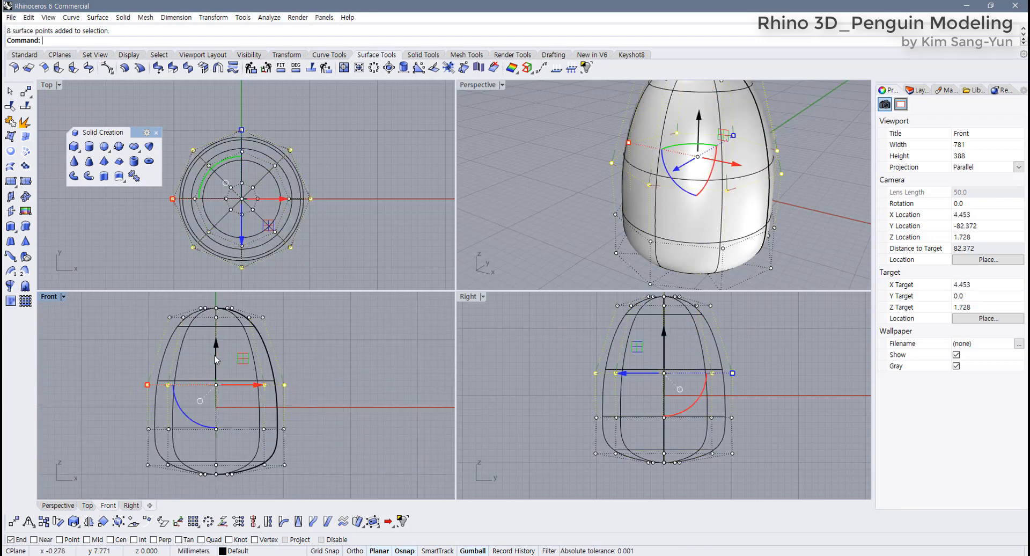
{"action": "left_click_drag", "start_coordinate": [215, 360], "coordinate": [215, 348]}
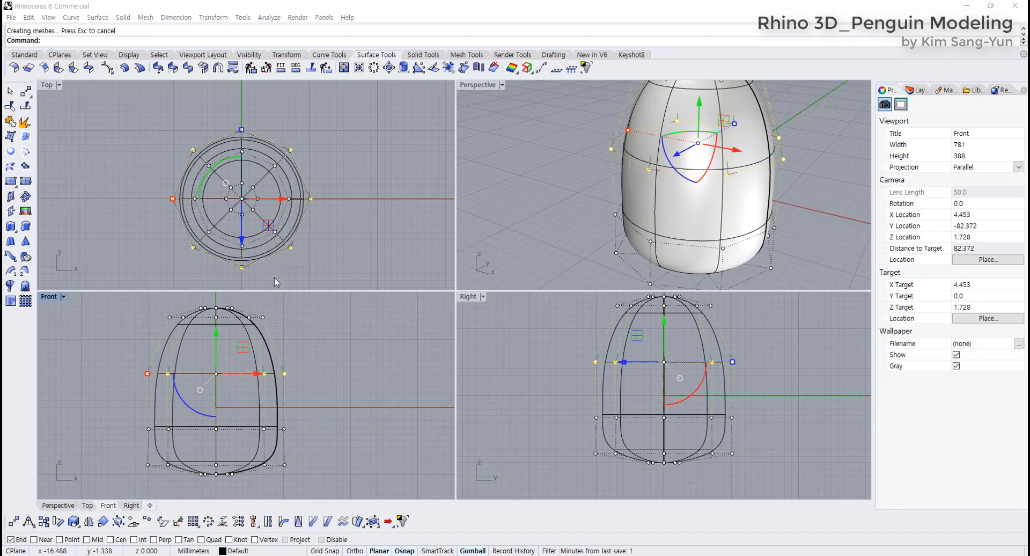
{"action": "right_click_drag", "start_coordinate": [343, 353], "coordinate": [335, 352]}
{"action": "left_click", "coordinate": [268, 434]}
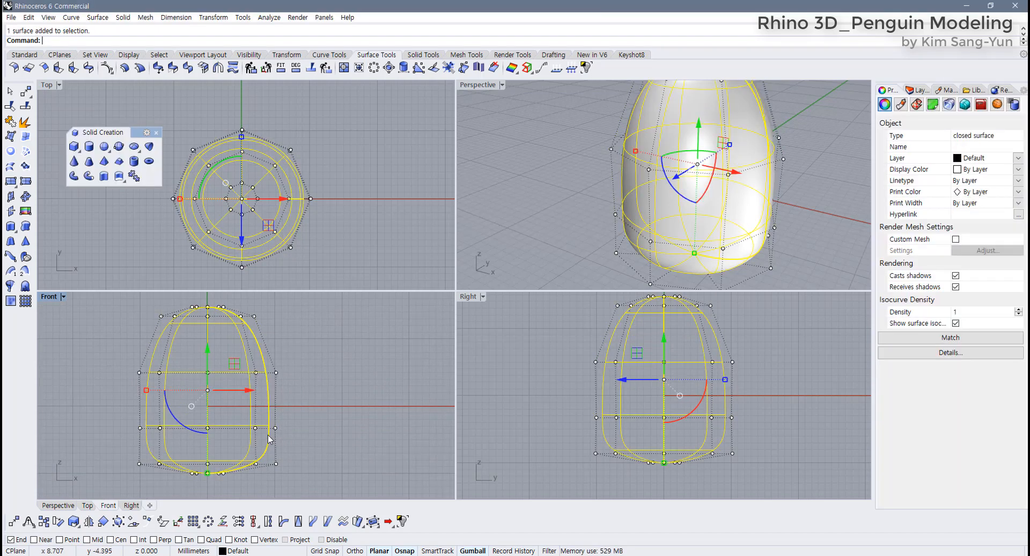
{"action": "left_click", "coordinate": [309, 410]}
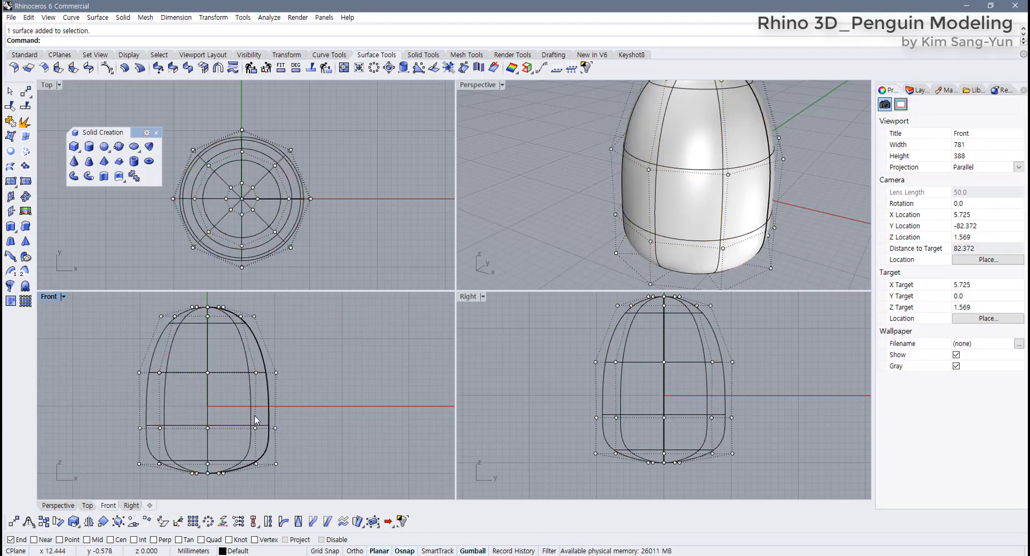
Step: Try moving the ring of control points just below the body's middle down towards the base in the Front view
{"action": "left_click_drag", "start_coordinate": [131, 416], "coordinate": [291, 442]}
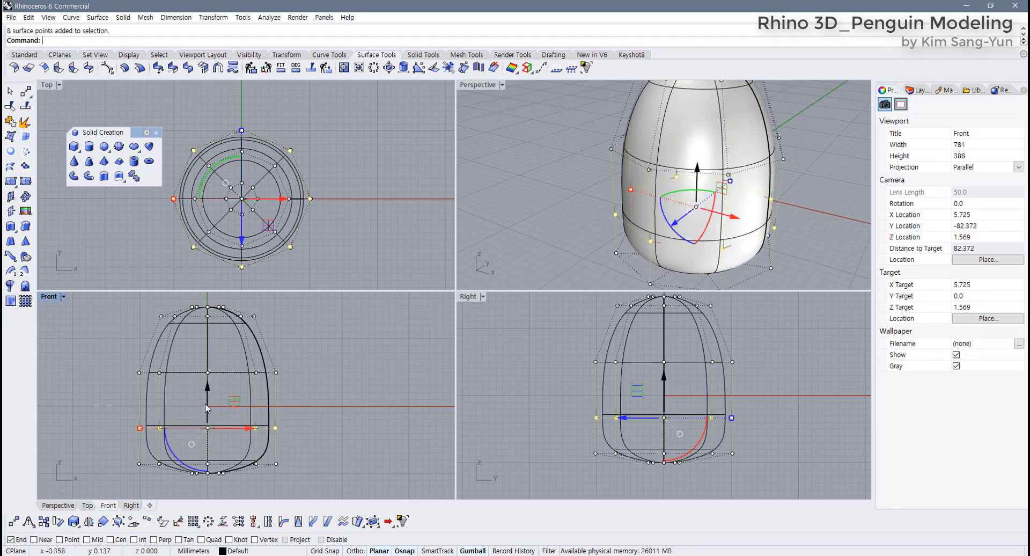
{"action": "left_click_drag", "start_coordinate": [207, 407], "coordinate": [206, 419]}
{"action": "scroll", "coordinate": [194, 480], "scroll_direction": "up", "scroll_amount": 2}
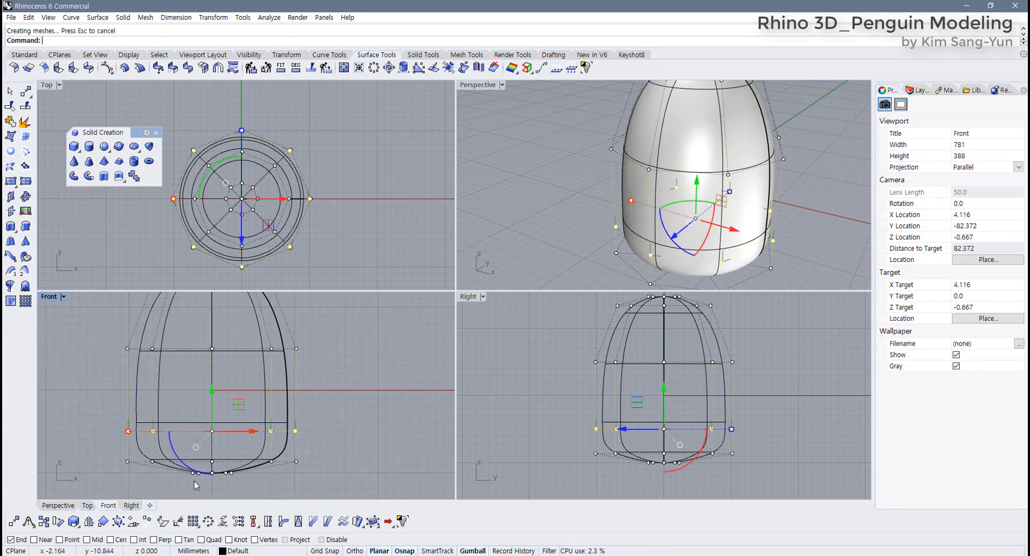
{"action": "key", "text": "Escape"}
Step: Raise the control points at the centre of the base slightly and move the ring below the body's middle back up
{"action": "left_click_drag", "start_coordinate": [253, 463], "coordinate": [213, 440]}
{"action": "left_click_drag", "start_coordinate": [108, 412], "coordinate": [286, 444]}
{"action": "left_click_drag", "start_coordinate": [214, 397], "coordinate": [214, 382]}
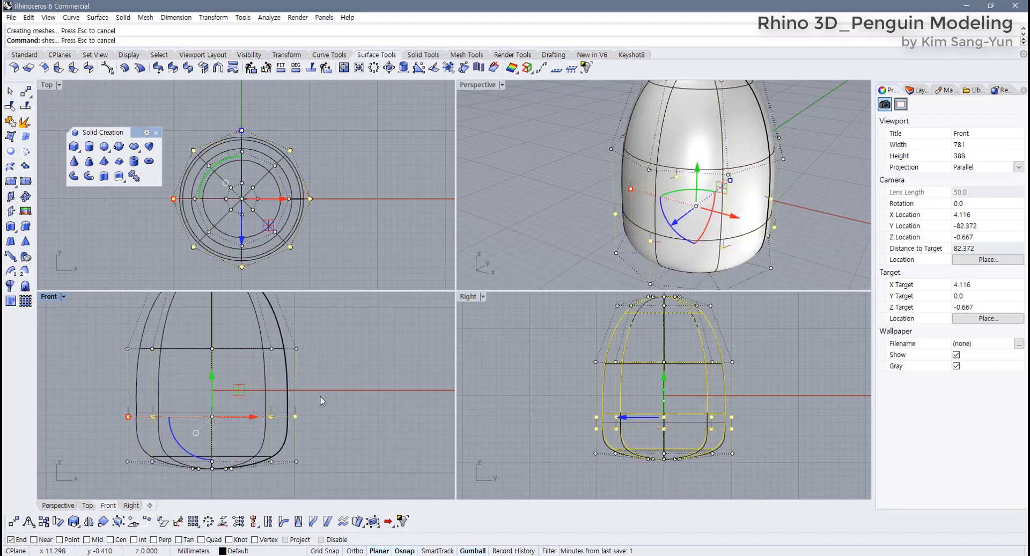
{"action": "left_click", "coordinate": [322, 400]}
Step: Move the ring of control points just below the body's top slightly down in the Front view
{"action": "scroll", "coordinate": [281, 403], "scroll_direction": "down", "scroll_amount": 6}
{"action": "right_click_drag", "start_coordinate": [276, 393], "coordinate": [278, 442]}
{"action": "scroll", "coordinate": [240, 398], "scroll_direction": "up", "scroll_amount": 4}
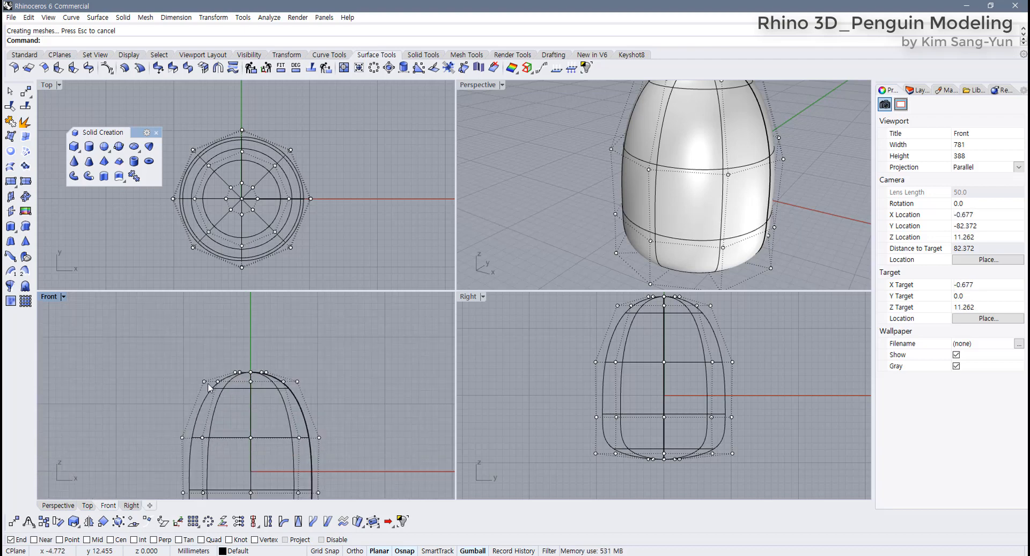
{"action": "left_click_drag", "start_coordinate": [188, 375], "coordinate": [310, 405]}
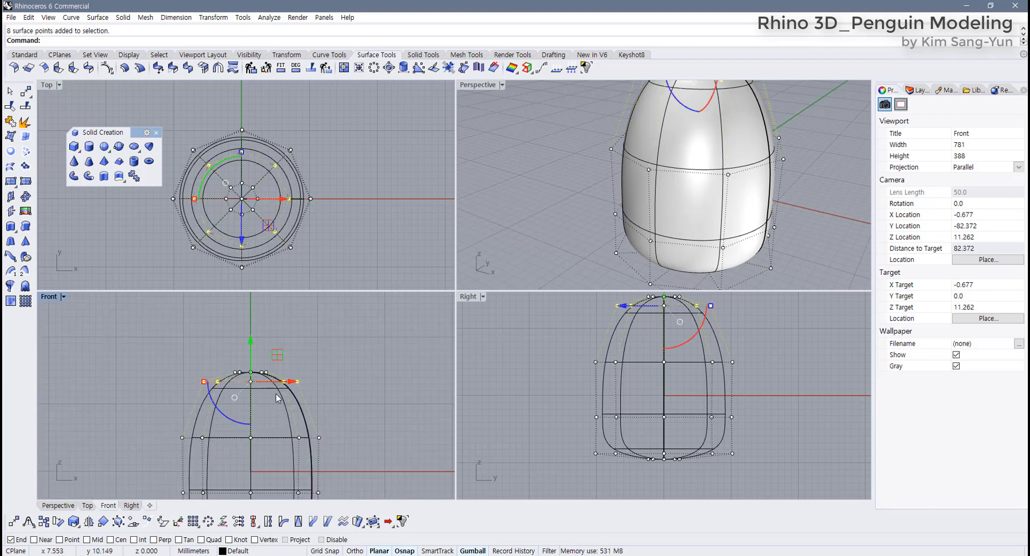
{"action": "left_click_drag", "start_coordinate": [204, 337], "coordinate": [351, 413]}
{"action": "left_click", "coordinate": [249, 359]}
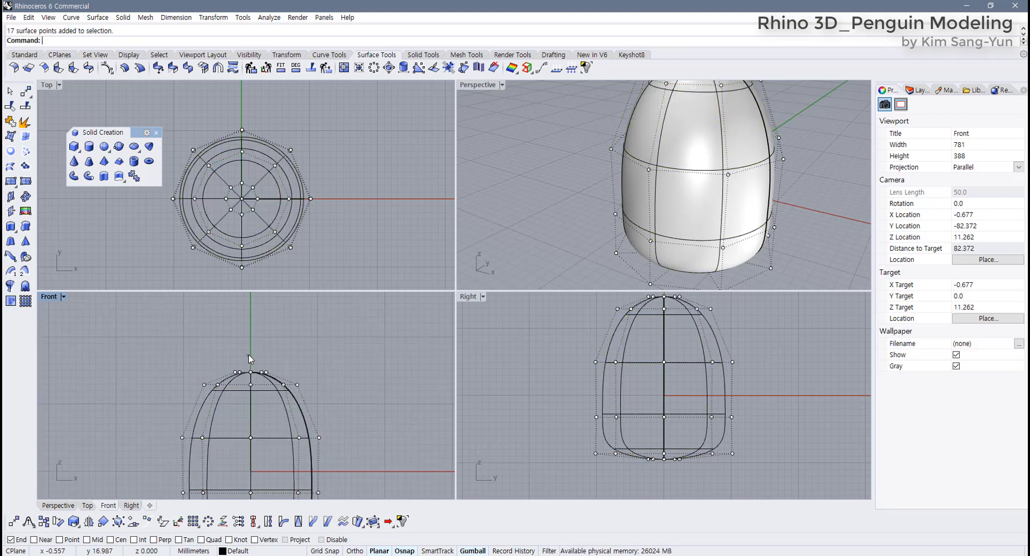
Step: Select the body's top control points together with the ring below them and move them slightly upward
{"action": "left_click_drag", "start_coordinate": [130, 356], "coordinate": [369, 401]}
{"action": "left_click_drag", "start_coordinate": [251, 349], "coordinate": [251, 339]}
{"action": "left_click", "coordinate": [330, 372]}
{"action": "scroll", "coordinate": [321, 370], "scroll_direction": "down", "scroll_amount": 3}
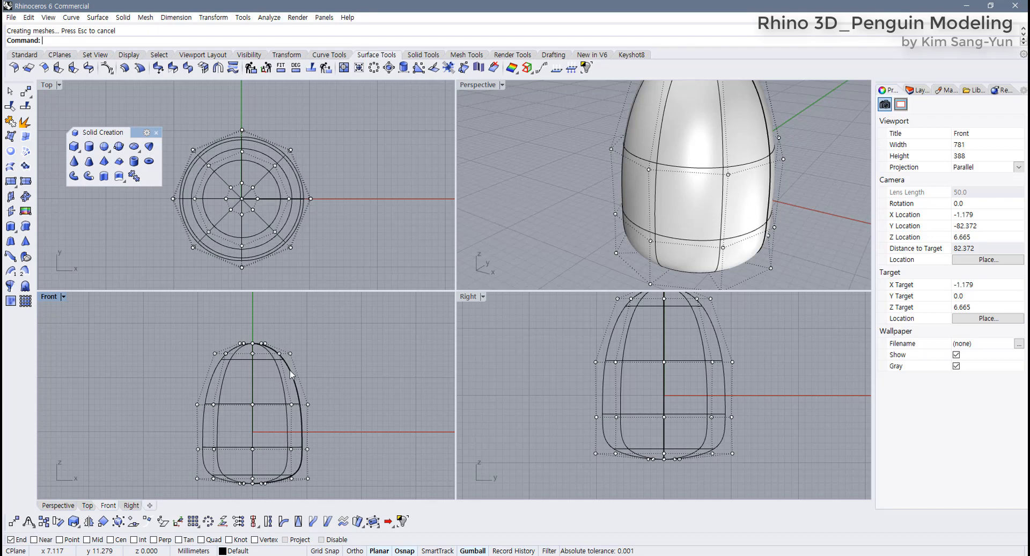
{"action": "scroll", "coordinate": [218, 363], "scroll_direction": "up", "scroll_amount": 2}
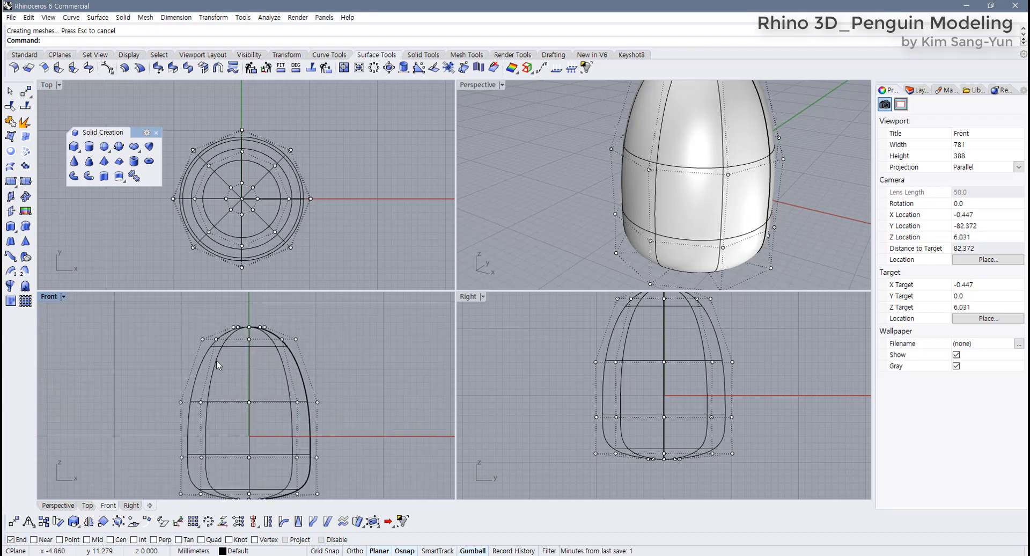
Step: Keep the Point Edit tools open as a floating palette over the Front viewport
{"action": "left_click", "coordinate": [25, 54]}
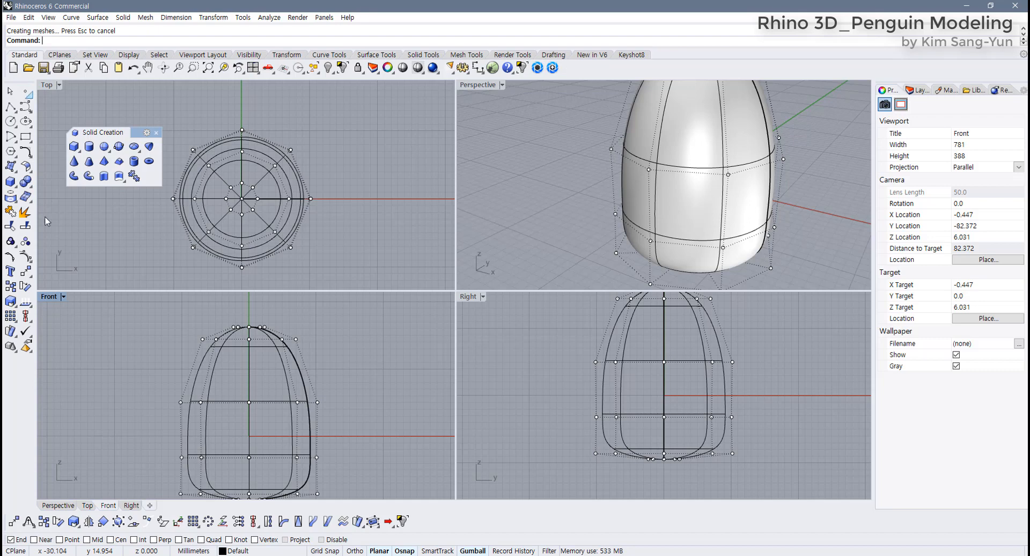
{"action": "left_click", "coordinate": [28, 258]}
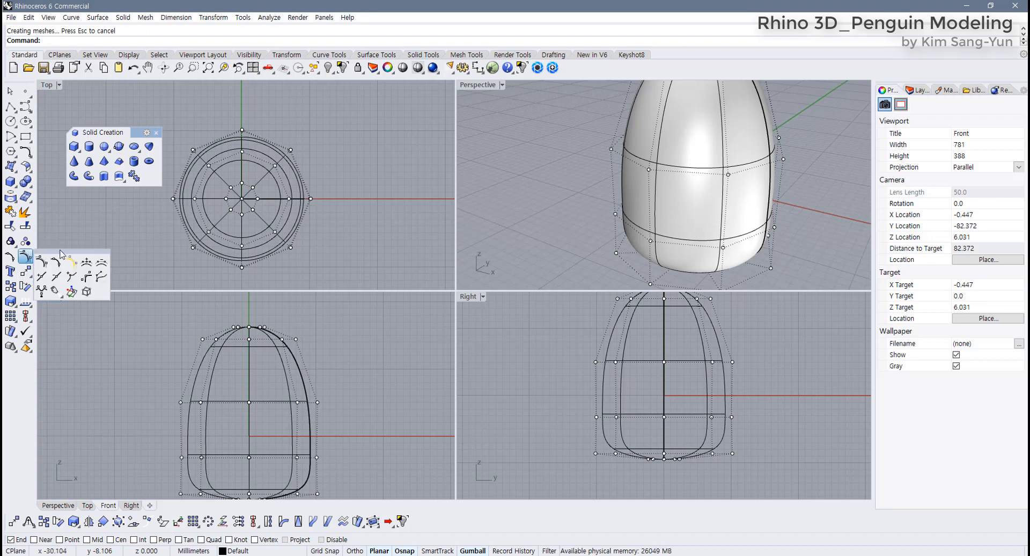
{"action": "left_click_drag", "start_coordinate": [61, 254], "coordinate": [88, 312]}
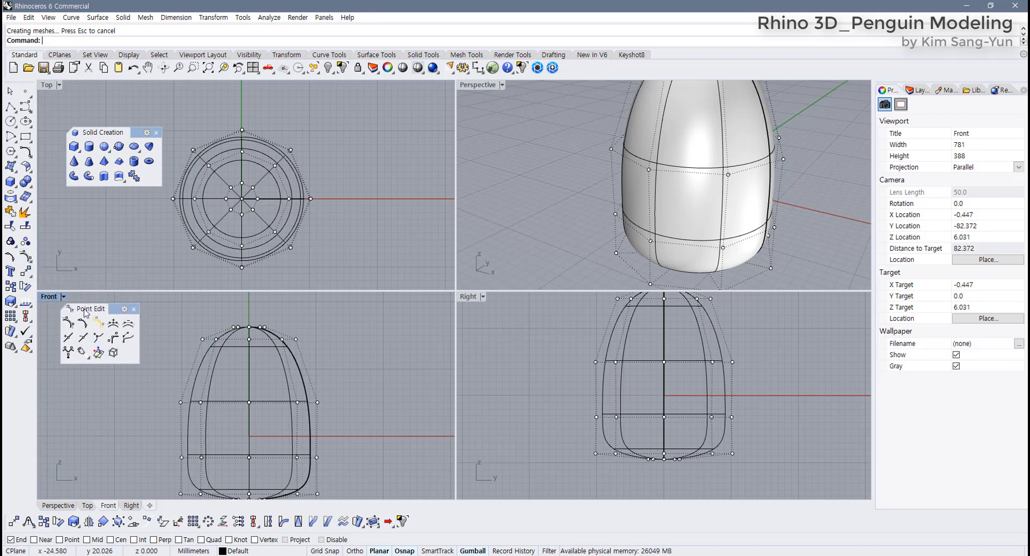
Step: Insert two knots in the U direction across the upper part of the body surface
{"action": "left_click", "coordinate": [68, 338]}
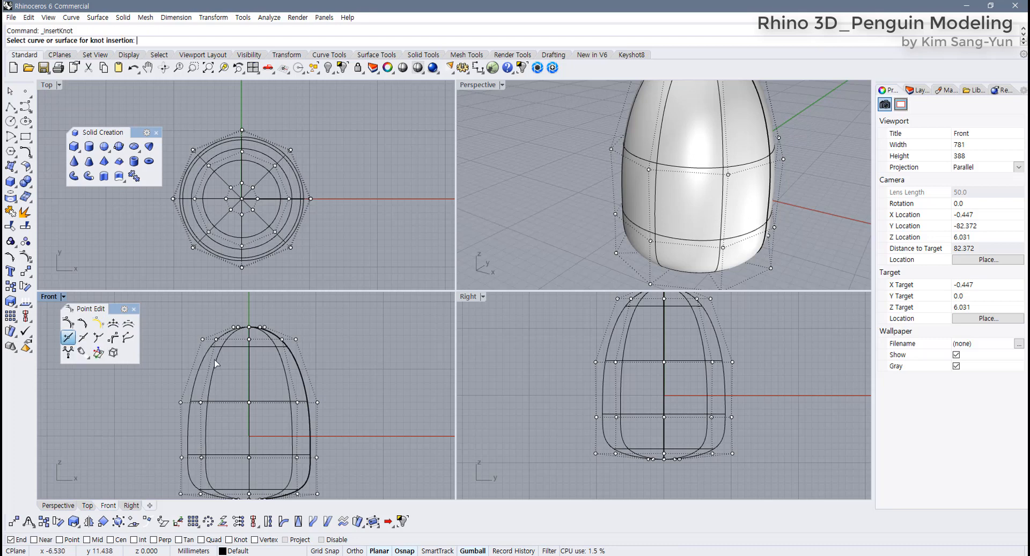
{"action": "left_click", "coordinate": [250, 367]}
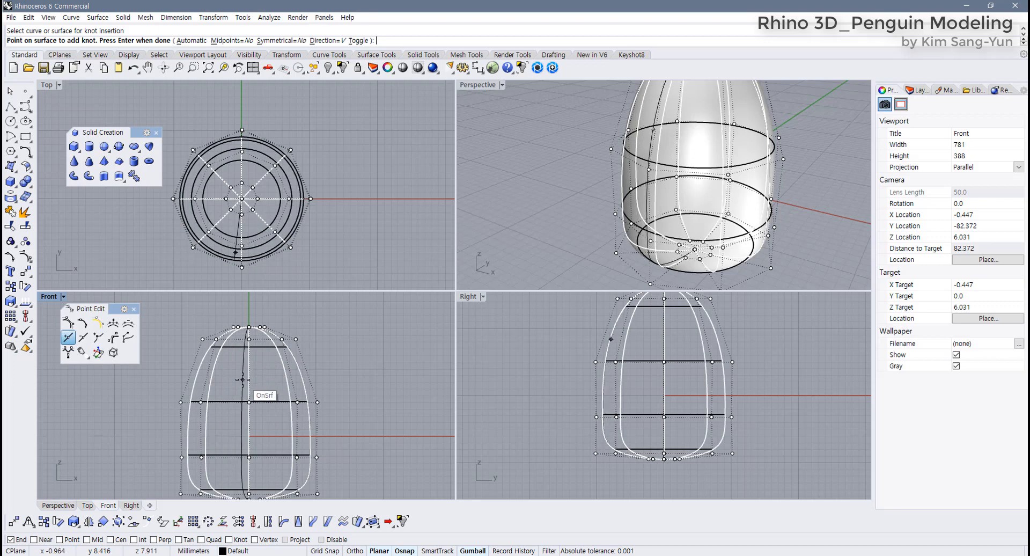
{"action": "left_click", "coordinate": [326, 41]}
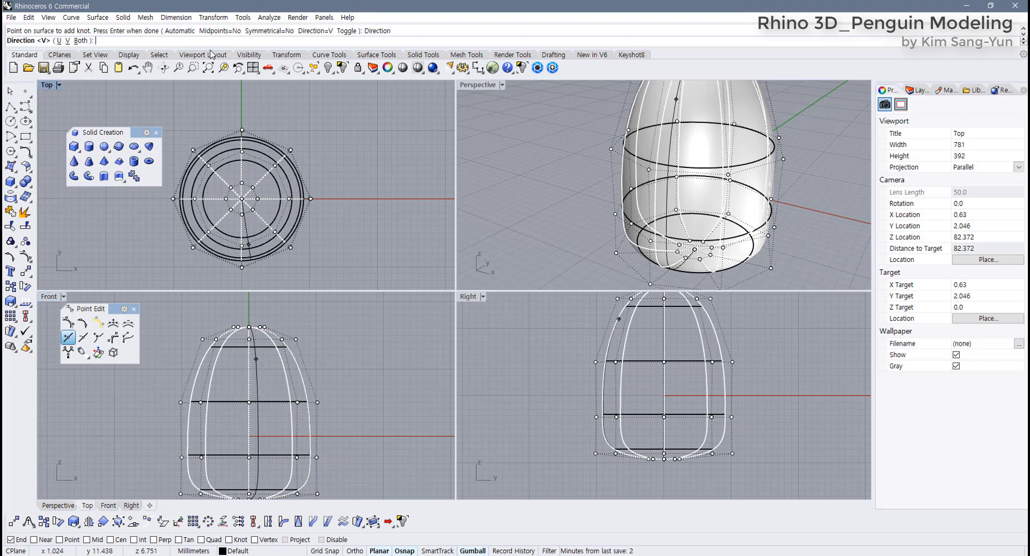
{"action": "left_click", "coordinate": [58, 41]}
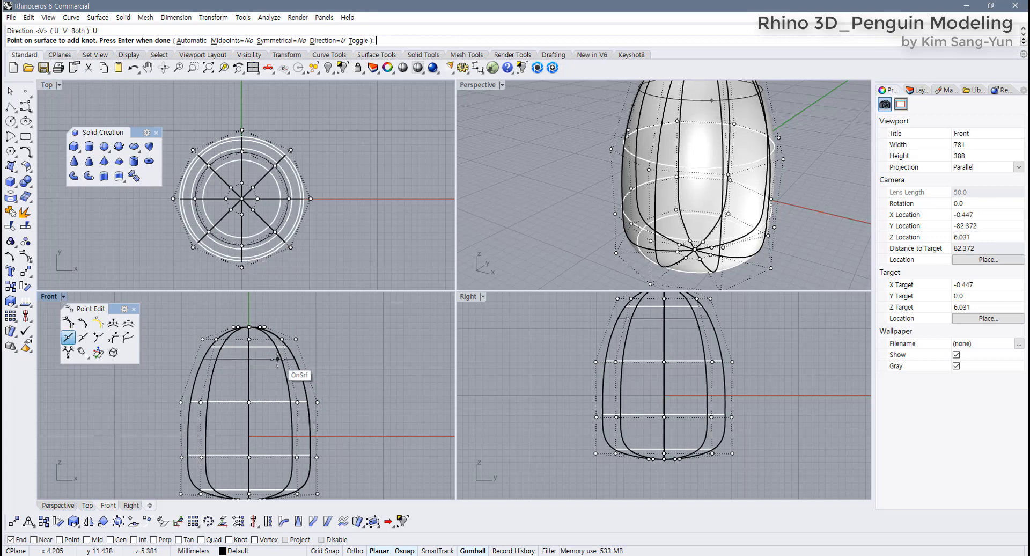
{"action": "left_click", "coordinate": [207, 381]}
{"action": "key", "text": "Return"}
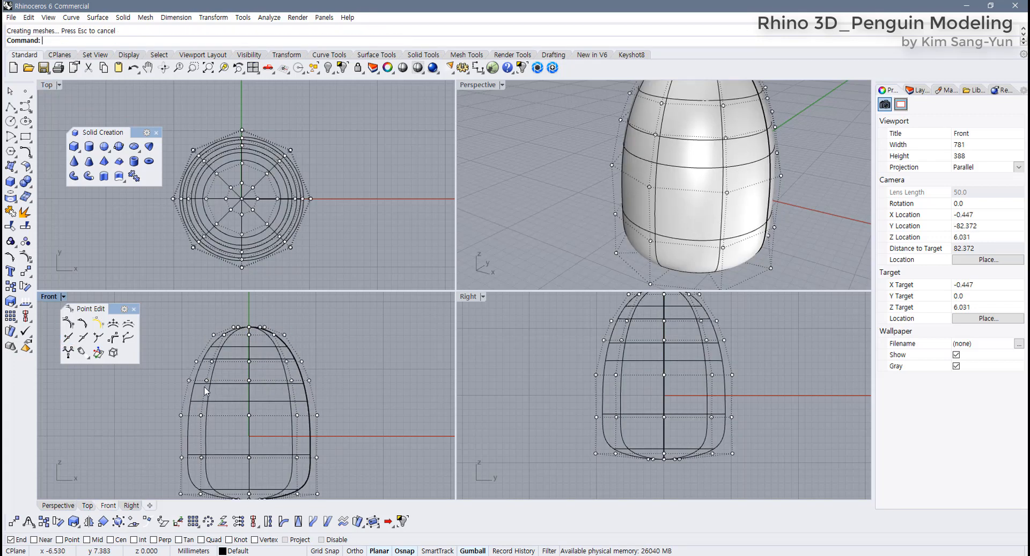
Step: Maximize the Front viewport and set its display mode to Ghosted
{"action": "double_click", "coordinate": [48, 296]}
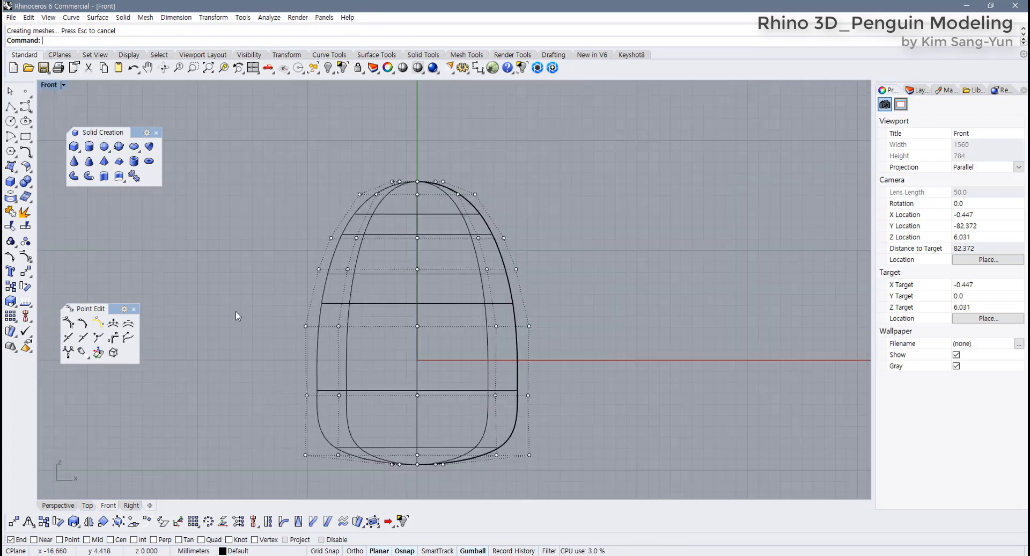
{"action": "left_click", "coordinate": [64, 85]}
{"action": "left_click", "coordinate": [79, 150]}
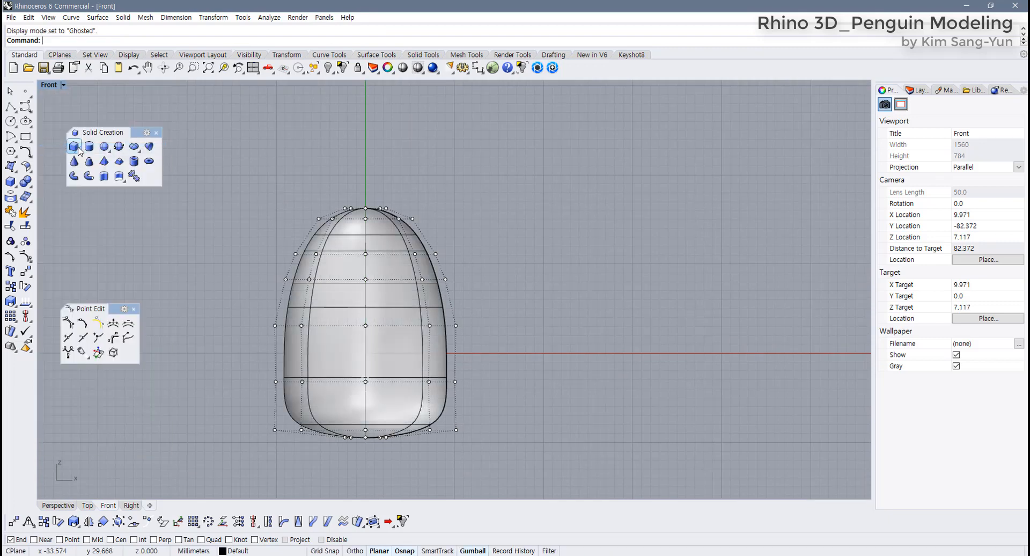
Step: Scale the ring of control points at the neck clearly inward and the shoulder ring below it slightly inward
{"action": "scroll", "coordinate": [296, 252], "scroll_direction": "up", "scroll_amount": 4}
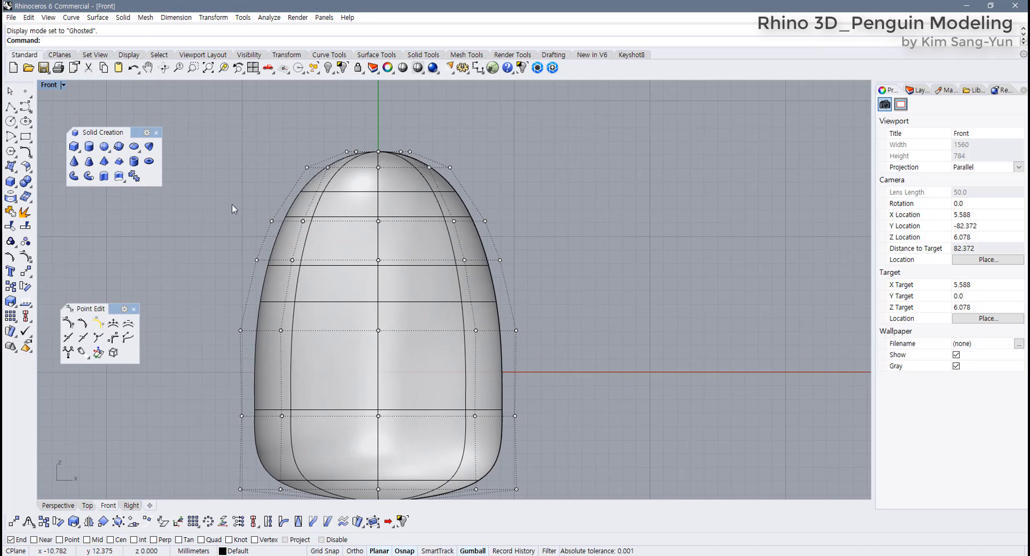
{"action": "left_click_drag", "start_coordinate": [232, 203], "coordinate": [508, 241]}
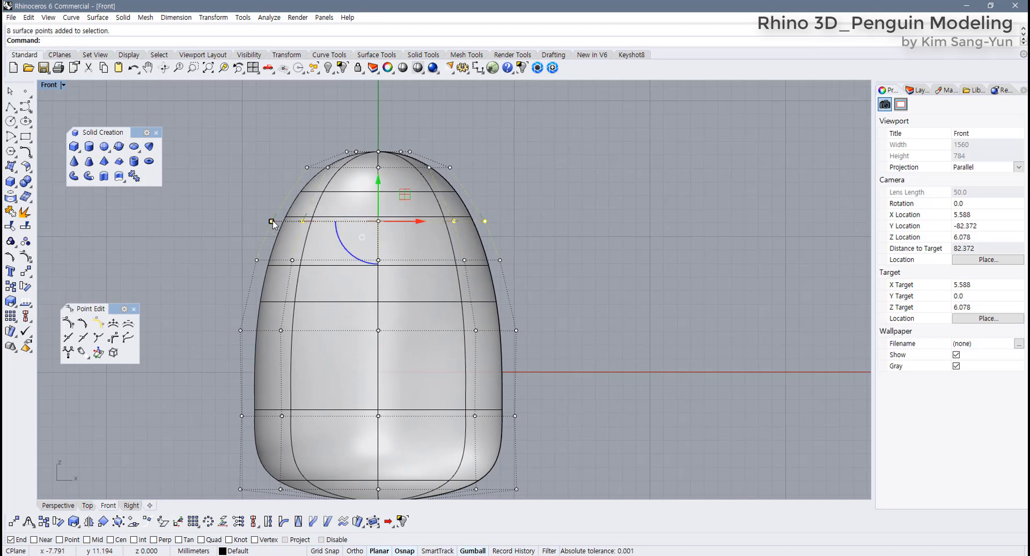
{"action": "left_click_drag", "start_coordinate": [272, 223], "coordinate": [299, 229]}
{"action": "left_click_drag", "start_coordinate": [215, 250], "coordinate": [538, 290]}
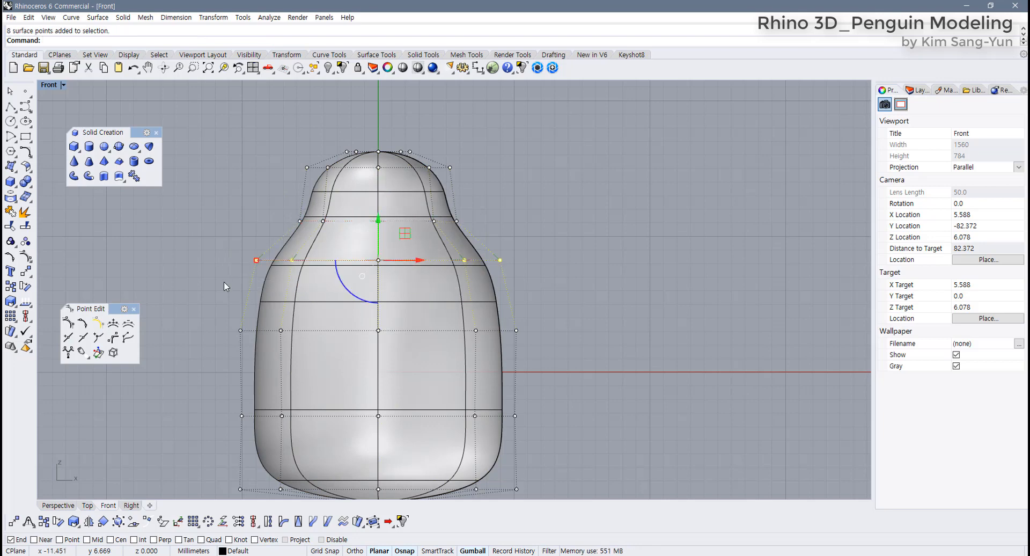
{"action": "left_click_drag", "start_coordinate": [262, 261], "coordinate": [267, 260]}
Step: Scale the head's control points above the neck slightly outward and move them upward
{"action": "left_click_drag", "start_coordinate": [272, 130], "coordinate": [503, 202]}
{"action": "right_click_drag", "start_coordinate": [418, 205], "coordinate": [416, 232]}
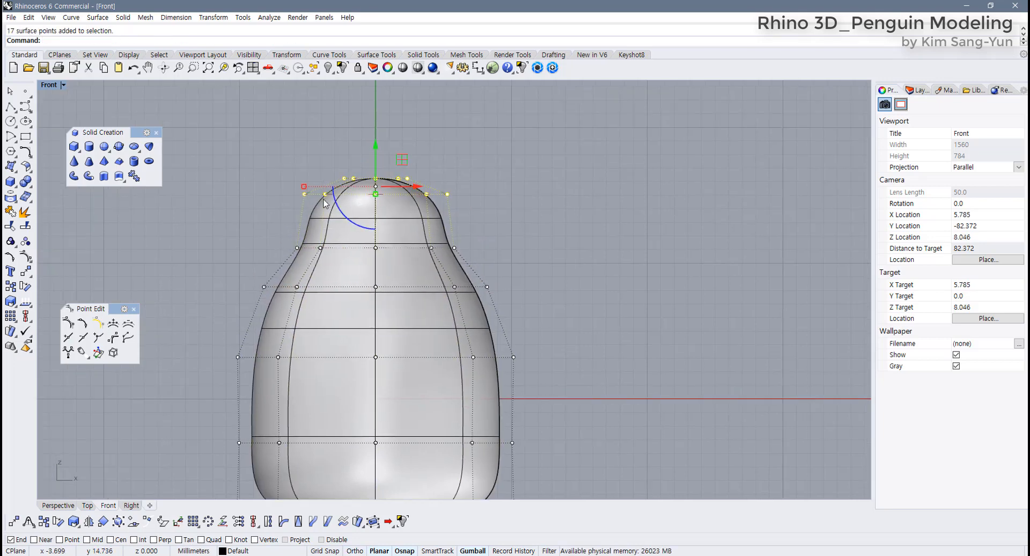
{"action": "left_click_drag", "start_coordinate": [304, 188], "coordinate": [294, 184]}
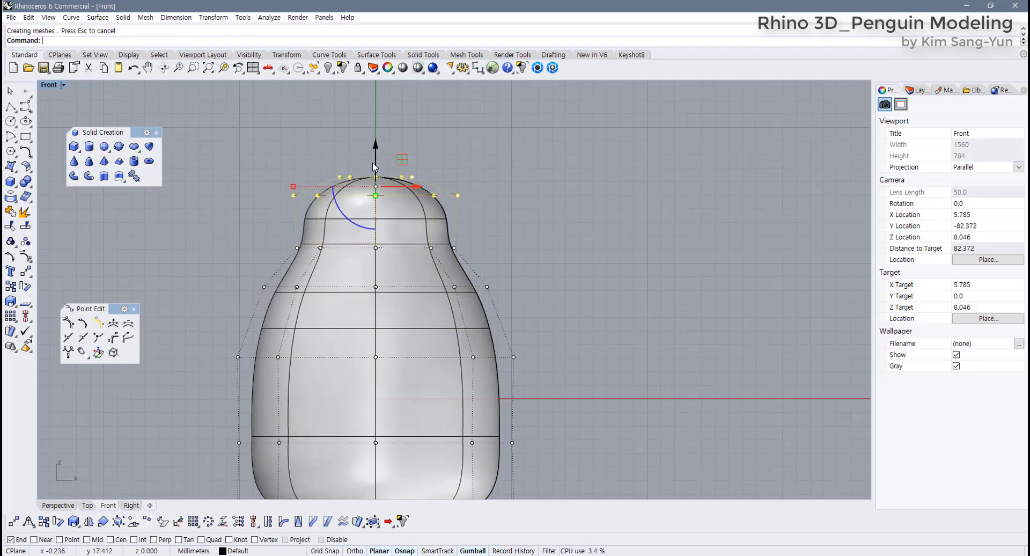
{"action": "left_click_drag", "start_coordinate": [378, 166], "coordinate": [376, 142]}
{"action": "left_click", "coordinate": [526, 255]}
{"action": "right_click_drag", "start_coordinate": [482, 259], "coordinate": [492, 253]}
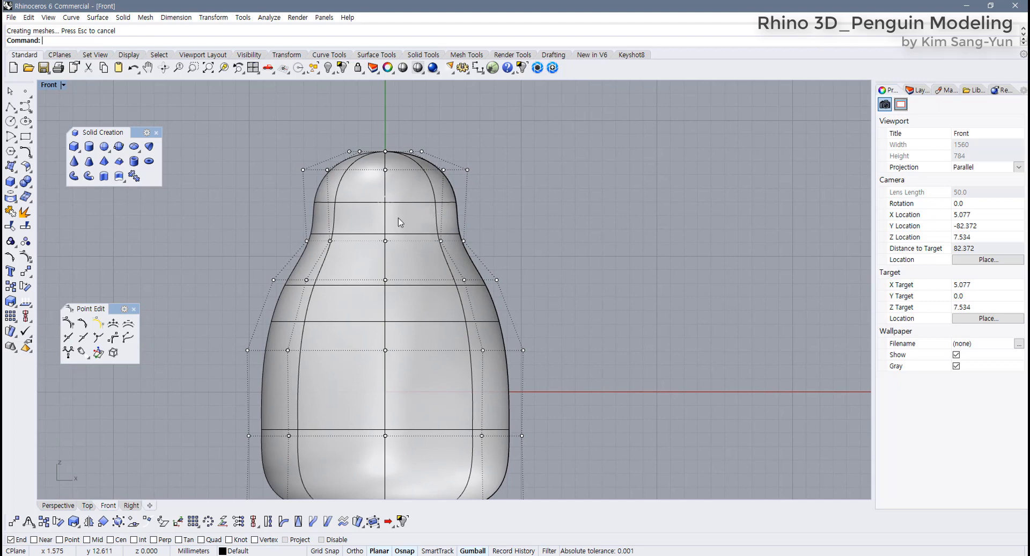
Step: Scale the shoulder ring of control points below the neck slightly outward and move it upward
{"action": "scroll", "coordinate": [375, 225], "scroll_direction": "down", "scroll_amount": 4}
{"action": "scroll", "coordinate": [346, 258], "scroll_direction": "up", "scroll_amount": 2}
{"action": "left_click_drag", "start_coordinate": [289, 247], "coordinate": [506, 277]}
{"action": "left_click_drag", "start_coordinate": [300, 256], "coordinate": [295, 257]}
{"action": "left_click_drag", "start_coordinate": [387, 236], "coordinate": [388, 220]}
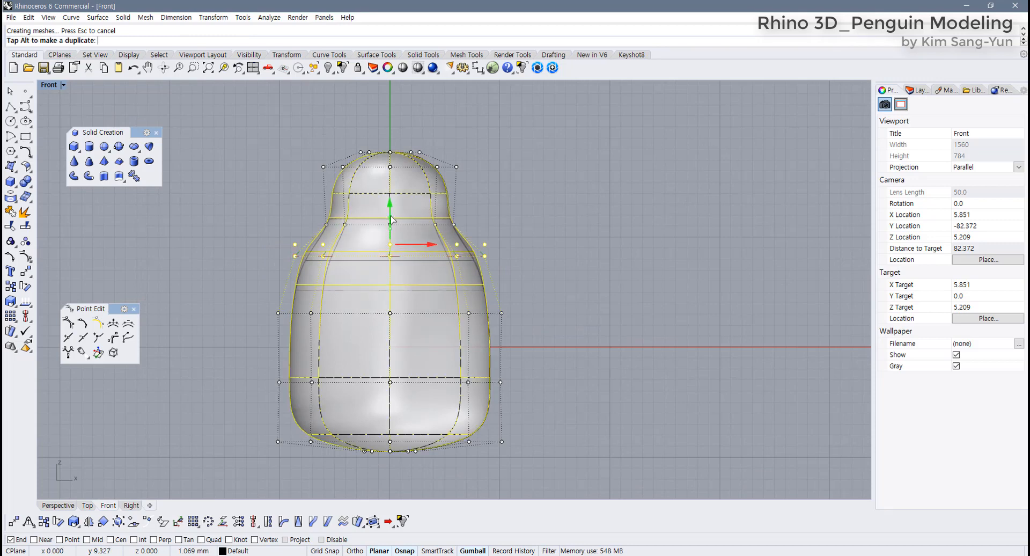
{"action": "key", "text": "Escape"}
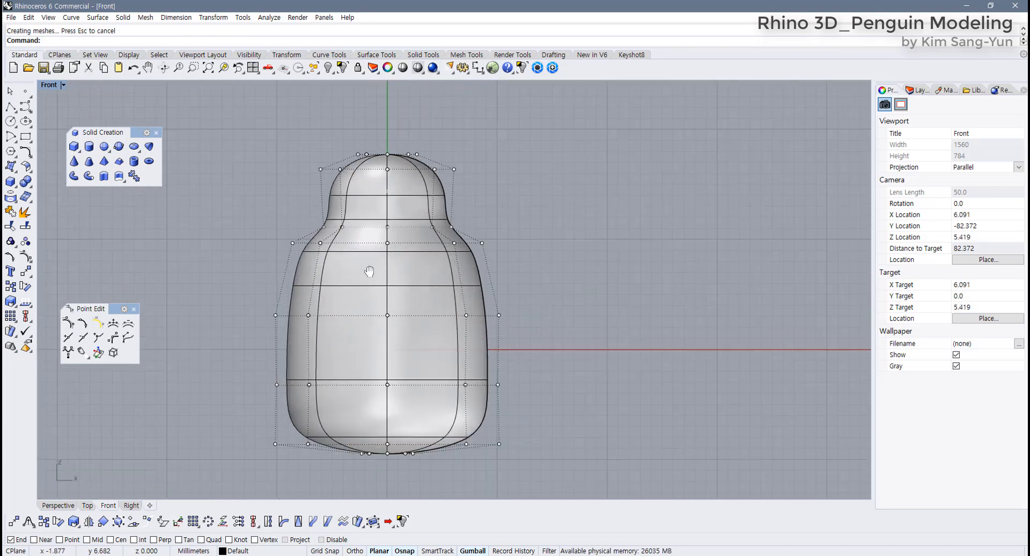
Step: Move the second-lowest ring of control points, near the body's base, slightly upward
{"action": "right_click_drag", "start_coordinate": [368, 275], "coordinate": [367, 259]}
{"action": "right_click_drag", "start_coordinate": [289, 359], "coordinate": [280, 329]}
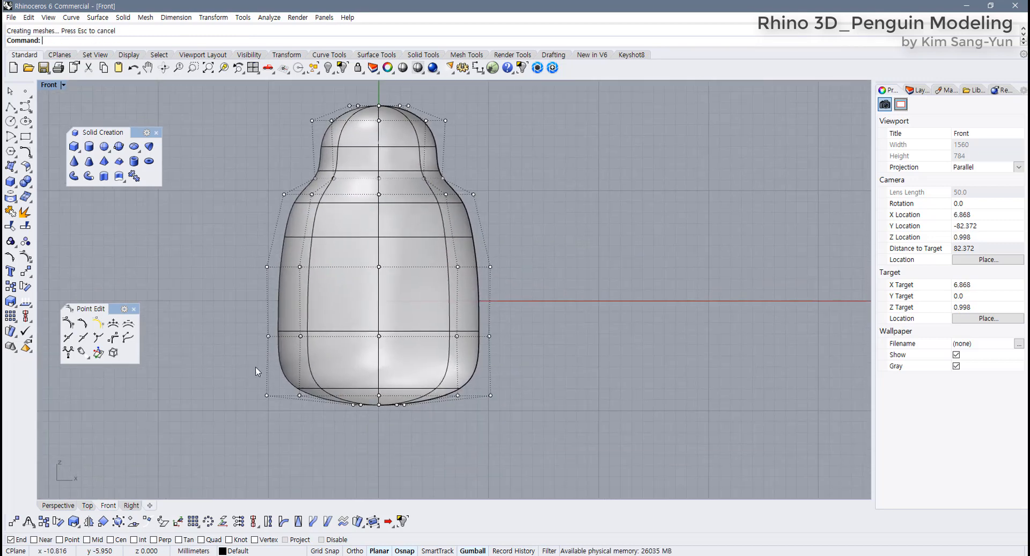
{"action": "left_click_drag", "start_coordinate": [232, 372], "coordinate": [526, 404]}
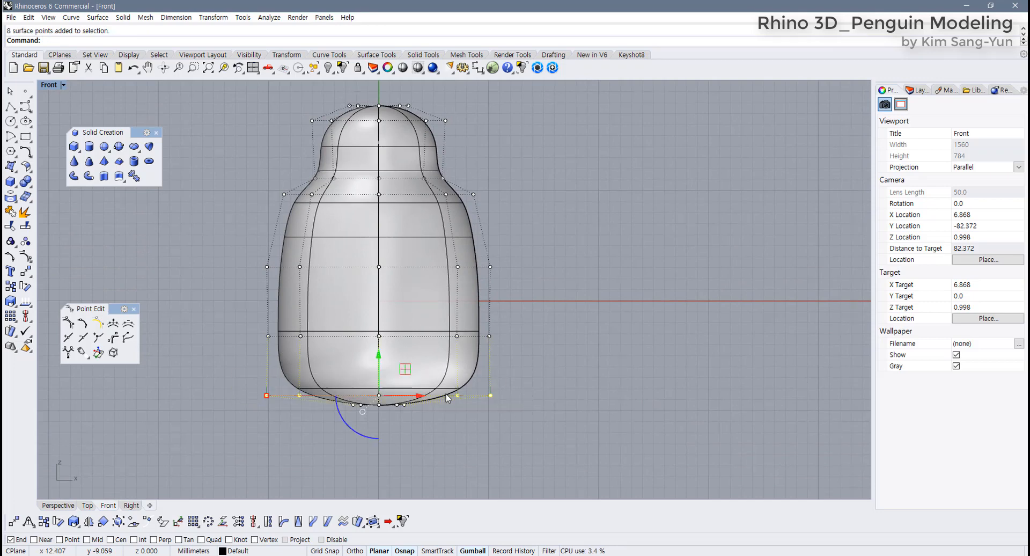
{"action": "mouse_move", "coordinate": [382, 361]}
{"action": "left_mouse_down"}
{"action": "mouse_move", "coordinate": [383, 351]}
{"action": "mouse_move", "coordinate": [379, 378]}
{"action": "mouse_move", "coordinate": [381, 360]}
{"action": "left_mouse_up"}
{"action": "left_click", "coordinate": [303, 402]}
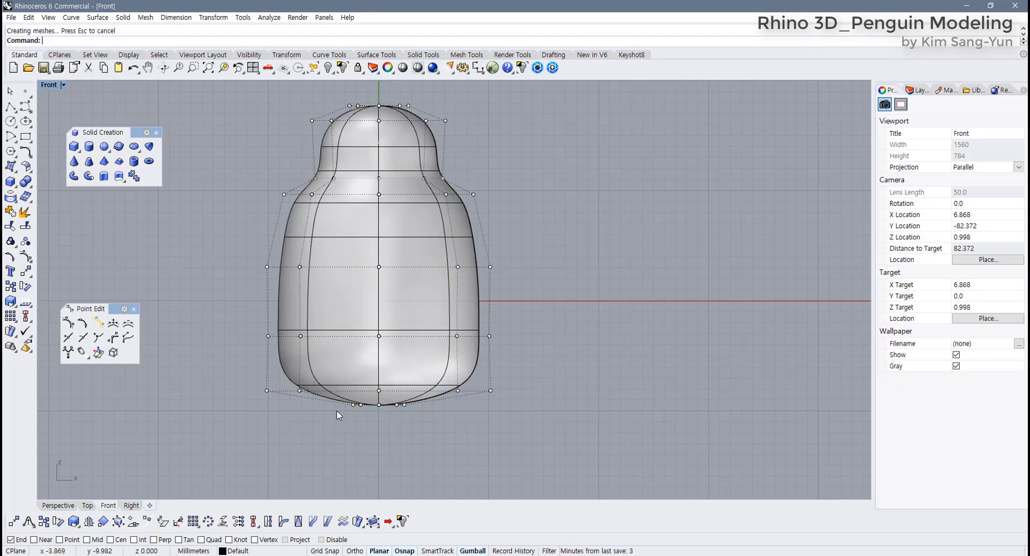
Step: Scale the small ring of control points at the body's bottom pole outward to flatten the base
{"action": "scroll", "coordinate": [337, 411], "scroll_direction": "up", "scroll_amount": 4}
{"action": "left_click_drag", "start_coordinate": [342, 410], "coordinate": [439, 401]}
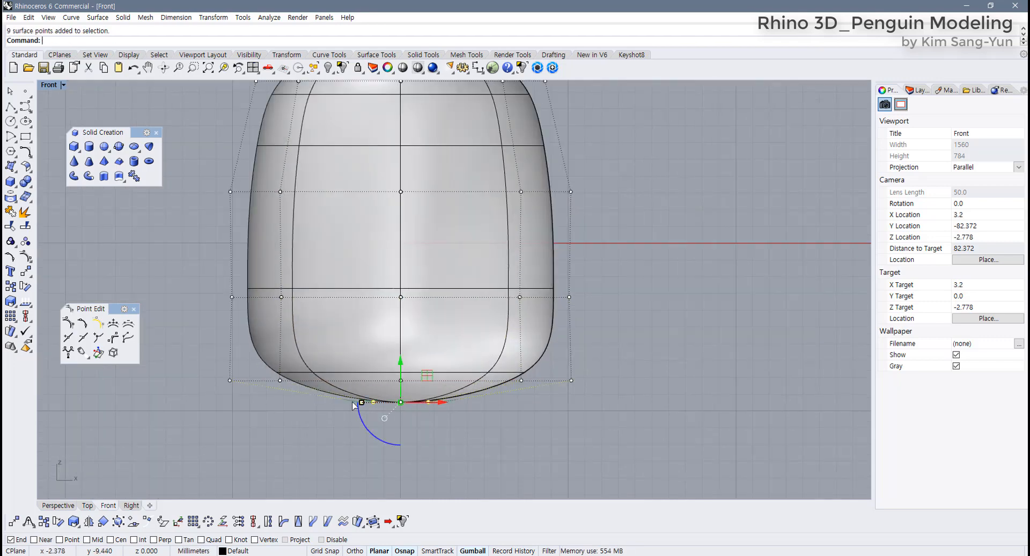
{"action": "left_click_drag", "start_coordinate": [366, 401], "coordinate": [324, 405]}
{"action": "scroll", "coordinate": [420, 438], "scroll_direction": "down", "scroll_amount": 4}
{"action": "right_click_drag", "start_coordinate": [452, 400], "coordinate": [434, 391]}
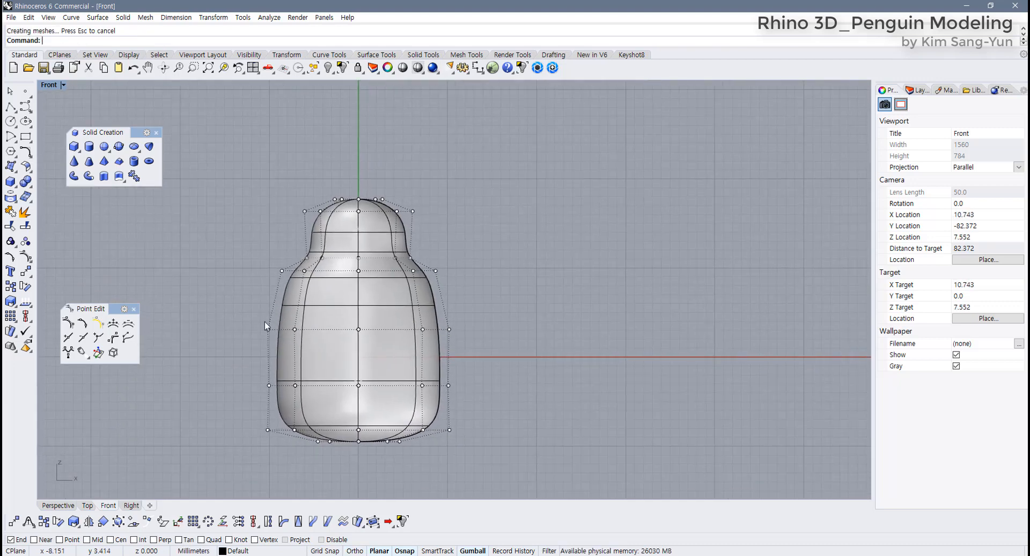
Step: Scale the shoulder ring of control points and the body ring below it slightly inward
{"action": "left_click_drag", "start_coordinate": [265, 268], "coordinate": [467, 289]}
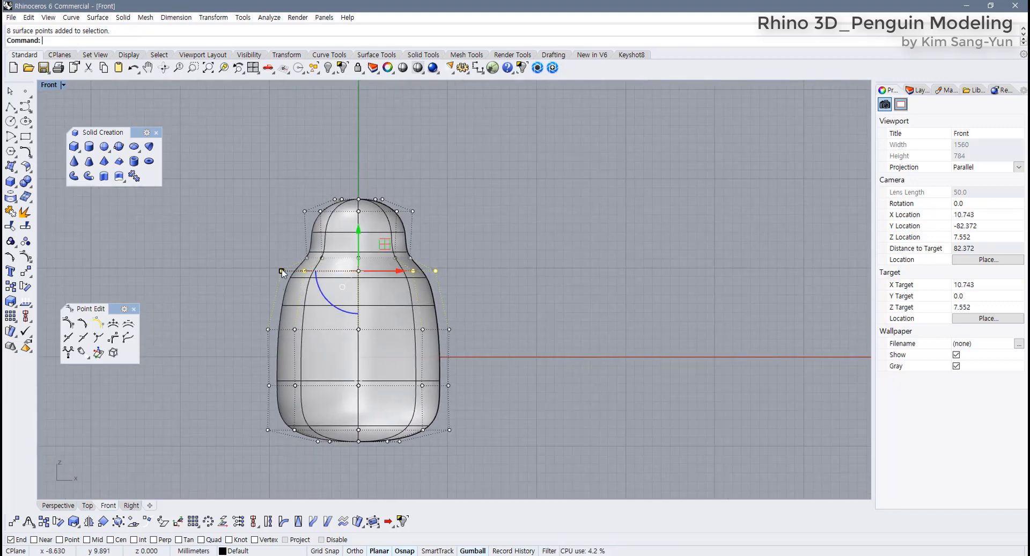
{"action": "left_click_drag", "start_coordinate": [282, 271], "coordinate": [286, 271], "text": "shift"}
{"action": "left_click_drag", "start_coordinate": [229, 303], "coordinate": [453, 338]}
{"action": "left_click_drag", "start_coordinate": [271, 336], "coordinate": [275, 334], "text": "shift"}
Step: Scale the head's wide ring of control points, just below the crown, inward
{"action": "right_click_drag", "start_coordinate": [400, 250], "coordinate": [417, 312]}
{"action": "scroll", "coordinate": [417, 313], "scroll_direction": "up", "scroll_amount": 4}
{"action": "left_click_drag", "start_coordinate": [244, 243], "coordinate": [486, 272]}
{"action": "left_click_drag", "start_coordinate": [272, 255], "coordinate": [283, 254], "text": "shift"}
{"action": "left_click", "coordinate": [536, 291]}
Step: Move the control points at the crown of the head slightly upward
{"action": "left_click_drag", "start_coordinate": [299, 221], "coordinate": [417, 246]}
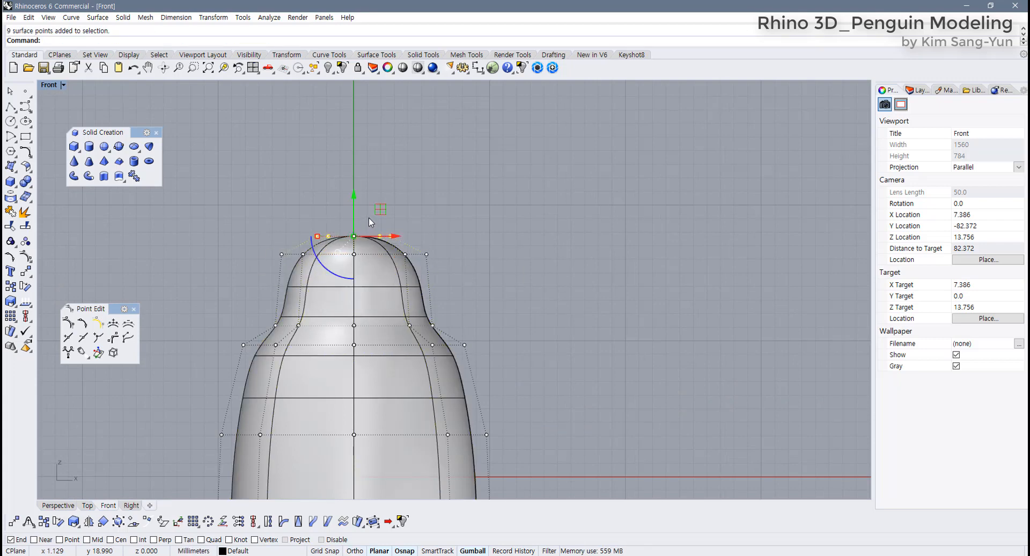
{"action": "left_click_drag", "start_coordinate": [351, 207], "coordinate": [351, 203]}
{"action": "left_click", "coordinate": [511, 264]}
{"action": "scroll", "coordinate": [507, 268], "scroll_direction": "down", "scroll_amount": 8}
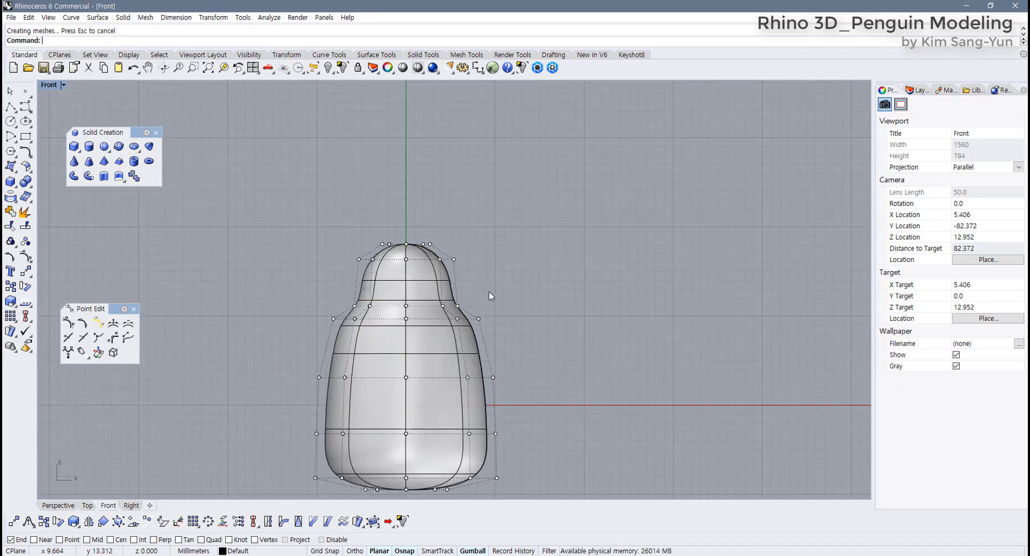
{"action": "right_click_drag", "start_coordinate": [483, 282], "coordinate": [473, 245]}
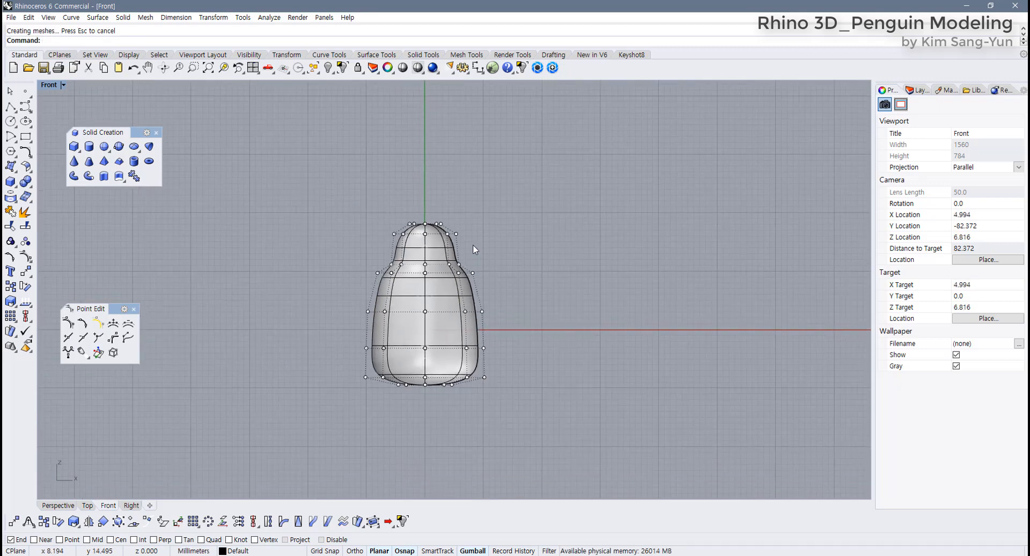
Step: Scale the head's control-point ring just below the crown slightly outward
{"action": "scroll", "coordinate": [474, 246], "scroll_direction": "up", "scroll_amount": 4}
{"action": "right_click_drag", "start_coordinate": [434, 255], "coordinate": [385, 247]}
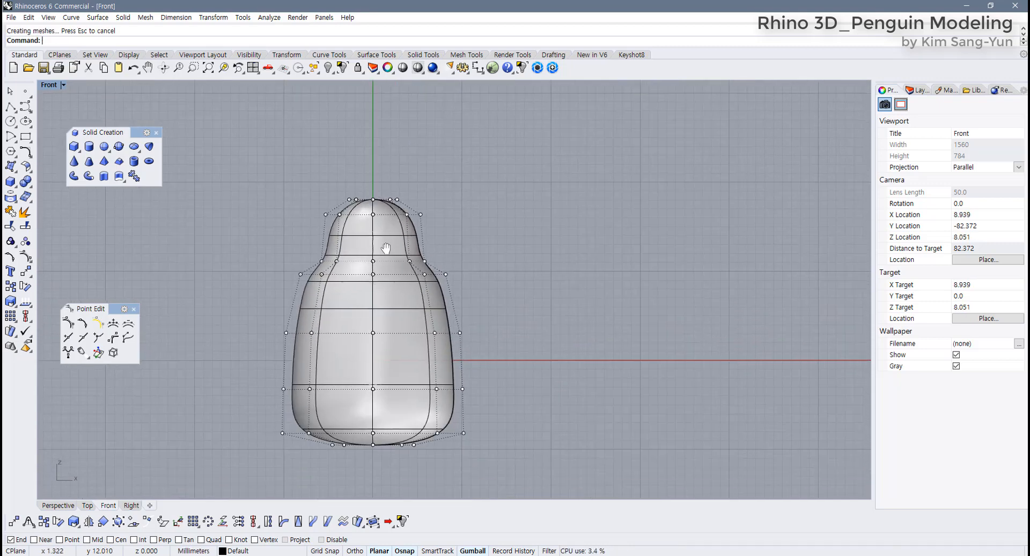
{"action": "scroll", "coordinate": [375, 269], "scroll_direction": "up", "scroll_amount": 3}
{"action": "left_click_drag", "start_coordinate": [285, 174], "coordinate": [504, 202]}
{"action": "left_click_drag", "start_coordinate": [301, 185], "coordinate": [299, 186], "text": "shift"}
{"action": "left_click", "coordinate": [490, 230]}
Step: Hide the body's control points and restore the four-viewport layout
{"action": "scroll", "coordinate": [490, 236], "scroll_direction": "down", "scroll_amount": 6}
{"action": "right_click_drag", "start_coordinate": [477, 245], "coordinate": [449, 229]}
{"action": "scroll", "coordinate": [449, 254], "scroll_direction": "up", "scroll_amount": 2}
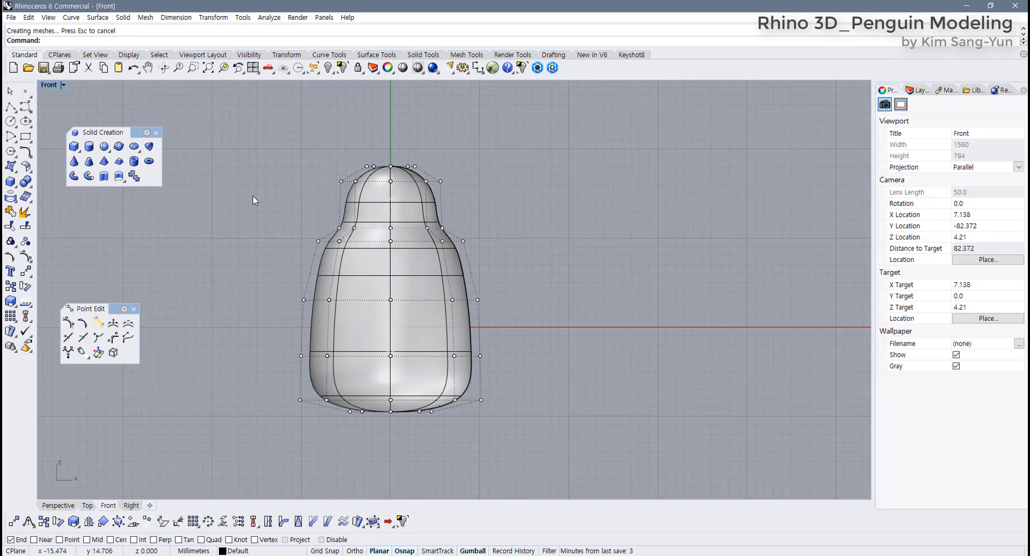
{"action": "right_click_drag", "start_coordinate": [381, 213], "coordinate": [398, 221]}
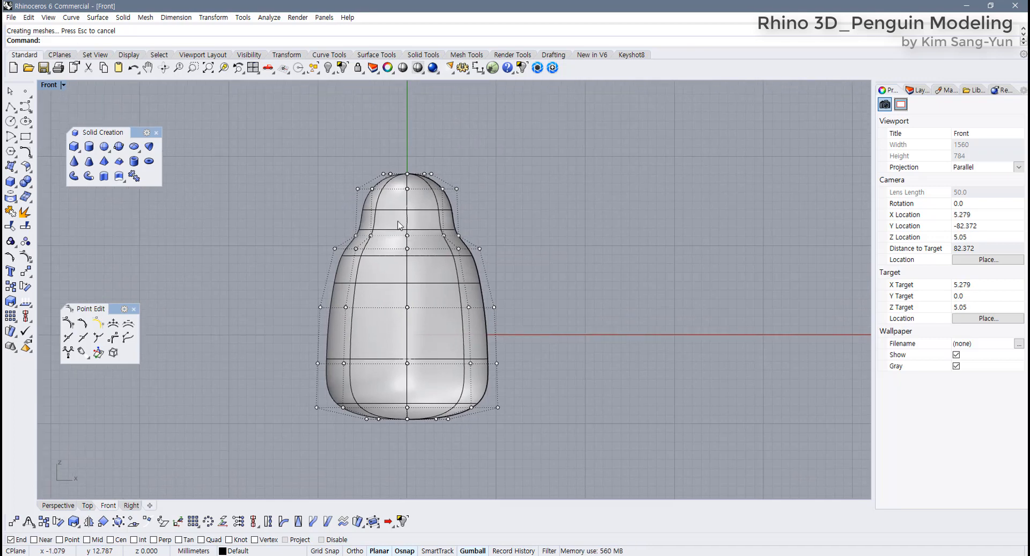
{"action": "key", "text": "Escape"}
{"action": "double_click", "coordinate": [50, 86]}
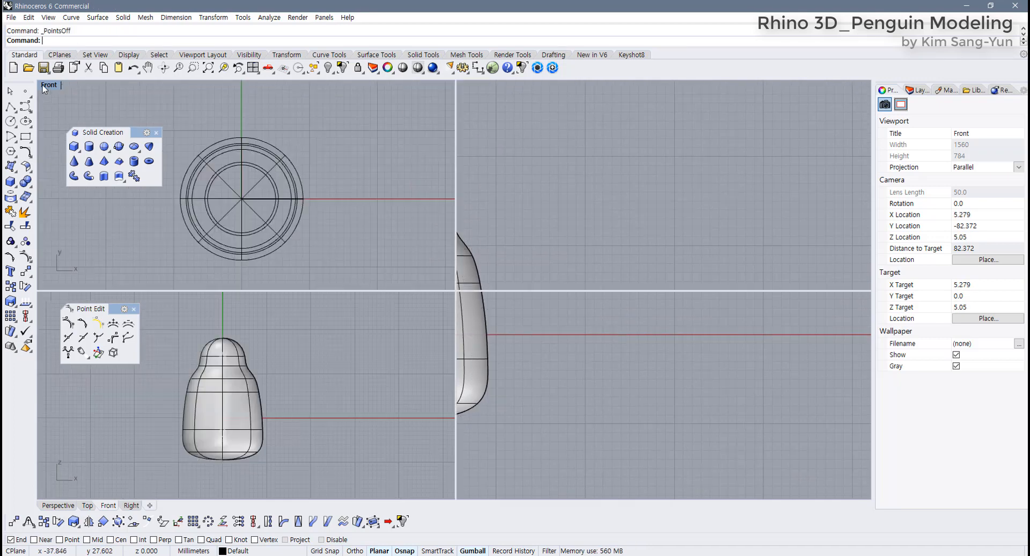
Step: Create a sphere with a radius of about 1 mm beside the body, centred on the X axis at 14,0
{"action": "left_click", "coordinate": [325, 214]}
{"action": "scroll", "coordinate": [196, 375], "scroll_direction": "up", "scroll_amount": 6}
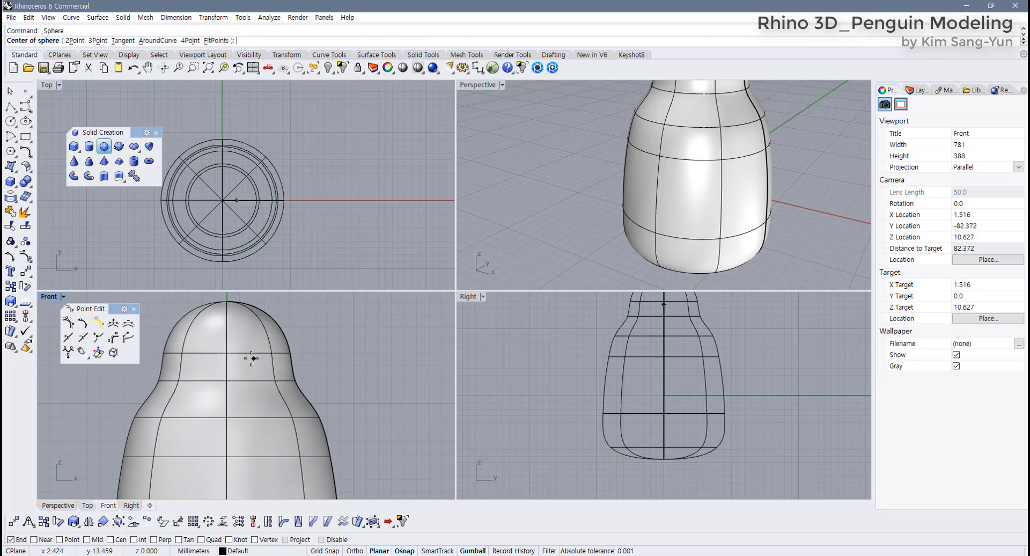
{"action": "scroll", "coordinate": [328, 202], "scroll_direction": "up", "scroll_amount": 2}
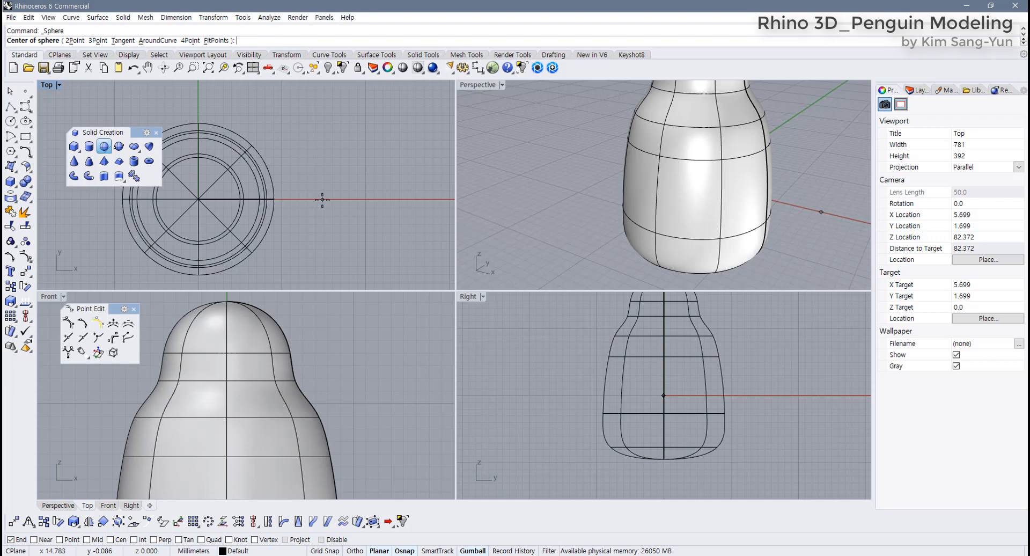
{"action": "left_click", "coordinate": [348, 491]}
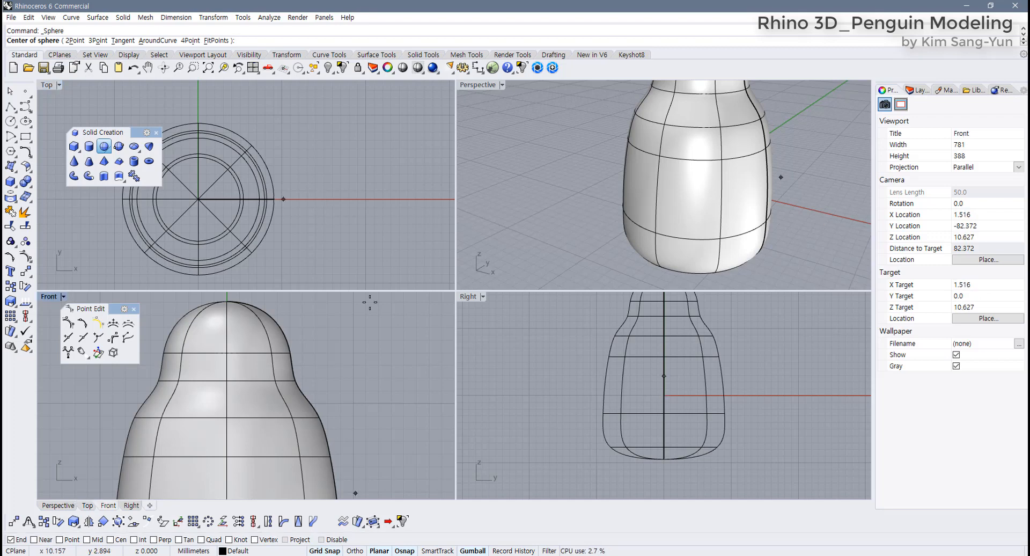
{"action": "scroll", "coordinate": [306, 174], "scroll_direction": "up", "scroll_amount": 5}
{"action": "left_click", "coordinate": [293, 214]}
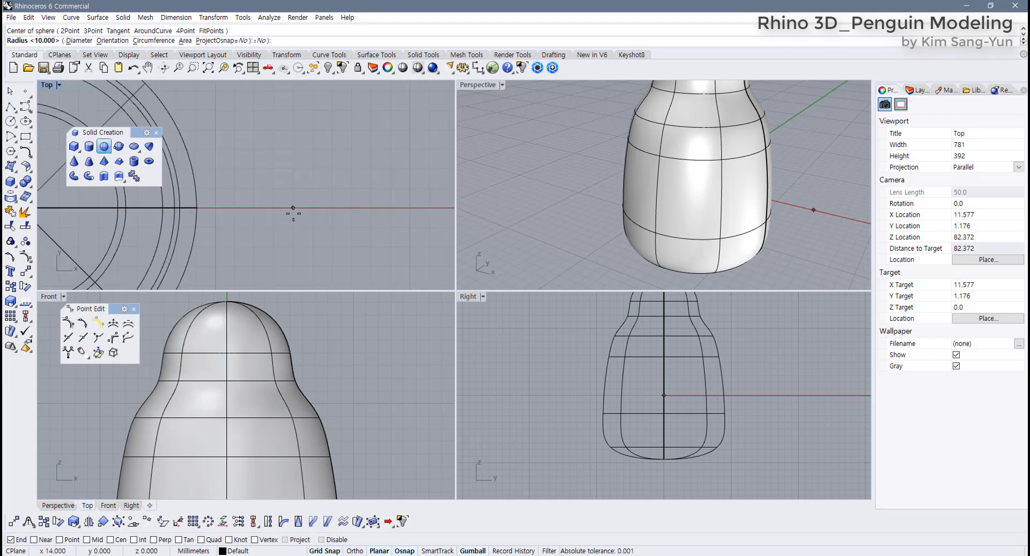
{"action": "left_click", "coordinate": [321, 211]}
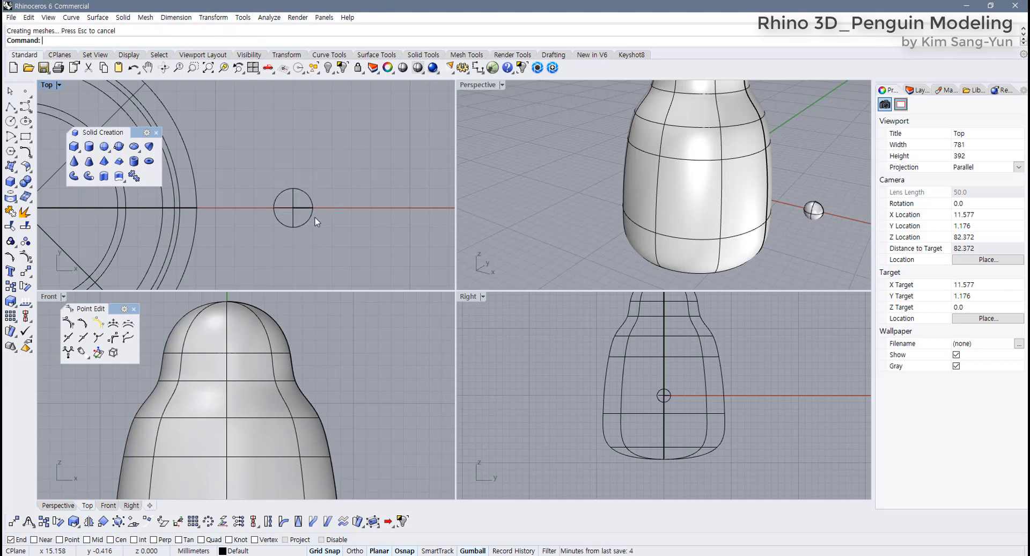
Step: Scale the small sphere vertically into a thin, flattened disc
{"action": "left_click", "coordinate": [311, 220]}
{"action": "right_click_drag", "start_coordinate": [362, 374], "coordinate": [301, 386]}
{"action": "scroll", "coordinate": [289, 407], "scroll_direction": "up", "scroll_amount": 3}
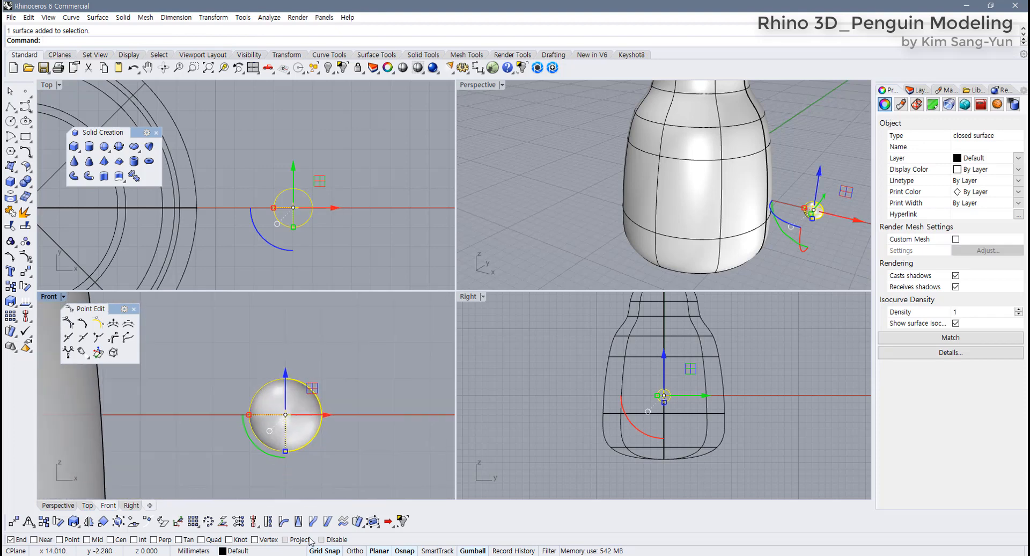
{"action": "right_click_drag", "start_coordinate": [294, 469], "coordinate": [304, 471]}
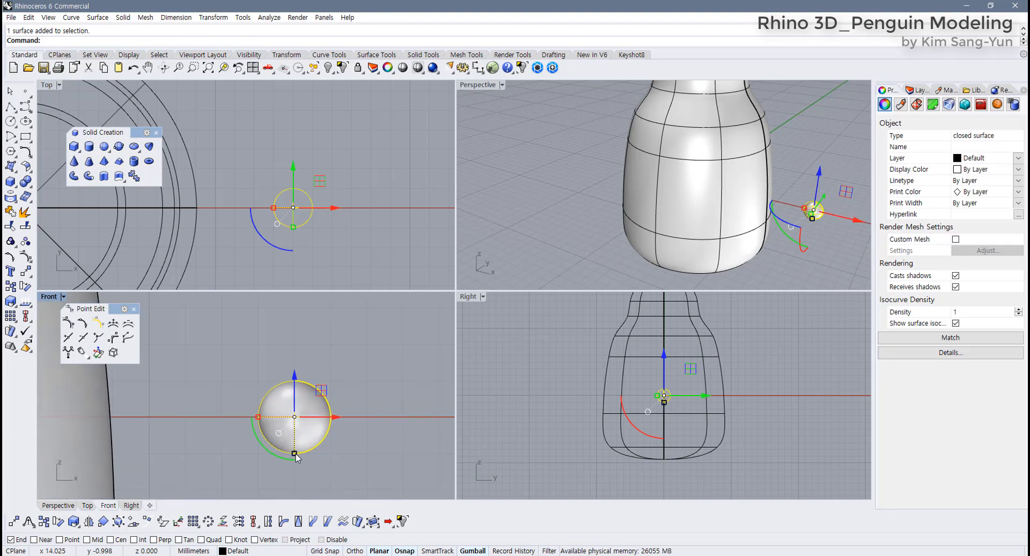
{"action": "left_click_drag", "start_coordinate": [294, 456], "coordinate": [294, 424]}
{"action": "scroll", "coordinate": [299, 434], "scroll_direction": "up", "scroll_amount": 10}
{"action": "right_click_drag", "start_coordinate": [301, 430], "coordinate": [298, 444]}
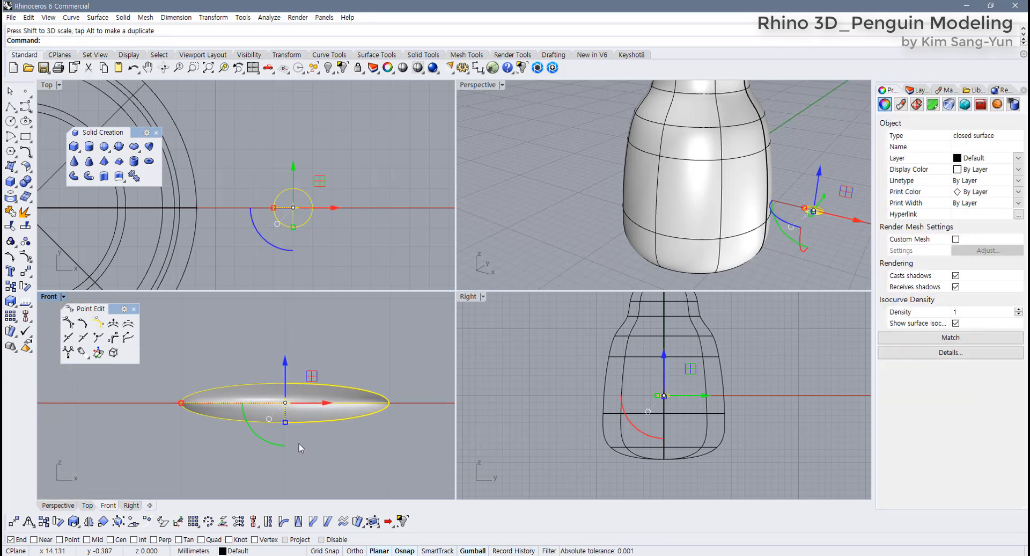
Step: Show the flattened sphere's control points in a maximized Front viewport and move the bottom row slightly upward
{"action": "key", "text": "F10"}
{"action": "double_click", "coordinate": [48, 296]}
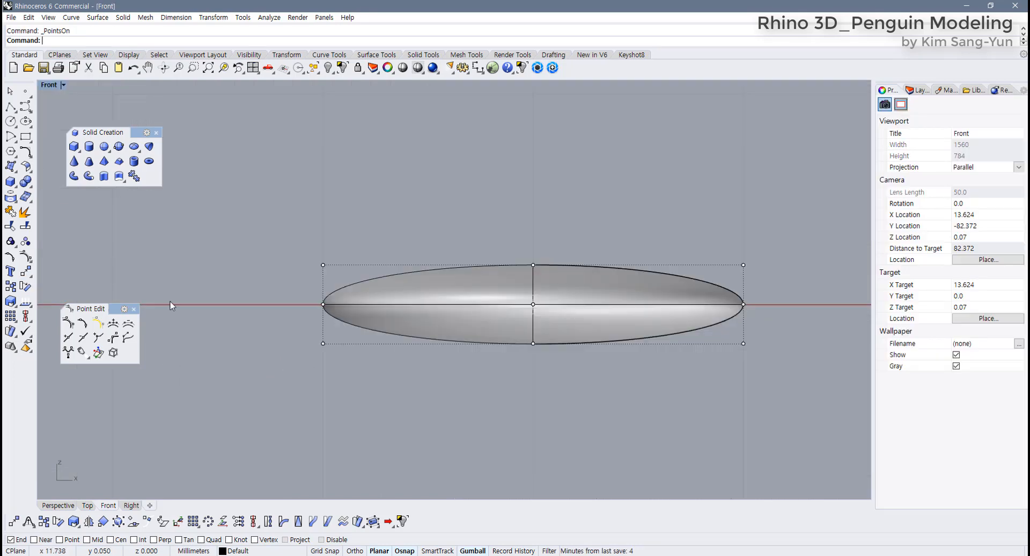
{"action": "right_click_drag", "start_coordinate": [286, 330], "coordinate": [258, 340]}
{"action": "left_click_drag", "start_coordinate": [271, 340], "coordinate": [753, 396]}
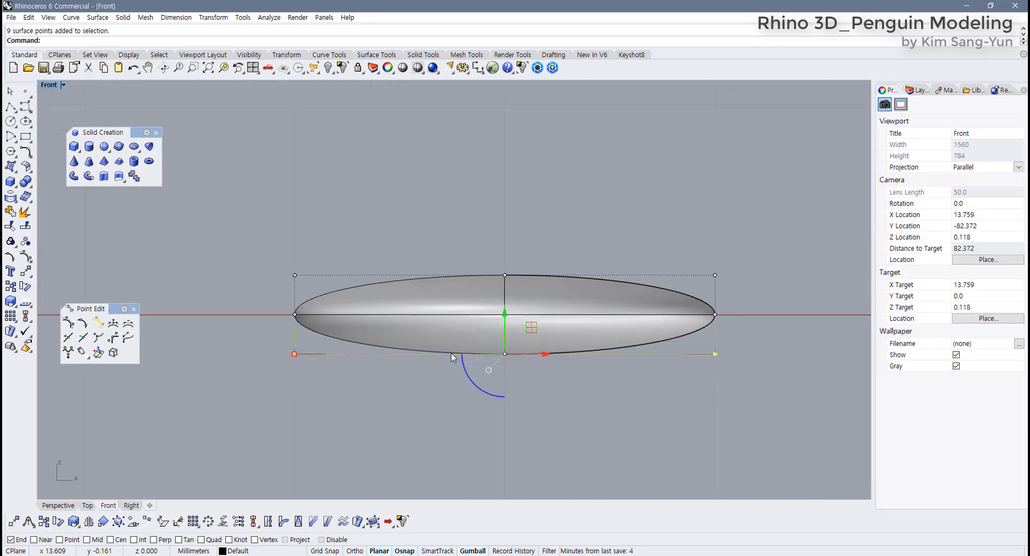
{"action": "right_click_drag", "start_coordinate": [388, 355], "coordinate": [352, 355]}
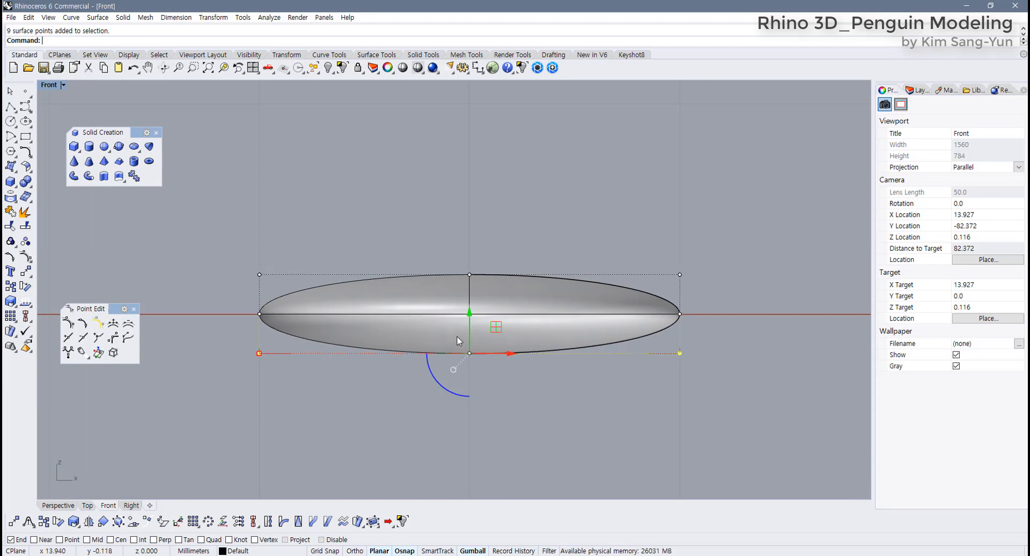
{"action": "left_click_drag", "start_coordinate": [472, 327], "coordinate": [470, 324]}
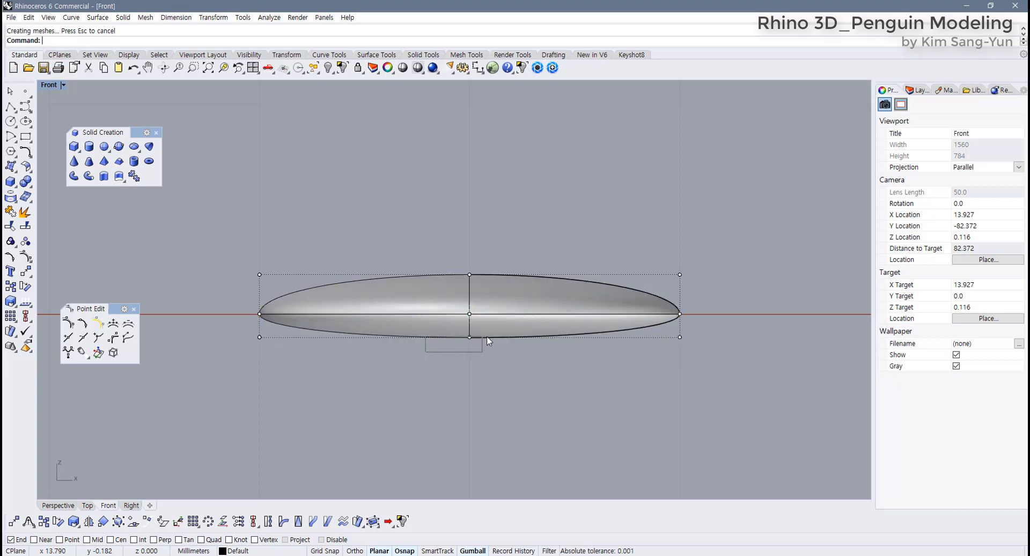
Step: Hide the flattened sphere's control points, select the sphere and restore the four-viewport layout
{"action": "left_click_drag", "start_coordinate": [240, 253], "coordinate": [717, 305]}
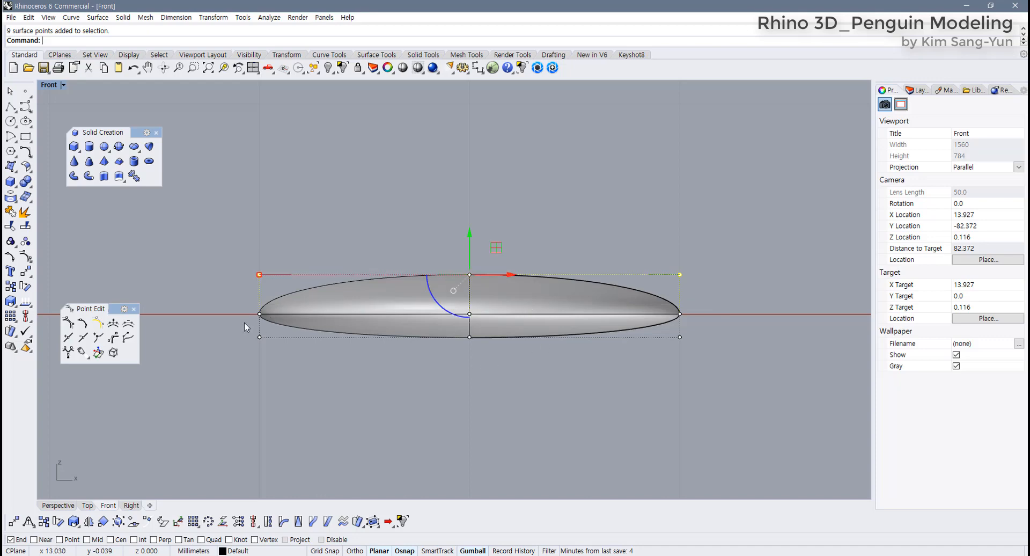
{"action": "key", "text": "F11"}
{"action": "scroll", "coordinate": [301, 333], "scroll_direction": "down", "scroll_amount": 2}
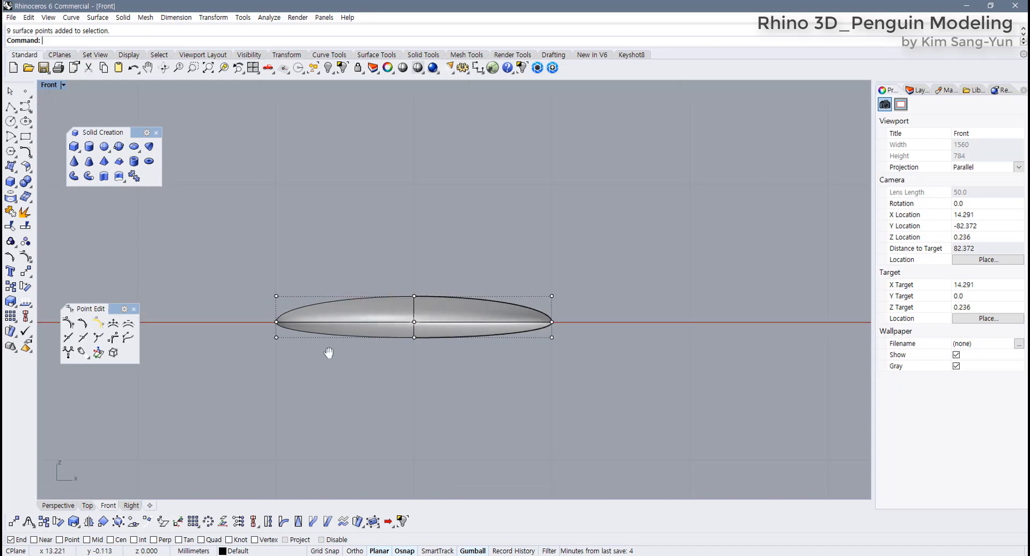
{"action": "left_click", "coordinate": [358, 333]}
{"action": "double_click", "coordinate": [48, 86]}
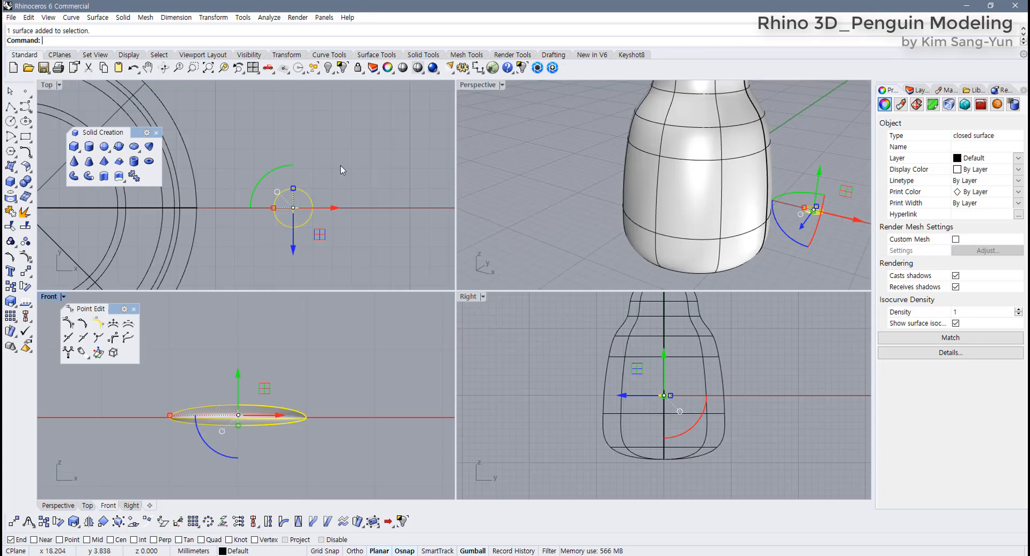
{"action": "scroll", "coordinate": [340, 166], "scroll_direction": "down", "scroll_amount": 3}
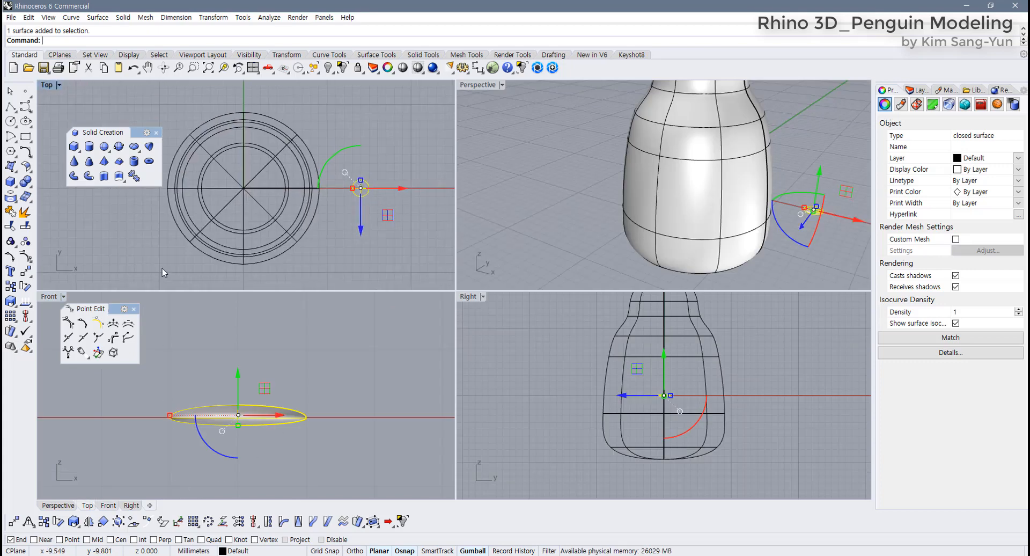
{"action": "left_click", "coordinate": [288, 56]}
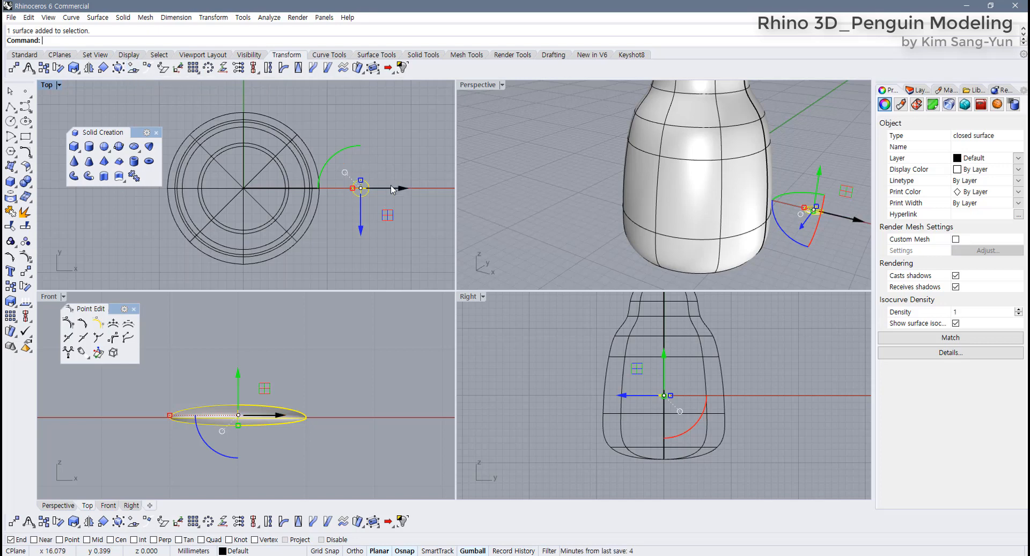
{"action": "scroll", "coordinate": [597, 199], "scroll_direction": "down", "scroll_amount": 3}
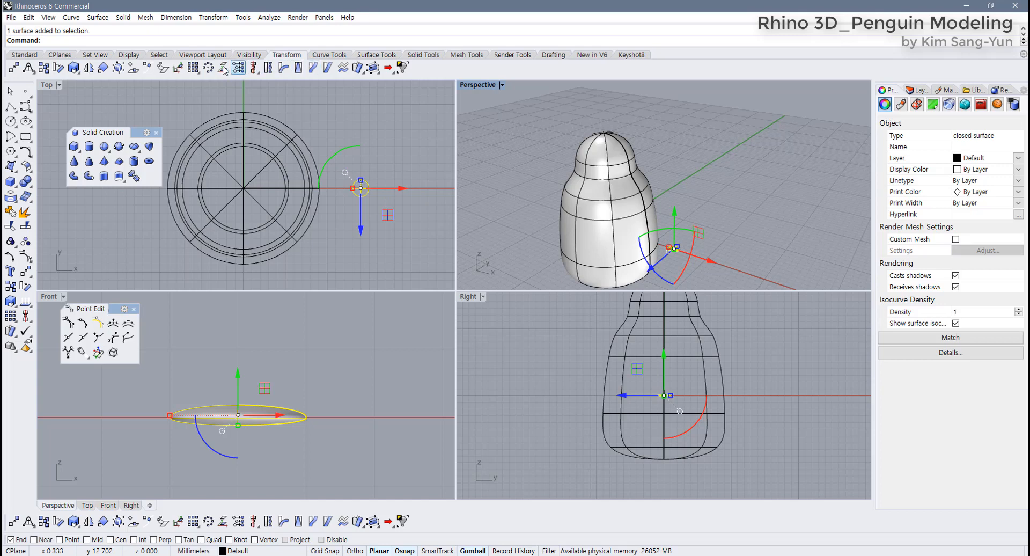
{"action": "left_click", "coordinate": [132, 71]}
{"action": "scroll", "coordinate": [341, 212], "scroll_direction": "up", "scroll_amount": 5}
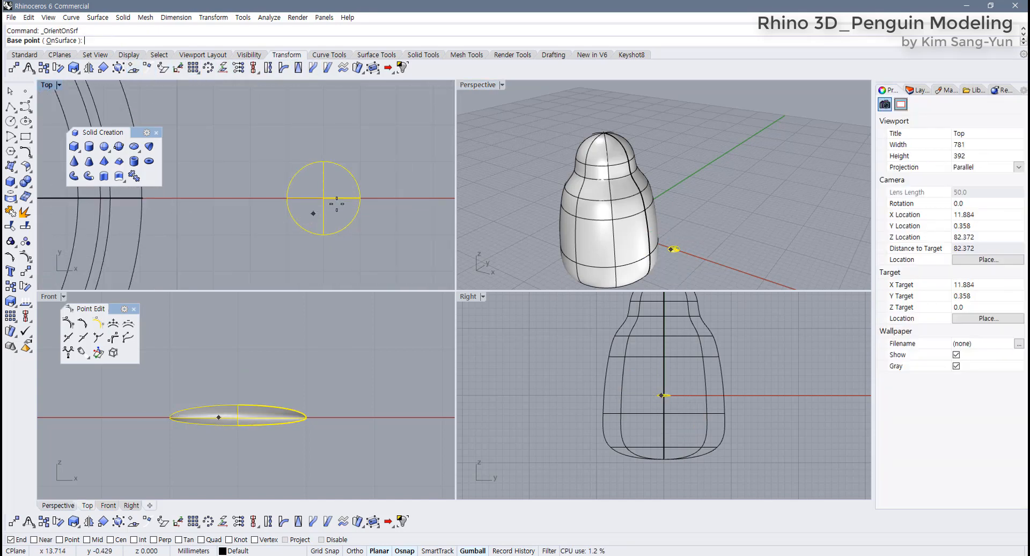
{"action": "scroll", "coordinate": [336, 203], "scroll_direction": "up", "scroll_amount": 1}
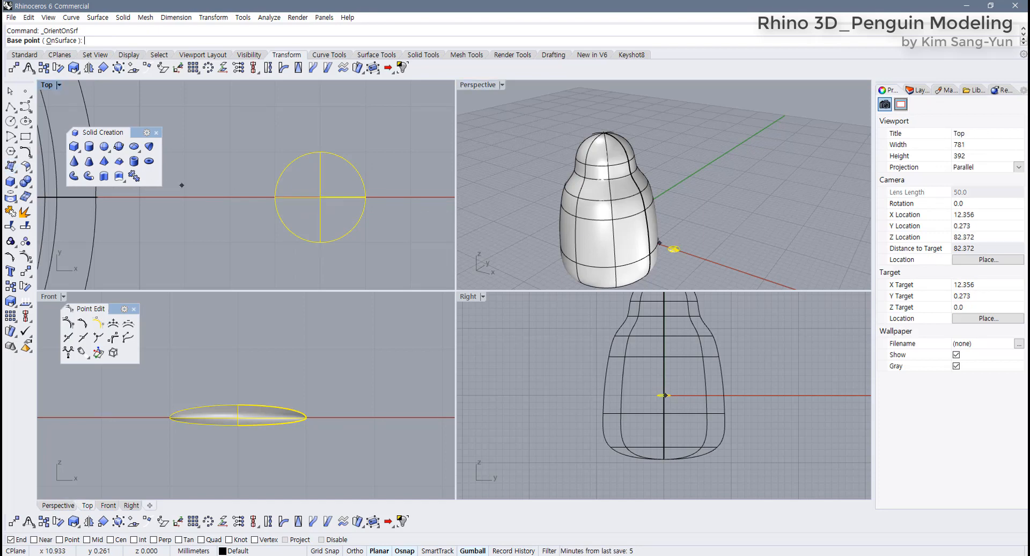
{"action": "right_click_drag", "start_coordinate": [351, 214], "coordinate": [358, 205]}
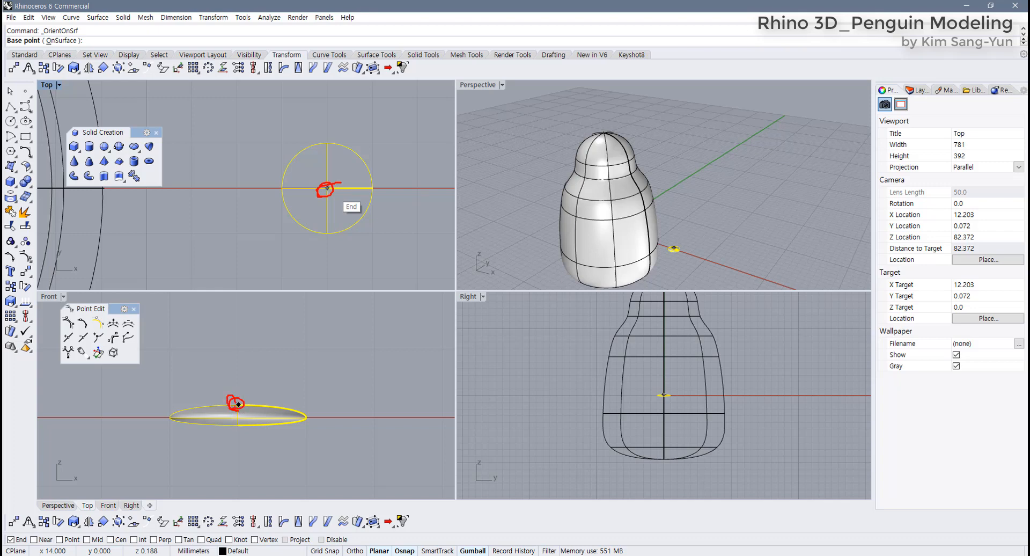
{"action": "left_click_drag", "start_coordinate": [176, 416], "coordinate": [363, 417]}
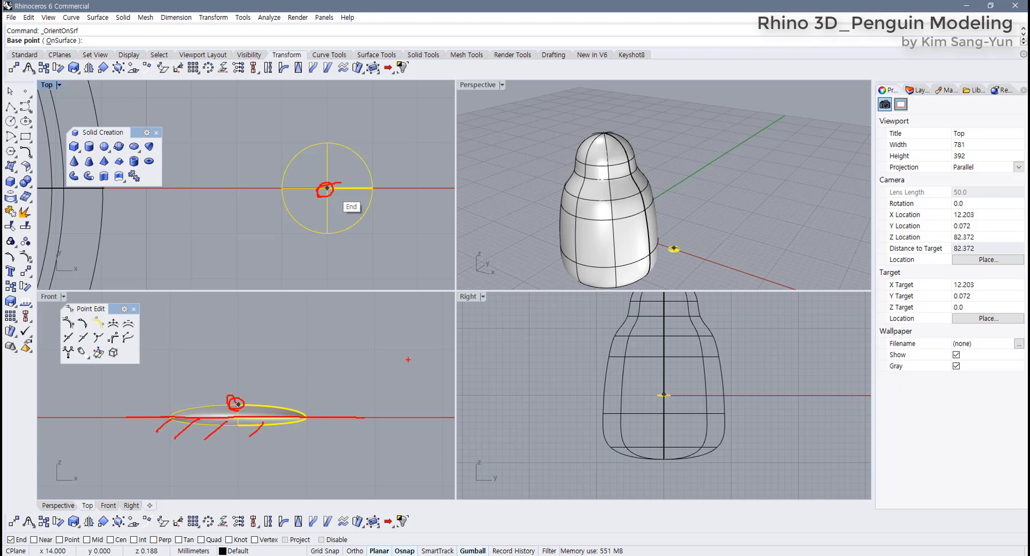
{"action": "left_click_drag", "start_coordinate": [615, 166], "coordinate": [617, 181]}
{"action": "key", "text": "Escape"}
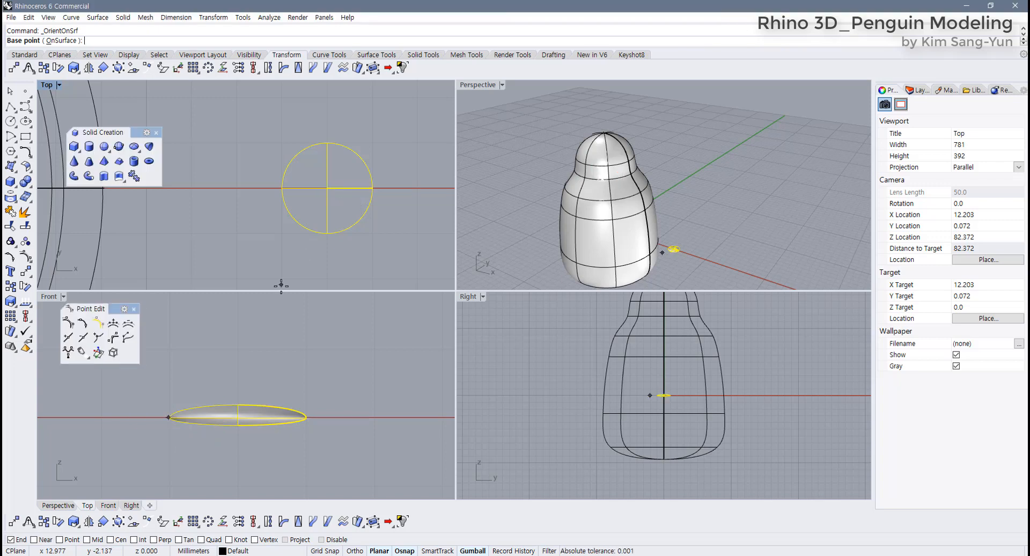
{"action": "scroll", "coordinate": [213, 388], "scroll_direction": "up", "scroll_amount": 3}
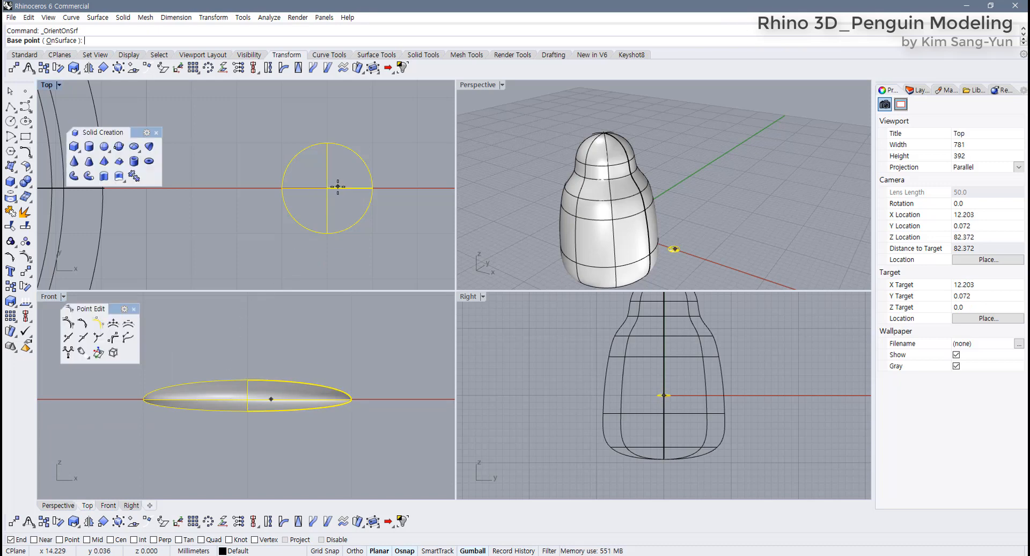
Step: Turn off the End object snap and leave the Cen snap disabled
{"action": "left_click", "coordinate": [18, 541]}
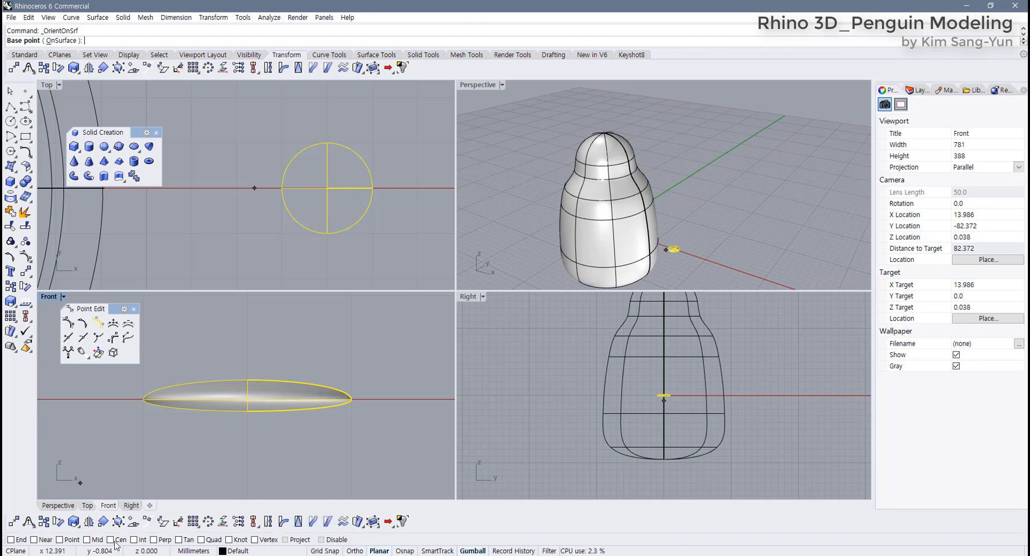
{"action": "left_click", "coordinate": [110, 540]}
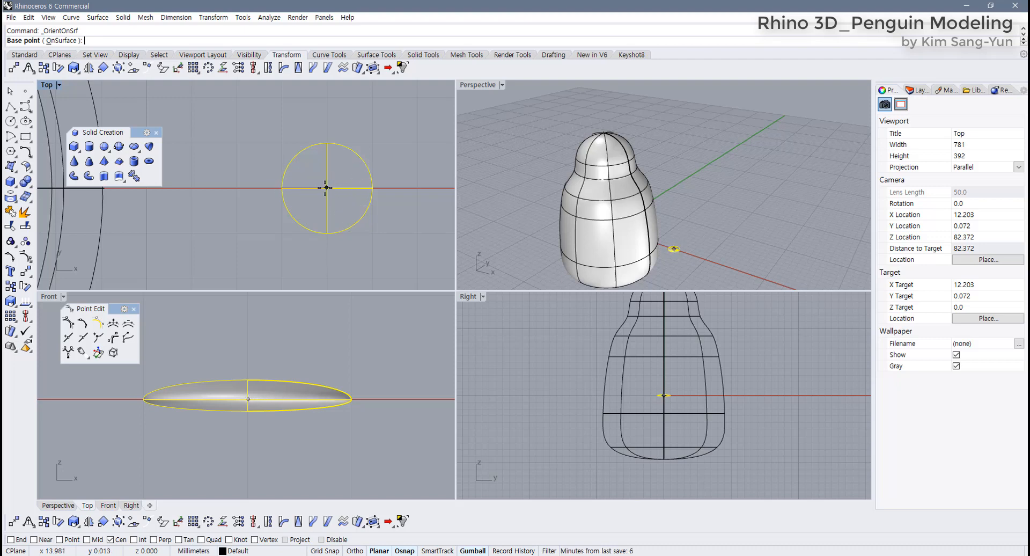
{"action": "left_click", "coordinate": [116, 539]}
{"action": "left_click", "coordinate": [328, 188]}
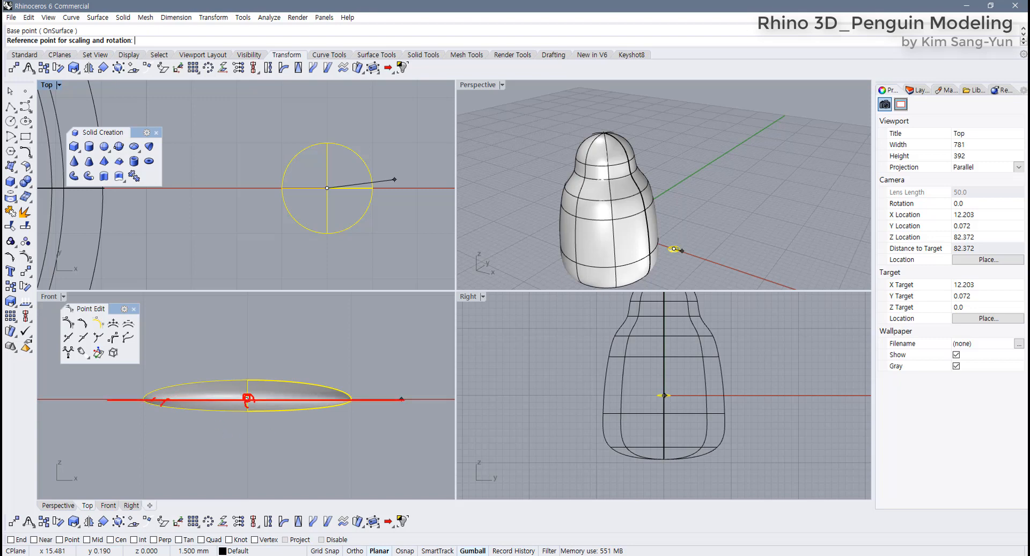
{"action": "left_click_drag", "start_coordinate": [187, 399], "coordinate": [168, 423]}
{"action": "key", "text": "Escape"}
{"action": "key", "text": "Escape"}
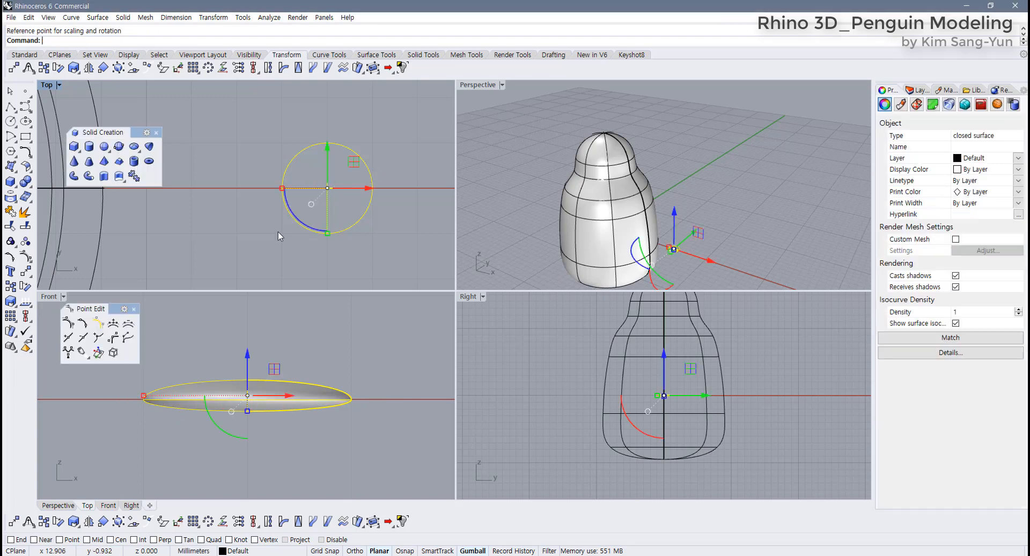
Step: Raise the flattened sphere in the Front view until its underside rests on the X axis, undoing any stray drag
{"action": "left_click_drag", "start_coordinate": [250, 368], "coordinate": [251, 353]}
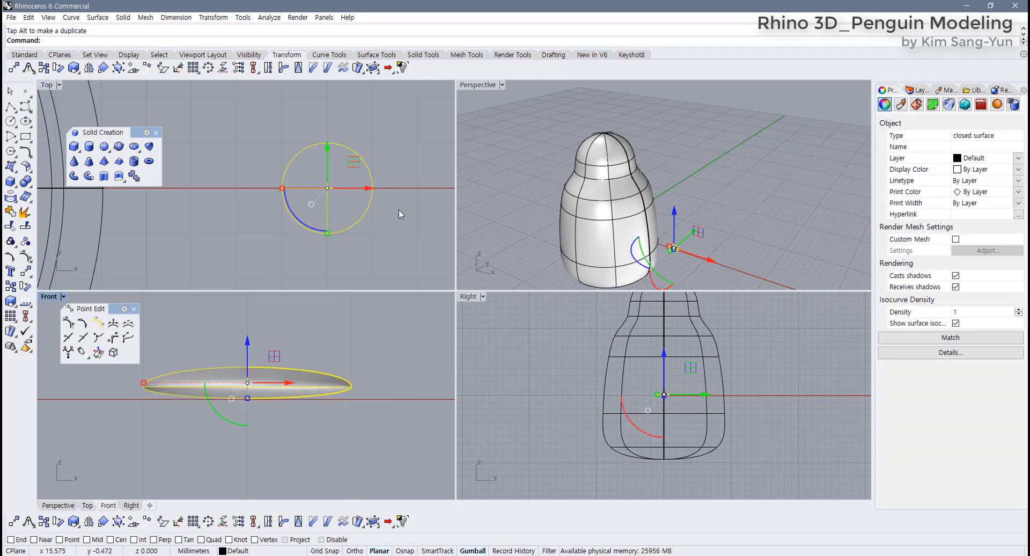
{"action": "left_click", "coordinate": [369, 214]}
{"action": "left_click", "coordinate": [368, 215]}
{"action": "key", "text": "ctrl+z"}
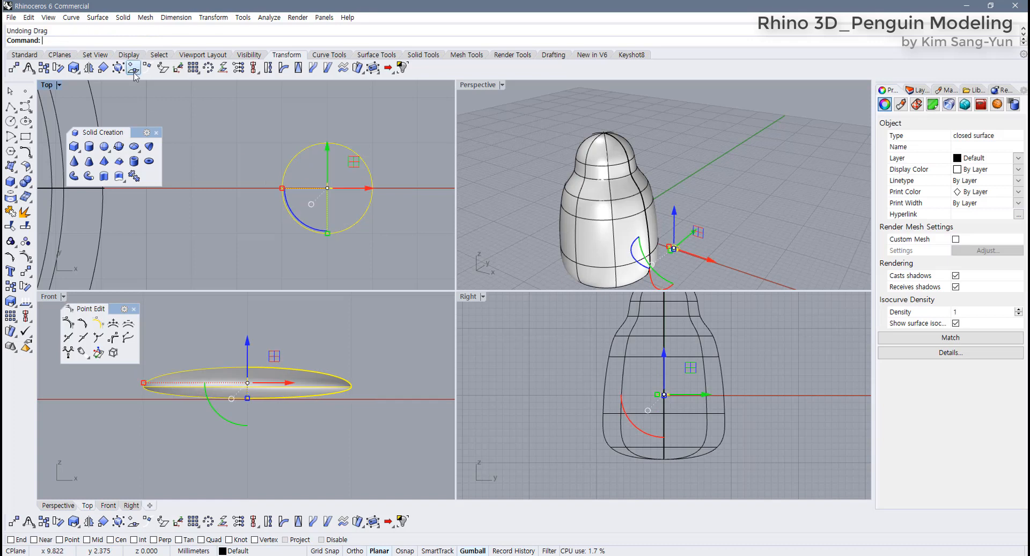
Step: Try Orient on Surface on the raised disc from its centre, cancel it, and undo the disc's upward move
{"action": "left_click", "coordinate": [133, 68]}
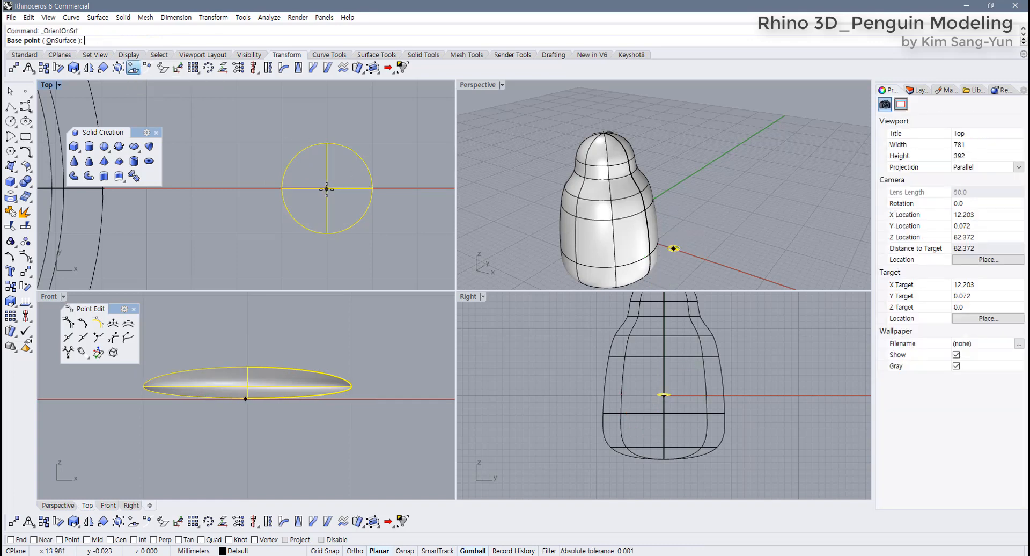
{"action": "key", "text": "shift"}
{"action": "left_click", "coordinate": [407, 188], "text": "shift"}
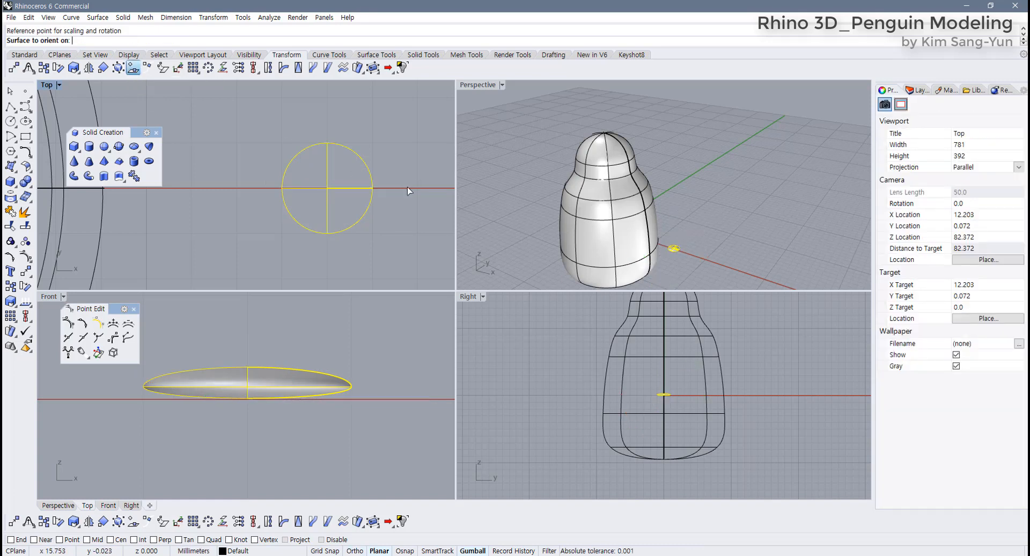
{"action": "key", "text": "Escape"}
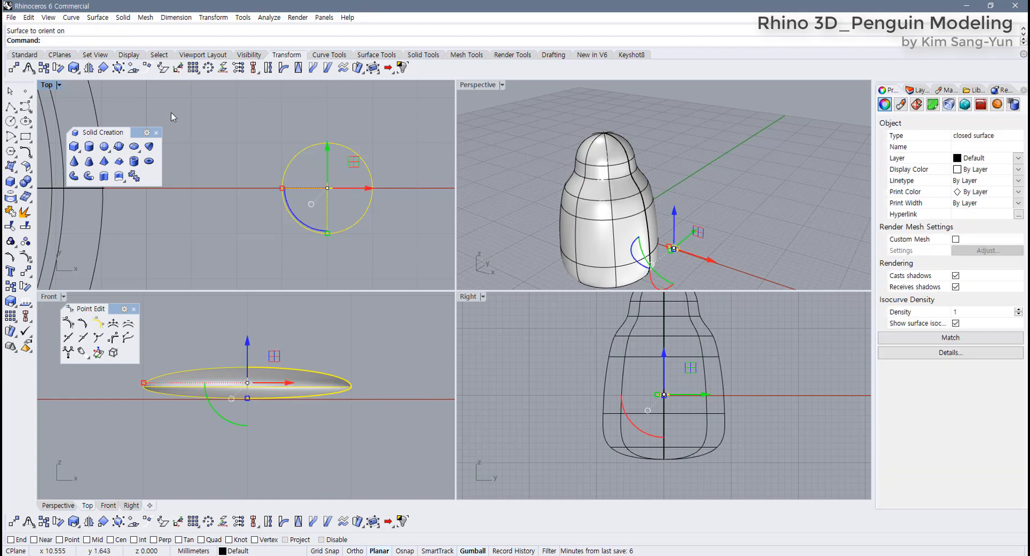
{"action": "left_click", "coordinate": [133, 68]}
{"action": "left_click", "coordinate": [327, 186]}
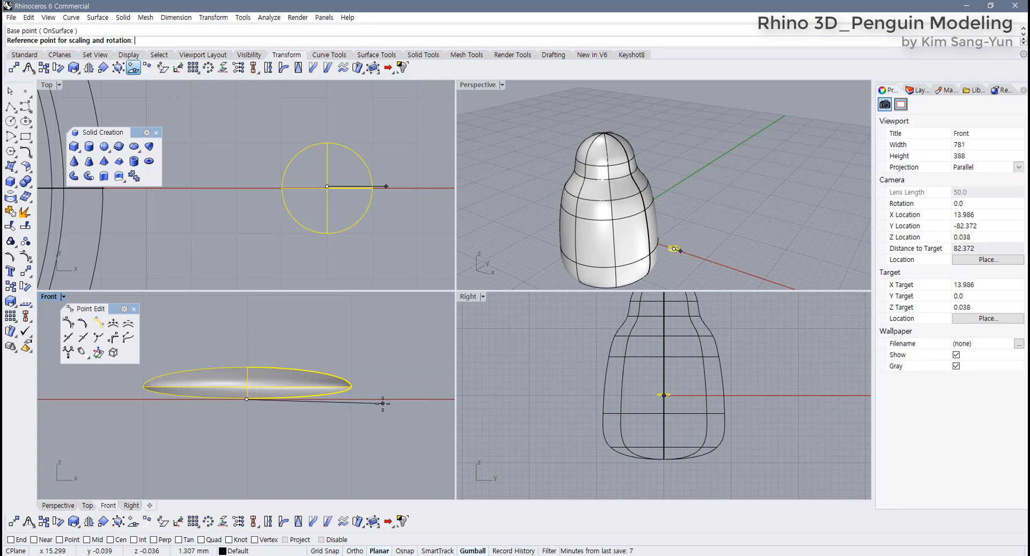
{"action": "key", "text": "Escape"}
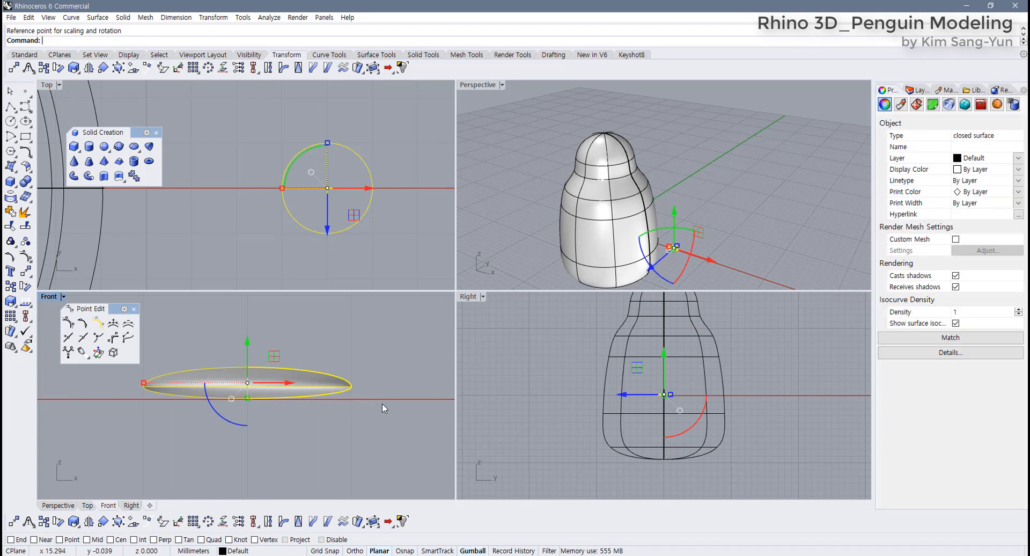
{"action": "key", "text": "ctrl+z"}
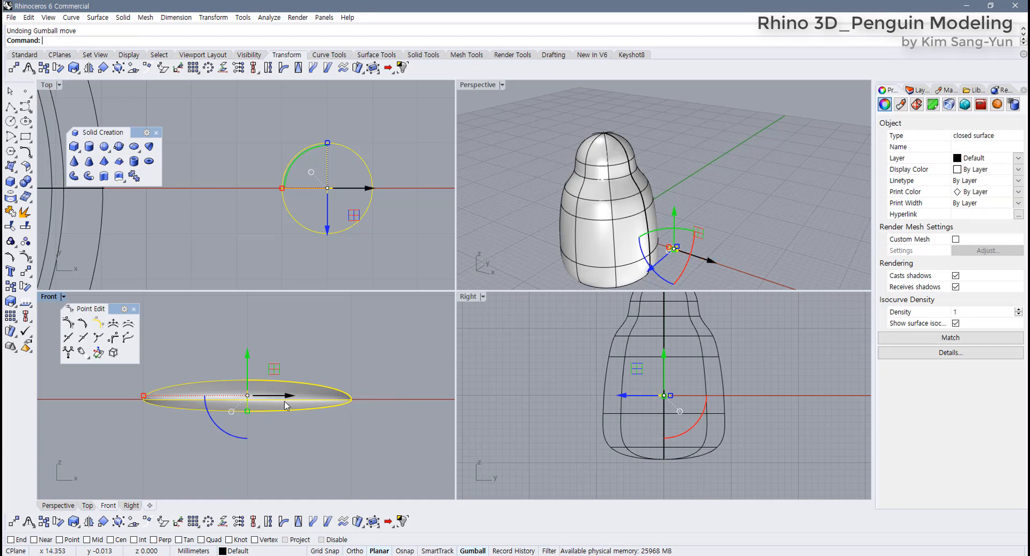
Step: Move the flattened sphere upward in the Front view so its underside sits on the X axis
{"action": "left_click_drag", "start_coordinate": [250, 374], "coordinate": [250, 358]}
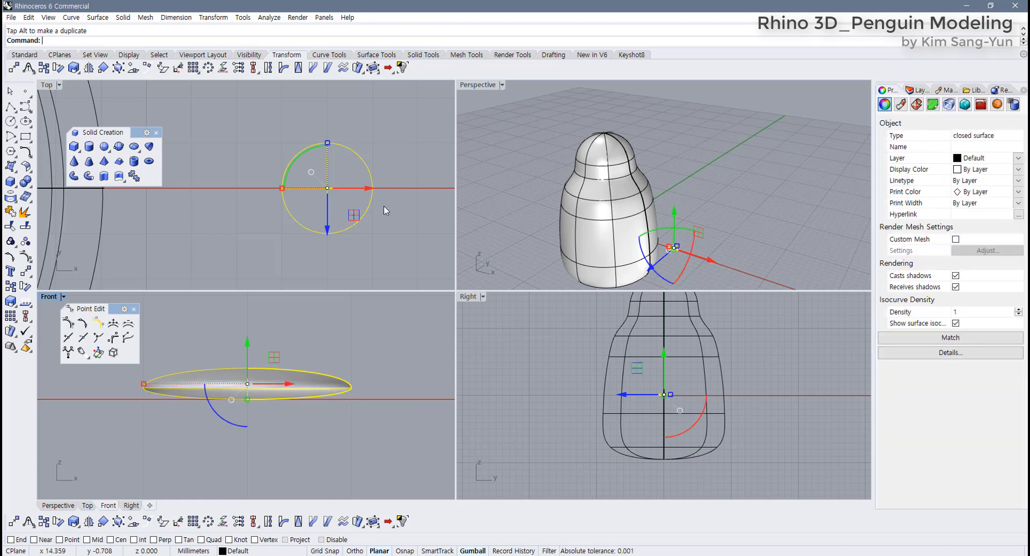
{"action": "right_click_drag", "start_coordinate": [399, 227], "coordinate": [357, 224]}
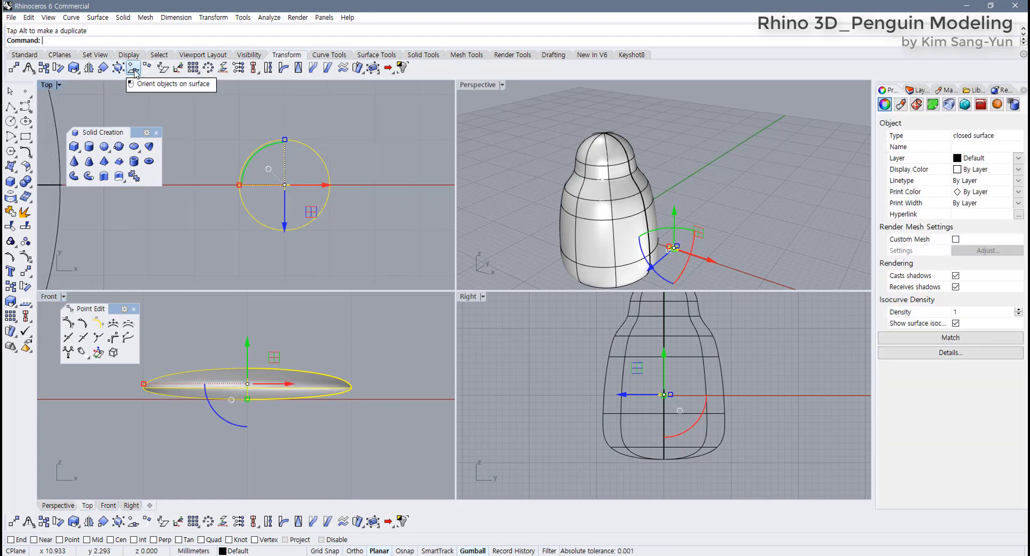
{"action": "left_click", "coordinate": [134, 68]}
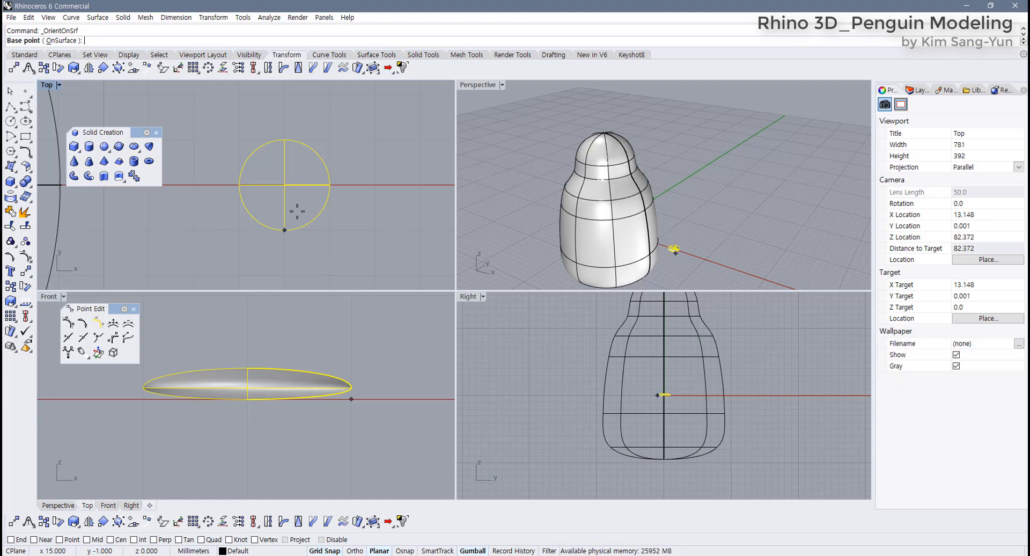
{"action": "left_click", "coordinate": [285, 185]}
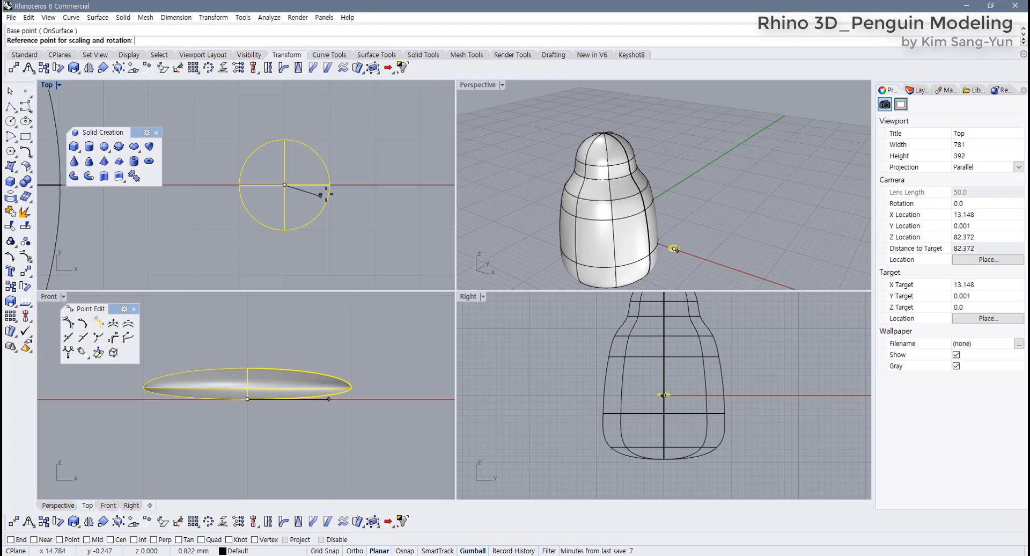
{"action": "left_click", "coordinate": [288, 193]}
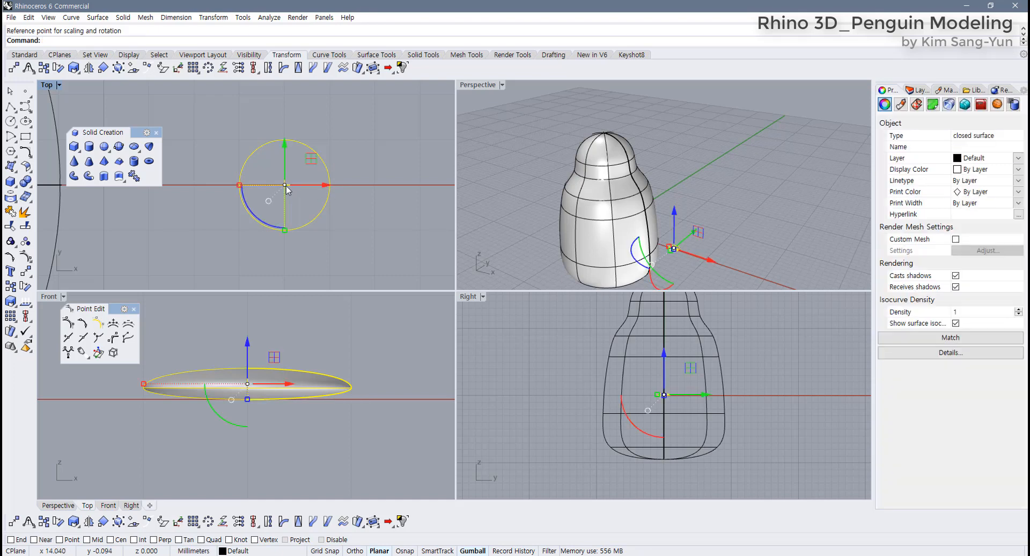
Step: Start Orient on Surface for the flattened sphere, using its centre as base point and a point along the X axis as reference
{"action": "left_click", "coordinate": [133, 68]}
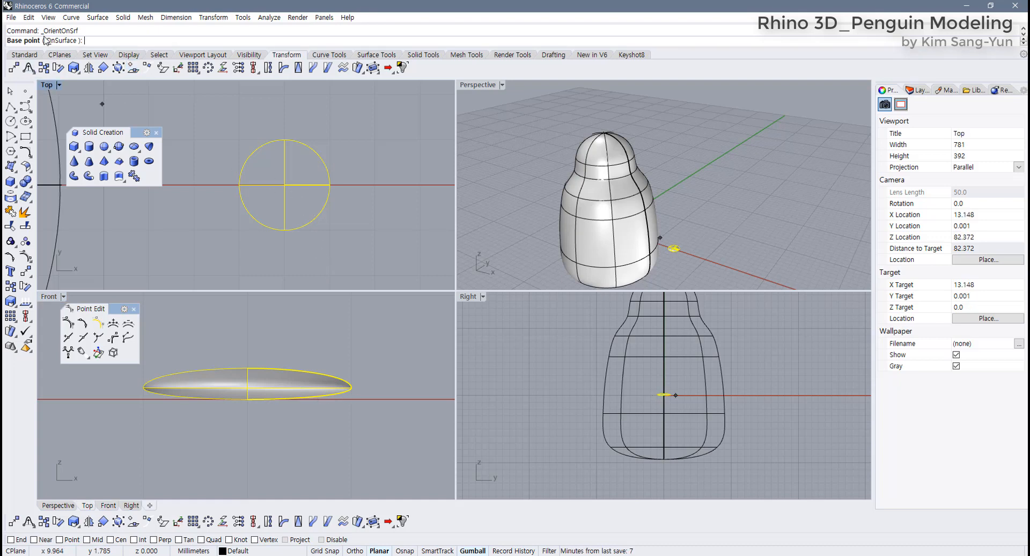
{"action": "left_click", "coordinate": [284, 185]}
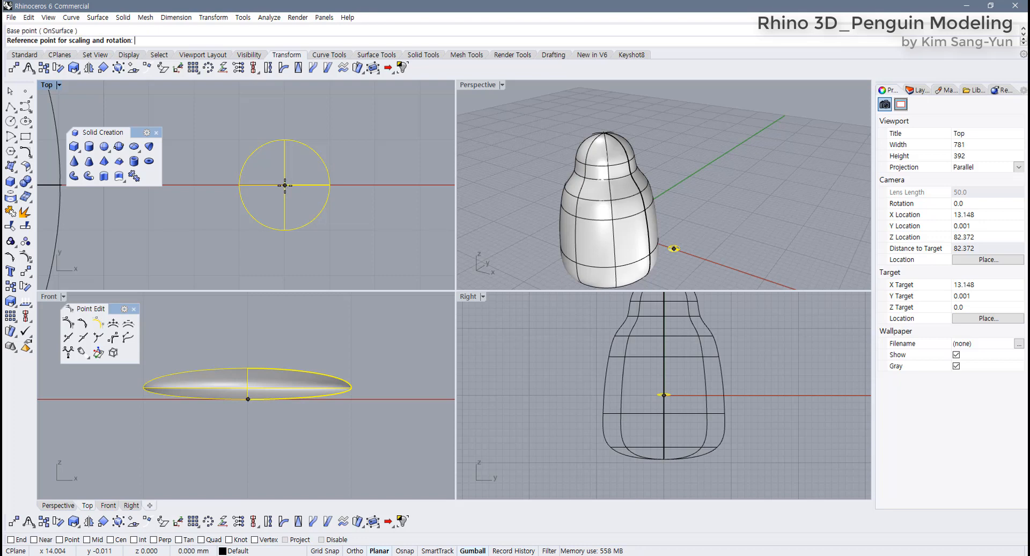
{"action": "left_click", "coordinate": [377, 185]}
Step: Orient the disc onto the penguin's body surface with Rigid on and uniform scale 1.0, placing it on the head's front, off-centre toward positive X
{"action": "scroll", "coordinate": [279, 337], "scroll_direction": "down", "scroll_amount": 5}
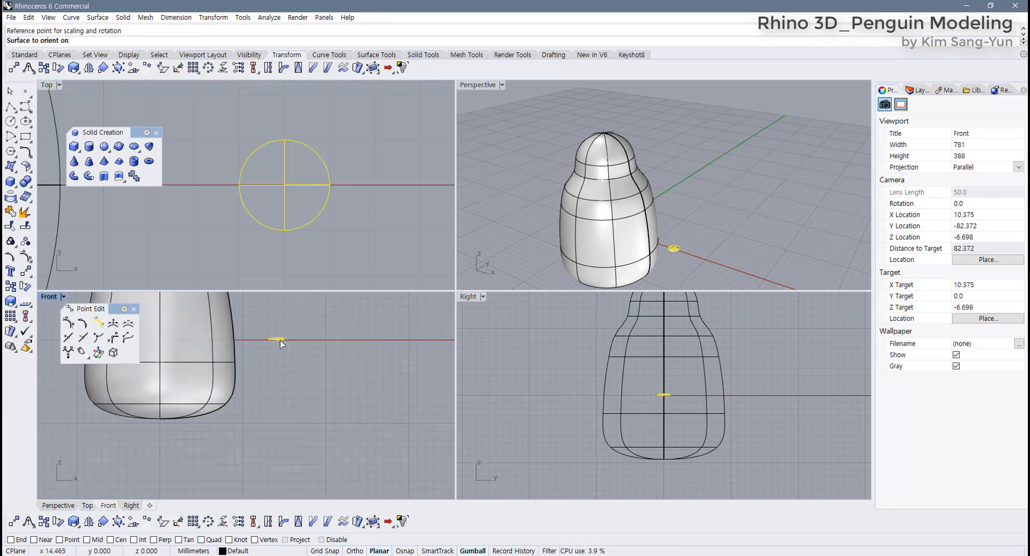
{"action": "scroll", "coordinate": [280, 343], "scroll_direction": "down", "scroll_amount": 2}
{"action": "scroll", "coordinate": [288, 373], "scroll_direction": "up", "scroll_amount": 6}
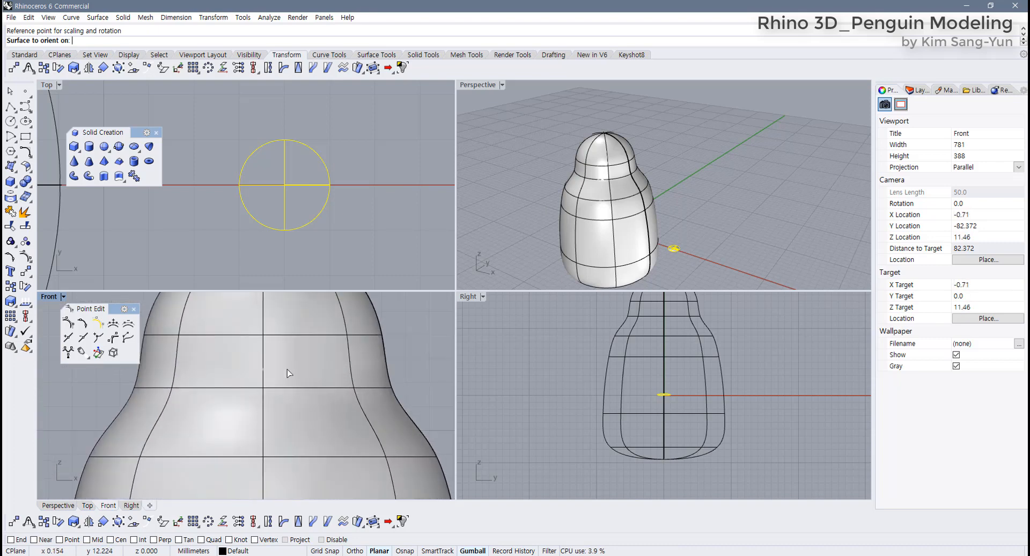
{"action": "left_click", "coordinate": [303, 360]}
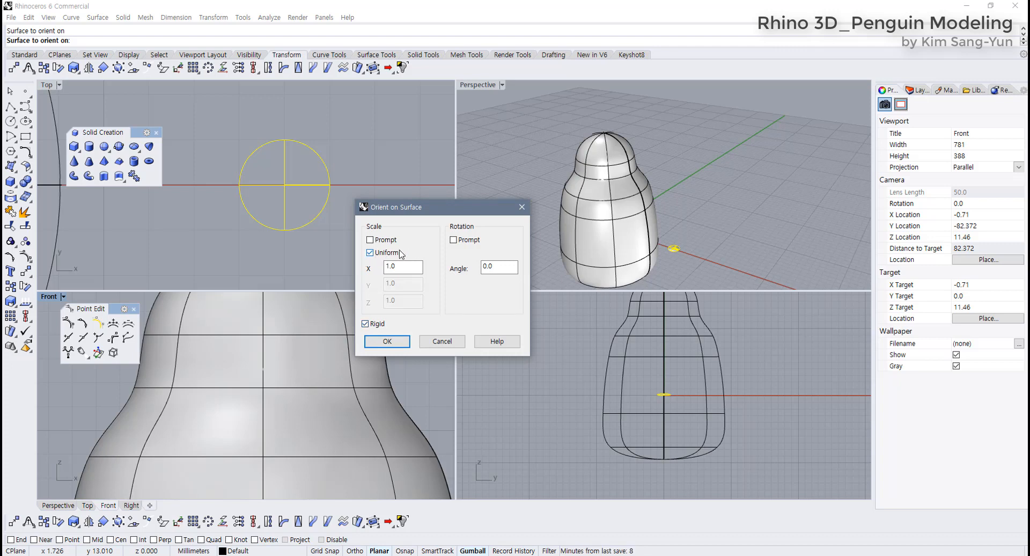
{"action": "left_click", "coordinate": [387, 342]}
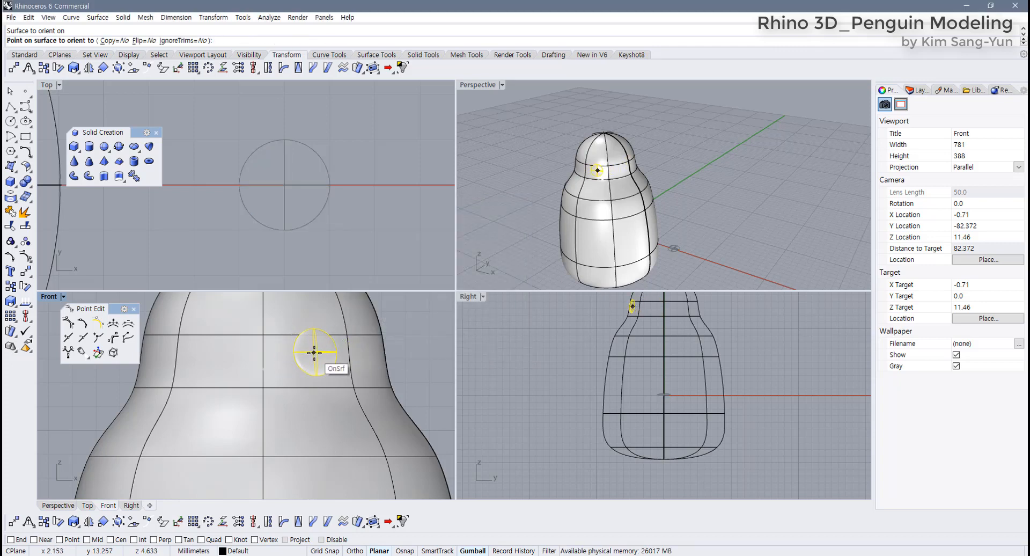
{"action": "left_click", "coordinate": [315, 354]}
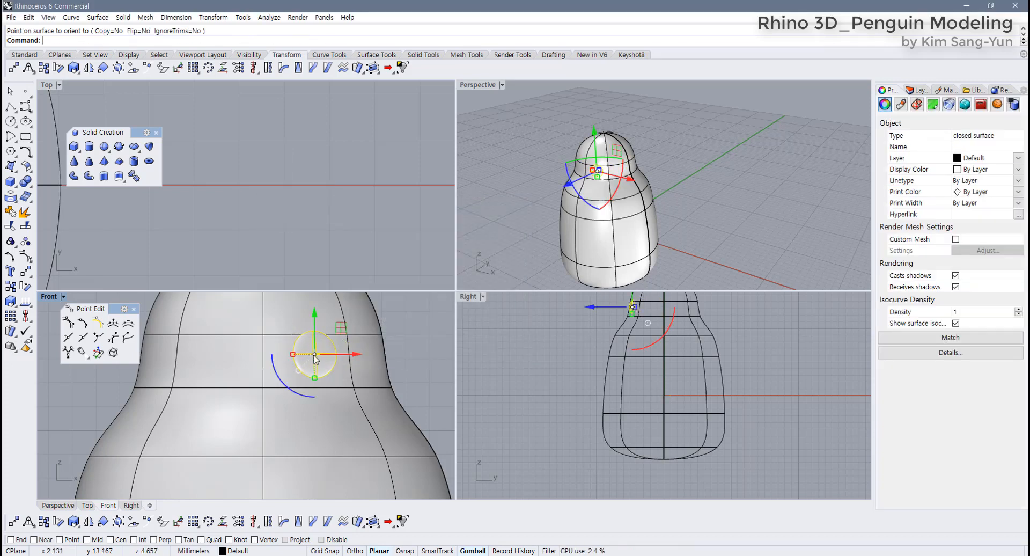
Step: Deselect the placed disc and examine its fit on the head in a maximized Perspective viewport
{"action": "left_click", "coordinate": [671, 224]}
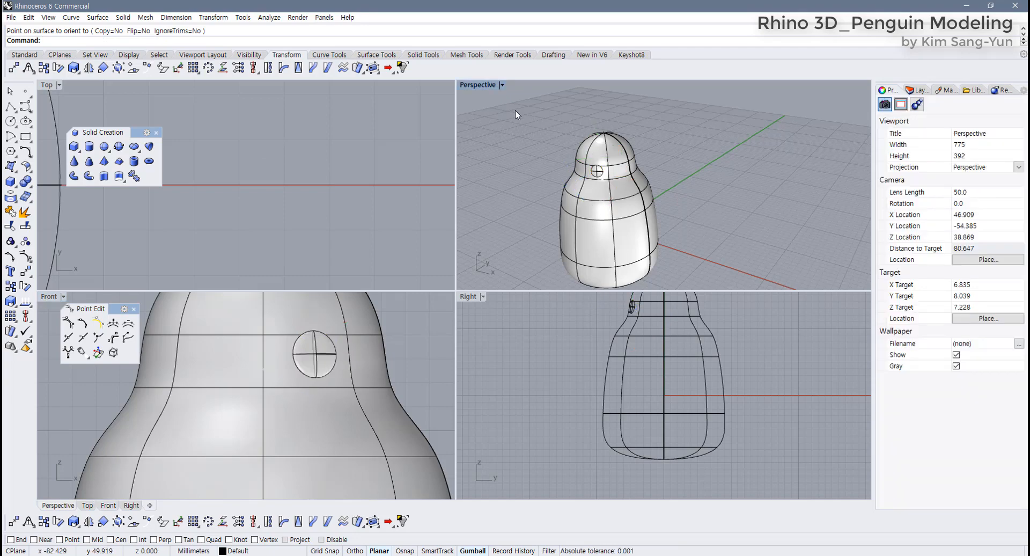
{"action": "double_click", "coordinate": [477, 85]}
{"action": "right_click_drag", "start_coordinate": [462, 163], "coordinate": [447, 261]}
{"action": "scroll", "coordinate": [370, 271], "scroll_direction": "up", "scroll_amount": 3}
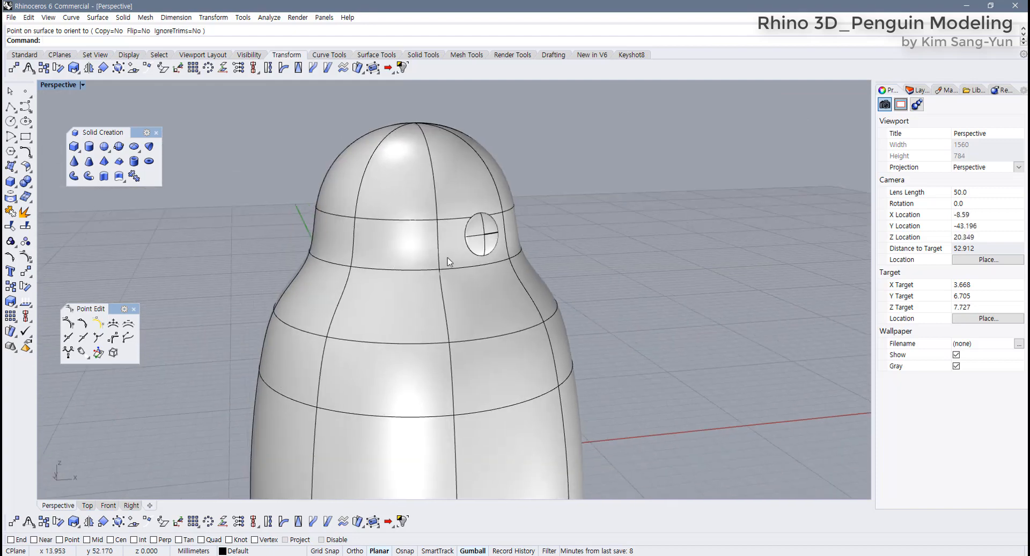
Step: Split the eye disc on the head along a circular isocurve in the U direction, separating a smaller inner circle from the outer ring
{"action": "left_click", "coordinate": [480, 247]}
{"action": "scroll", "coordinate": [552, 239], "scroll_direction": "up", "scroll_amount": 5}
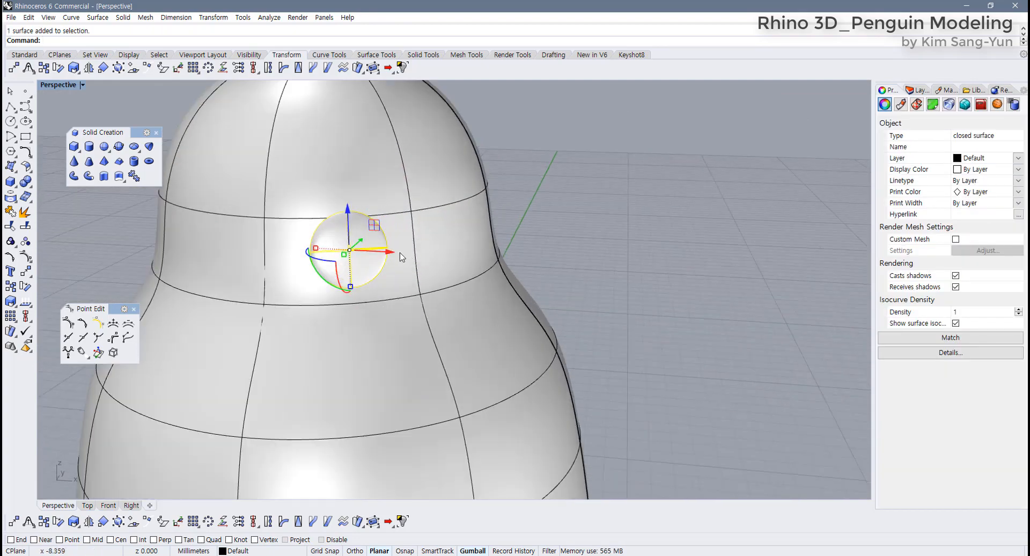
{"action": "right_click_drag", "start_coordinate": [310, 246], "coordinate": [353, 288], "text": "shift"}
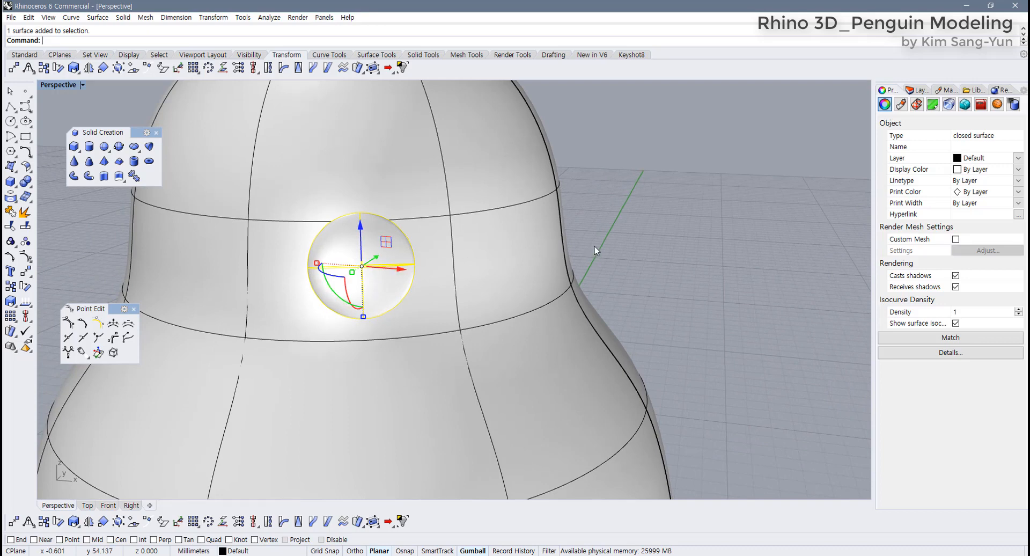
{"action": "key", "text": "Escape"}
{"action": "scroll", "coordinate": [378, 266], "scroll_direction": "up", "scroll_amount": 2}
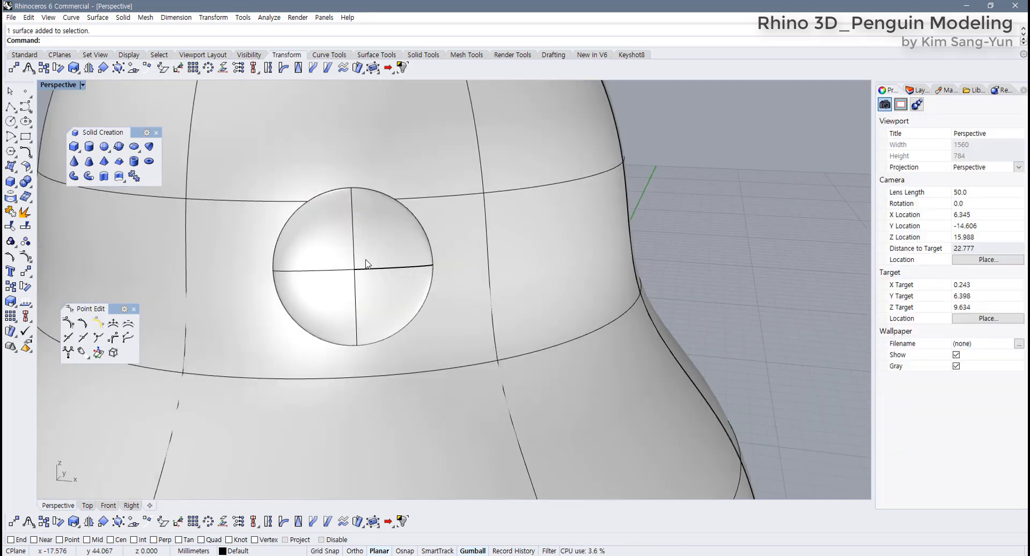
{"action": "scroll", "coordinate": [370, 262], "scroll_direction": "down", "scroll_amount": 4}
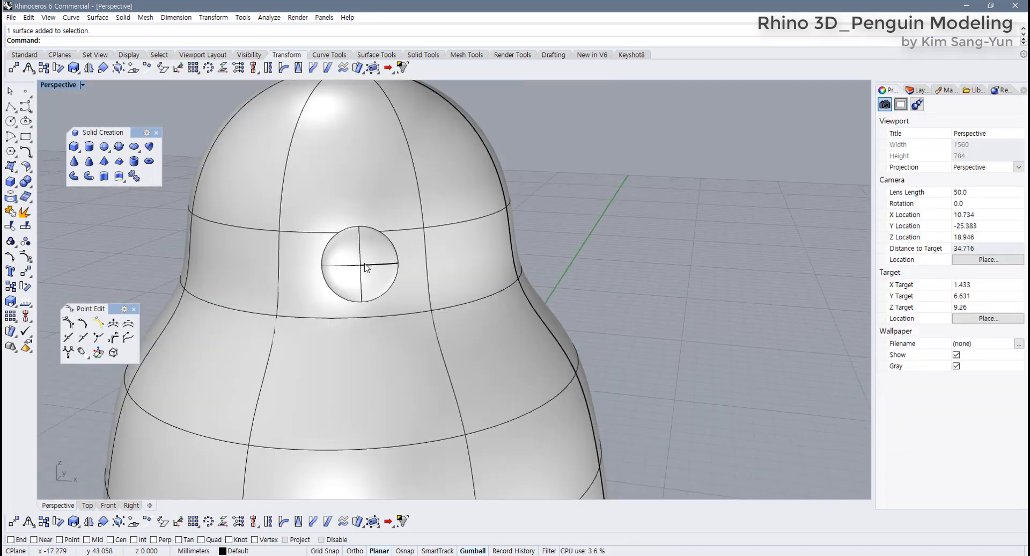
{"action": "left_click", "coordinate": [365, 258]}
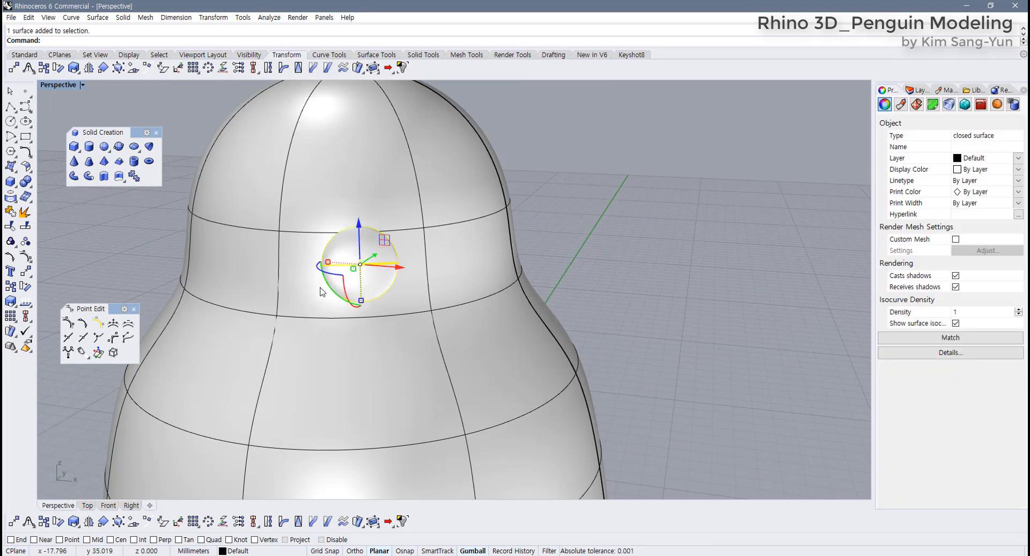
{"action": "scroll", "coordinate": [365, 259], "scroll_direction": "up", "scroll_amount": 1}
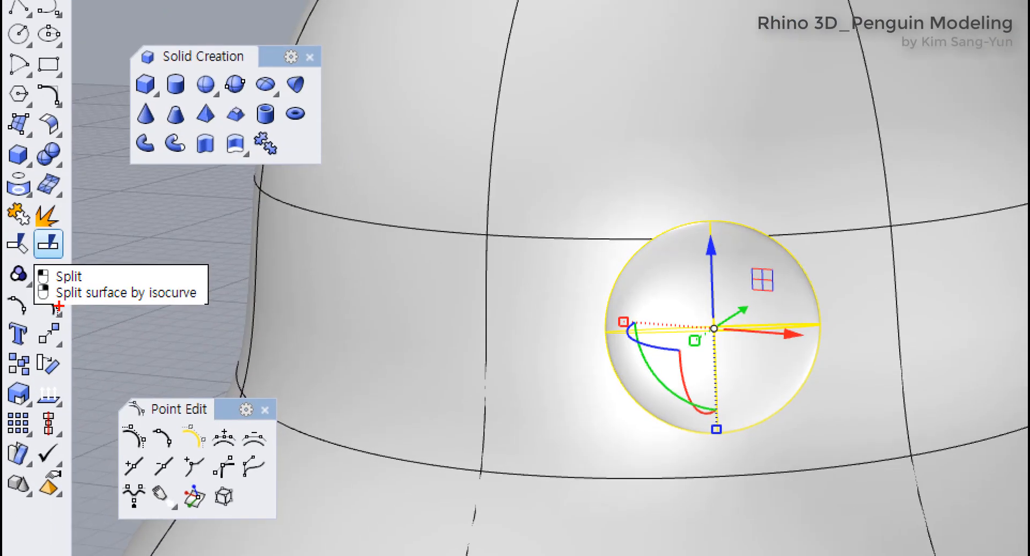
{"action": "mouse_move", "coordinate": [59, 306]}
{"action": "left_mouse_down"}
{"action": "mouse_move", "coordinate": [208, 309]}
{"action": "mouse_move", "coordinate": [183, 277]}
{"action": "mouse_move", "coordinate": [111, 275]}
{"action": "mouse_move", "coordinate": [59, 282]}
{"action": "mouse_move", "coordinate": [144, 315]}
{"action": "mouse_move", "coordinate": [217, 305]}
{"action": "left_mouse_up"}
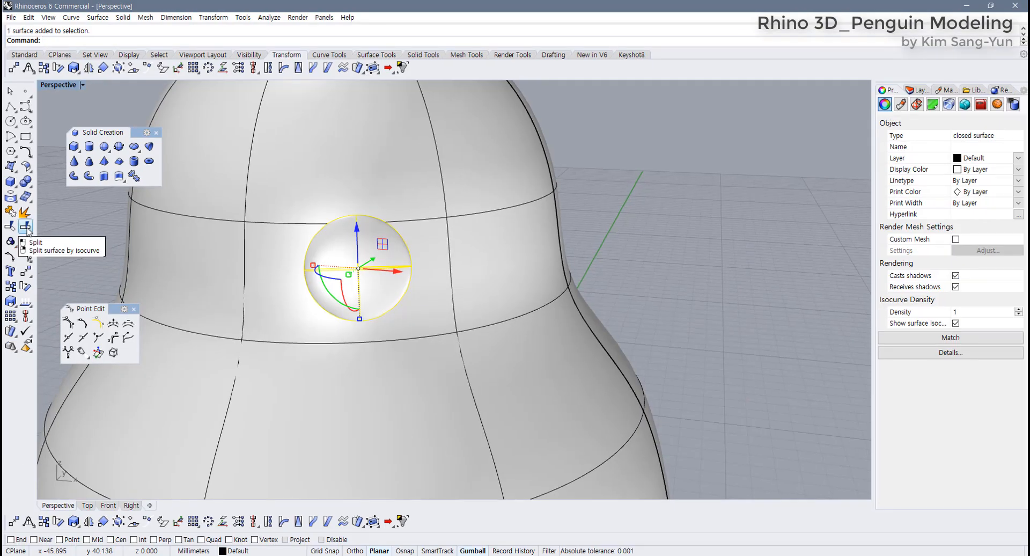
{"action": "right_click", "coordinate": [26, 225]}
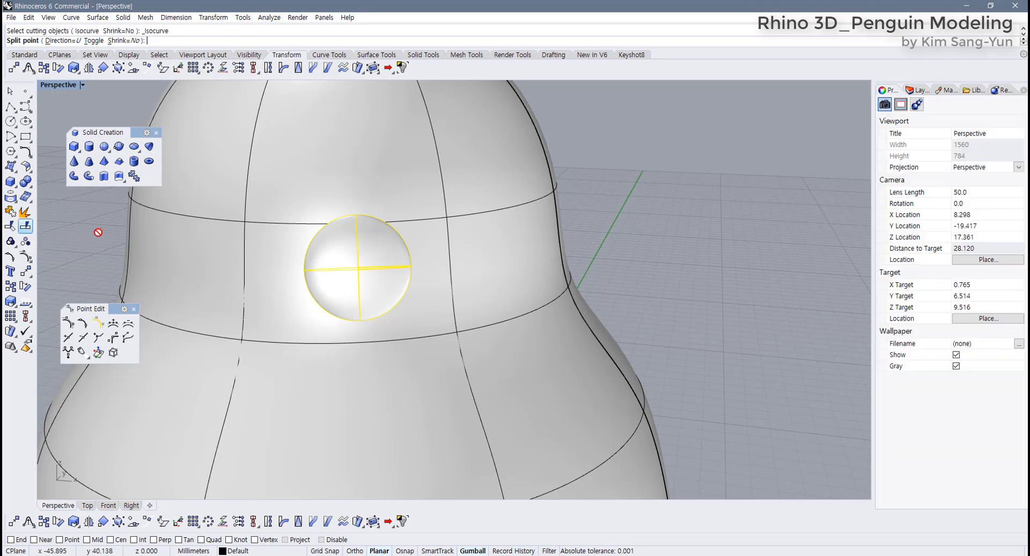
{"action": "left_click", "coordinate": [327, 279]}
{"action": "key", "text": "Return"}
{"action": "key", "text": "Escape"}
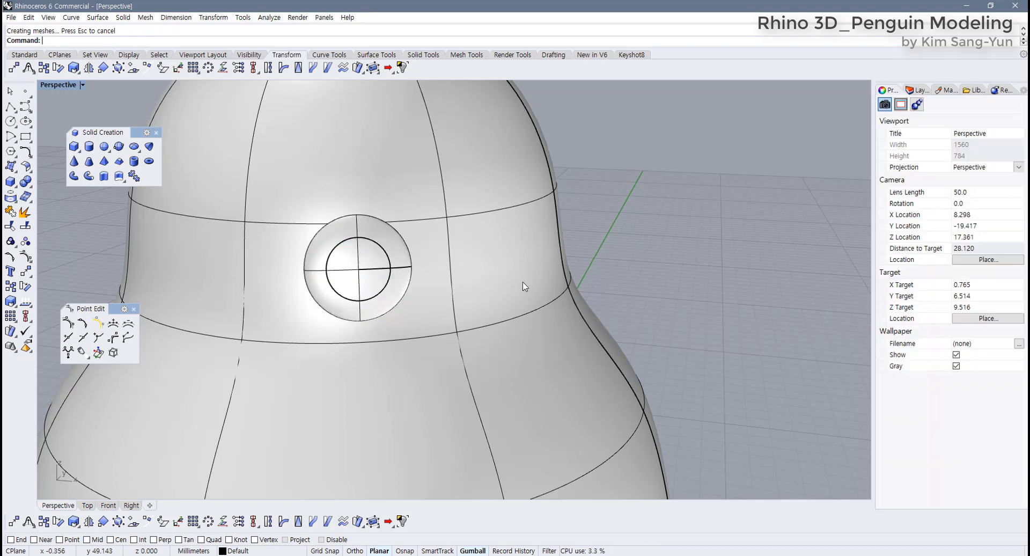
Step: Check the inner circle and outer ring of the eye as separate surfaces, and view the whole penguin from the front
{"action": "left_click", "coordinate": [388, 276]}
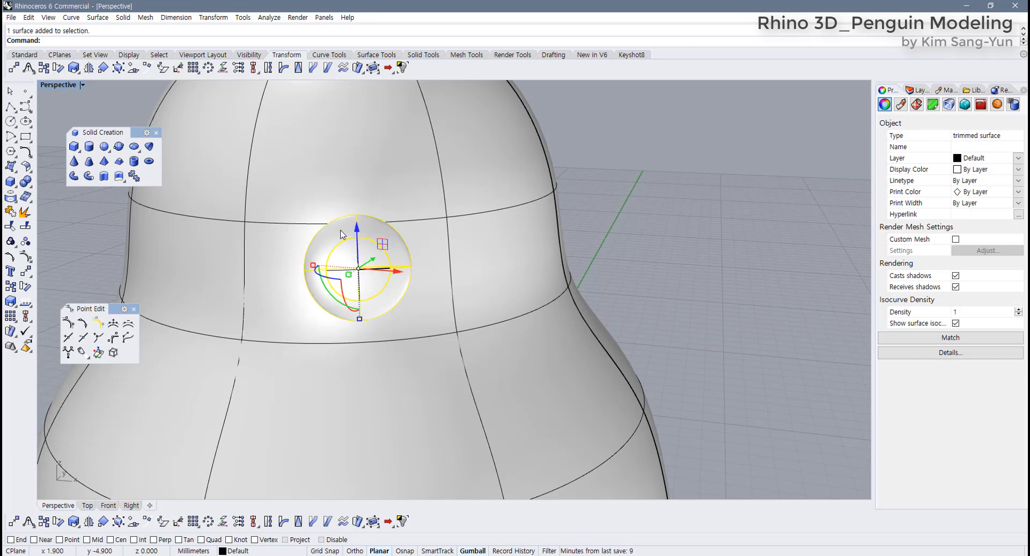
{"action": "key", "text": "Escape"}
{"action": "left_click", "coordinate": [375, 276]}
{"action": "left_click", "coordinate": [675, 264]}
{"action": "right_click_drag", "start_coordinate": [676, 264], "coordinate": [425, 276]}
{"action": "scroll", "coordinate": [520, 304], "scroll_direction": "down", "scroll_amount": 4}
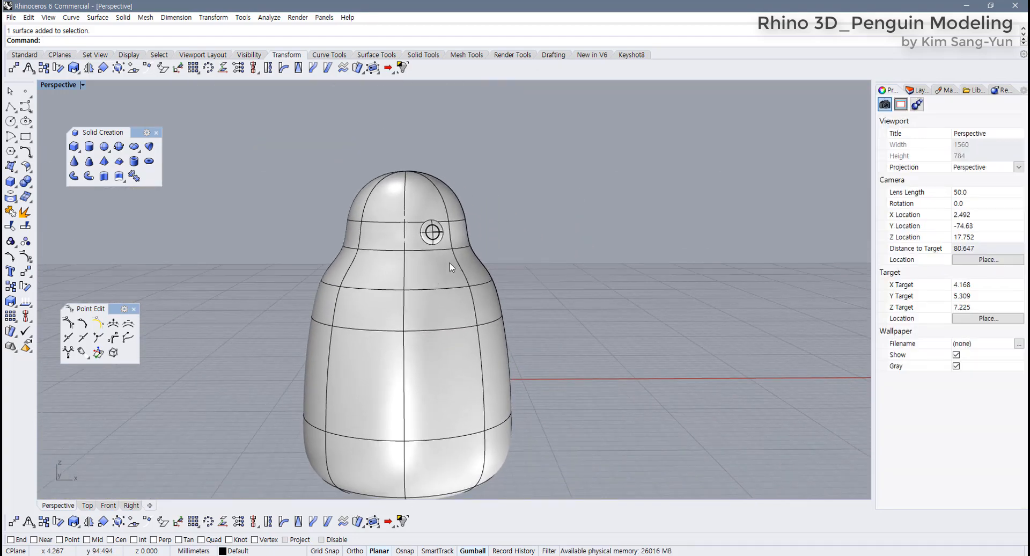
Step: Mirror both eye surfaces in the Front view across the body's vertical centre line at x = 0, keeping the originals
{"action": "double_click", "coordinate": [58, 84]}
{"action": "scroll", "coordinate": [166, 346], "scroll_direction": "down", "scroll_amount": 2}
{"action": "left_click_drag", "start_coordinate": [185, 333], "coordinate": [336, 397]}
{"action": "scroll", "coordinate": [336, 398], "scroll_direction": "up", "scroll_amount": 2}
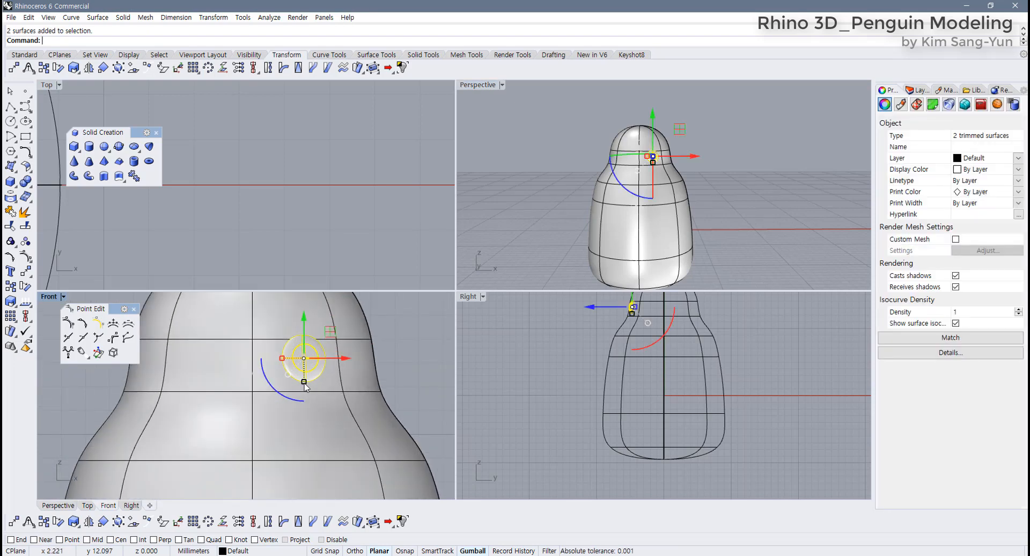
{"action": "left_click_drag", "start_coordinate": [304, 382], "coordinate": [304, 397]}
{"action": "key", "text": "ctrl+z"}
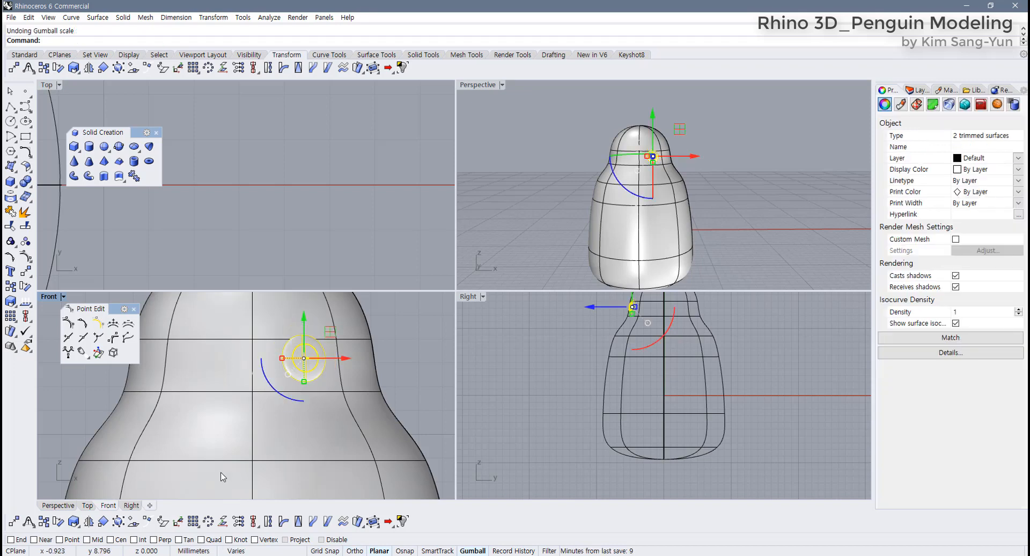
{"action": "left_click", "coordinate": [89, 521]}
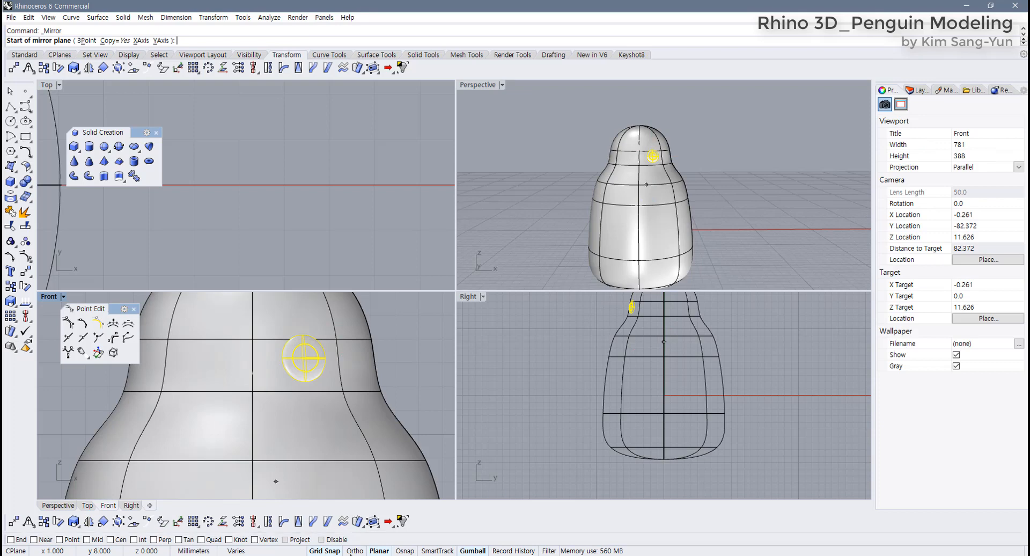
{"action": "left_click", "coordinate": [262, 427]}
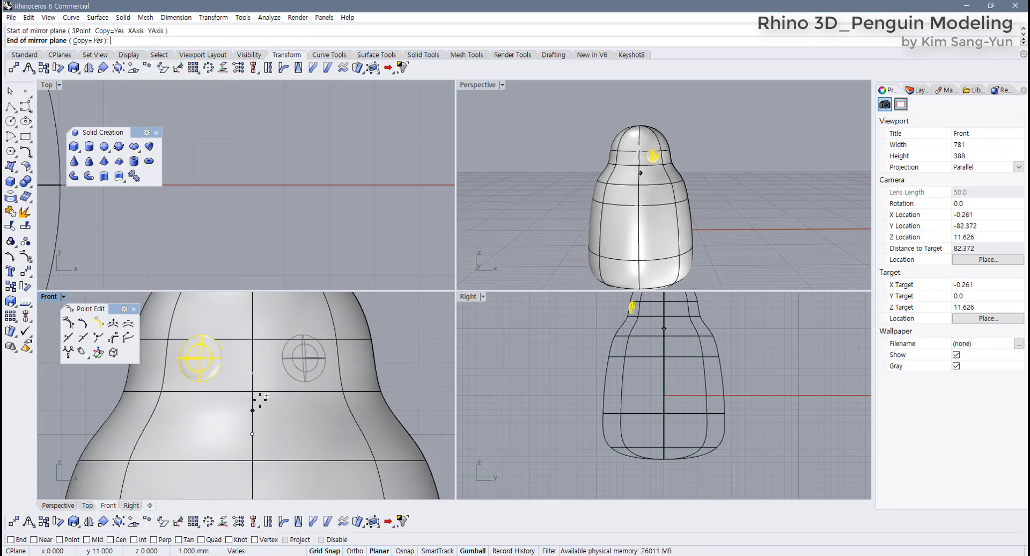
{"action": "left_click", "coordinate": [252, 365]}
Step: Set the Front viewport to Wireframe display, deselect the eye surfaces and check both eyes on the head
{"action": "left_click", "coordinate": [63, 296]}
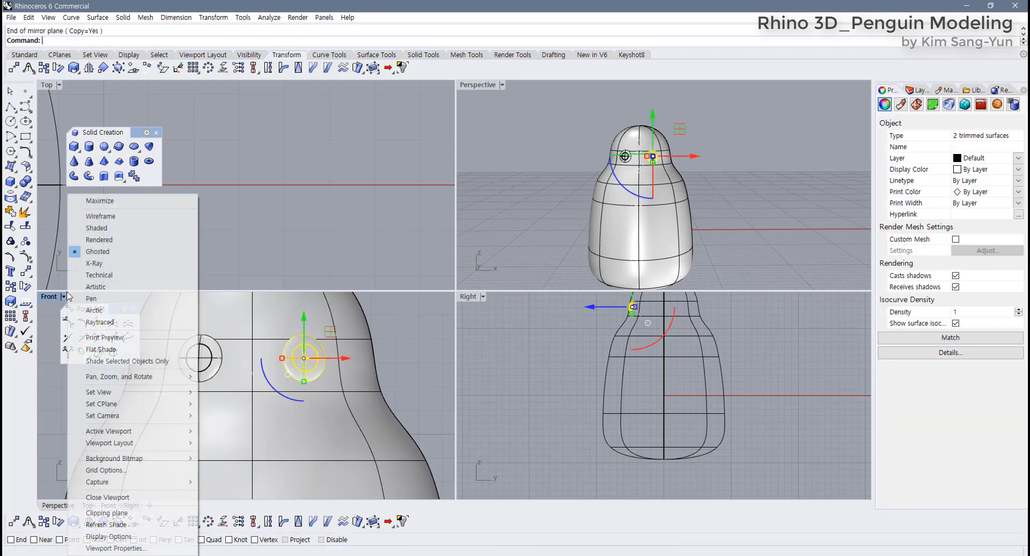
{"action": "left_click", "coordinate": [100, 216]}
{"action": "left_click", "coordinate": [413, 358]}
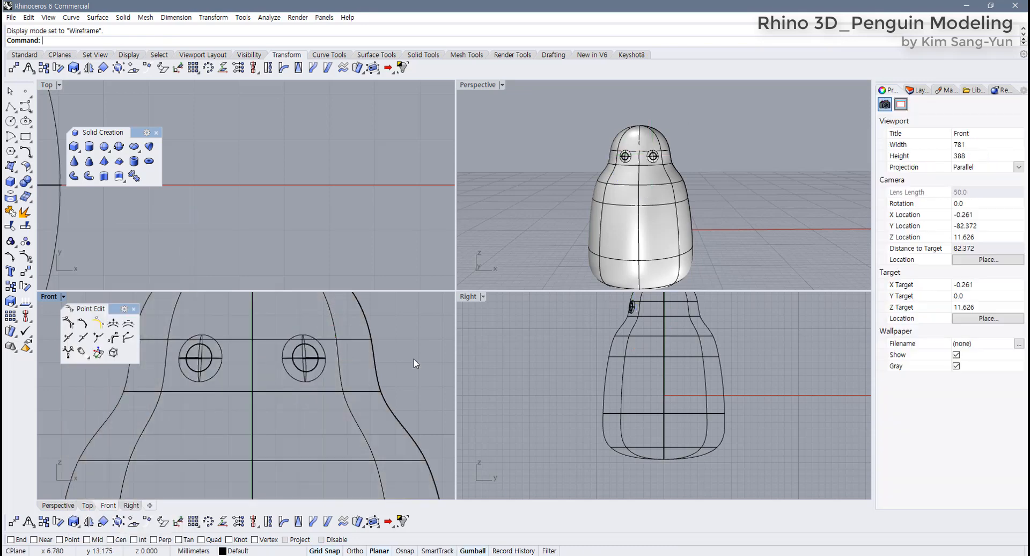
{"action": "scroll", "coordinate": [308, 397], "scroll_direction": "down", "scroll_amount": 2}
{"action": "right_click_drag", "start_coordinate": [308, 397], "coordinate": [296, 397]}
{"action": "right_click_drag", "start_coordinate": [590, 214], "coordinate": [625, 203]}
{"action": "scroll", "coordinate": [608, 201], "scroll_direction": "up", "scroll_amount": 5}
{"action": "scroll", "coordinate": [332, 235], "scroll_direction": "down", "scroll_amount": 4}
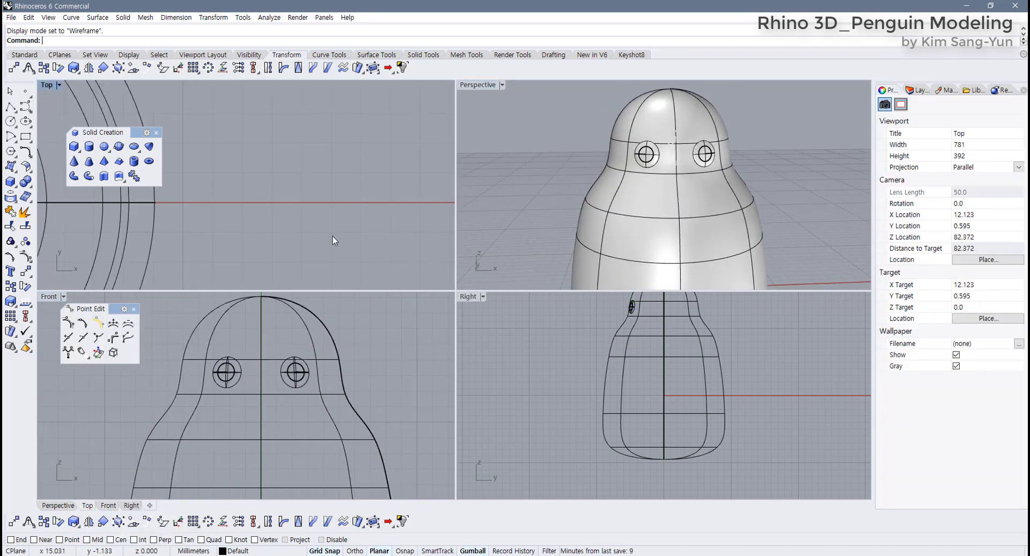
Step: Begin an ellipsoid by diameter in the Top view beside the body, with a 3 mm first axis along X from x = 20
{"action": "scroll", "coordinate": [311, 237], "scroll_direction": "down", "scroll_amount": 3}
{"action": "right_click_drag", "start_coordinate": [311, 237], "coordinate": [270, 224]}
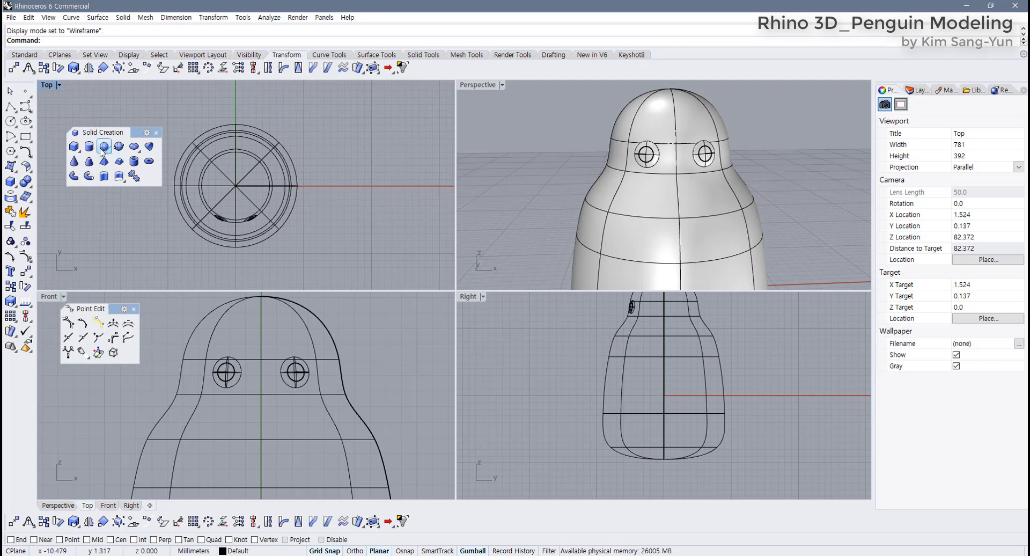
{"action": "left_click", "coordinate": [135, 148]}
{"action": "left_click_drag", "start_coordinate": [164, 163], "coordinate": [275, 112]}
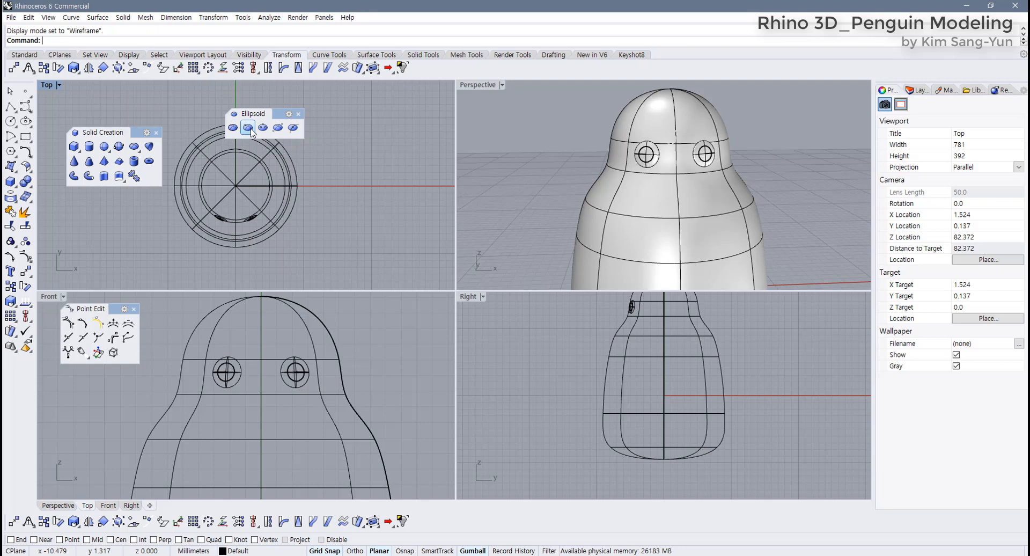
{"action": "left_click", "coordinate": [251, 132]}
{"action": "right_click_drag", "start_coordinate": [349, 198], "coordinate": [260, 237]}
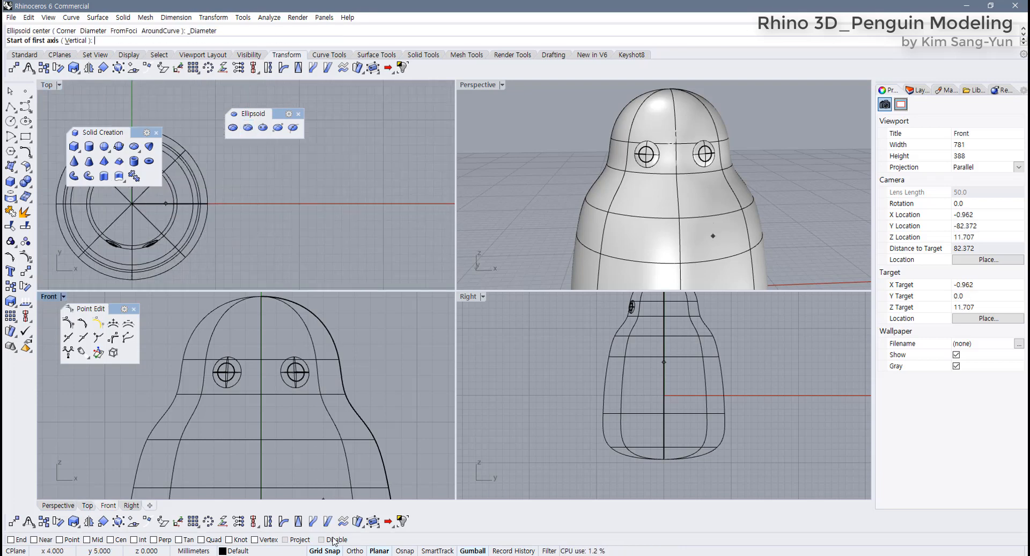
{"action": "right_click_drag", "start_coordinate": [381, 221], "coordinate": [273, 242]}
{"action": "left_click", "coordinate": [278, 224]}
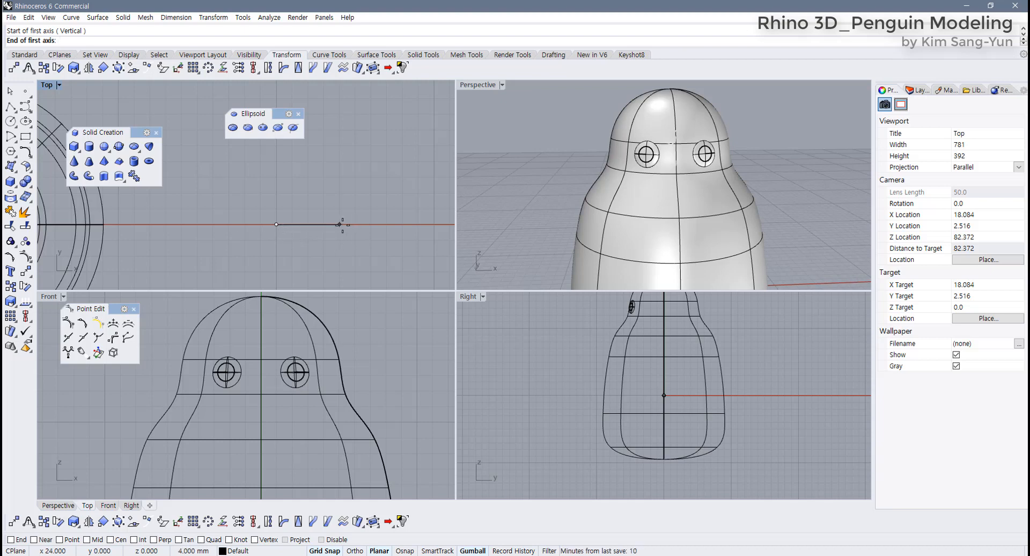
{"action": "type", "text": "3"}
{"action": "key", "text": "Return"}
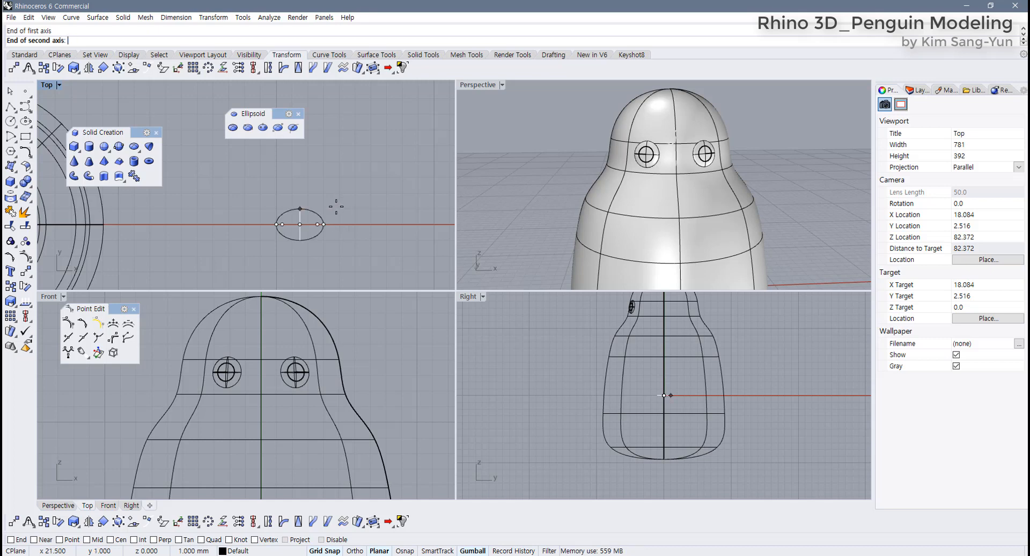
Step: Complete the ellipsoid with a second axis of 2 mm along Y and a short, flattened third axis in the Front view
{"action": "right_click_drag", "start_coordinate": [337, 207], "coordinate": [295, 214]}
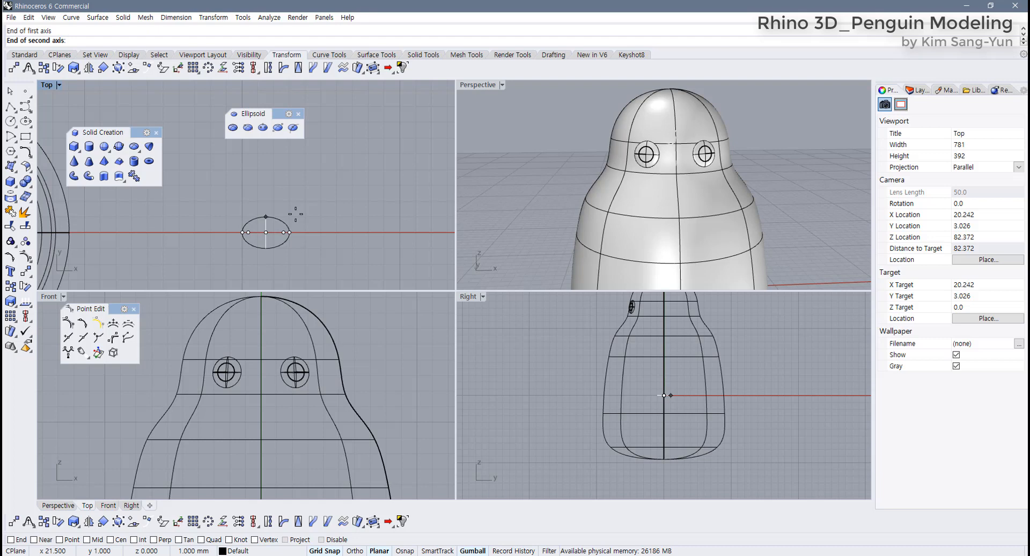
{"action": "type", "text": "2"}
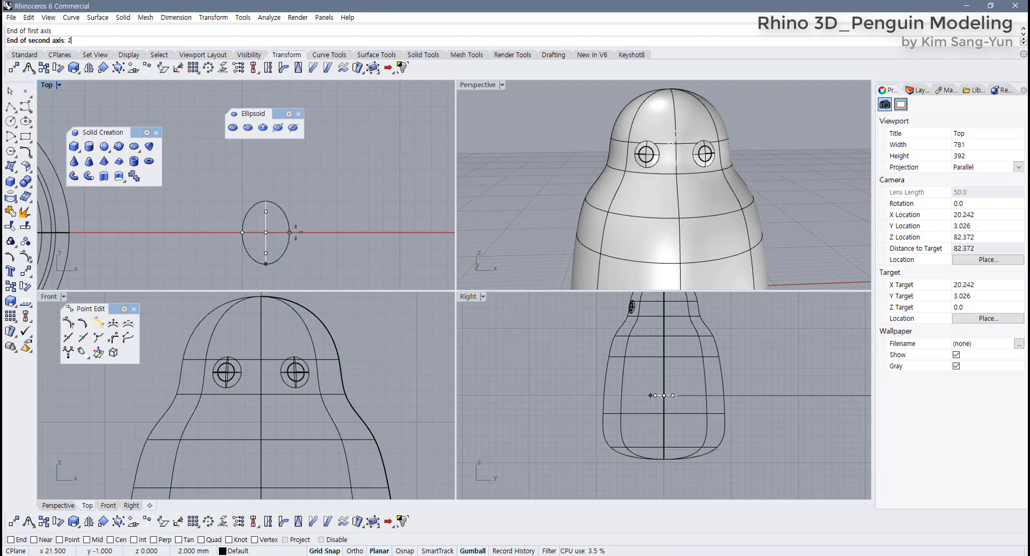
{"action": "left_click", "coordinate": [297, 214]}
{"action": "scroll", "coordinate": [334, 390], "scroll_direction": "down", "scroll_amount": 10}
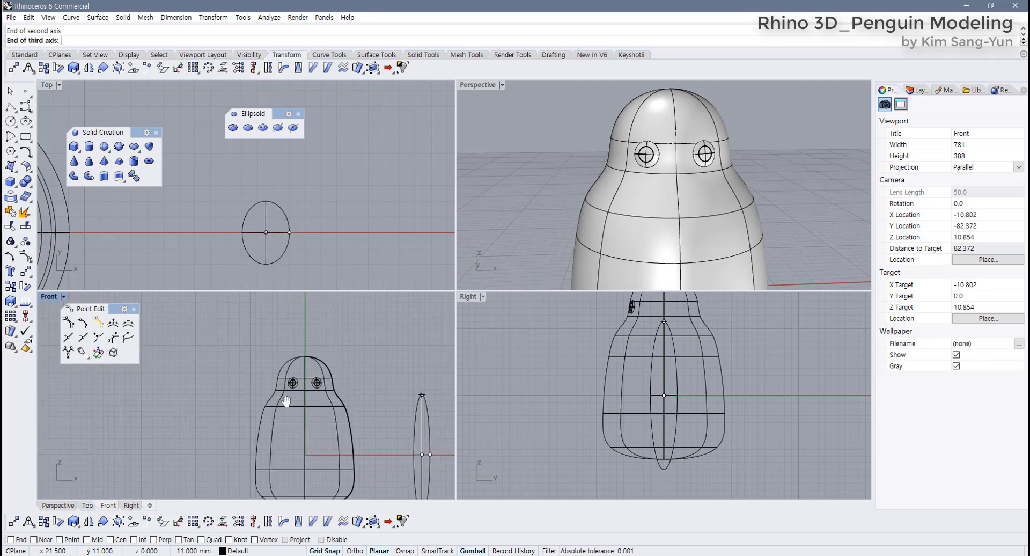
{"action": "right_click_drag", "start_coordinate": [337, 392], "coordinate": [316, 416]}
{"action": "scroll", "coordinate": [279, 439], "scroll_direction": "up", "scroll_amount": 14}
{"action": "scroll", "coordinate": [274, 398], "scroll_direction": "up", "scroll_amount": 2}
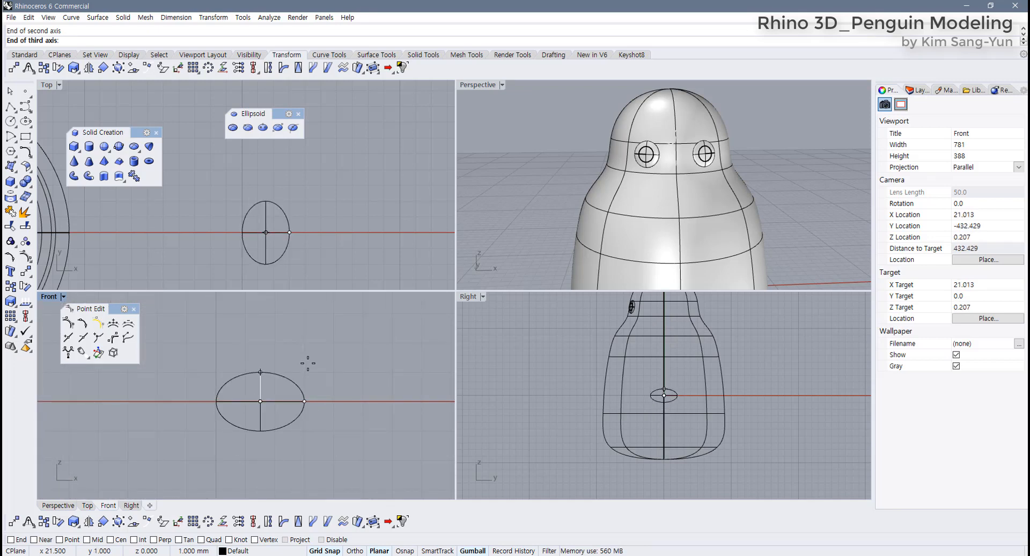
{"action": "key", "text": "Return"}
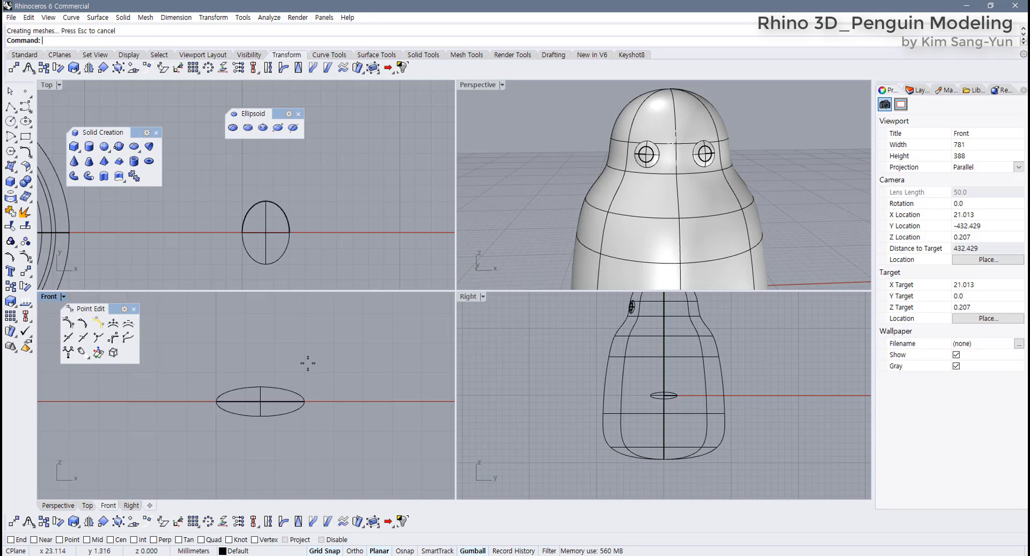
Step: Inspect the flattened ellipsoid in the viewports and undo its creation
{"action": "left_click", "coordinate": [303, 399]}
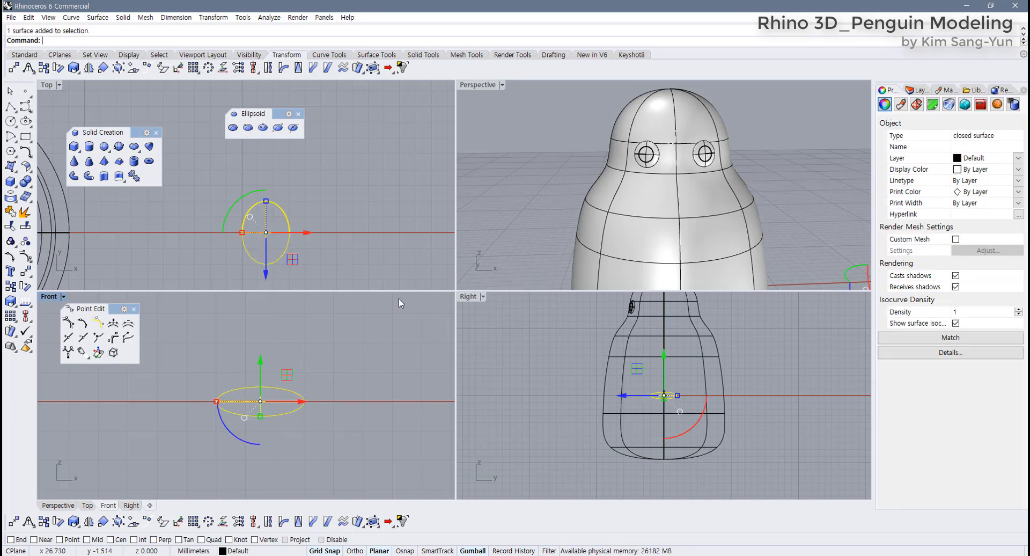
{"action": "scroll", "coordinate": [568, 400], "scroll_direction": "up", "scroll_amount": 4}
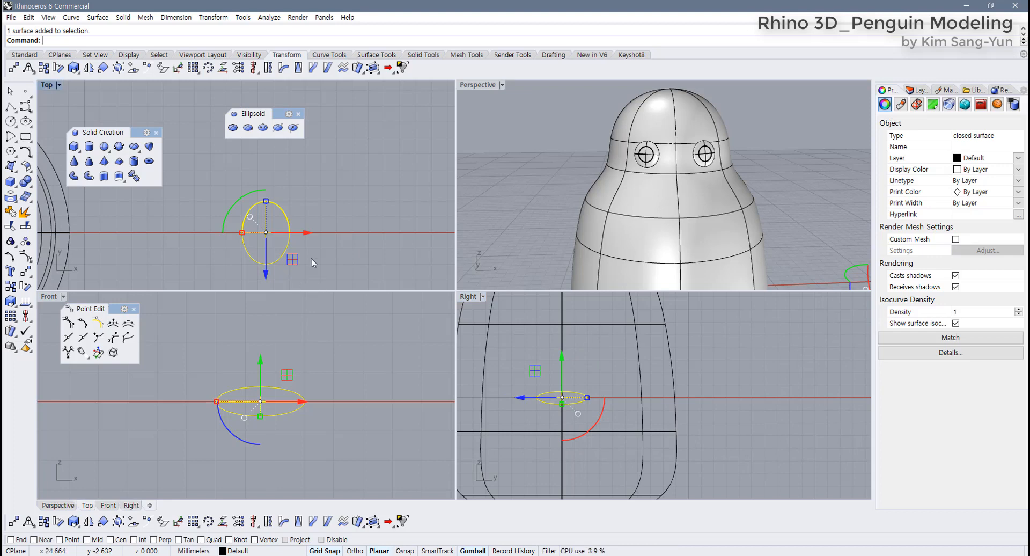
{"action": "key", "text": "ctrl+z"}
Step: Begin an ellipsoid by diameter in the Top view with a 3 mm first axis running along X from x = 20
{"action": "scroll", "coordinate": [303, 226], "scroll_direction": "down", "scroll_amount": 2}
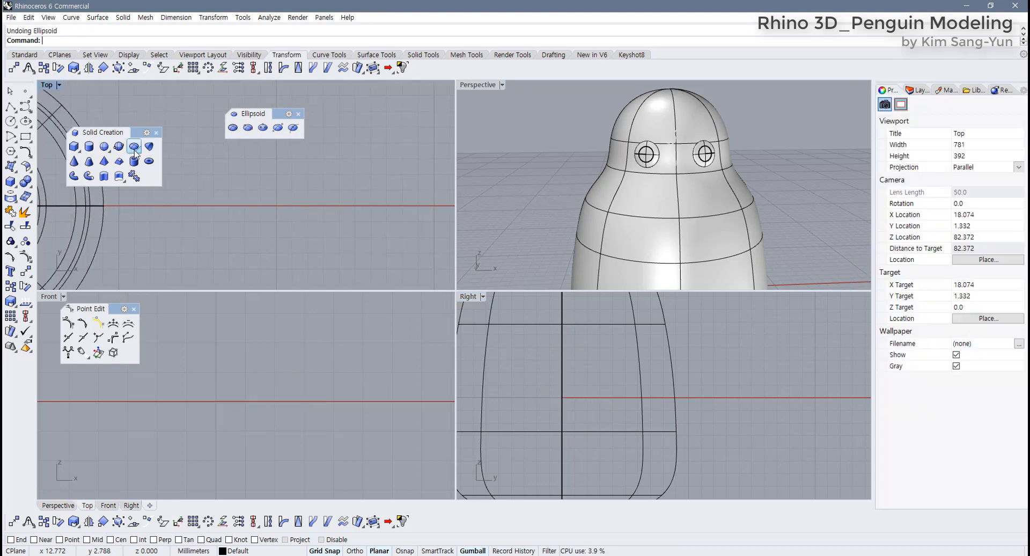
{"action": "left_click", "coordinate": [248, 128]}
{"action": "left_click", "coordinate": [276, 206]}
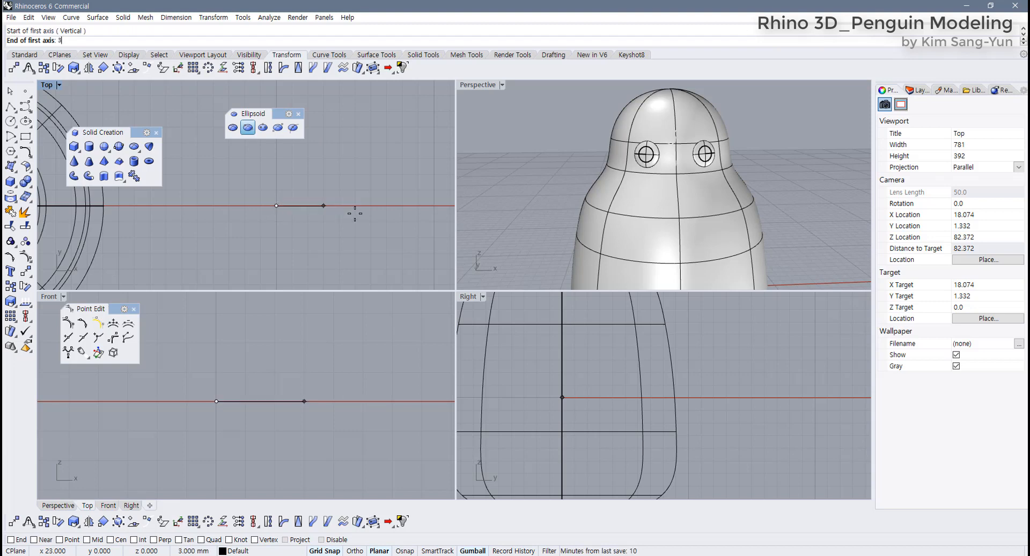
{"action": "type", "text": "3"}
{"action": "key", "text": "Return"}
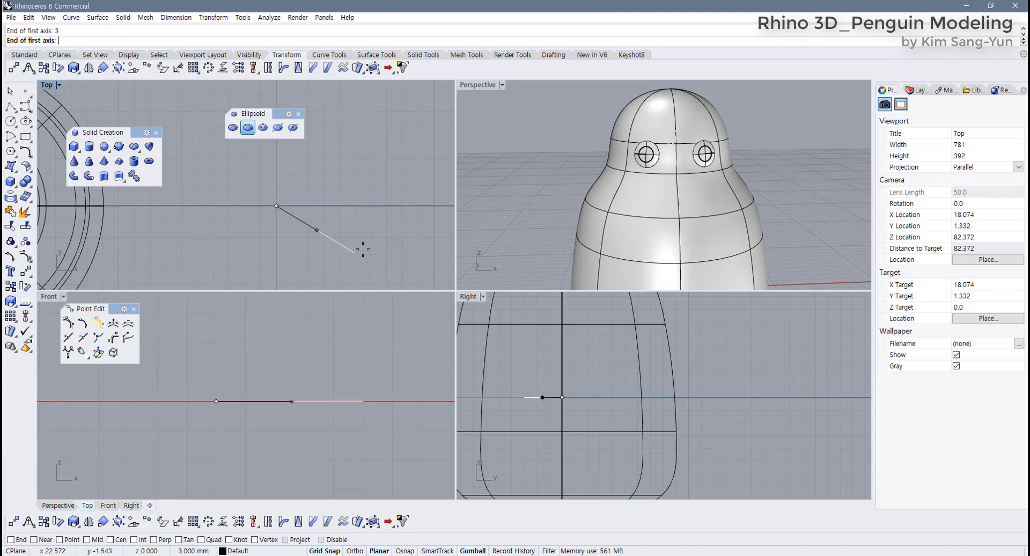
{"action": "left_click", "coordinate": [366, 203]}
Step: Finish the ellipsoid with a 1 mm second-axis radius along Y and a 0.5 mm third-axis radius along Z in the Front view
{"action": "scroll", "coordinate": [340, 183], "scroll_direction": "up", "scroll_amount": 4}
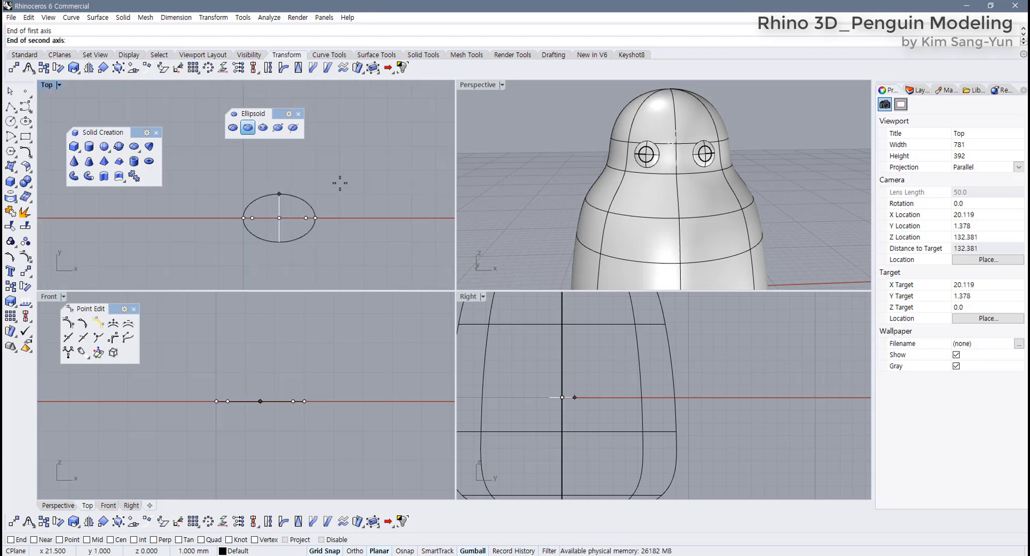
{"action": "scroll", "coordinate": [324, 183], "scroll_direction": "up", "scroll_amount": 3}
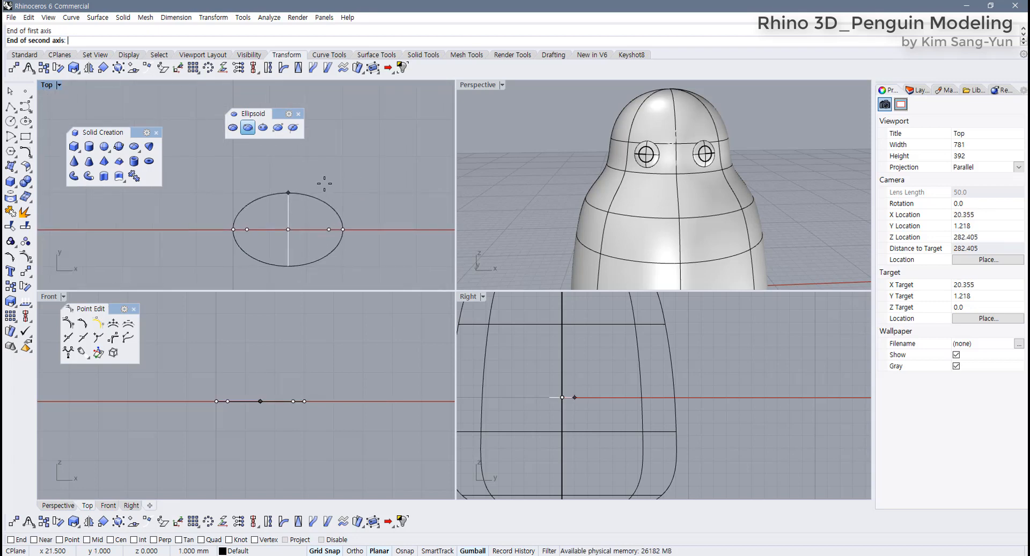
{"action": "left_click", "coordinate": [288, 192]}
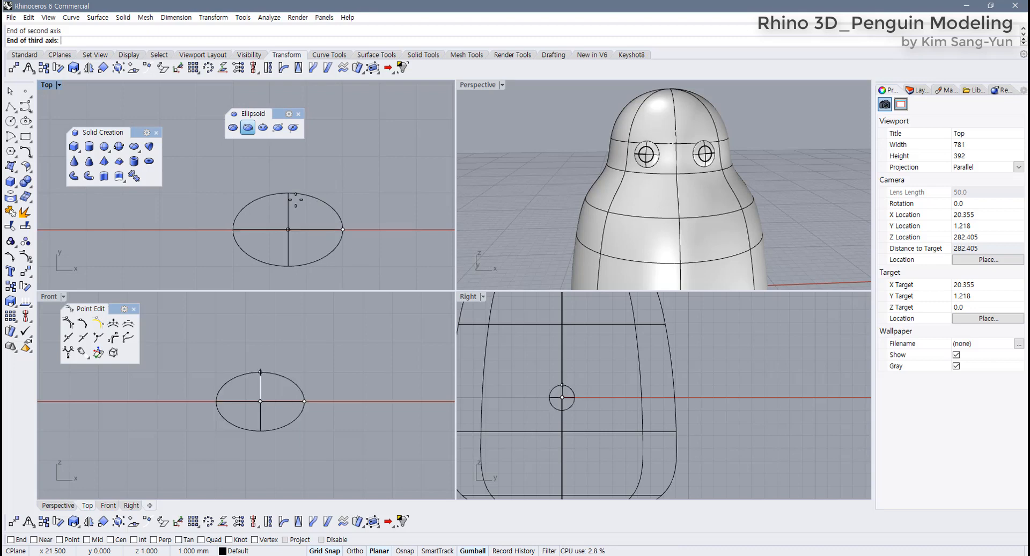
{"action": "right_click_drag", "start_coordinate": [303, 383], "coordinate": [277, 367]}
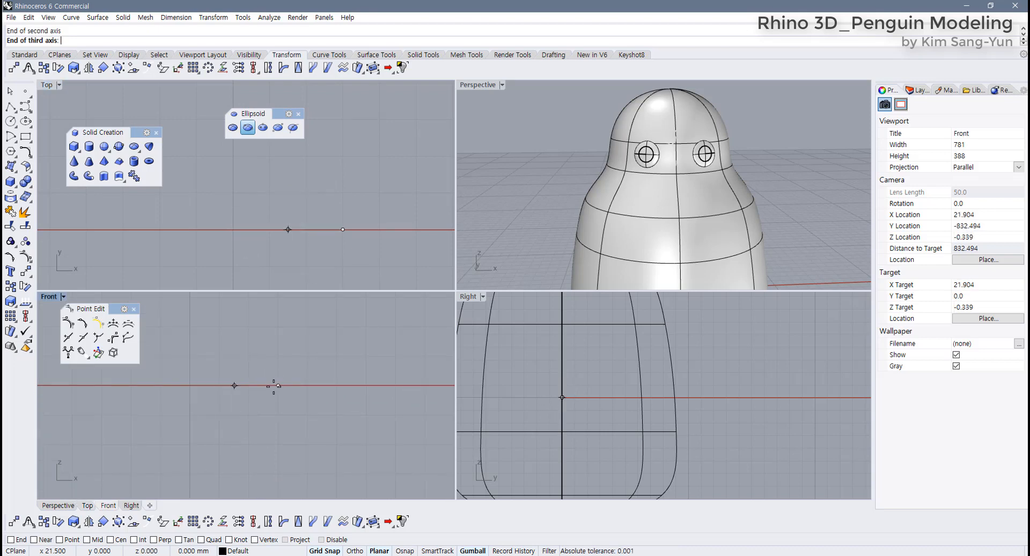
{"action": "type", "text": ".5"}
{"action": "key", "text": "Return"}
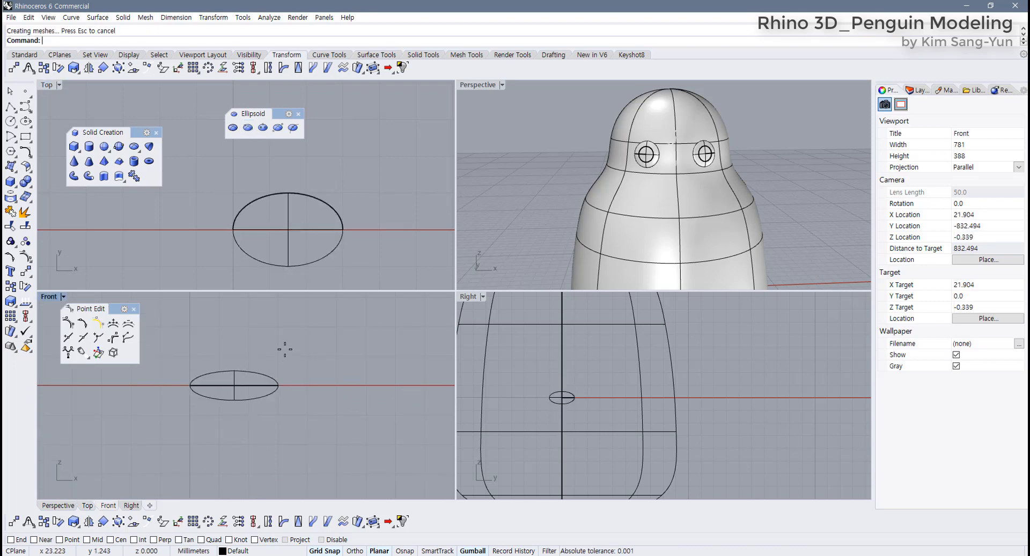
Step: Select the flattened ellipsoid and move it in the Front view onto the penguin's head, just below the eyes
{"action": "left_click", "coordinate": [307, 266]}
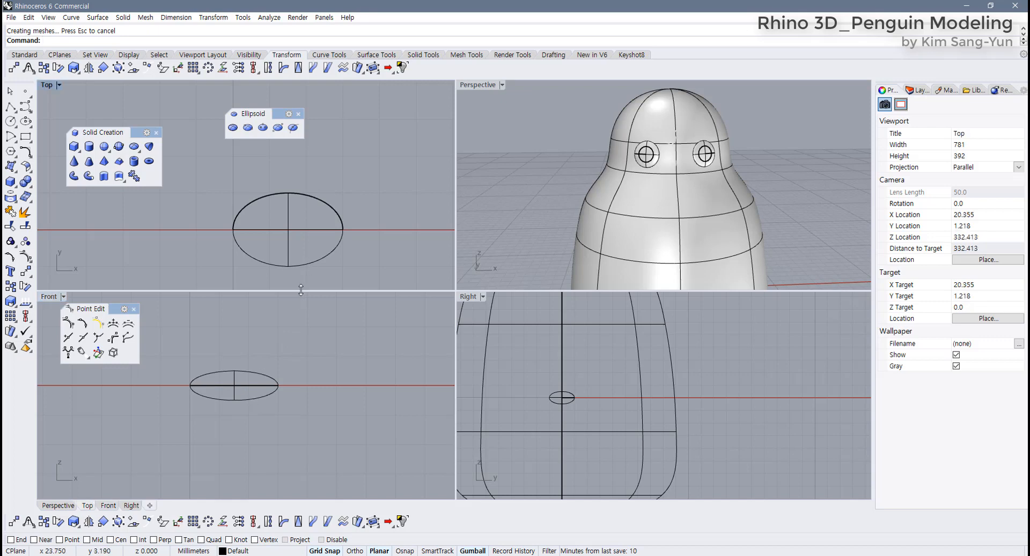
{"action": "left_click", "coordinate": [254, 383]}
{"action": "scroll", "coordinate": [298, 418], "scroll_direction": "down", "scroll_amount": 8}
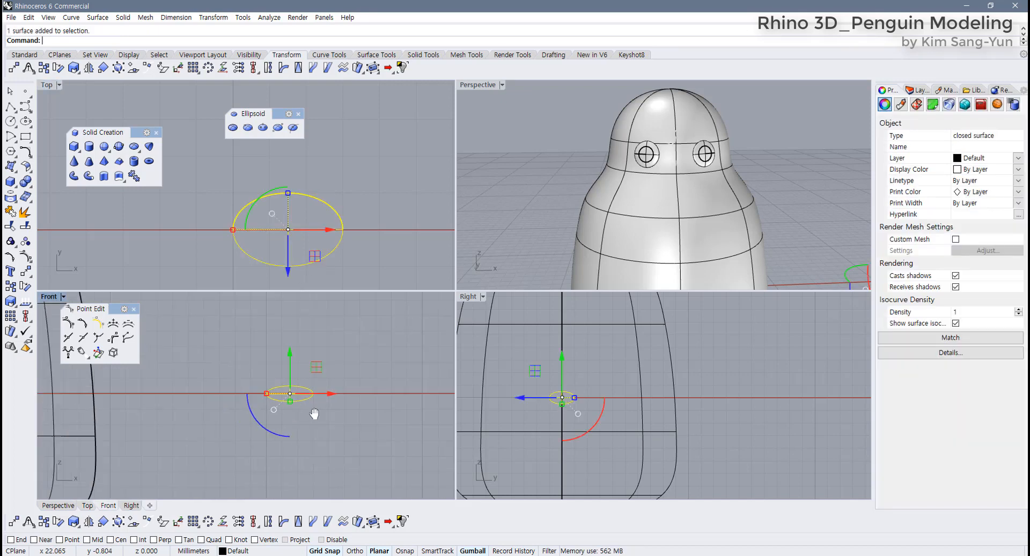
{"action": "scroll", "coordinate": [340, 417], "scroll_direction": "up", "scroll_amount": 3}
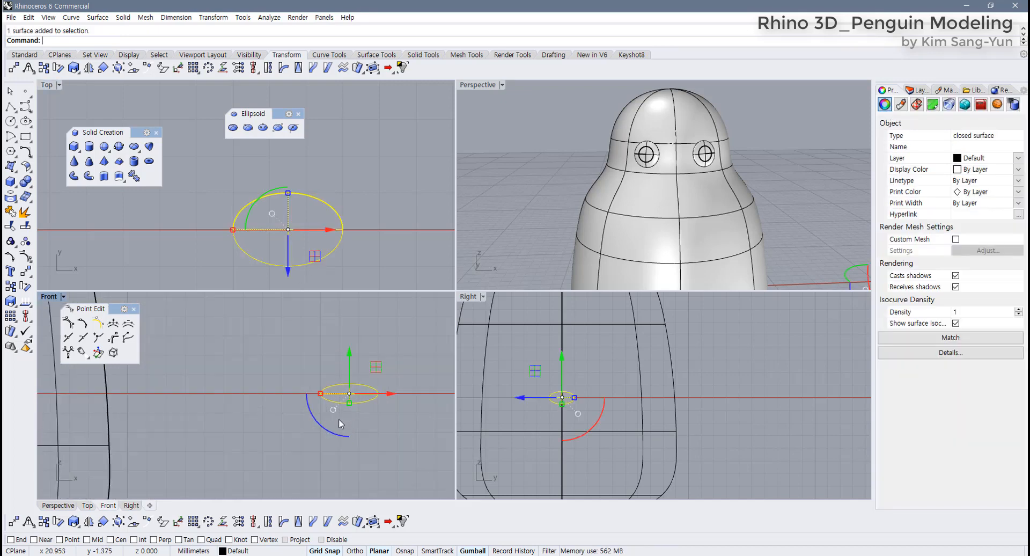
{"action": "right_click_drag", "start_coordinate": [347, 415], "coordinate": [339, 403]}
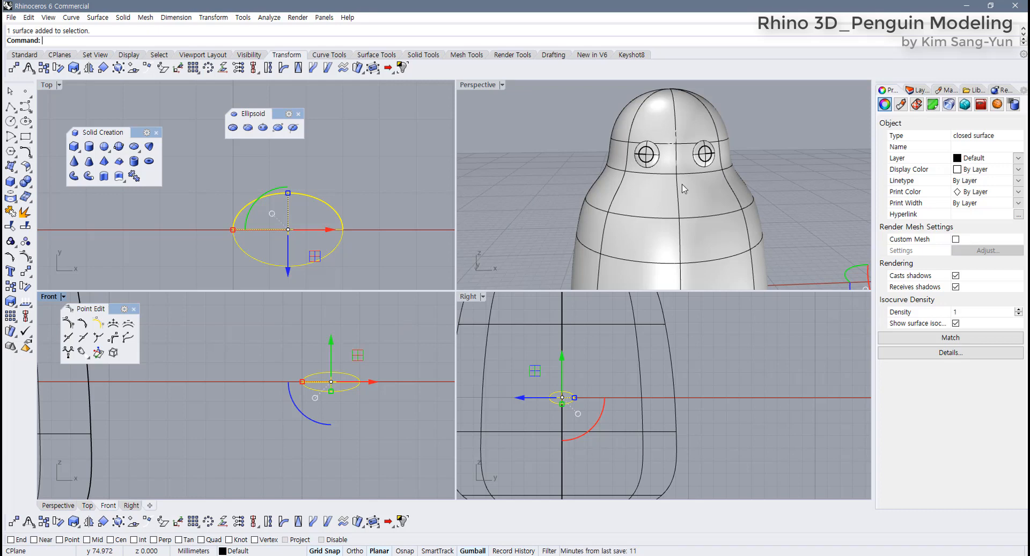
{"action": "scroll", "coordinate": [333, 407], "scroll_direction": "up", "scroll_amount": 2}
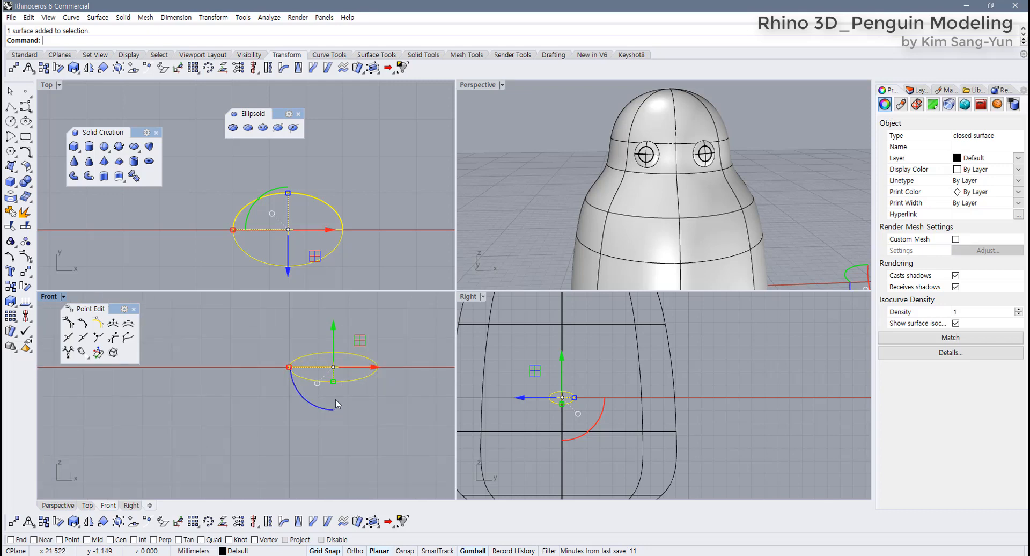
{"action": "scroll", "coordinate": [295, 386], "scroll_direction": "down", "scroll_amount": 3}
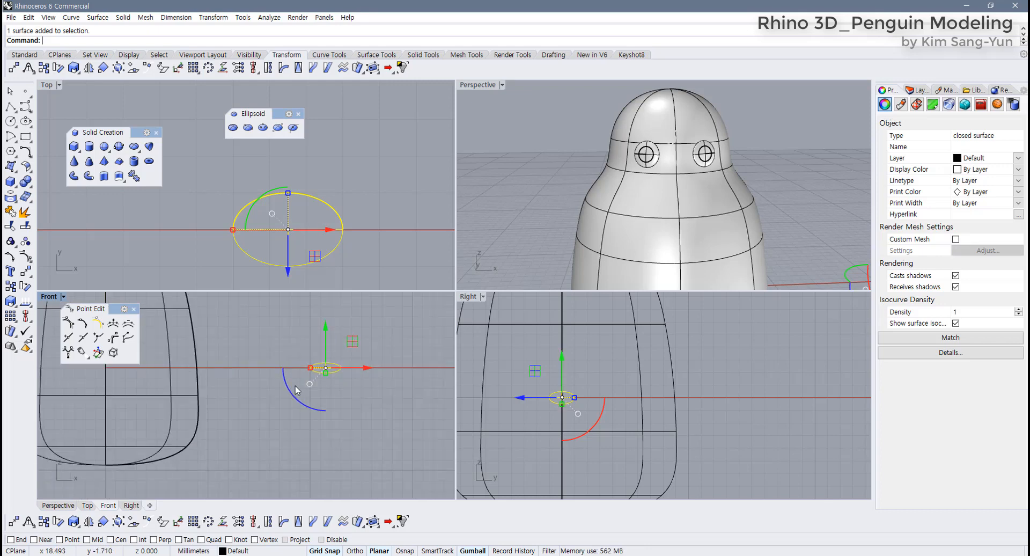
{"action": "scroll", "coordinate": [352, 438], "scroll_direction": "down", "scroll_amount": 7}
{"action": "right_click_drag", "start_coordinate": [295, 386], "coordinate": [355, 450]}
{"action": "scroll", "coordinate": [374, 441], "scroll_direction": "up", "scroll_amount": 4}
{"action": "left_click_drag", "start_coordinate": [387, 416], "coordinate": [236, 334]}
Step: Center the ellipsoid horizontally on the body's vertical centerline between and just below the eyes in the Front view
{"action": "scroll", "coordinate": [222, 366], "scroll_direction": "up", "scroll_amount": 8}
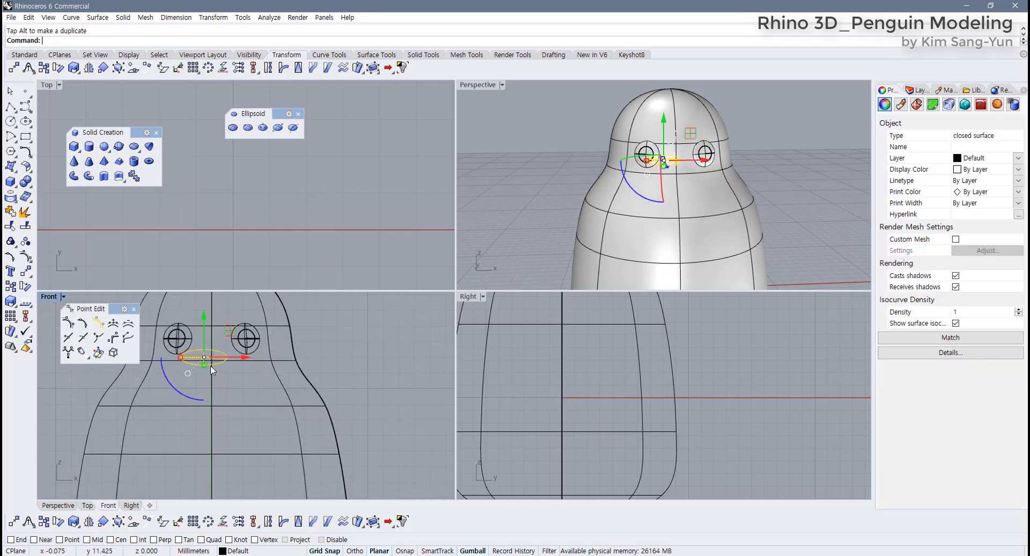
{"action": "scroll", "coordinate": [212, 369], "scroll_direction": "up", "scroll_amount": 8}
{"action": "left_click_drag", "start_coordinate": [304, 358], "coordinate": [329, 343]}
{"action": "scroll", "coordinate": [325, 408], "scroll_direction": "up", "scroll_amount": 3}
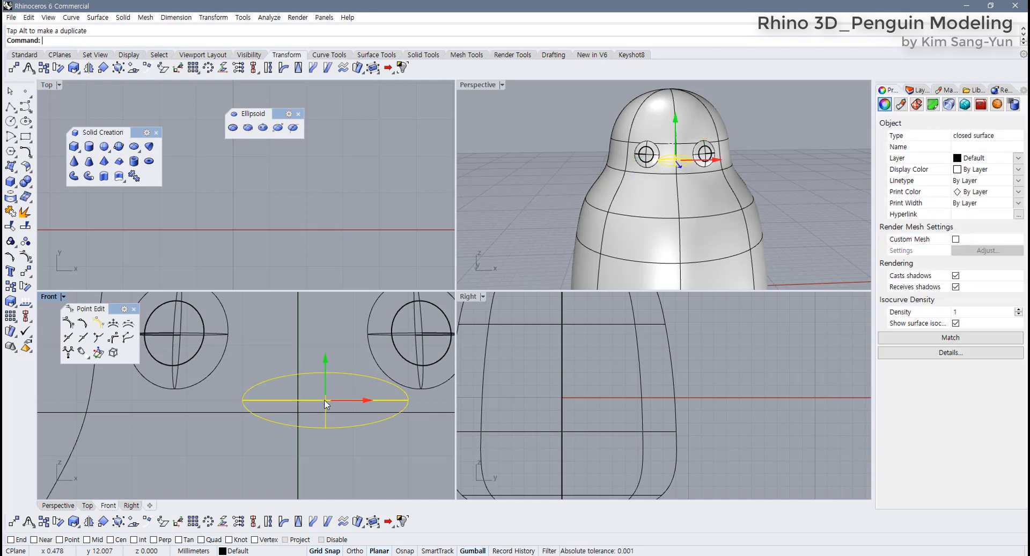
{"action": "left_click_drag", "start_coordinate": [324, 400], "coordinate": [355, 438]}
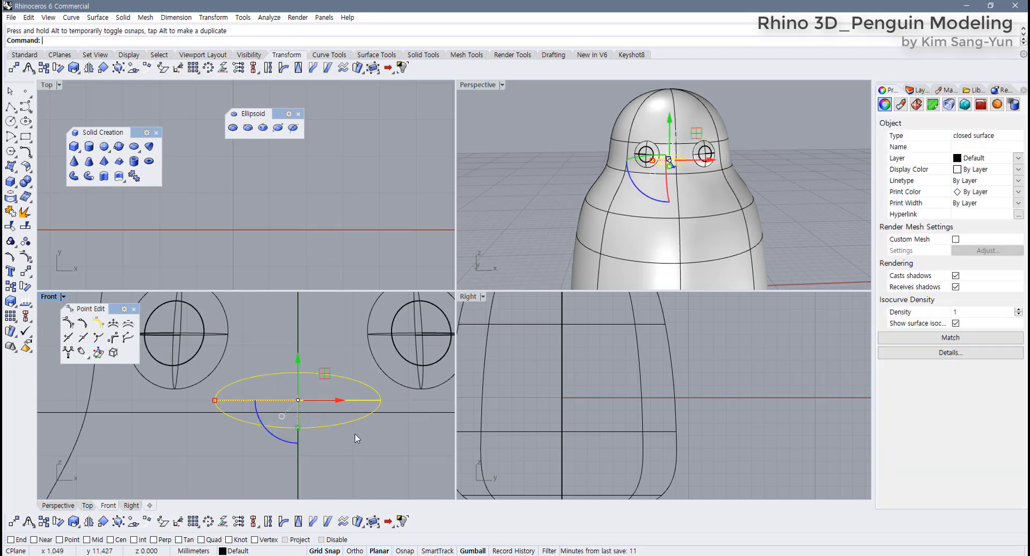
{"action": "left_click", "coordinate": [767, 186]}
{"action": "left_click", "coordinate": [325, 397]}
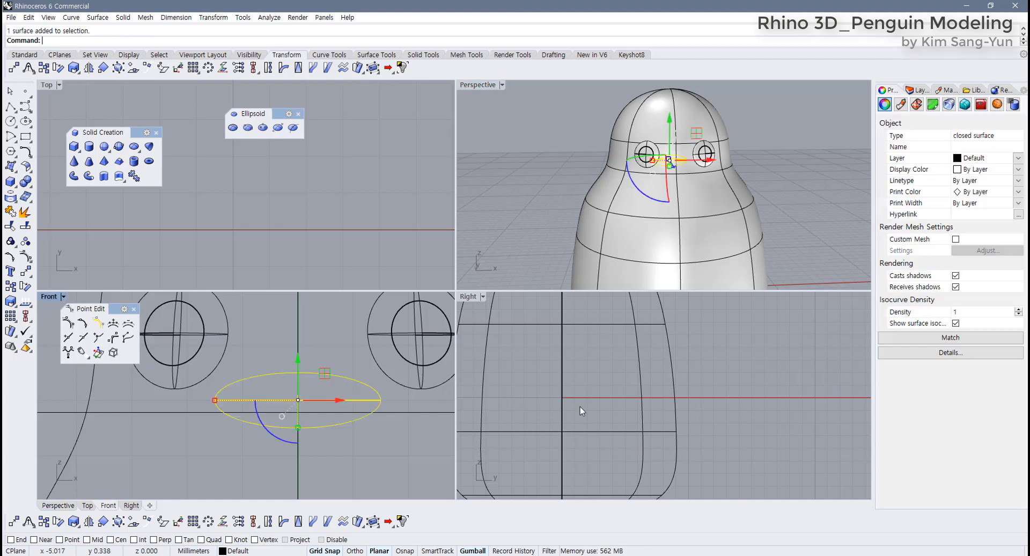
Step: Move the ellipsoid forward along Y in the Right view to the front surface of the head
{"action": "scroll", "coordinate": [581, 406], "scroll_direction": "down", "scroll_amount": 6}
{"action": "scroll", "coordinate": [622, 429], "scroll_direction": "up", "scroll_amount": 6}
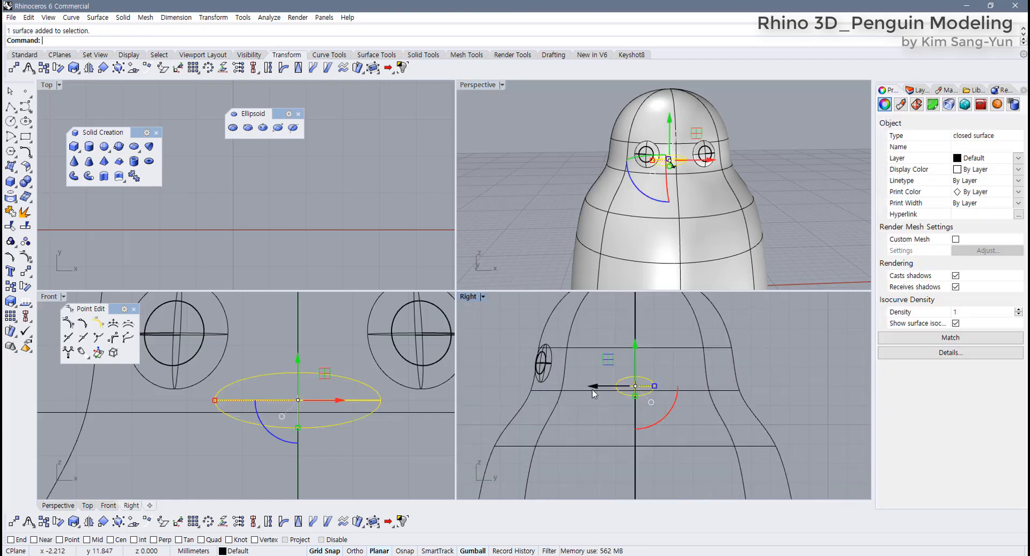
{"action": "left_click_drag", "start_coordinate": [592, 387], "coordinate": [496, 396]}
{"action": "scroll", "coordinate": [538, 386], "scroll_direction": "up", "scroll_amount": 2}
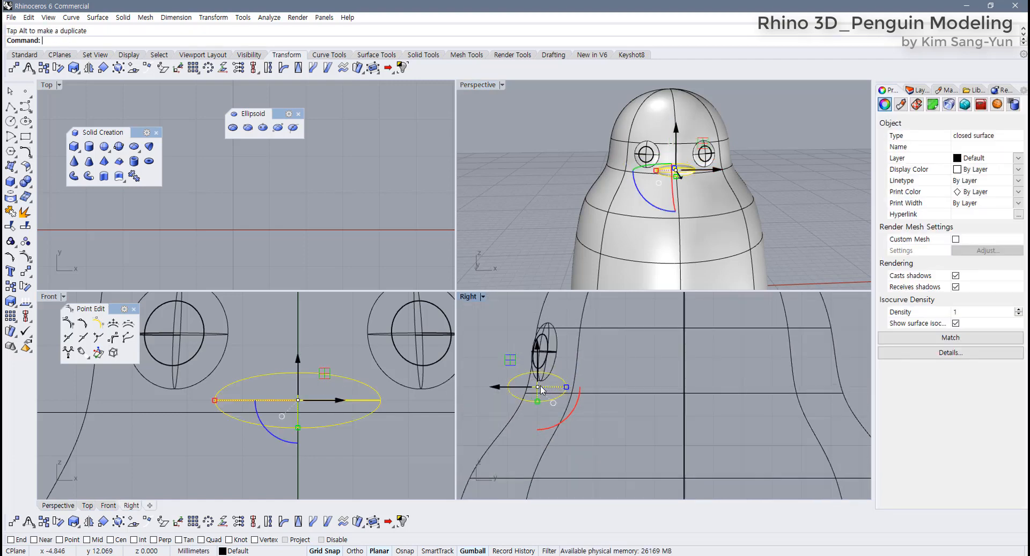
Step: Turn off Grid Snap and nudge the ellipsoid slightly forward and down in the Right view so it protrudes as a beak
{"action": "left_click", "coordinate": [329, 551]}
{"action": "right_click_drag", "start_coordinate": [587, 402], "coordinate": [627, 432]}
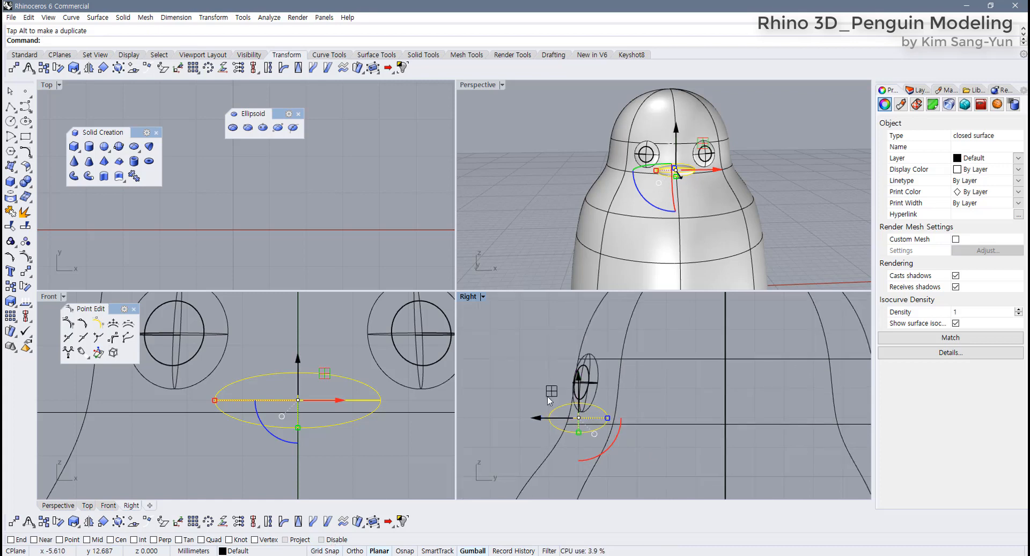
{"action": "mouse_move", "coordinate": [547, 392]}
{"action": "left_mouse_down"}
{"action": "mouse_move", "coordinate": [525, 411]}
{"action": "mouse_move", "coordinate": [533, 402]}
{"action": "left_mouse_up"}
{"action": "right_click_drag", "start_coordinate": [690, 180], "coordinate": [727, 168]}
{"action": "scroll", "coordinate": [379, 402], "scroll_direction": "down", "scroll_amount": 2}
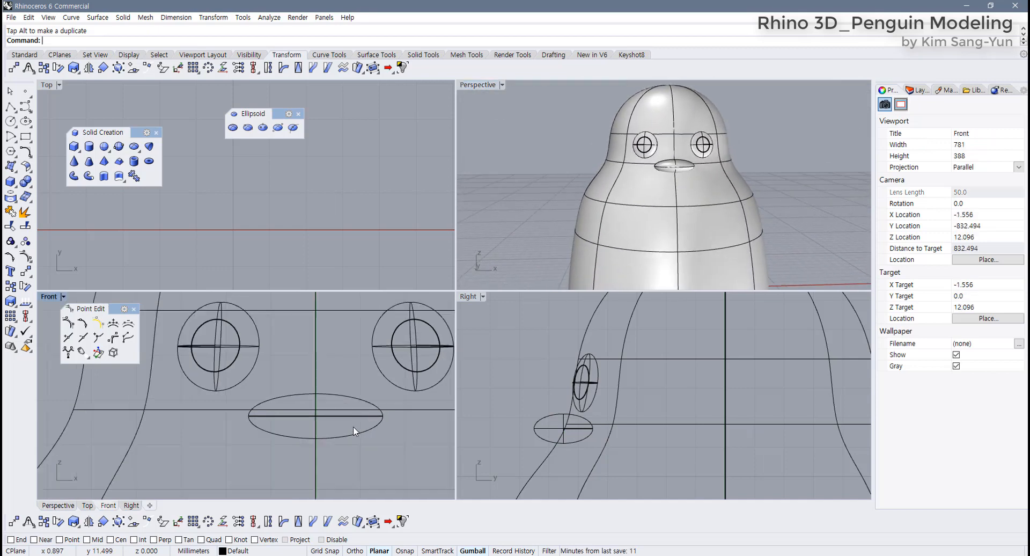
Step: Duplicate the beak ellipsoid straight down in the Front view, placing the copy just below the original
{"action": "left_click", "coordinate": [345, 435]}
{"action": "right_click_drag", "start_coordinate": [345, 439], "coordinate": [320, 378]}
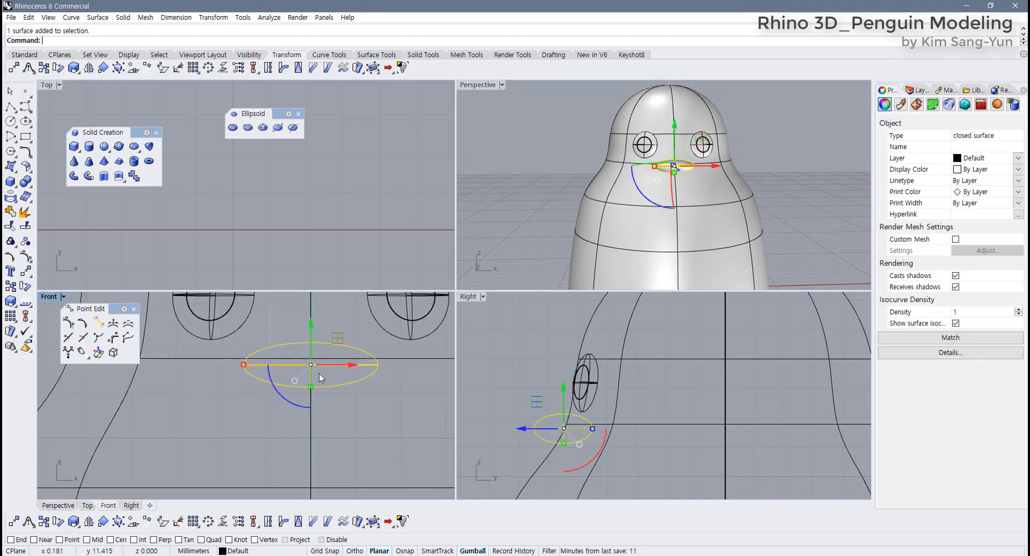
{"action": "left_click_drag", "start_coordinate": [312, 332], "coordinate": [313, 386]}
{"action": "key", "text": "alt"}
{"action": "left_click", "coordinate": [346, 393]}
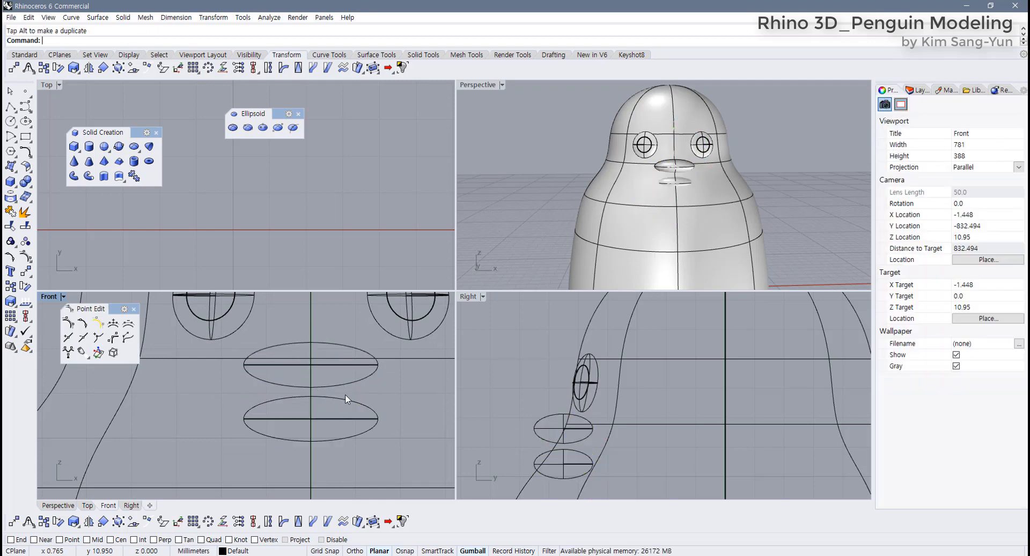
Step: Select the upper beak ellipsoid, maximize the Front viewport and turn on the ellipsoid's control points
{"action": "left_click", "coordinate": [344, 391]}
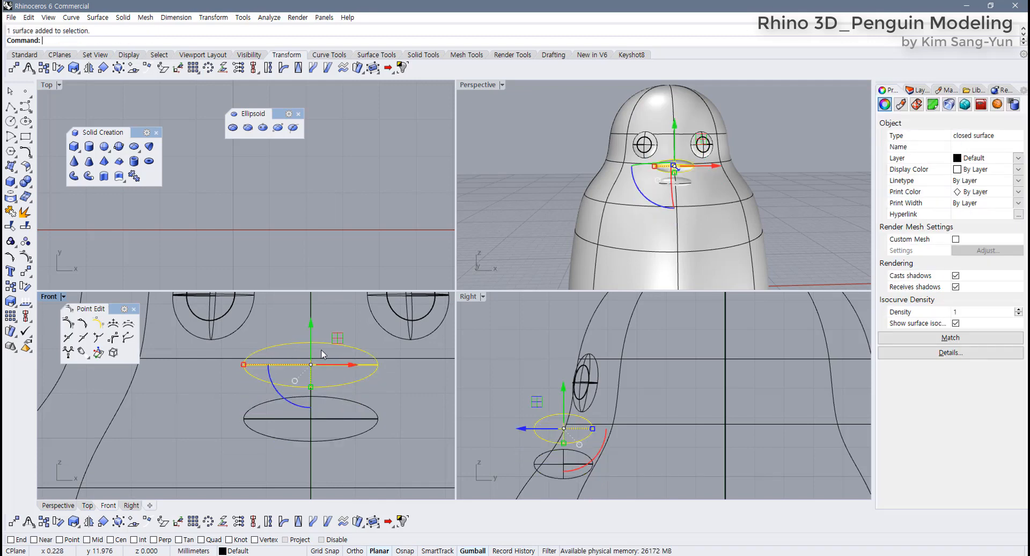
{"action": "double_click", "coordinate": [49, 296]}
{"action": "scroll", "coordinate": [523, 333], "scroll_direction": "down", "scroll_amount": 2}
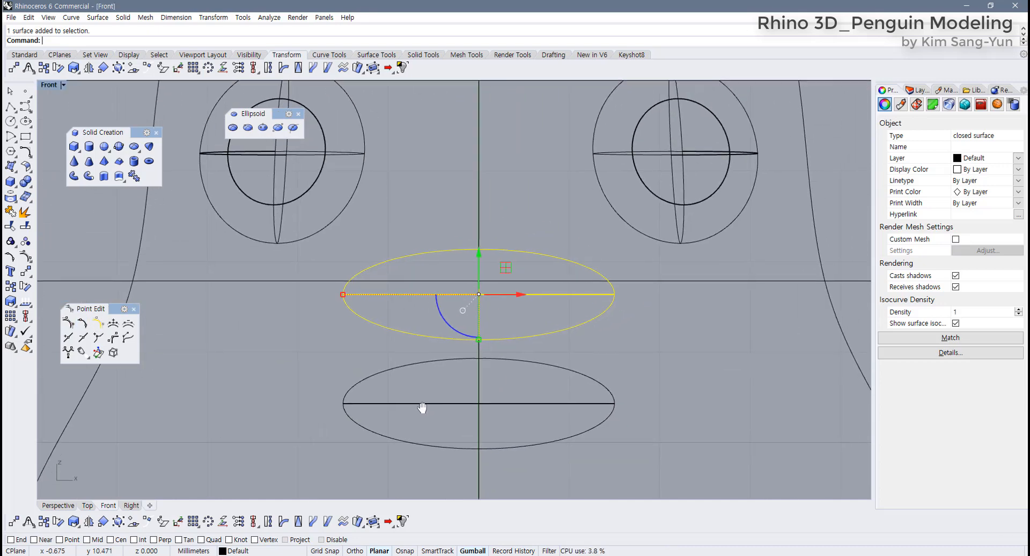
{"action": "key", "text": "F10"}
{"action": "right_click_drag", "start_coordinate": [470, 372], "coordinate": [446, 368]}
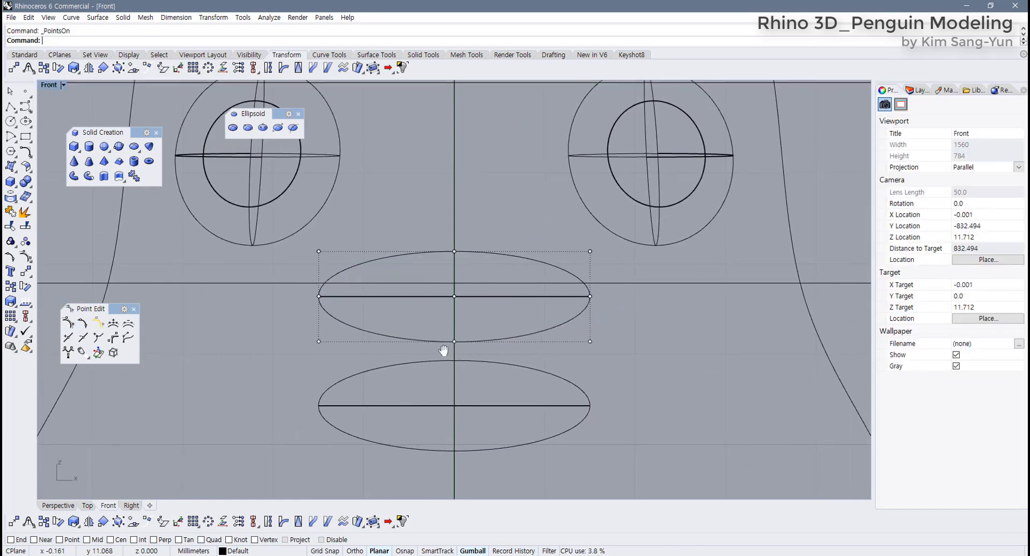
Step: Set the Front viewport to Ghosted display and try to select the upper ellipsoid's top middle control point
{"action": "left_click", "coordinate": [63, 84]}
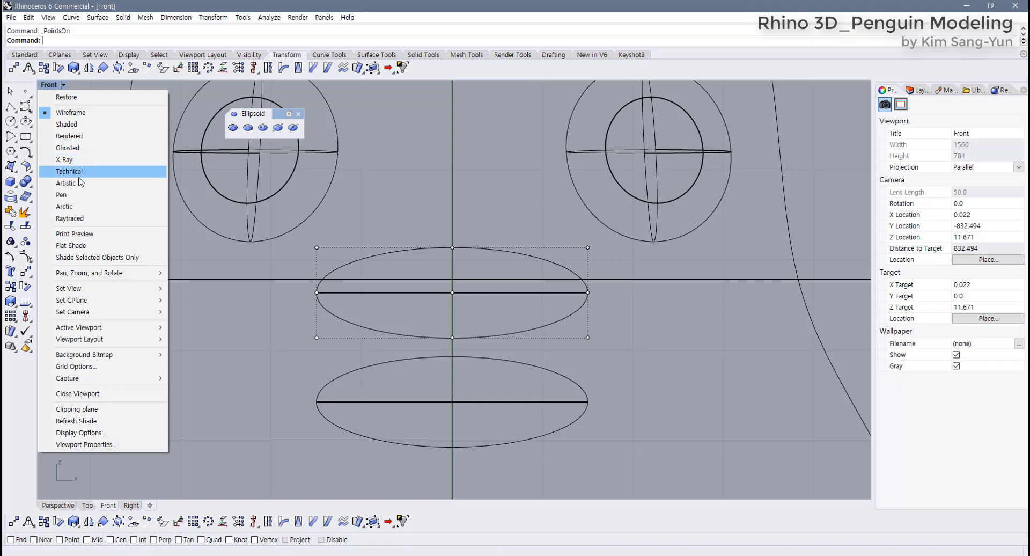
{"action": "left_click", "coordinate": [70, 148]}
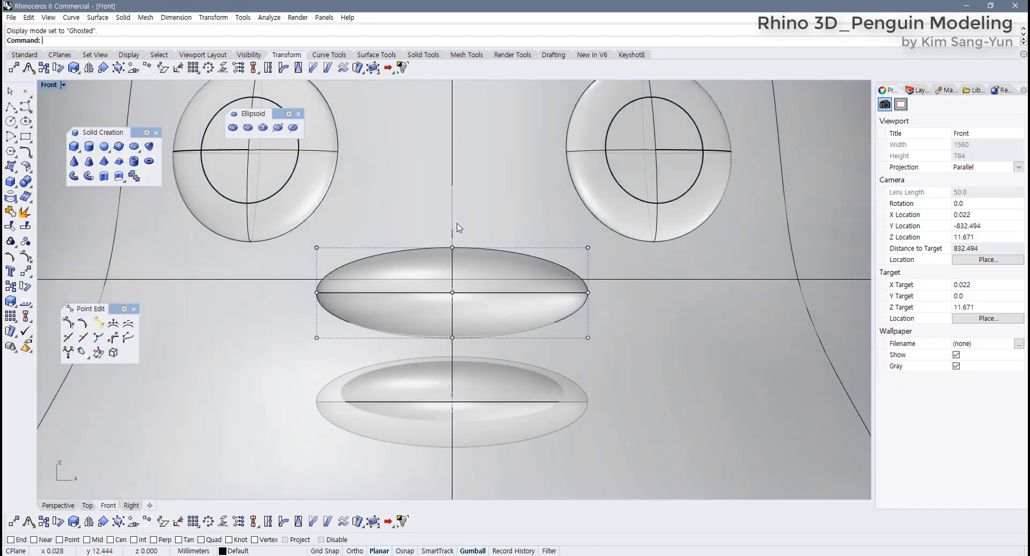
{"action": "left_click", "coordinate": [453, 250]}
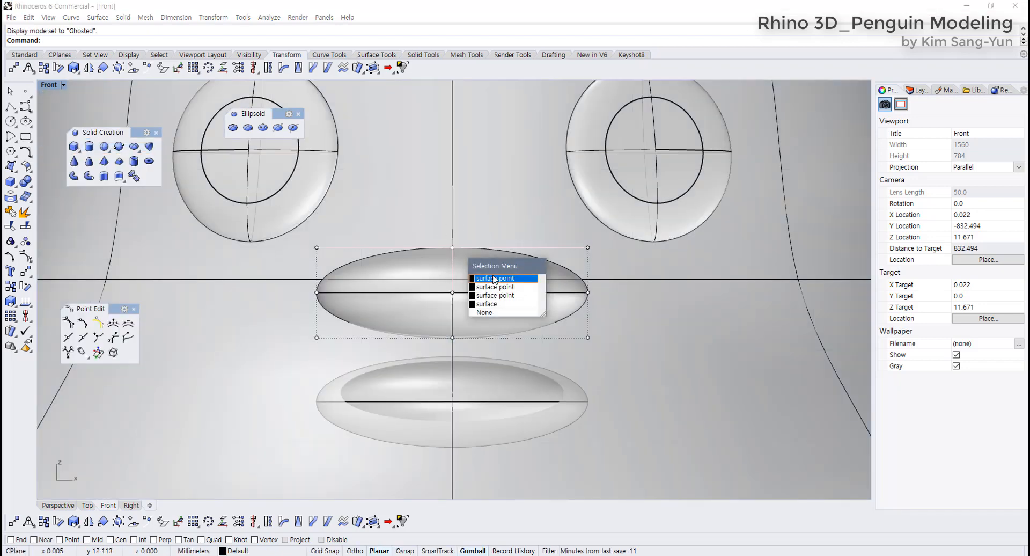
{"action": "left_click", "coordinate": [494, 279]}
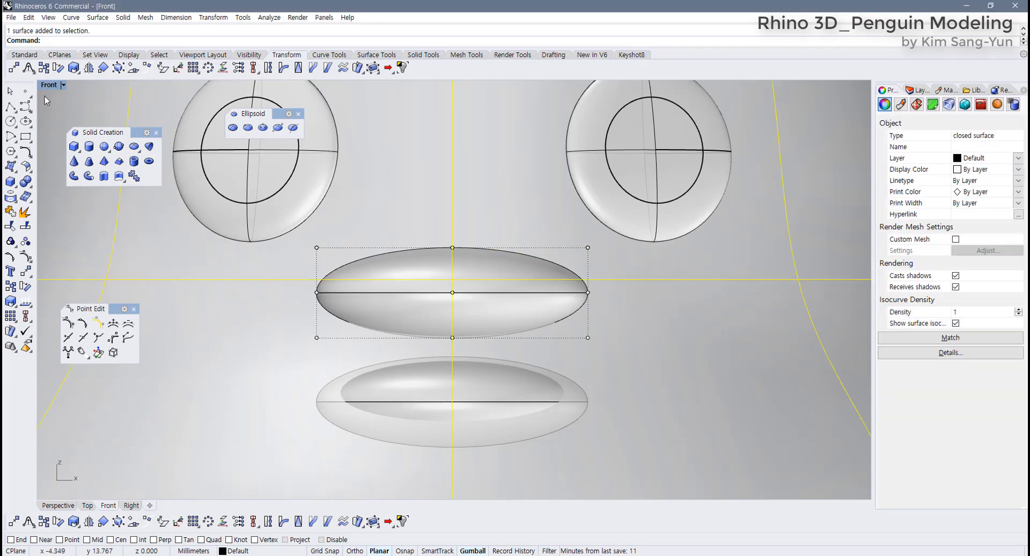
Step: Set the Front viewport to X-Ray display and undo the accidental move of the body surface
{"action": "left_click", "coordinate": [68, 85]}
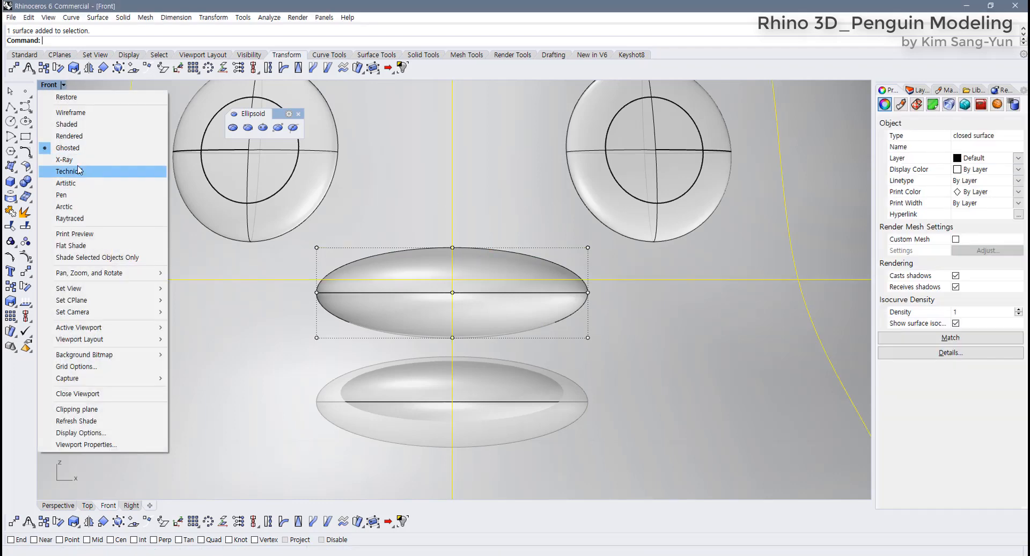
{"action": "left_click", "coordinate": [56, 160]}
{"action": "left_click_drag", "start_coordinate": [443, 222], "coordinate": [469, 252]}
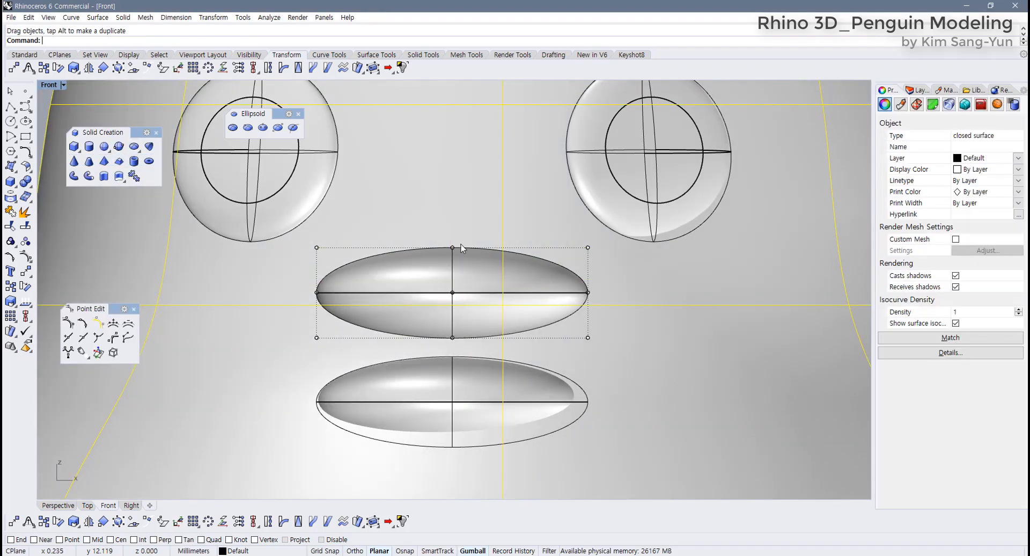
{"action": "key", "text": "ctrl+z"}
Step: Lock the penguin's body surface so only the eyes and beak pieces can be selected
{"action": "scroll", "coordinate": [377, 253], "scroll_direction": "down", "scroll_amount": 5}
{"action": "left_click", "coordinate": [92, 224]}
{"action": "left_click", "coordinate": [442, 236]}
{"action": "scroll", "coordinate": [442, 237], "scroll_direction": "up", "scroll_amount": 4}
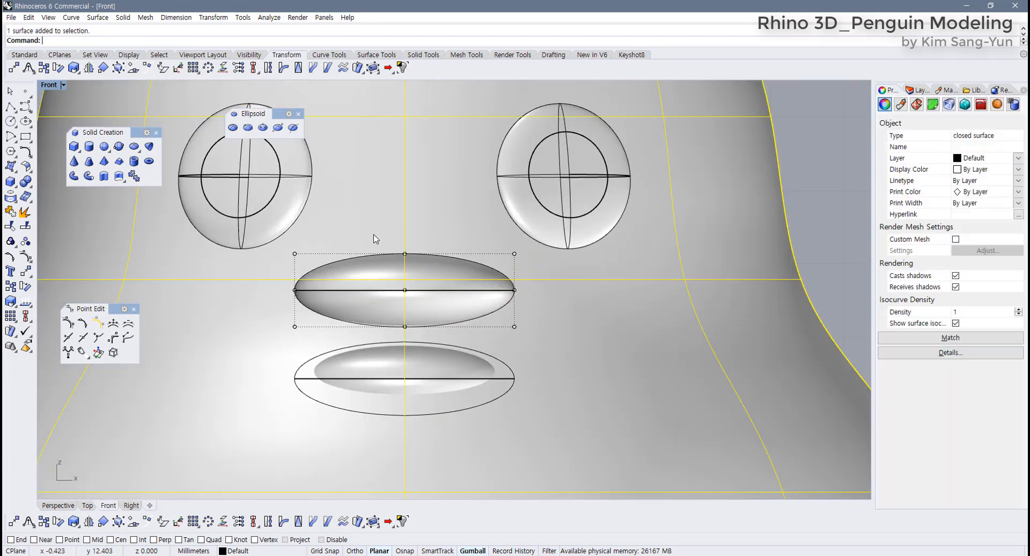
{"action": "middle_click", "coordinate": [434, 195]}
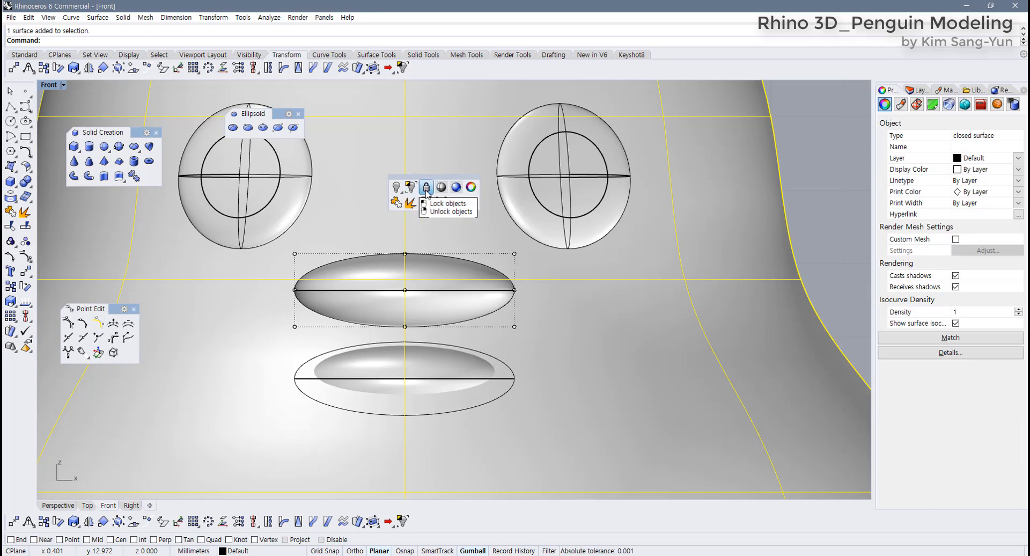
{"action": "left_click", "coordinate": [426, 188]}
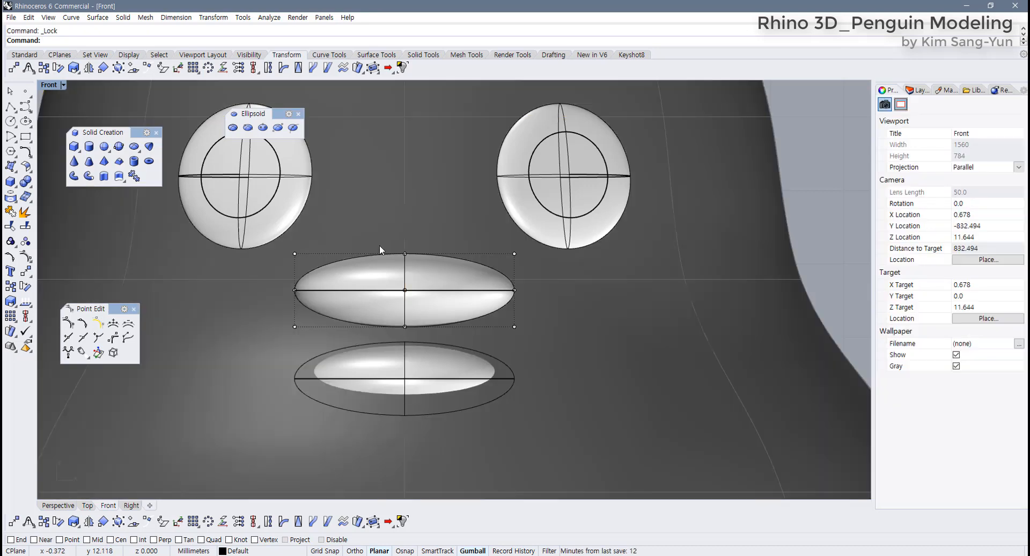
Step: Lower the upper beak ellipsoid's top middle control points to form a dip, and raise its bottom row of control points
{"action": "left_click_drag", "start_coordinate": [379, 246], "coordinate": [437, 257]}
{"action": "scroll", "coordinate": [403, 256], "scroll_direction": "up", "scroll_amount": 3}
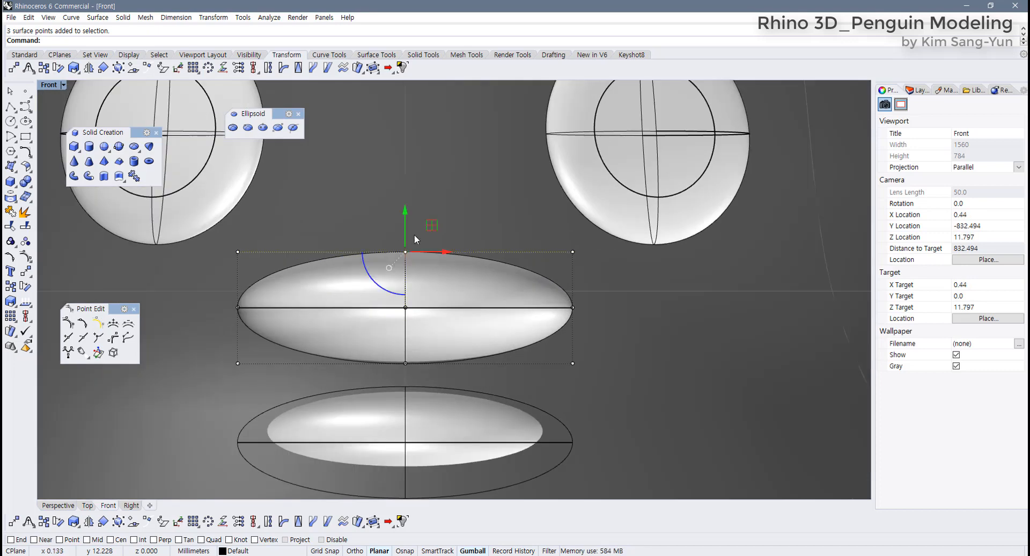
{"action": "left_click_drag", "start_coordinate": [408, 220], "coordinate": [410, 260]}
{"action": "left_click", "coordinate": [227, 261]}
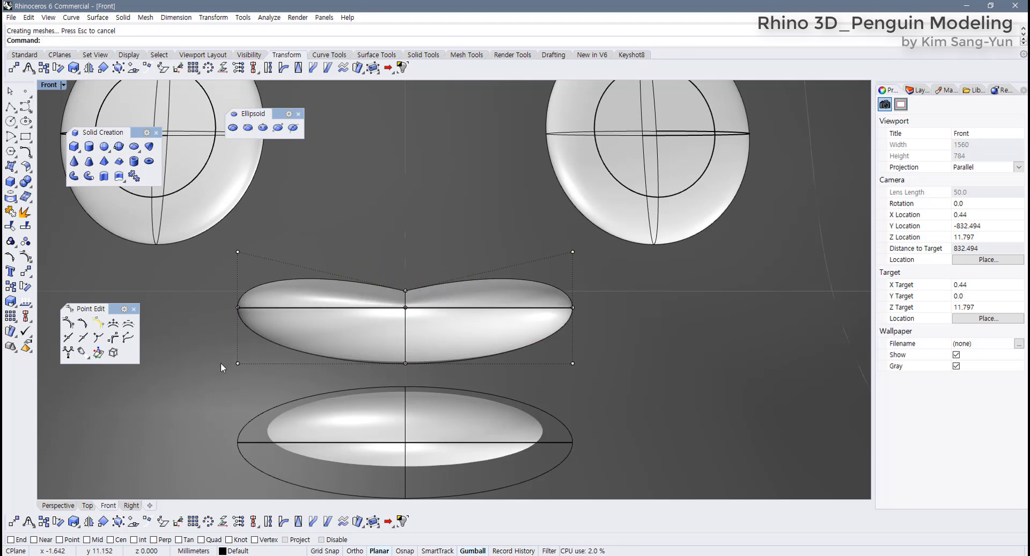
{"action": "left_click_drag", "start_coordinate": [221, 363], "coordinate": [633, 365]}
{"action": "left_click_drag", "start_coordinate": [207, 343], "coordinate": [586, 387]}
{"action": "left_click_drag", "start_coordinate": [407, 332], "coordinate": [406, 304]}
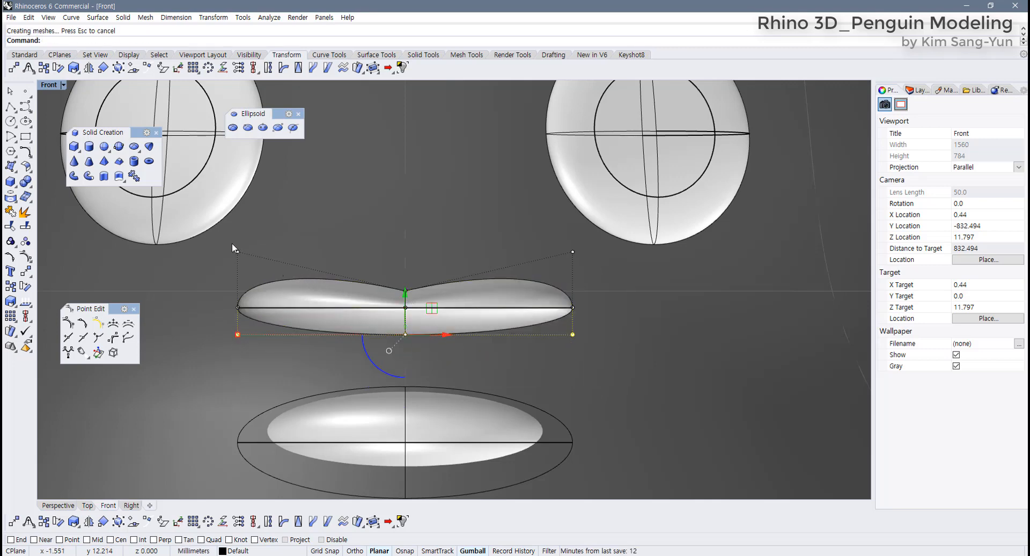
Step: Select the control points at both ends of the upper beak ellipsoid and move them down so the ends droop
{"action": "left_click_drag", "start_coordinate": [231, 243], "coordinate": [264, 354]}
{"action": "left_click_drag", "start_coordinate": [600, 331], "coordinate": [596, 332], "text": "shift"}
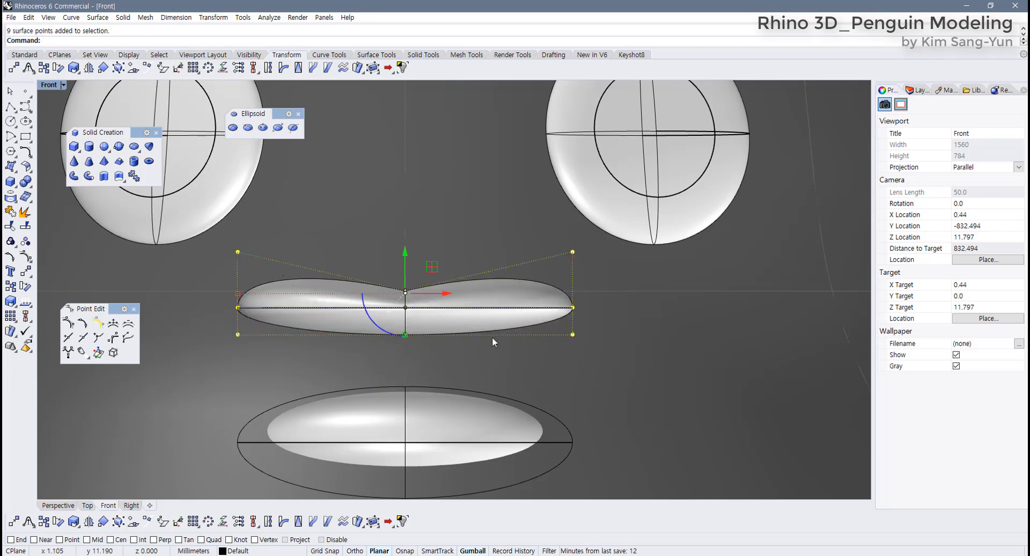
{"action": "mouse_move", "coordinate": [404, 256]}
{"action": "left_mouse_down"}
{"action": "mouse_move", "coordinate": [420, 311]}
{"action": "mouse_move", "coordinate": [405, 266]}
{"action": "mouse_move", "coordinate": [405, 275]}
{"action": "left_mouse_up"}
{"action": "left_click", "coordinate": [397, 259]}
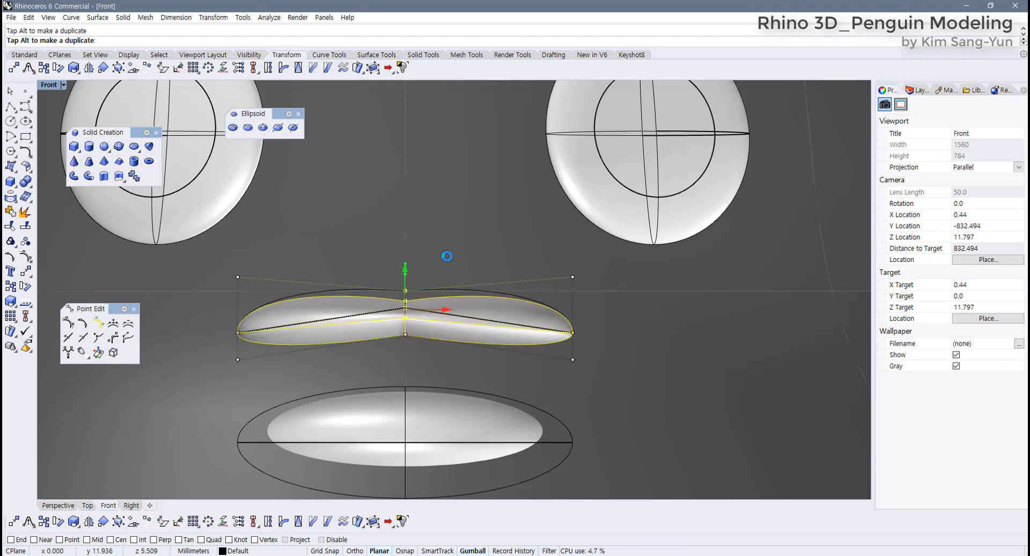
{"action": "left_click", "coordinate": [447, 256]}
Step: Flatten the lower beak ellipsoid vertically in the Front view and turn on its control points
{"action": "scroll", "coordinate": [460, 333], "scroll_direction": "down", "scroll_amount": 3}
{"action": "left_click", "coordinate": [441, 382]}
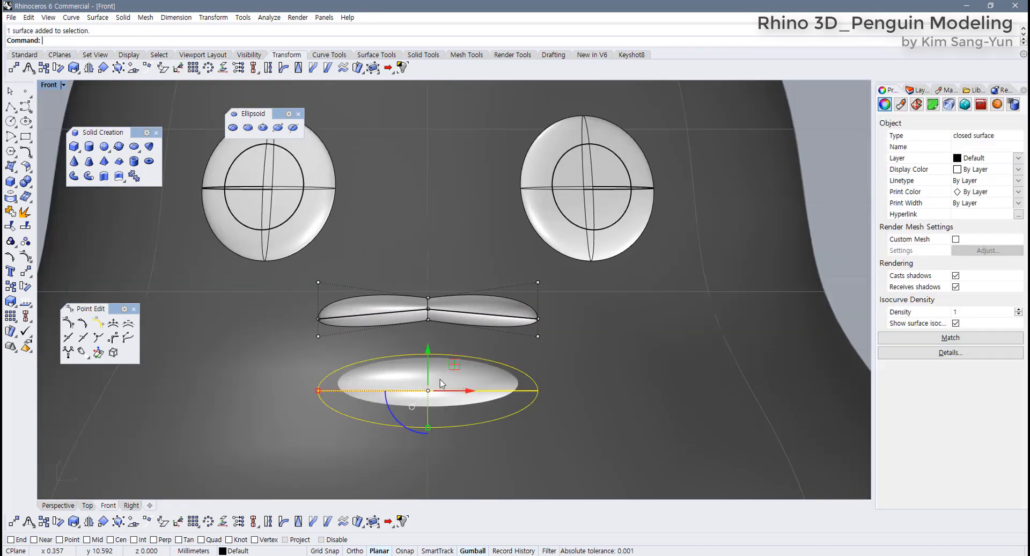
{"action": "scroll", "coordinate": [413, 384], "scroll_direction": "up", "scroll_amount": 2}
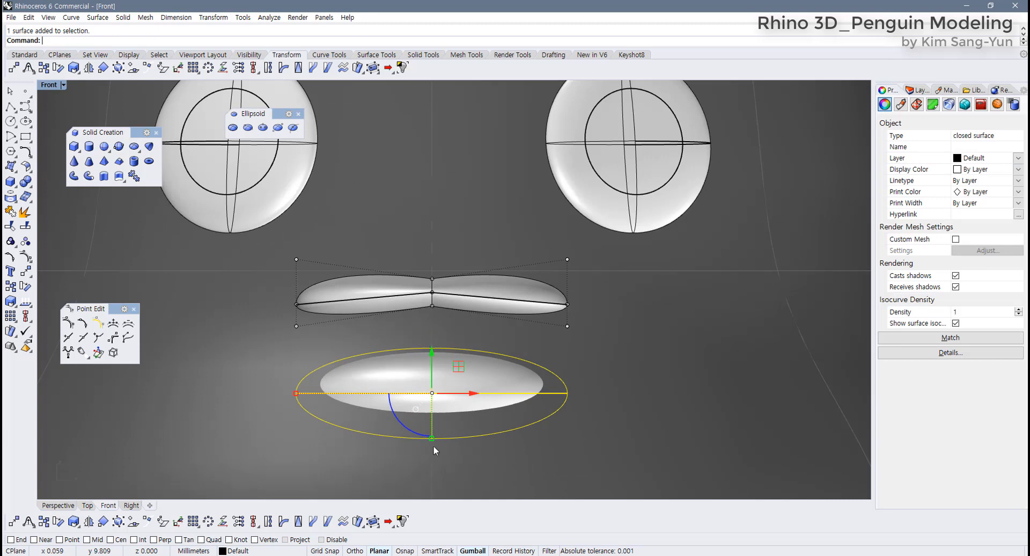
{"action": "mouse_move", "coordinate": [432, 438]}
{"action": "left_mouse_down"}
{"action": "mouse_move", "coordinate": [436, 417]}
{"action": "mouse_move", "coordinate": [448, 435]}
{"action": "left_mouse_up"}
{"action": "key", "text": "F10"}
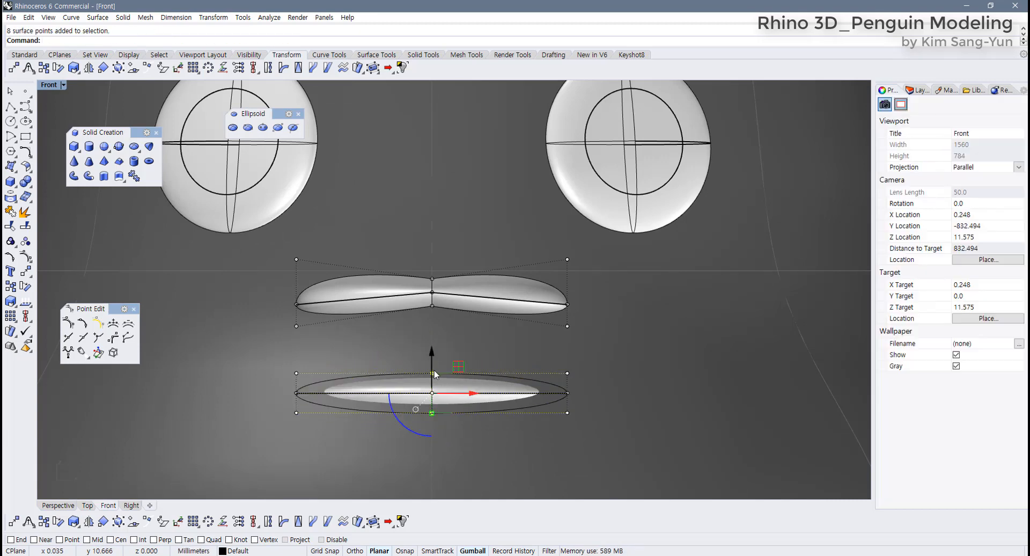
Step: Bend the lower ellipsoid into a shallow V with its control points and raise it beneath the upper beak piece
{"action": "left_click_drag", "start_coordinate": [432, 361], "coordinate": [431, 306]}
{"action": "key", "text": "F11"}
{"action": "left_click", "coordinate": [441, 384]}
{"action": "double_click", "coordinate": [50, 87]}
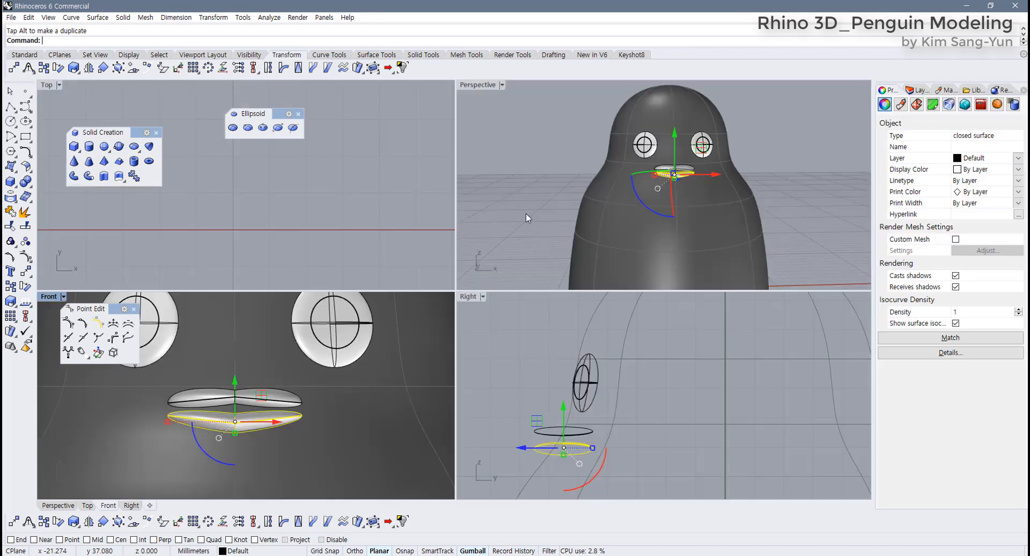
{"action": "scroll", "coordinate": [552, 456], "scroll_direction": "up", "scroll_amount": 5}
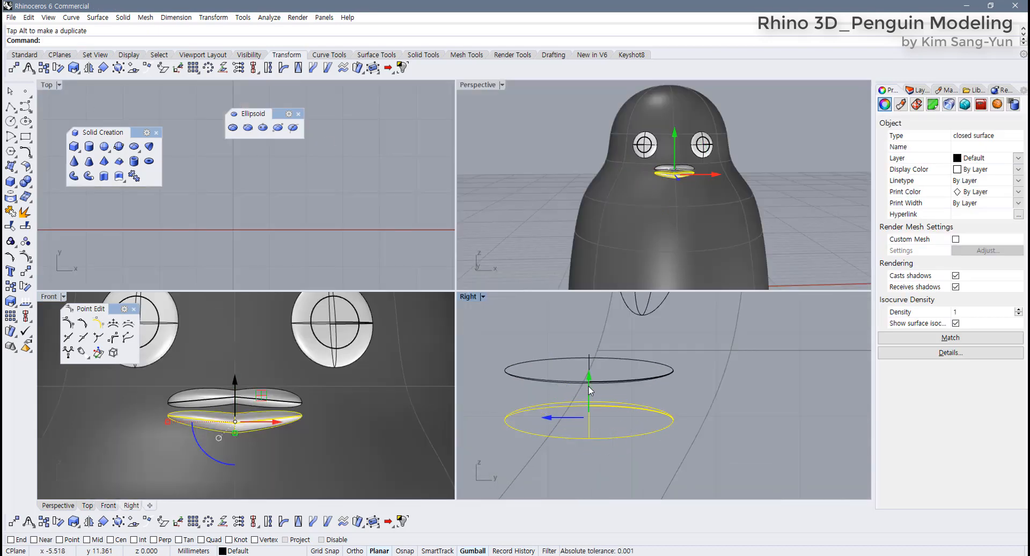
{"action": "left_click_drag", "start_coordinate": [591, 391], "coordinate": [597, 375]}
Step: Scale the lower beak piece down in depth and height in the Right view and move it up closer to the upper piece
{"action": "left_click", "coordinate": [777, 157]}
{"action": "right_click_drag", "start_coordinate": [777, 156], "coordinate": [569, 182]}
{"action": "scroll", "coordinate": [606, 169], "scroll_direction": "up", "scroll_amount": 3}
{"action": "scroll", "coordinate": [577, 156], "scroll_direction": "up", "scroll_amount": 6}
{"action": "scroll", "coordinate": [569, 182], "scroll_direction": "down", "scroll_amount": 4}
{"action": "left_click", "coordinate": [571, 185]}
{"action": "right_click_drag", "start_coordinate": [560, 398], "coordinate": [563, 406]}
{"action": "scroll", "coordinate": [543, 405], "scroll_direction": "up", "scroll_amount": 2}
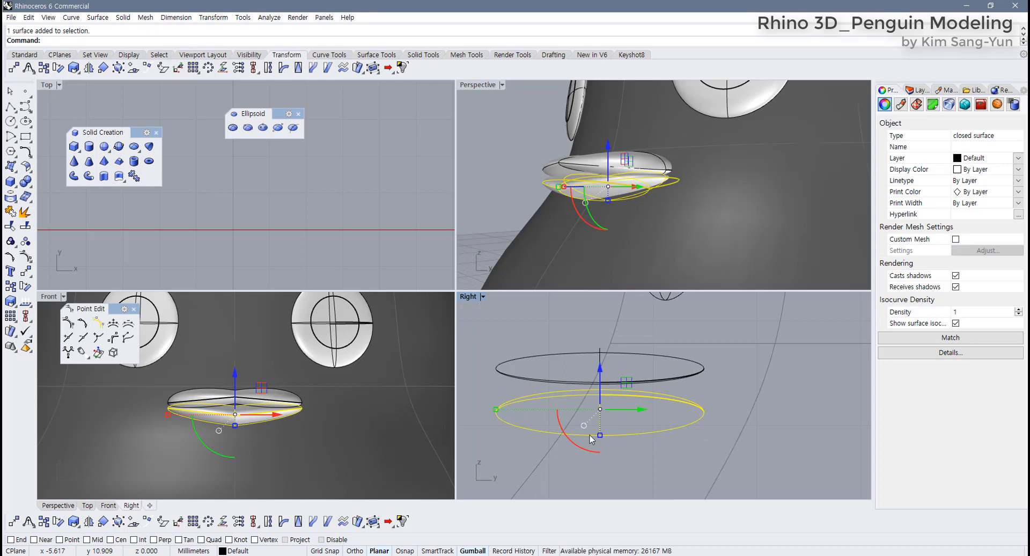
{"action": "left_click_drag", "start_coordinate": [600, 435], "coordinate": [523, 414]}
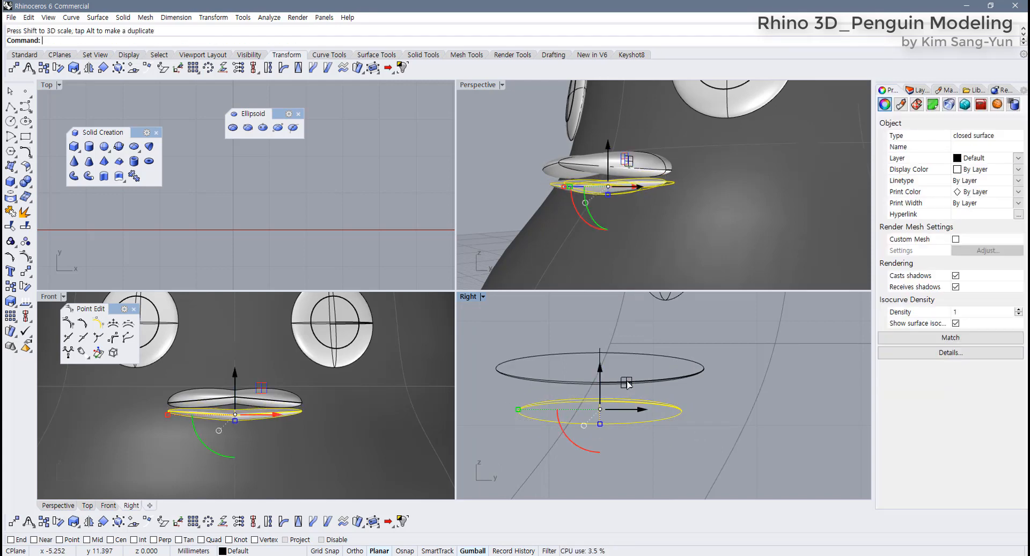
{"action": "left_click_drag", "start_coordinate": [627, 384], "coordinate": [625, 371]}
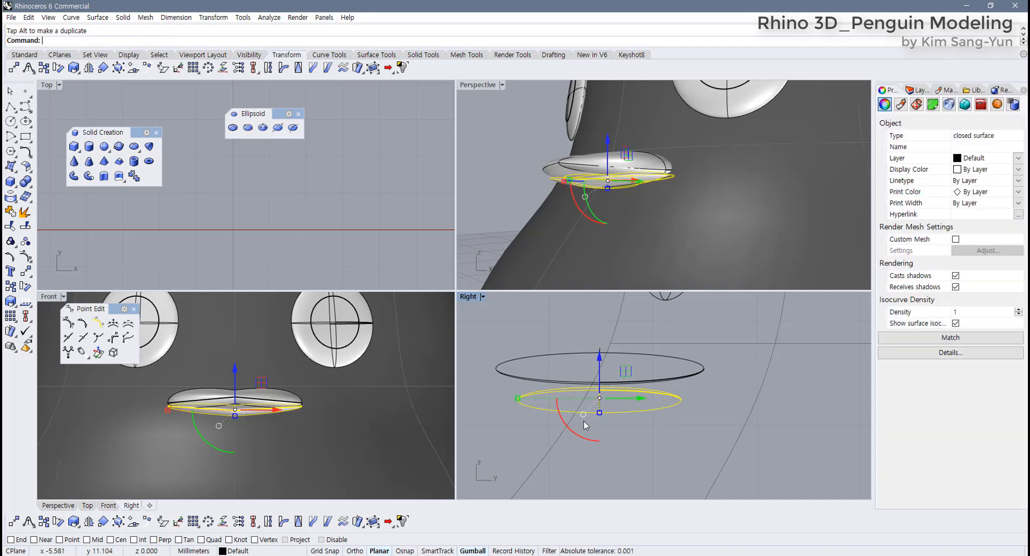
Step: Rotate the lower beak piece in the Right view so its front tip tilts downward and the beak opens
{"action": "left_click_drag", "start_coordinate": [586, 426], "coordinate": [618, 377]}
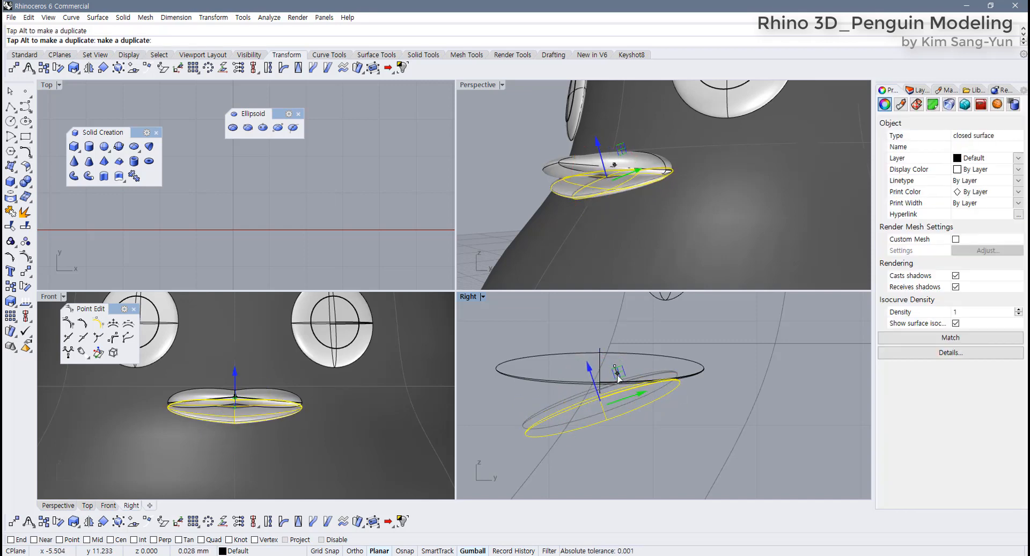
{"action": "left_click", "coordinate": [492, 180]}
{"action": "right_click_drag", "start_coordinate": [491, 181], "coordinate": [515, 183]}
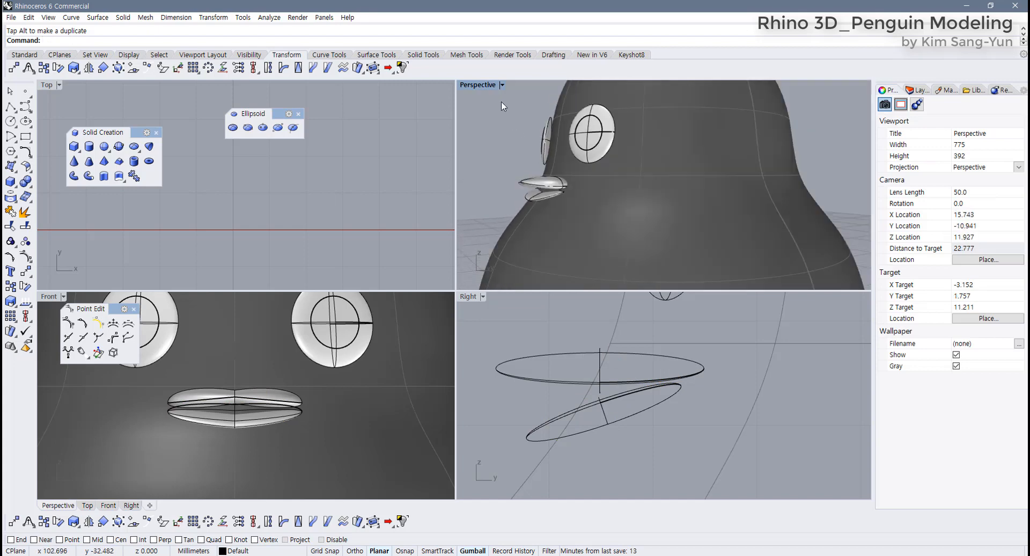
Step: Select both beak pieces in the maximized Perspective view and move them slightly forward, out from the body
{"action": "double_click", "coordinate": [477, 84]}
{"action": "scroll", "coordinate": [408, 267], "scroll_direction": "down", "scroll_amount": 3}
{"action": "right_click_drag", "start_coordinate": [407, 267], "coordinate": [409, 287]}
{"action": "scroll", "coordinate": [343, 271], "scroll_direction": "up", "scroll_amount": 5}
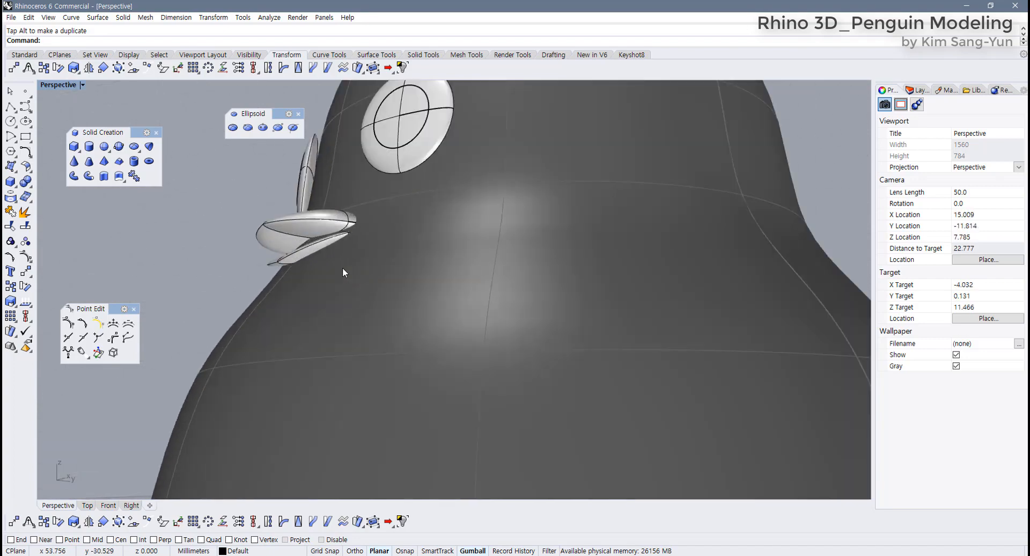
{"action": "right_click_drag", "start_coordinate": [320, 280], "coordinate": [268, 274]}
{"action": "scroll", "coordinate": [350, 325], "scroll_direction": "up", "scroll_amount": 6}
{"action": "scroll", "coordinate": [347, 349], "scroll_direction": "down", "scroll_amount": 2}
{"action": "scroll", "coordinate": [345, 345], "scroll_direction": "down", "scroll_amount": 2}
{"action": "left_click", "coordinate": [268, 274]}
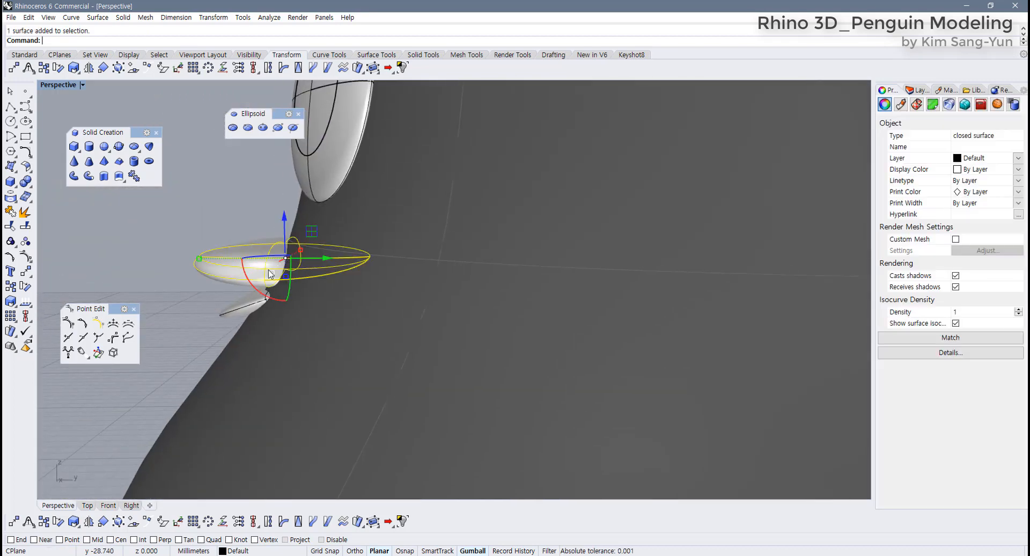
{"action": "left_click", "coordinate": [241, 306], "text": "shift"}
{"action": "left_click_drag", "start_coordinate": [326, 279], "coordinate": [311, 279]}
{"action": "left_click", "coordinate": [259, 214]}
Step: Unlock the penguin's body surface
{"action": "scroll", "coordinate": [259, 214], "scroll_direction": "down", "scroll_amount": 6}
{"action": "right_click_drag", "start_coordinate": [268, 225], "coordinate": [301, 231]}
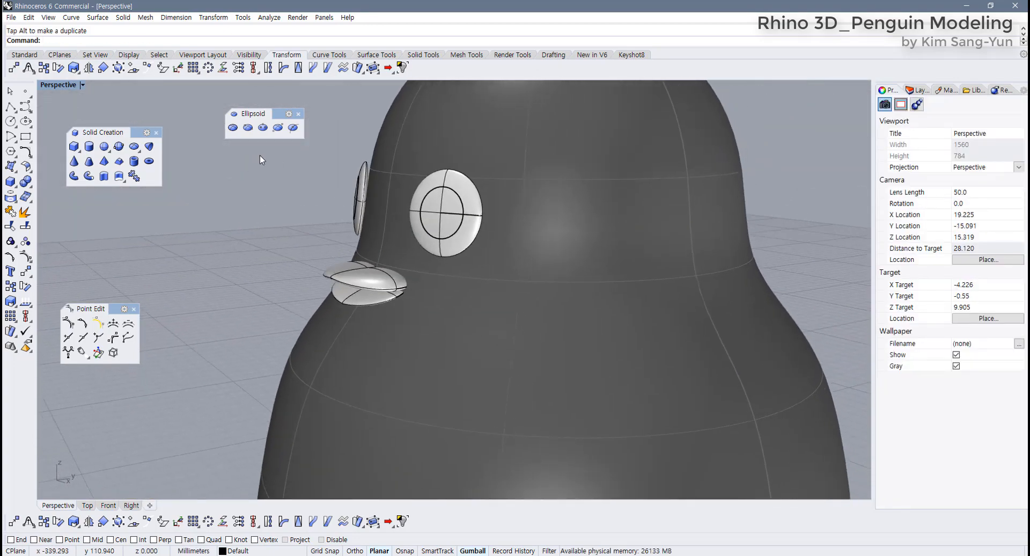
{"action": "left_click", "coordinate": [27, 55]}
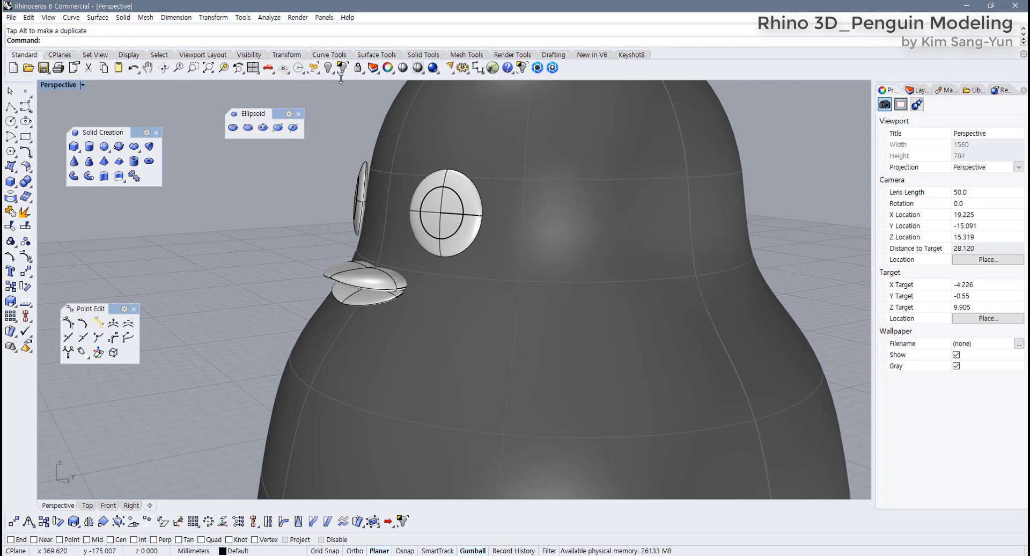
{"action": "left_click", "coordinate": [358, 69]}
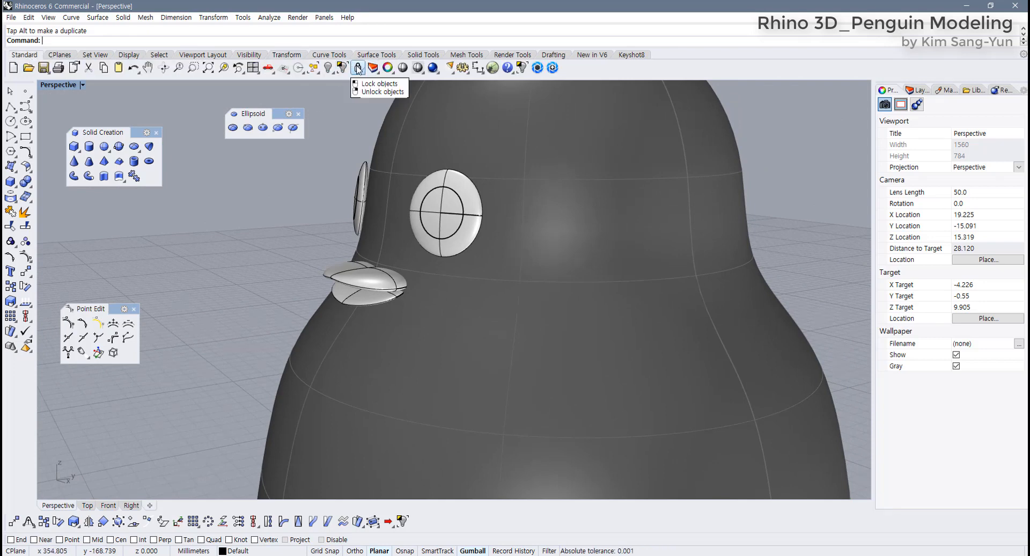
{"action": "right_click", "coordinate": [358, 68]}
Step: Examine from the side how the upper and lower beak pieces penetrate the body
{"action": "mouse_move", "coordinate": [302, 211]}
{"action": "right_mouse_down"}
{"action": "mouse_move", "coordinate": [311, 252]}
{"action": "mouse_move", "coordinate": [466, 259]}
{"action": "mouse_move", "coordinate": [414, 223]}
{"action": "mouse_move", "coordinate": [354, 247]}
{"action": "mouse_move", "coordinate": [318, 271]}
{"action": "mouse_move", "coordinate": [324, 277]}
{"action": "mouse_move", "coordinate": [308, 272]}
{"action": "right_mouse_up"}
{"action": "left_click", "coordinate": [316, 272]}
{"action": "left_click", "coordinate": [307, 272]}
{"action": "left_click", "coordinate": [270, 254]}
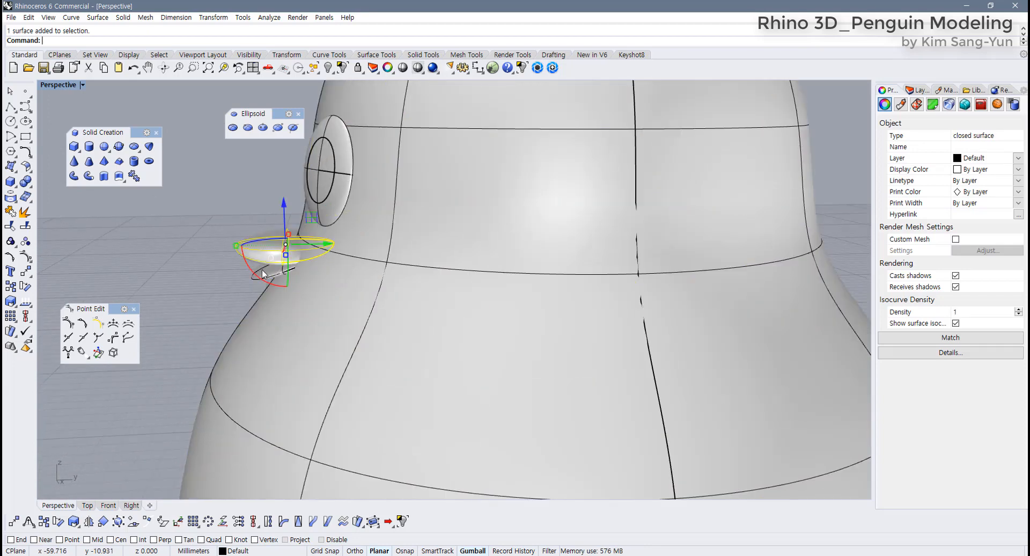
{"action": "left_click", "coordinate": [269, 274]}
{"action": "left_click", "coordinate": [243, 273]}
{"action": "scroll", "coordinate": [243, 274], "scroll_direction": "up", "scroll_amount": 3}
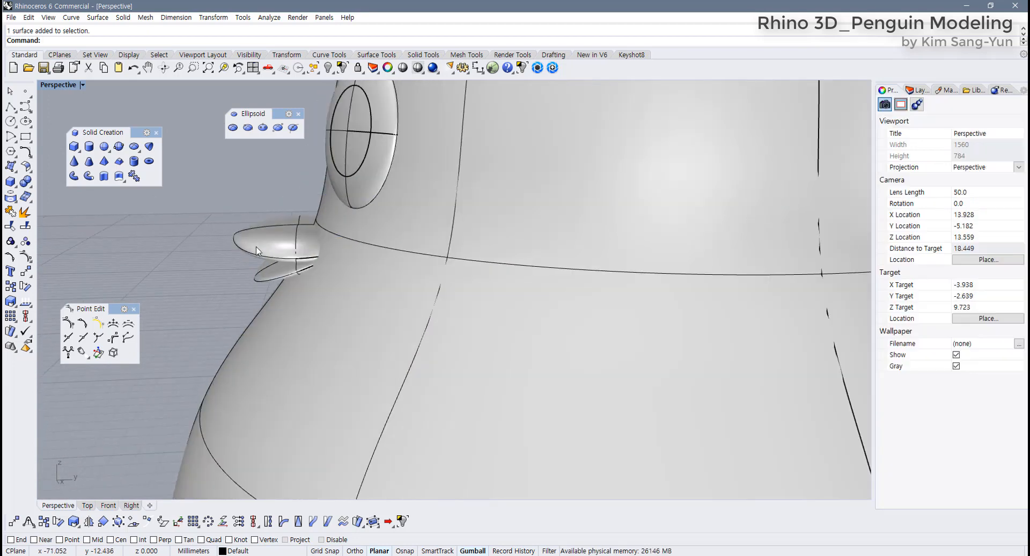
{"action": "left_click", "coordinate": [264, 253]}
{"action": "left_click", "coordinate": [259, 277], "text": "shift"}
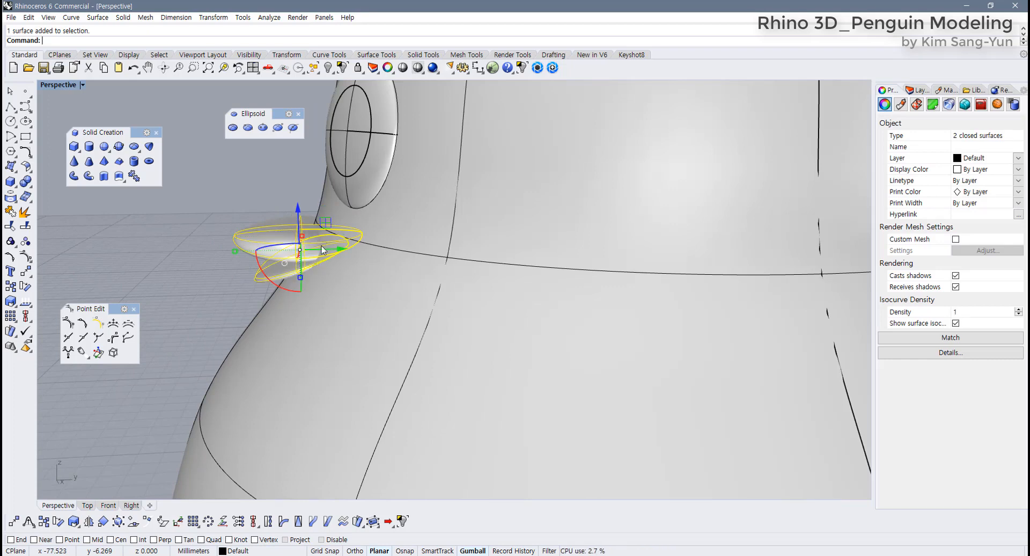
{"action": "left_click", "coordinate": [268, 211]}
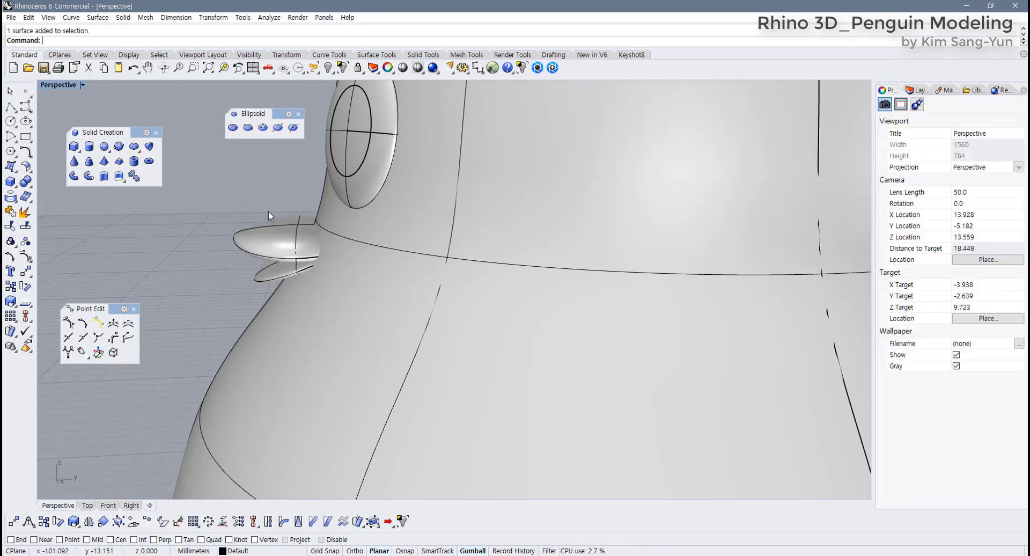
Step: Boolean Split both beak pieces using the body surface as the cutting object
{"action": "left_click", "coordinate": [423, 56]}
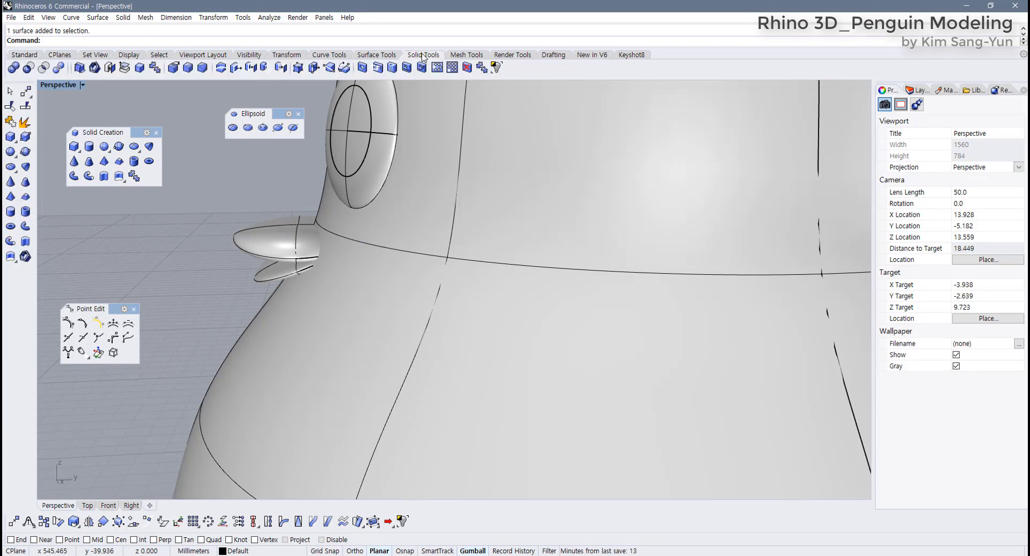
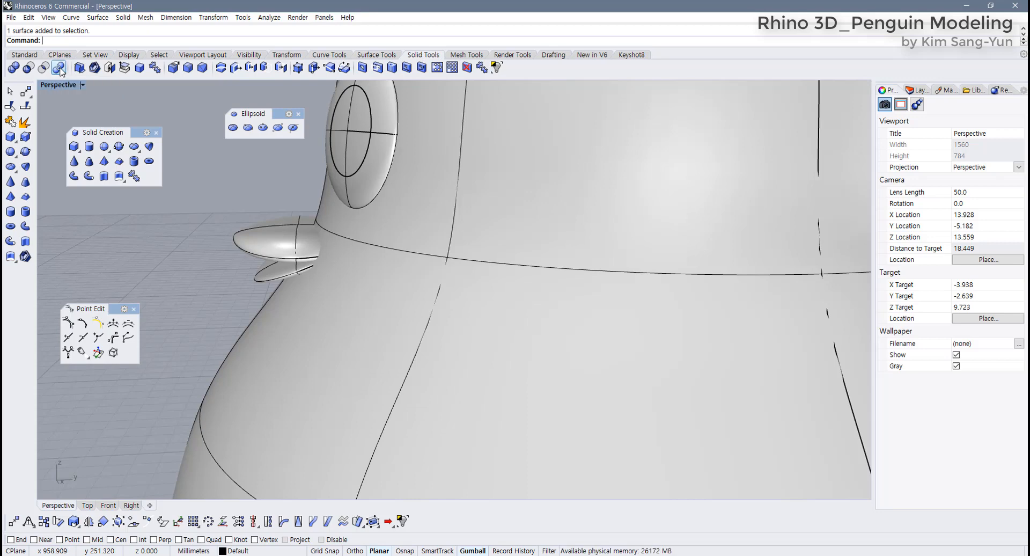
{"action": "left_click_drag", "start_coordinate": [271, 201], "coordinate": [240, 273]}
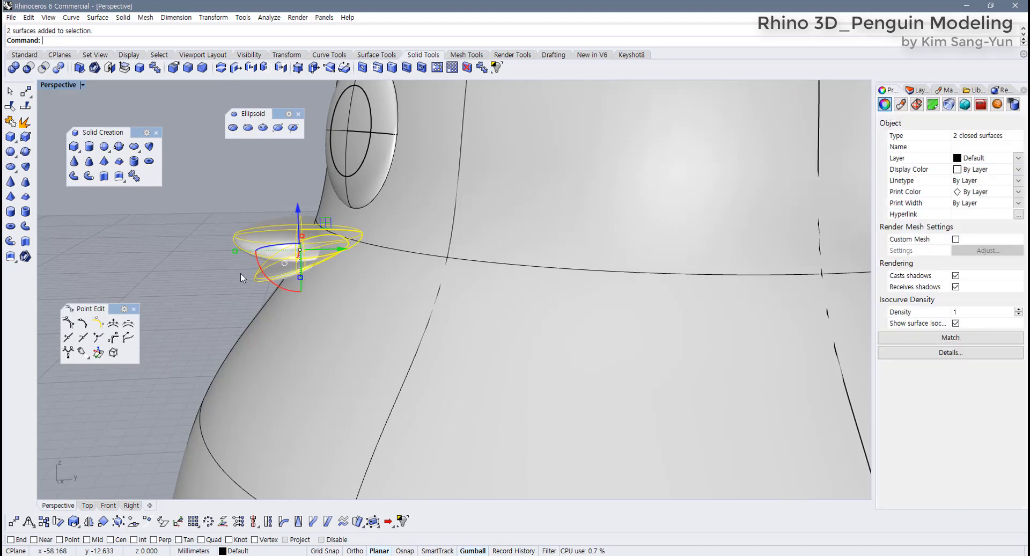
{"action": "left_click", "coordinate": [57, 68]}
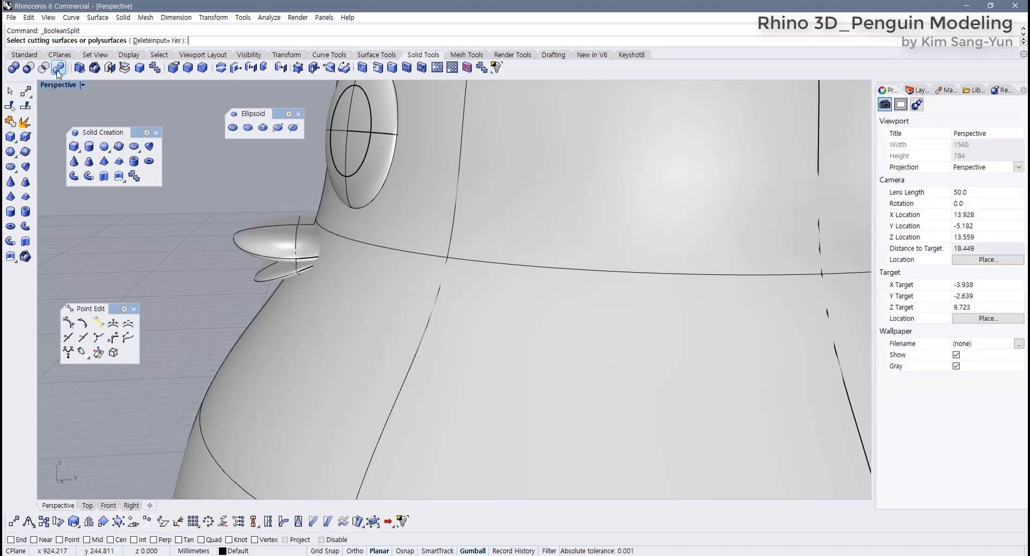
{"action": "left_click", "coordinate": [321, 314]}
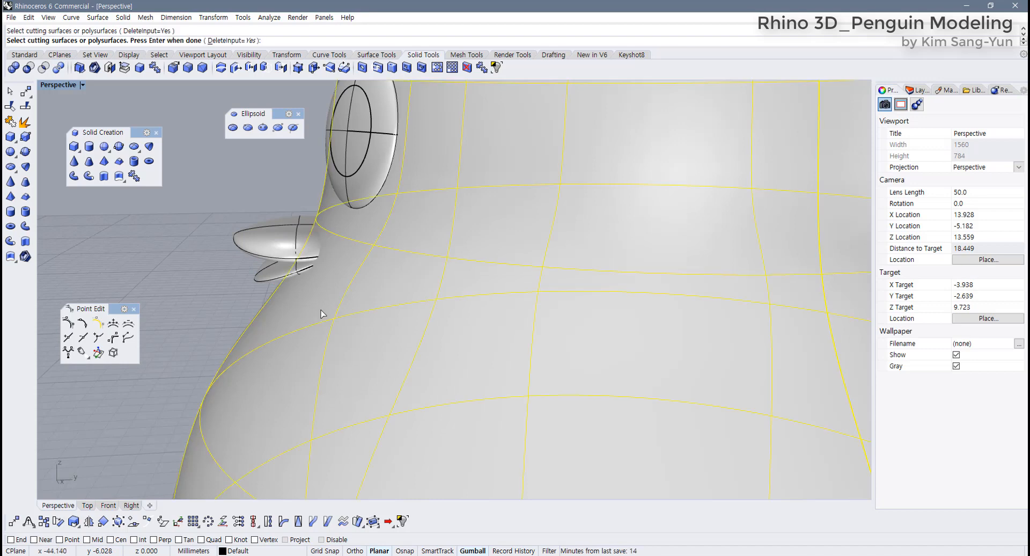
{"action": "key", "text": "Return"}
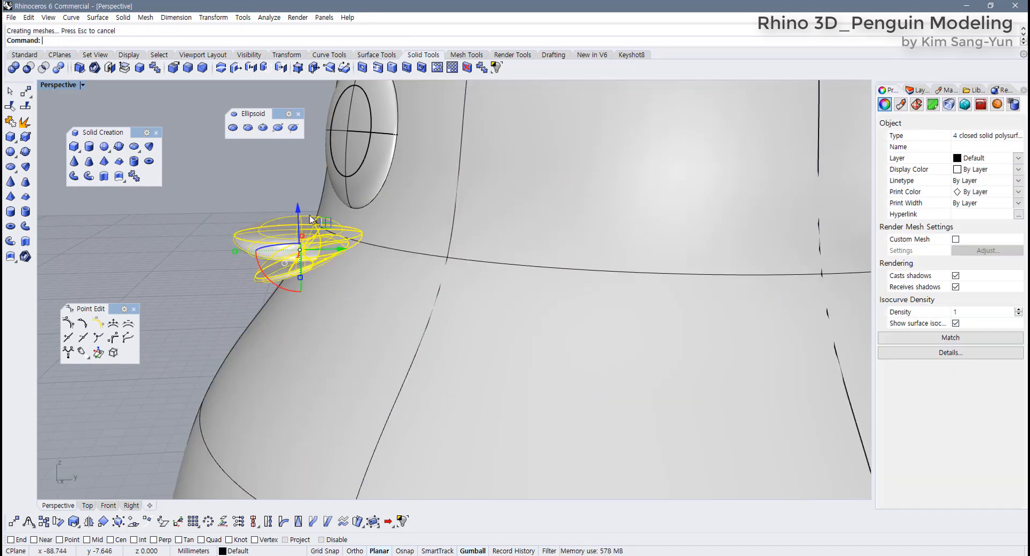
{"action": "left_click", "coordinate": [270, 199]}
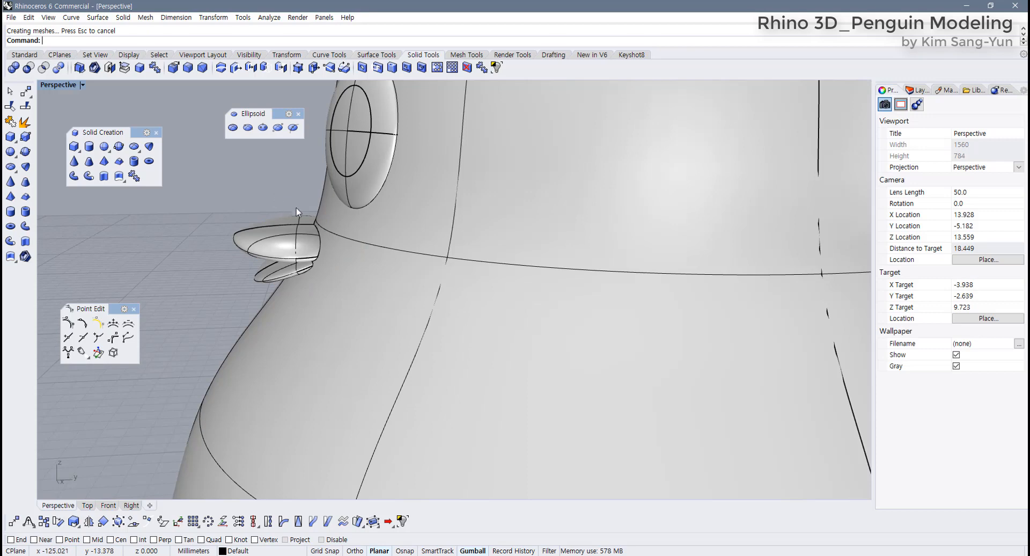
Step: Move the split beak pieces away from the body to check the cut, and undo the last move
{"action": "left_click_drag", "start_coordinate": [279, 194], "coordinate": [399, 323]}
{"action": "left_click_drag", "start_coordinate": [280, 196], "coordinate": [185, 254]}
{"action": "key", "text": "alt"}
{"action": "left_click_drag", "start_coordinate": [283, 208], "coordinate": [214, 281]}
{"action": "left_click_drag", "start_coordinate": [316, 250], "coordinate": [252, 255]}
{"action": "key", "text": "Escape"}
{"action": "right_click_drag", "start_coordinate": [289, 221], "coordinate": [275, 249]}
{"action": "key", "text": "ctrl+z"}
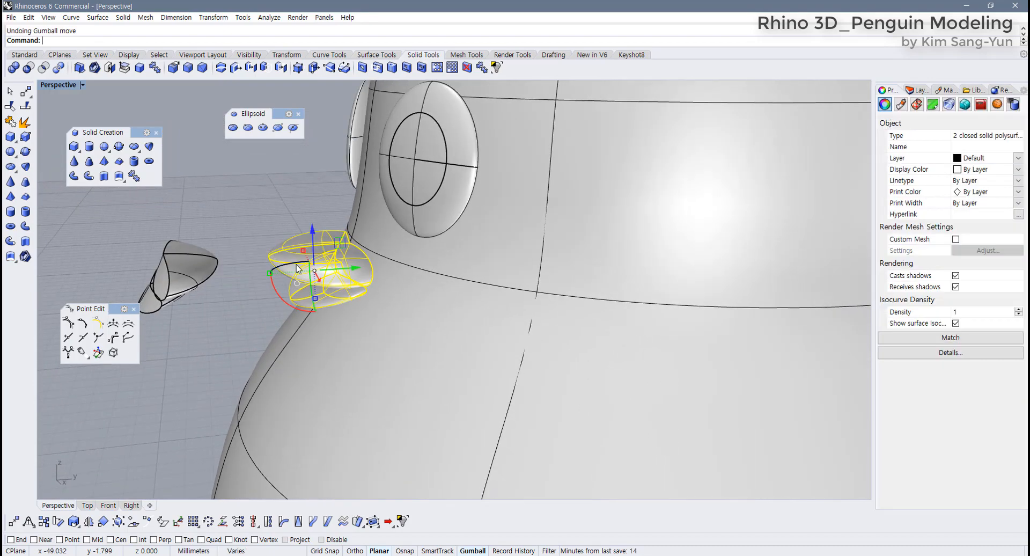
Step: Delete the split beak pieces inside the body, and undo both the deletion and the Boolean Split
{"action": "key", "text": "ctrl+z"}
{"action": "mouse_move", "coordinate": [355, 273]}
{"action": "right_mouse_down"}
{"action": "mouse_move", "coordinate": [343, 270]}
{"action": "mouse_move", "coordinate": [352, 277]}
{"action": "right_mouse_up"}
{"action": "left_click", "coordinate": [309, 219]}
{"action": "left_click_drag", "start_coordinate": [309, 218], "coordinate": [404, 338]}
{"action": "left_click", "coordinate": [311, 222]}
{"action": "left_click_drag", "start_coordinate": [311, 222], "coordinate": [397, 346]}
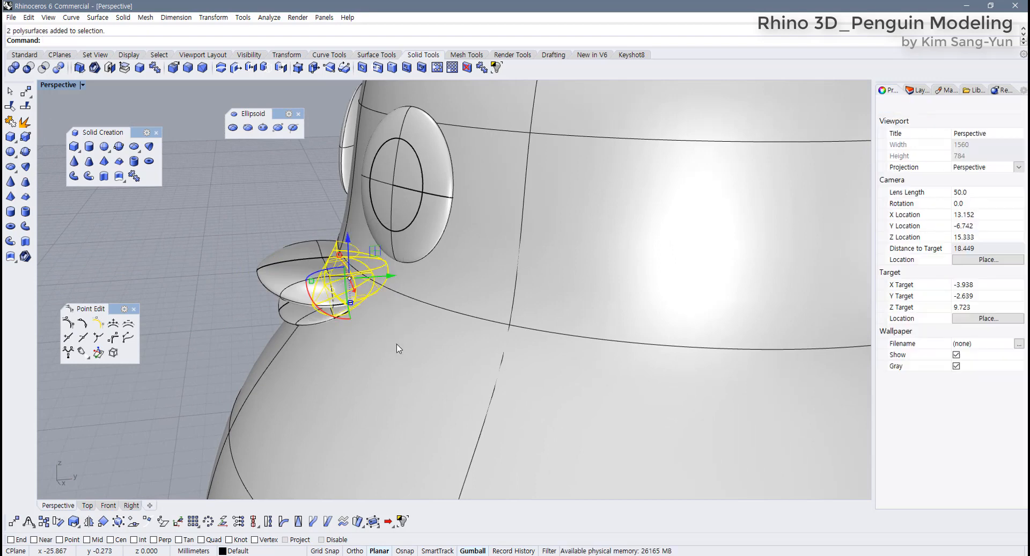
{"action": "key", "text": "Delete"}
{"action": "key", "text": "ctrl+z"}
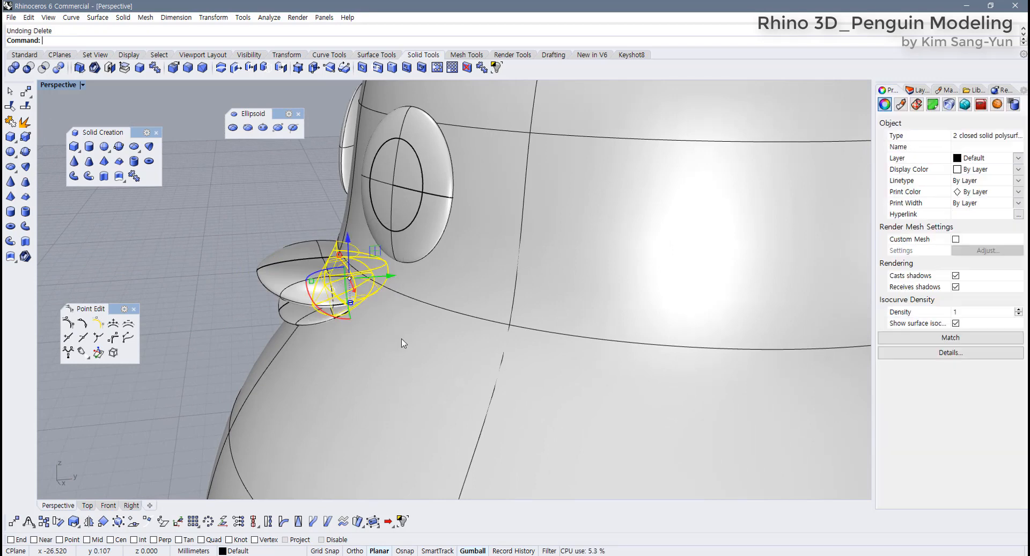
{"action": "key", "text": "ctrl+z"}
{"action": "left_click", "coordinate": [274, 261]}
{"action": "left_click", "coordinate": [192, 305]}
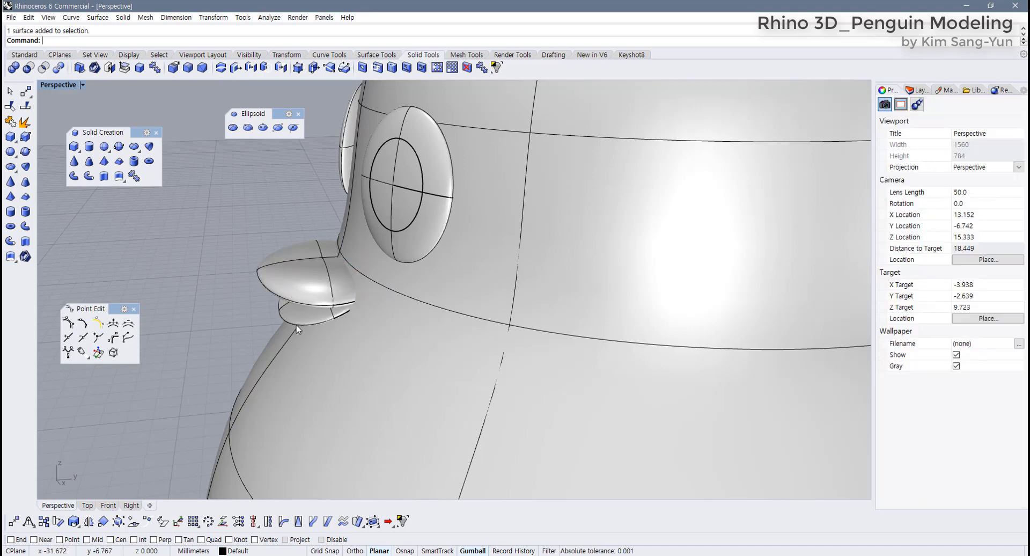
Step: Redo the Boolean Split on the two intact beak ellipsoids with the penguin's body as the cutting surface
{"action": "right_click_drag", "start_coordinate": [273, 303], "coordinate": [273, 294]}
{"action": "left_click", "coordinate": [275, 273]}
{"action": "left_click", "coordinate": [265, 234], "text": "shift"}
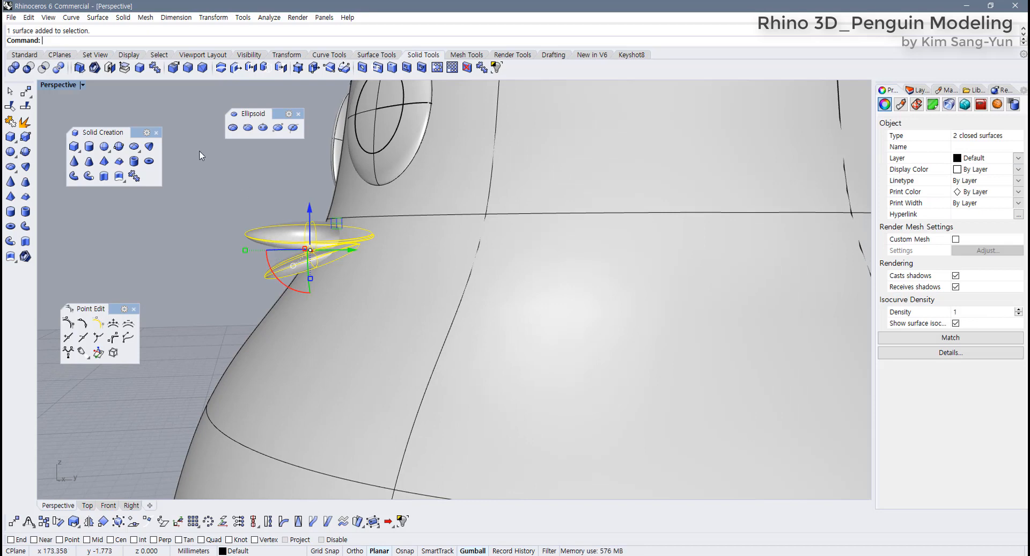
{"action": "left_click", "coordinate": [59, 68]}
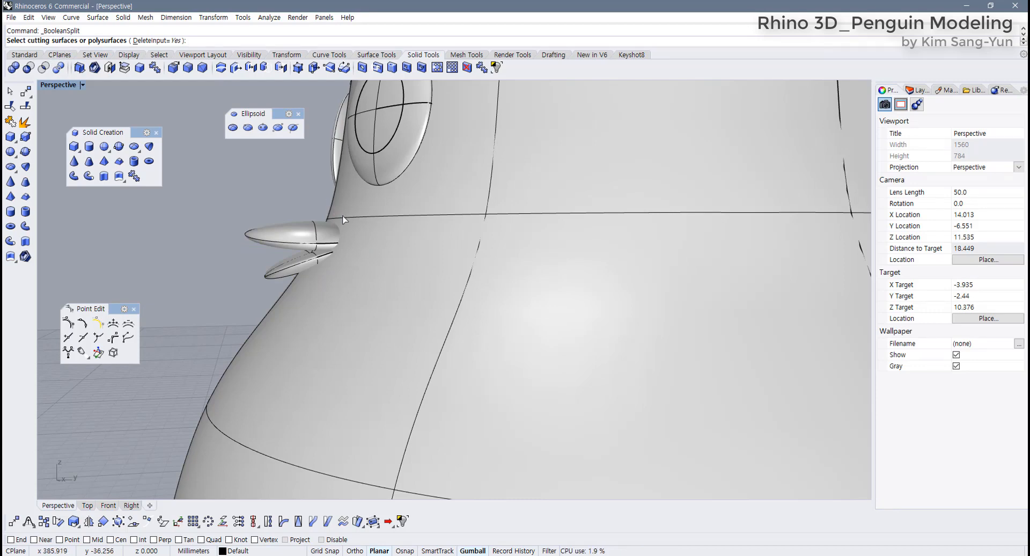
{"action": "left_click", "coordinate": [406, 254]}
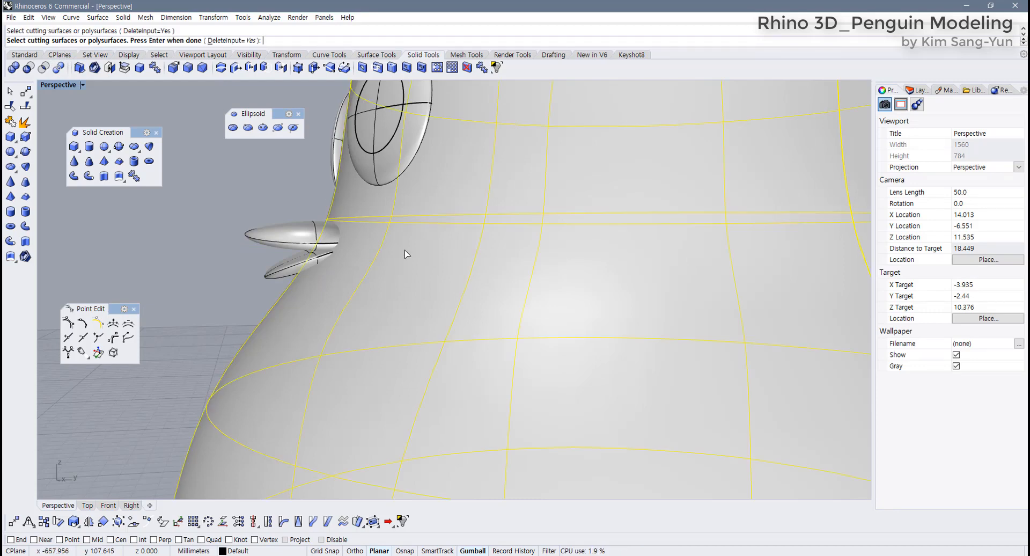
{"action": "key", "text": "Return"}
{"action": "left_click", "coordinate": [301, 236]}
{"action": "key", "text": "Return"}
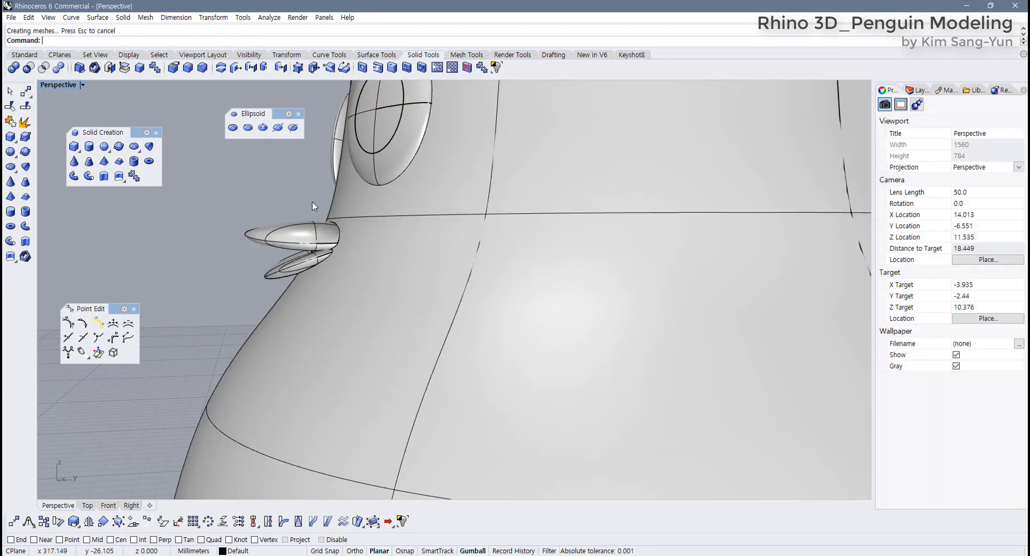
Step: Delete the upper beak's leftover piece inside the body
{"action": "left_click", "coordinate": [331, 238]}
{"action": "left_click_drag", "start_coordinate": [336, 201], "coordinate": [398, 307]}
{"action": "right_click_drag", "start_coordinate": [385, 289], "coordinate": [358, 266]}
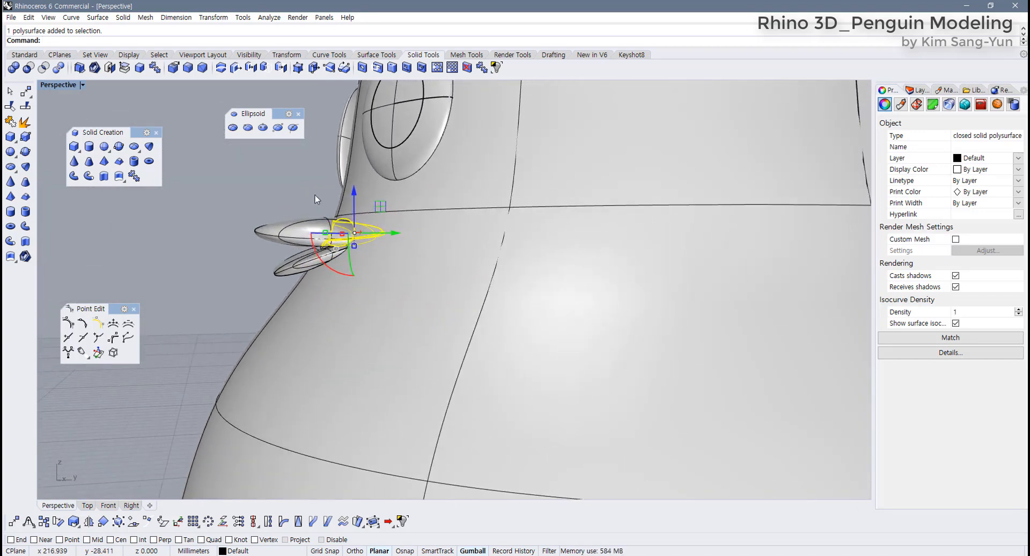
{"action": "left_click_drag", "start_coordinate": [304, 195], "coordinate": [412, 312]}
{"action": "key", "text": "Delete"}
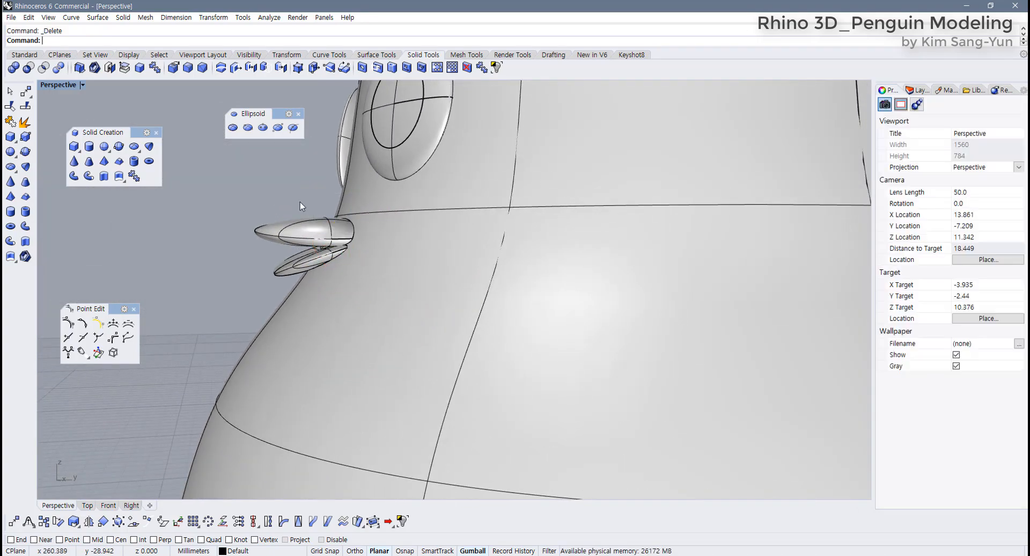
Step: Move the lower beak aside to check for its leftover piece inside the body, and undo the move
{"action": "left_click_drag", "start_coordinate": [304, 271], "coordinate": [226, 276]}
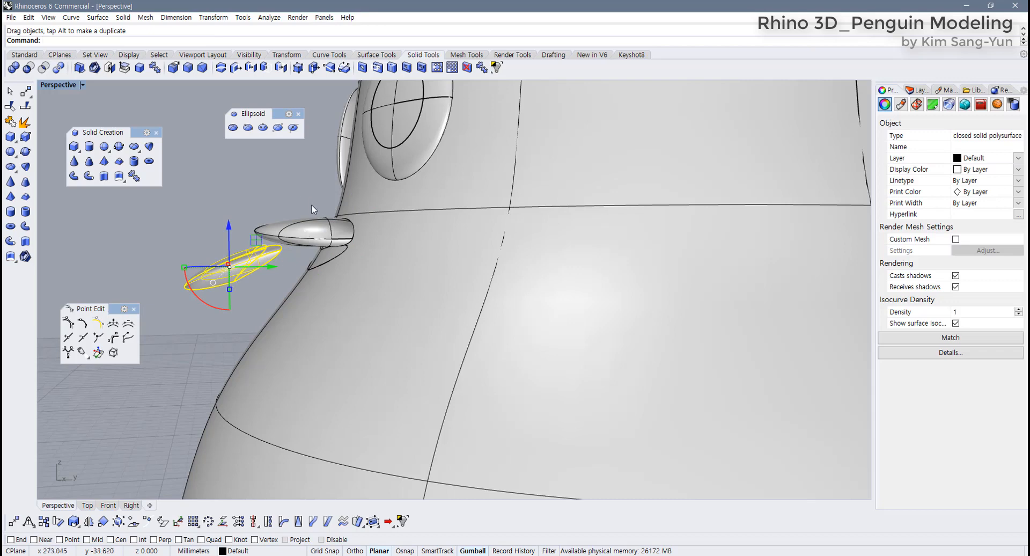
{"action": "left_click", "coordinate": [314, 209]}
{"action": "left_click_drag", "start_coordinate": [312, 214], "coordinate": [368, 302]}
{"action": "left_click_drag", "start_coordinate": [294, 193], "coordinate": [378, 298]}
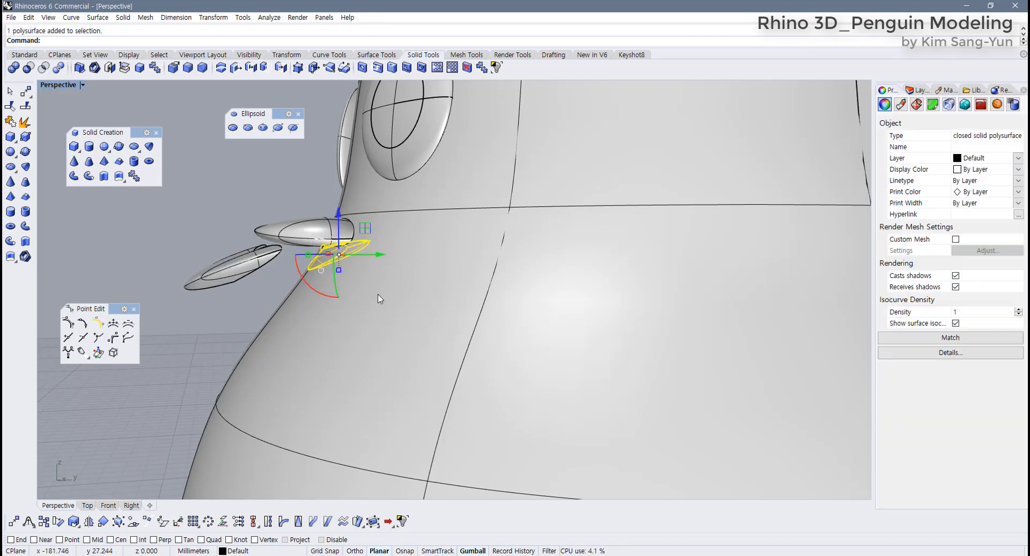
{"action": "key", "text": "ctrl+z"}
Step: Delete the lower beak's leftover piece inside the body
{"action": "left_click", "coordinate": [296, 198]}
{"action": "left_click_drag", "start_coordinate": [294, 196], "coordinate": [384, 293]}
{"action": "key", "text": "Delete"}
Step: Pull both trimmed beak pieces out from the body to inspect their cut ends, and undo the move
{"action": "scroll", "coordinate": [394, 295], "scroll_direction": "down", "scroll_amount": 3}
{"action": "right_click_drag", "start_coordinate": [391, 289], "coordinate": [663, 279]}
{"action": "scroll", "coordinate": [598, 235], "scroll_direction": "up", "scroll_amount": 3}
{"action": "left_click_drag", "start_coordinate": [563, 270], "coordinate": [565, 269]}
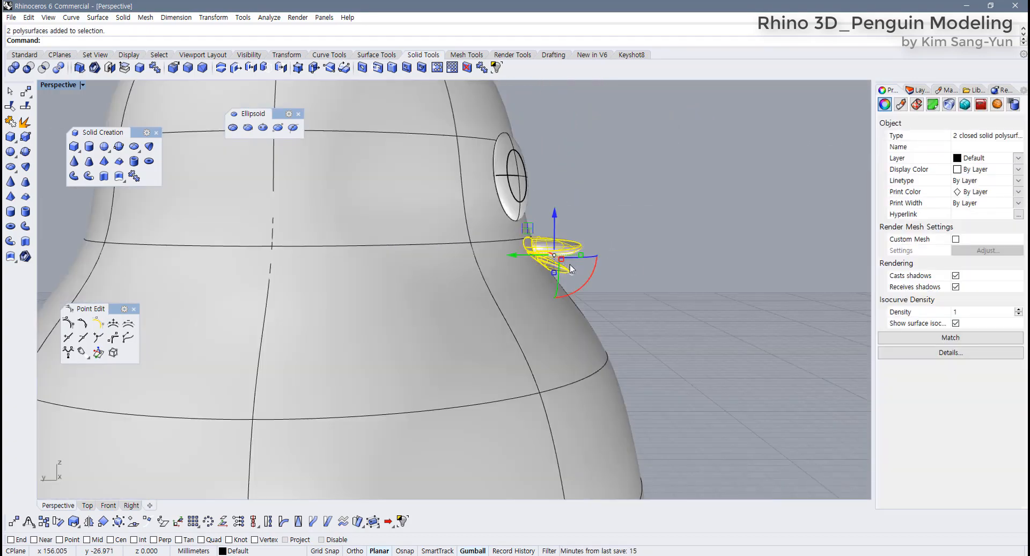
{"action": "left_click", "coordinate": [636, 225]}
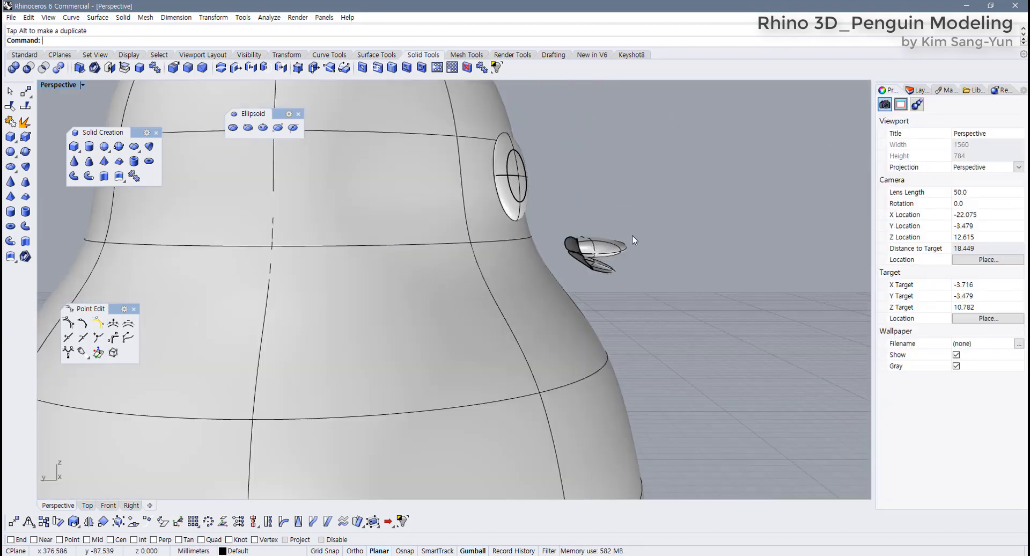
{"action": "right_click_drag", "start_coordinate": [632, 235], "coordinate": [511, 254]}
{"action": "scroll", "coordinate": [307, 278], "scroll_direction": "up", "scroll_amount": 2}
{"action": "key", "text": "ctrl+z"}
{"action": "scroll", "coordinate": [313, 273], "scroll_direction": "down", "scroll_amount": 6}
{"action": "scroll", "coordinate": [314, 276], "scroll_direction": "down", "scroll_amount": 5}
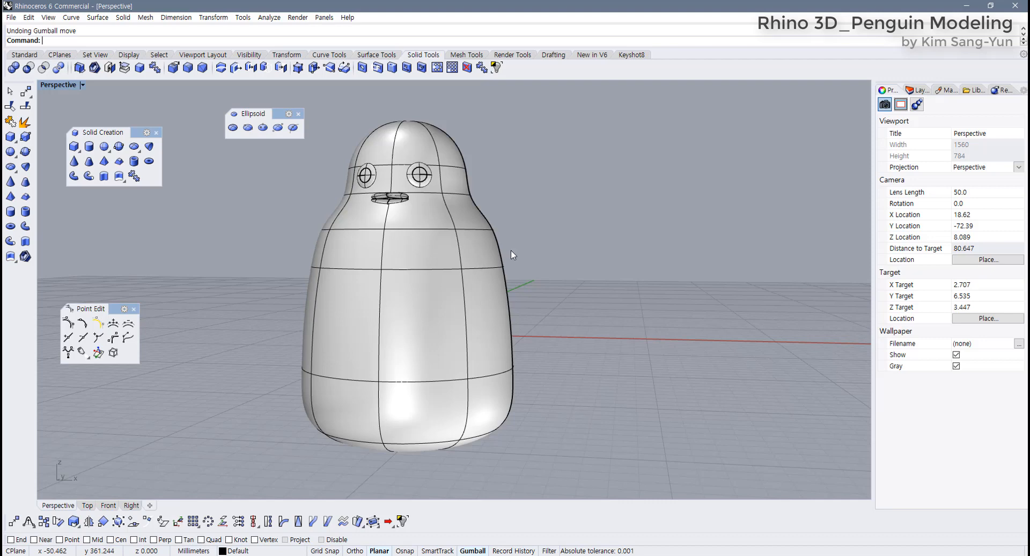
Step: Restore the four-viewport layout and frame the whole penguin in the Top, Front and Right views
{"action": "double_click", "coordinate": [63, 85]}
{"action": "right_click_drag", "start_coordinate": [523, 451], "coordinate": [521, 415]}
{"action": "scroll", "coordinate": [521, 416], "scroll_direction": "down", "scroll_amount": 8}
{"action": "scroll", "coordinate": [368, 456], "scroll_direction": "down", "scroll_amount": 12}
{"action": "right_click_drag", "start_coordinate": [375, 483], "coordinate": [307, 403]}
{"action": "right_click_drag", "start_coordinate": [540, 421], "coordinate": [556, 394]}
{"action": "scroll", "coordinate": [540, 379], "scroll_direction": "down", "scroll_amount": 6}
{"action": "right_click_drag", "start_coordinate": [316, 365], "coordinate": [295, 405]}
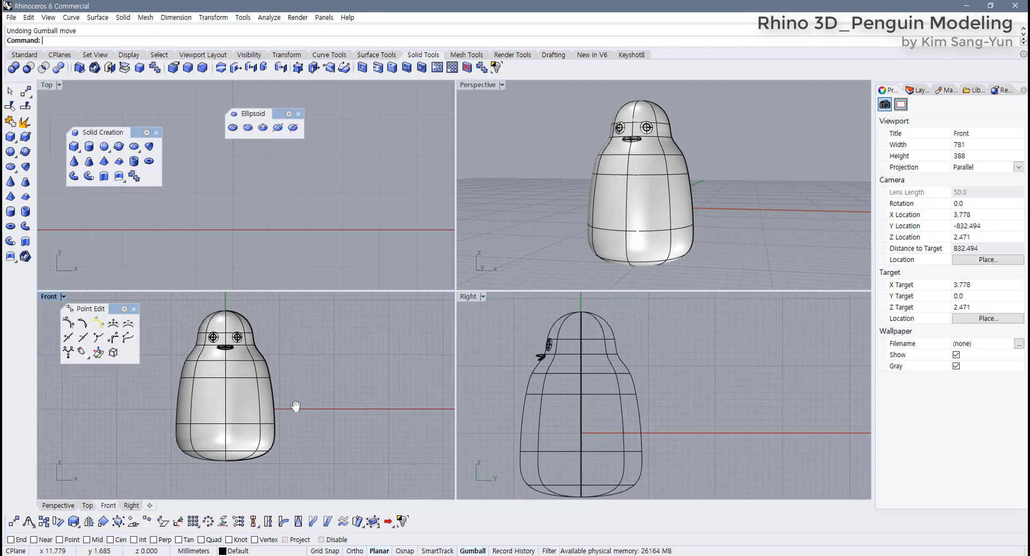
{"action": "scroll", "coordinate": [307, 237], "scroll_direction": "down", "scroll_amount": 16}
{"action": "scroll", "coordinate": [298, 209], "scroll_direction": "down", "scroll_amount": 5}
{"action": "right_click_drag", "start_coordinate": [251, 240], "coordinate": [286, 203]}
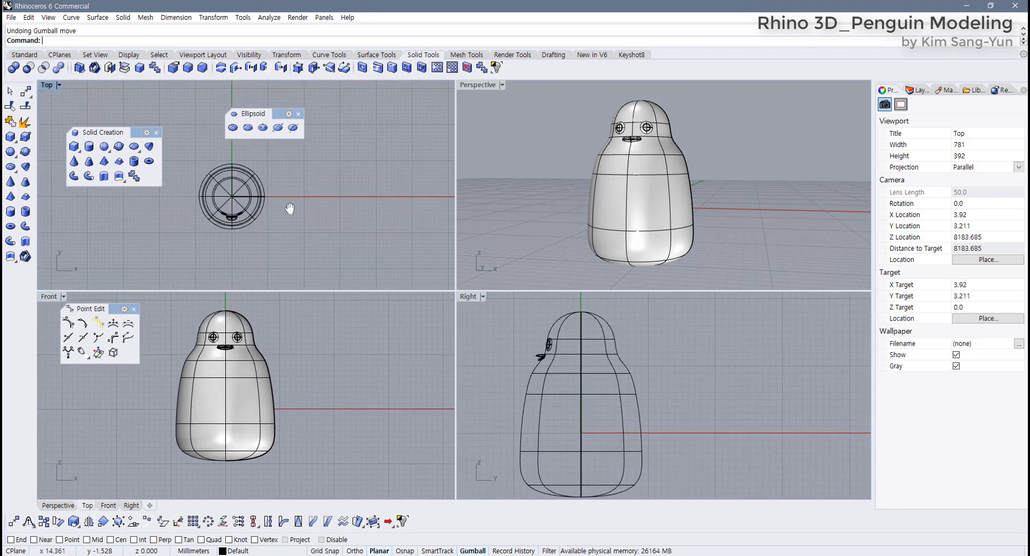
Step: Create a small sphere beside the penguin's body, centred near the X axis in the Top view
{"action": "left_click", "coordinate": [101, 149]}
{"action": "scroll", "coordinate": [297, 211], "scroll_direction": "up", "scroll_amount": 1}
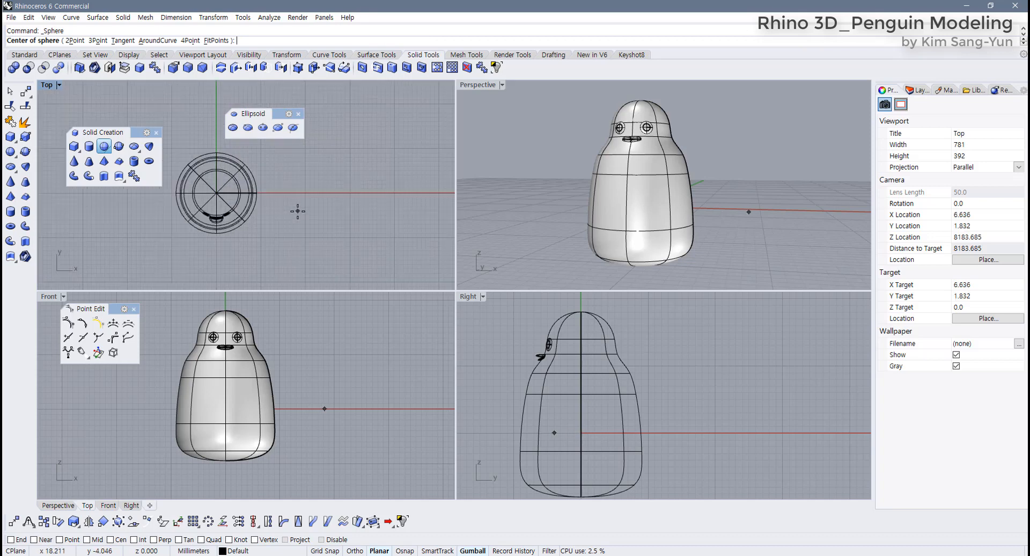
{"action": "scroll", "coordinate": [286, 193], "scroll_direction": "up", "scroll_amount": 5}
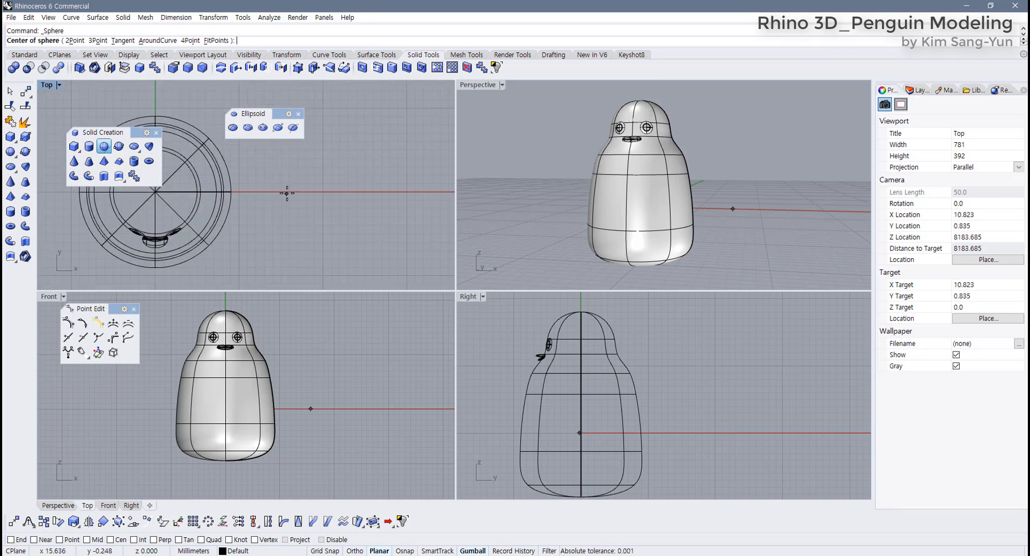
{"action": "left_click", "coordinate": [287, 192]}
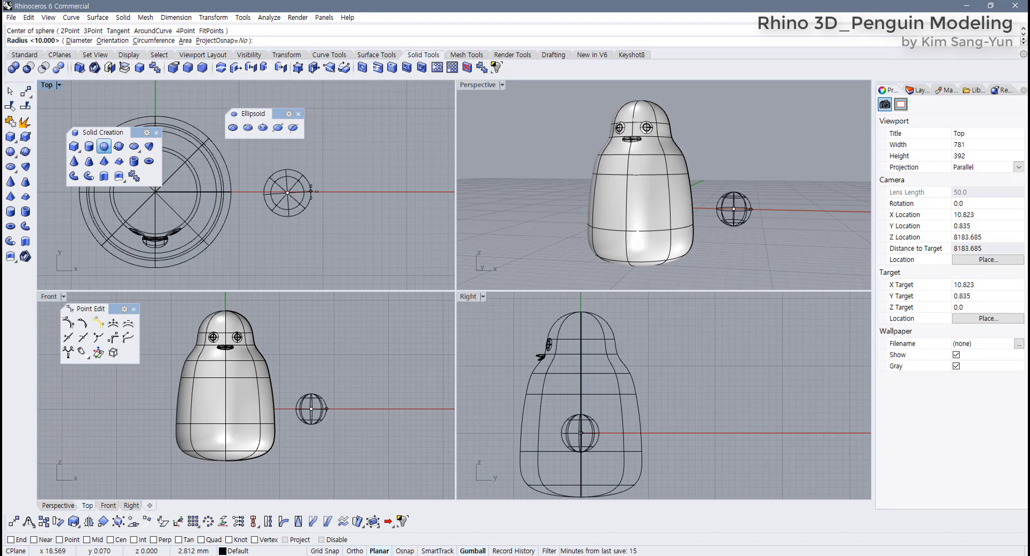
{"action": "left_click", "coordinate": [305, 192]}
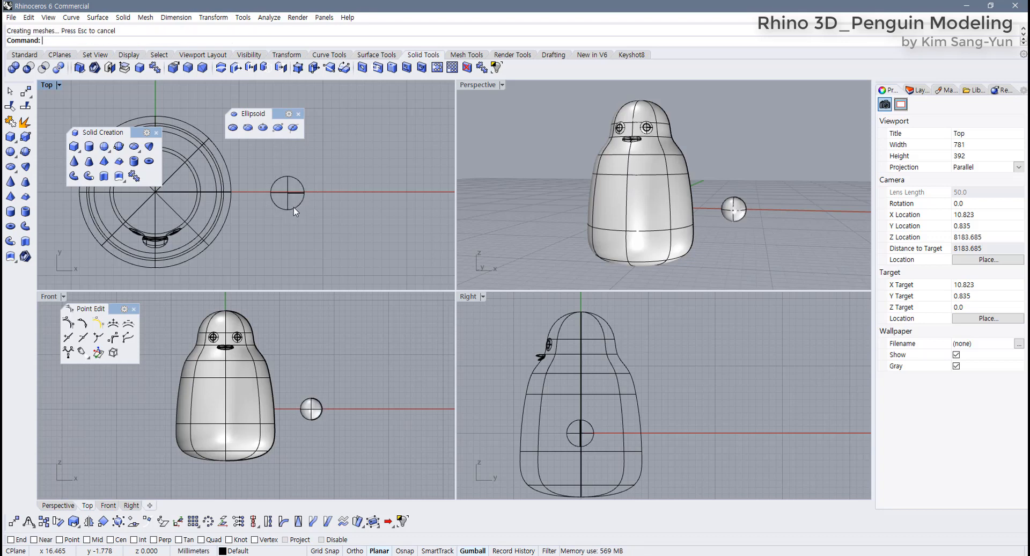
Step: Move the sphere about 12 mm along Y in the Right view so it sits clear behind the body outline
{"action": "left_click", "coordinate": [294, 207]}
{"action": "right_click_drag", "start_coordinate": [612, 416], "coordinate": [588, 384]}
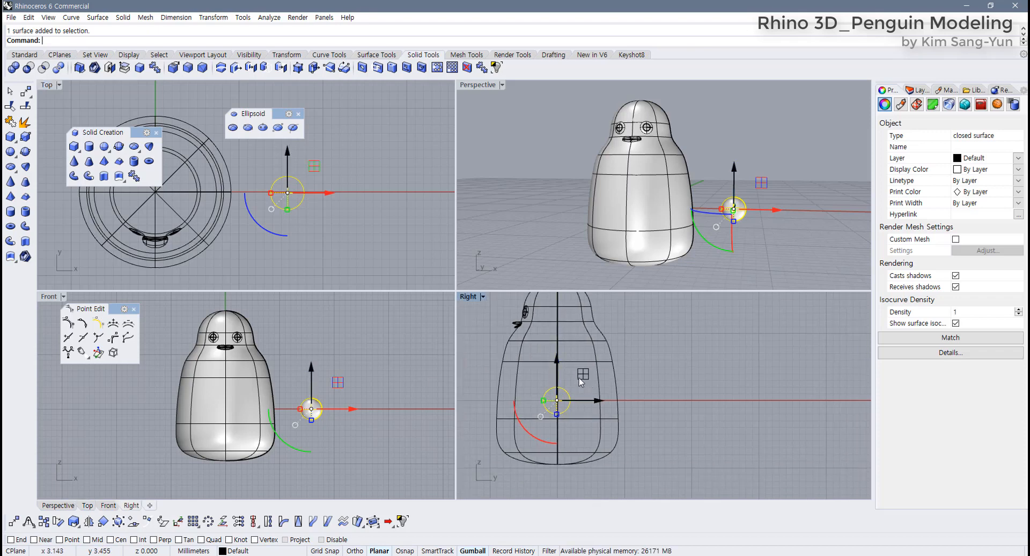
{"action": "left_click_drag", "start_coordinate": [586, 378], "coordinate": [671, 378]}
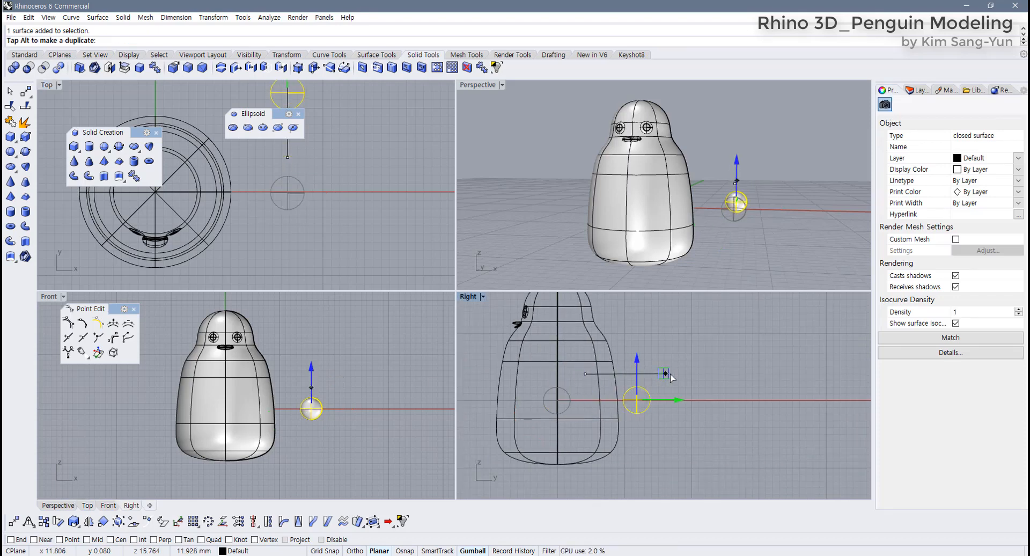
Step: Rebuild the sphere with point count 8 in U and V and degree 3 in both directions, deleting the input
{"action": "double_click", "coordinate": [467, 296]}
{"action": "scroll", "coordinate": [407, 322], "scroll_direction": "down", "scroll_amount": 3}
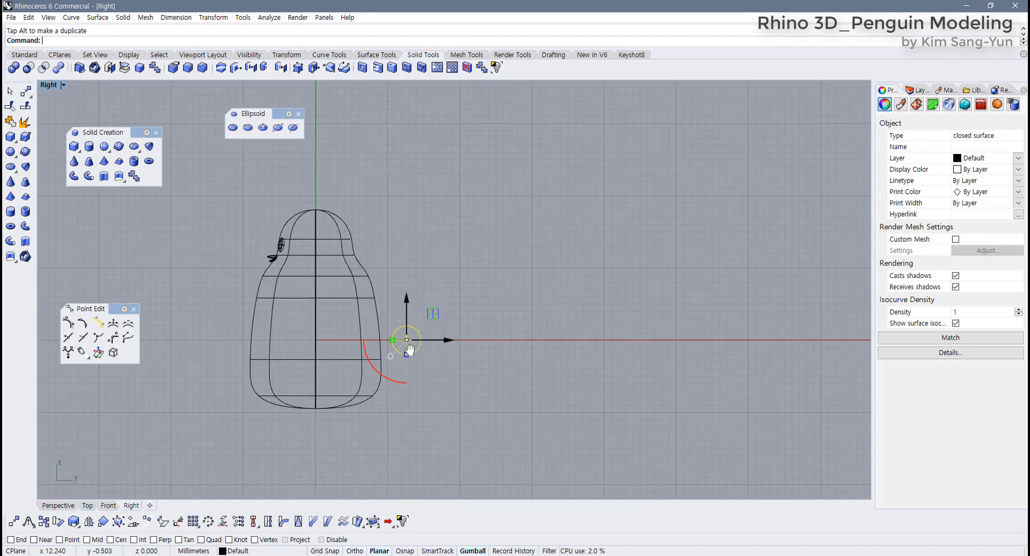
{"action": "scroll", "coordinate": [409, 328], "scroll_direction": "up", "scroll_amount": 3}
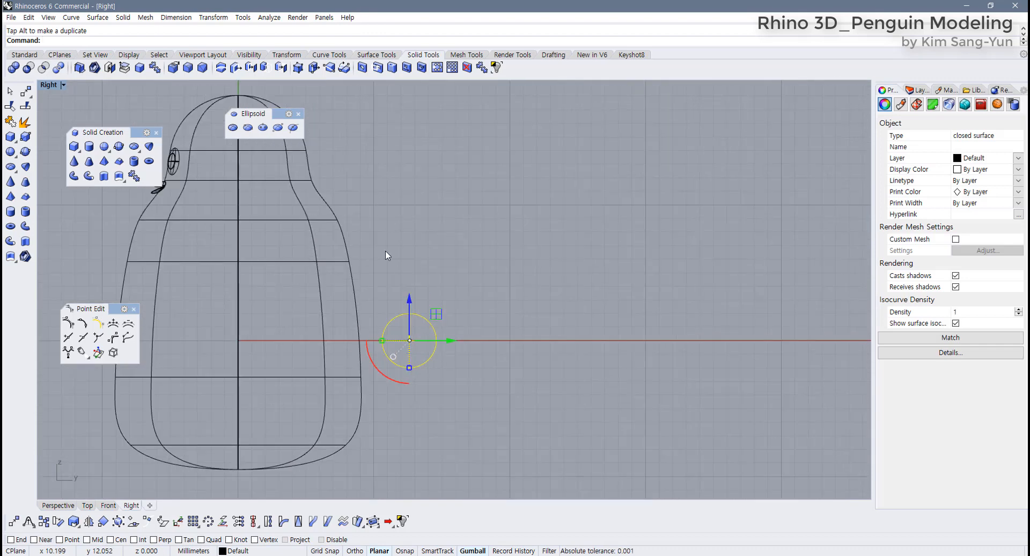
{"action": "scroll", "coordinate": [401, 317], "scroll_direction": "up", "scroll_amount": 1}
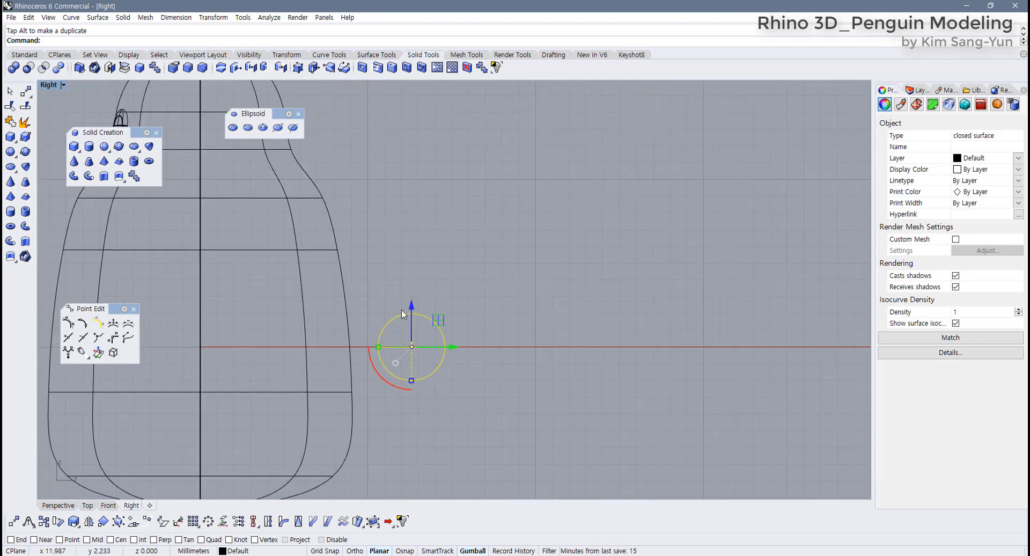
{"action": "left_click", "coordinate": [375, 57]}
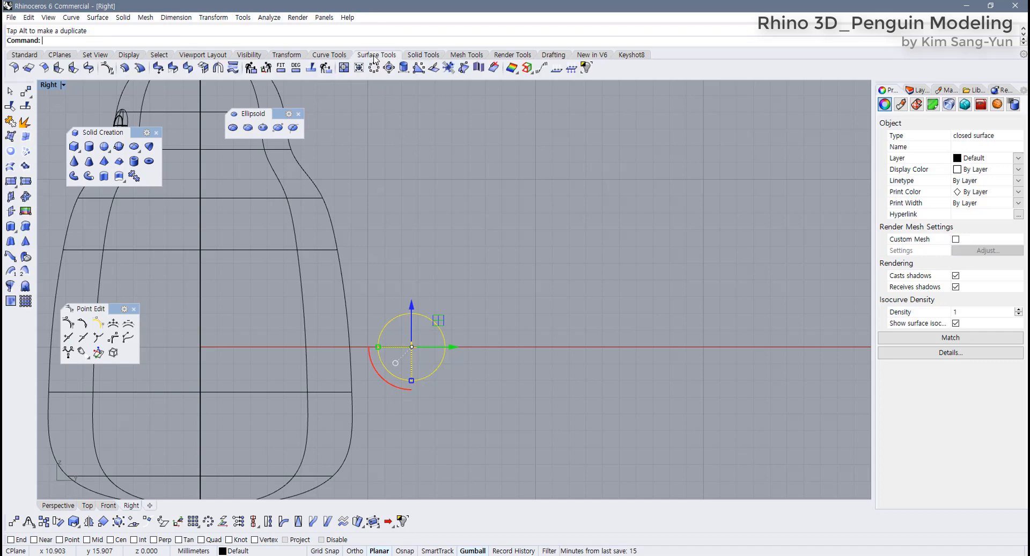
{"action": "left_click", "coordinate": [251, 68]}
{"action": "left_click", "coordinate": [377, 158]}
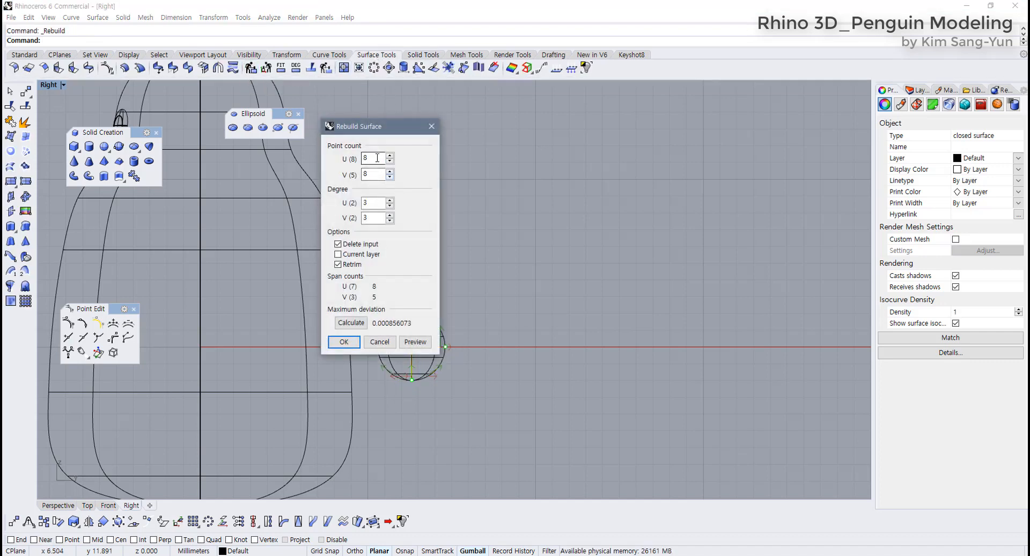
{"action": "left_click", "coordinate": [343, 342]}
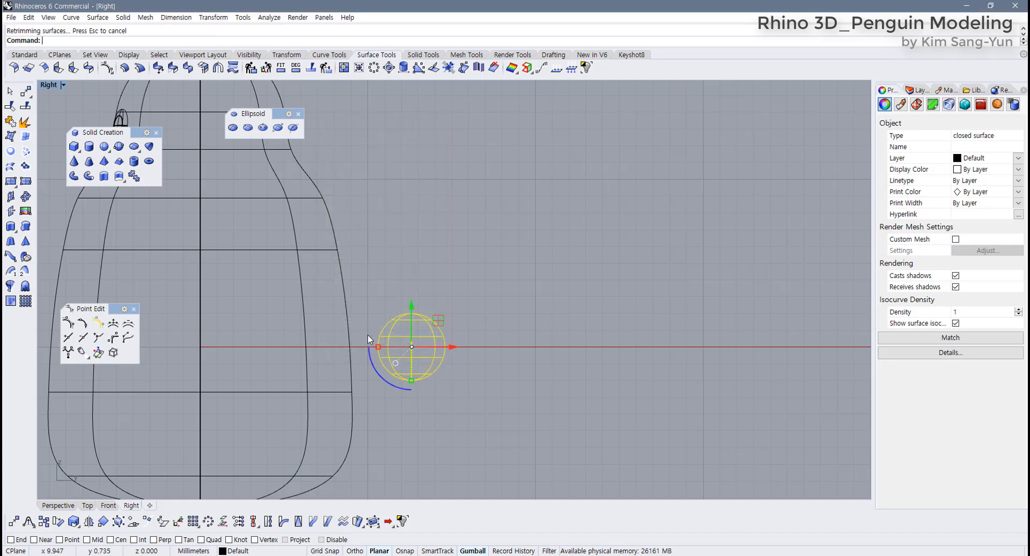
Step: Stretch the sphere vertically into a long, narrow ellipsoid and centre it over the body outline in the Right view
{"action": "right_click_drag", "start_coordinate": [368, 334], "coordinate": [467, 305]}
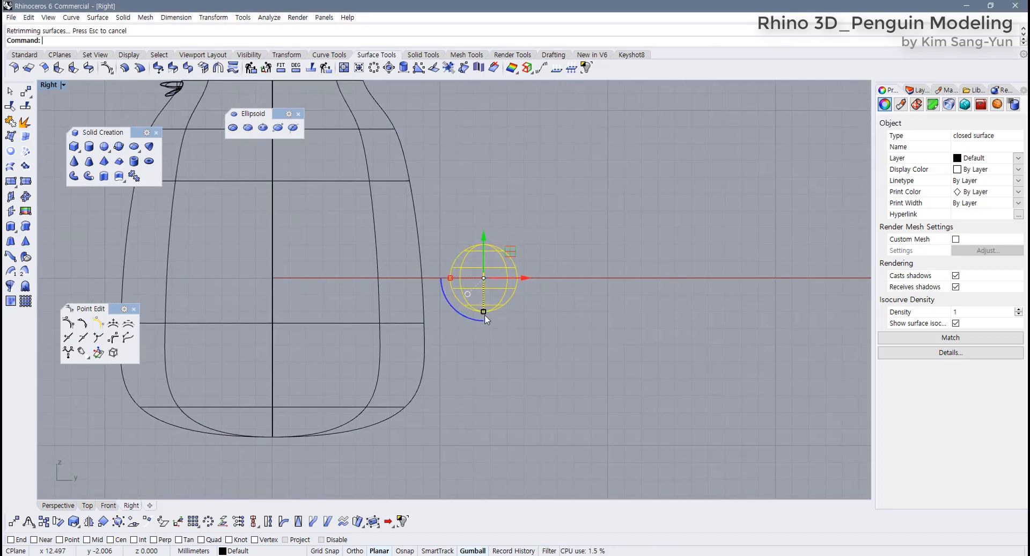
{"action": "left_click_drag", "start_coordinate": [484, 316], "coordinate": [494, 411]}
{"action": "scroll", "coordinate": [494, 411], "scroll_direction": "down", "scroll_amount": 6}
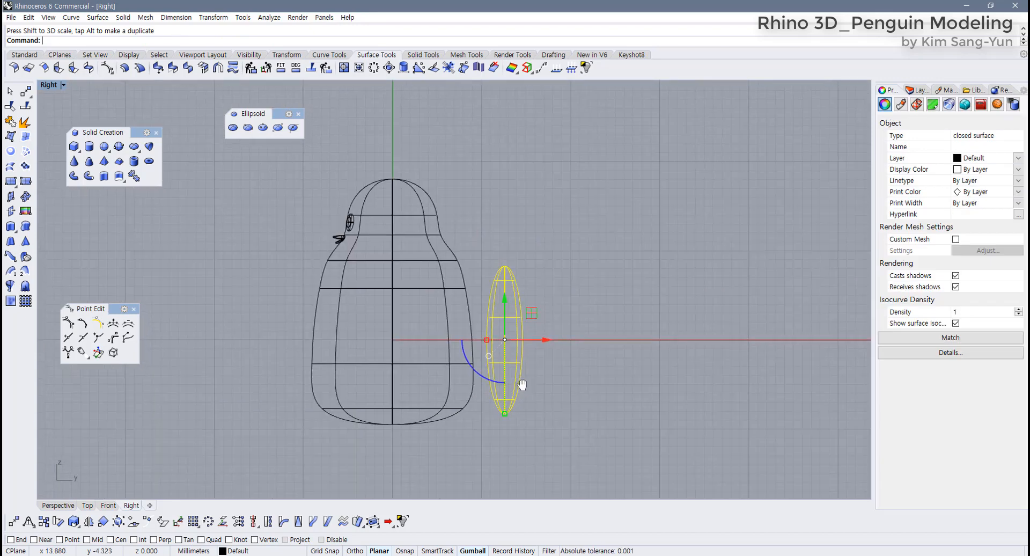
{"action": "left_click_drag", "start_coordinate": [532, 320], "coordinate": [422, 302]}
{"action": "left_click_drag", "start_coordinate": [394, 396], "coordinate": [394, 394]}
{"action": "scroll", "coordinate": [390, 365], "scroll_direction": "up", "scroll_amount": 1}
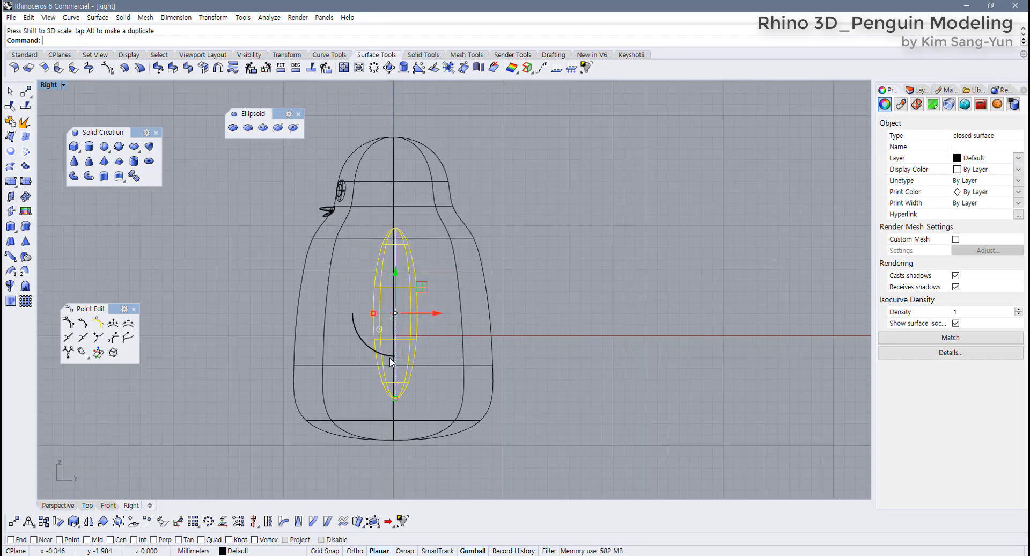
Step: Turn on the ellipsoid's control points, then shift and rotate its bottom tip points toward the beak side to curve the tip forward
{"action": "key", "text": "F10"}
{"action": "scroll", "coordinate": [395, 361], "scroll_direction": "up", "scroll_amount": 1}
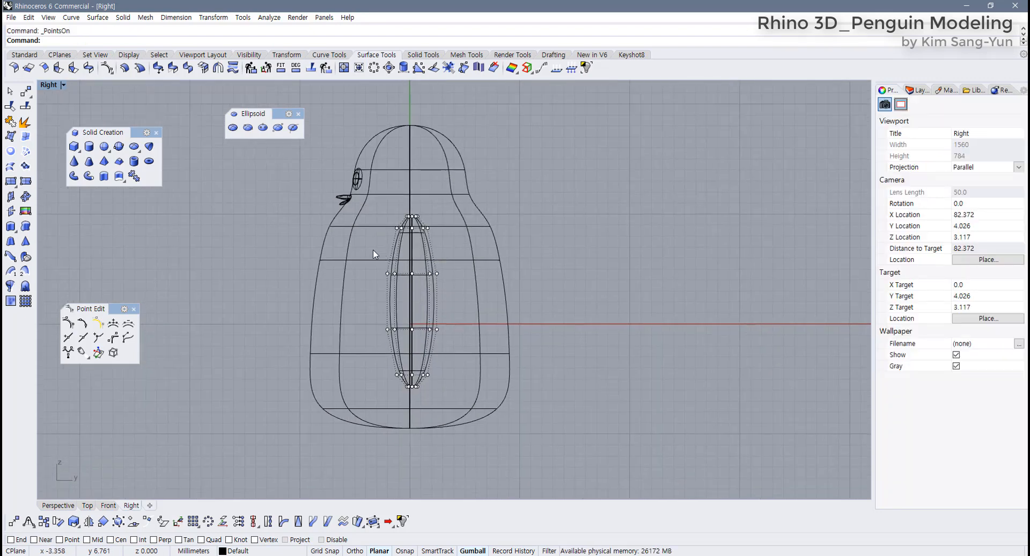
{"action": "left_click_drag", "start_coordinate": [383, 379], "coordinate": [446, 372]}
{"action": "left_click", "coordinate": [459, 377]}
{"action": "scroll", "coordinate": [459, 377], "scroll_direction": "up", "scroll_amount": 3}
{"action": "left_click_drag", "start_coordinate": [335, 397], "coordinate": [398, 436]}
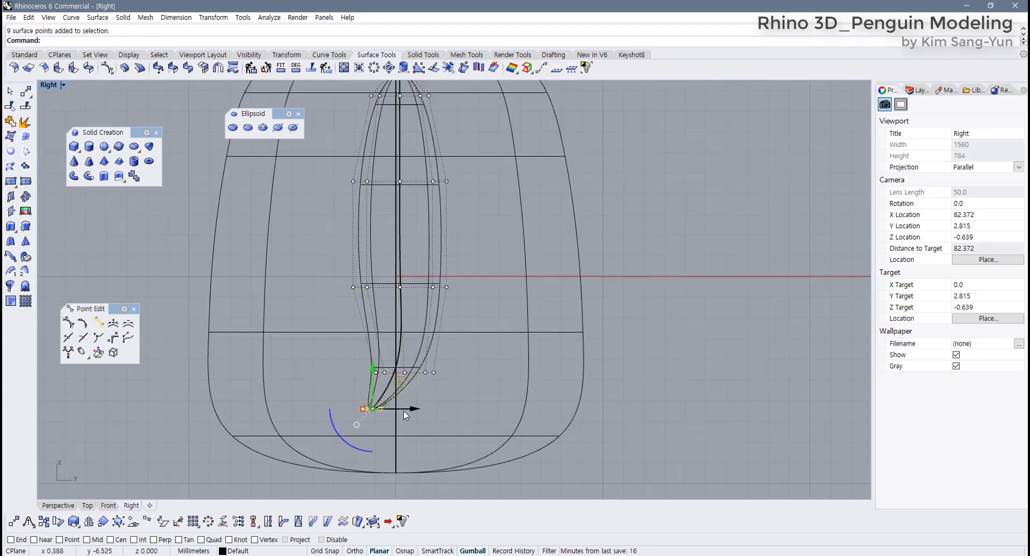
{"action": "scroll", "coordinate": [403, 409], "scroll_direction": "up", "scroll_amount": 2}
{"action": "left_click_drag", "start_coordinate": [337, 447], "coordinate": [331, 429]}
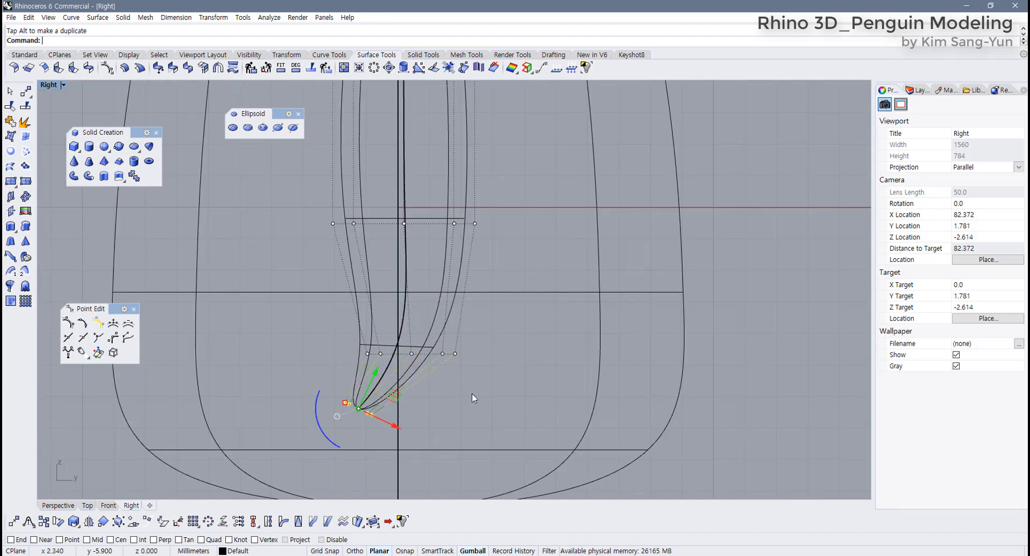
Step: Rotate the second-lowest row of control points toward the curved tip and reposition the tip points in the Right view
{"action": "scroll", "coordinate": [440, 385], "scroll_direction": "down", "scroll_amount": 5}
{"action": "scroll", "coordinate": [357, 394], "scroll_direction": "up", "scroll_amount": 3}
{"action": "left_click_drag", "start_coordinate": [356, 394], "coordinate": [448, 415]}
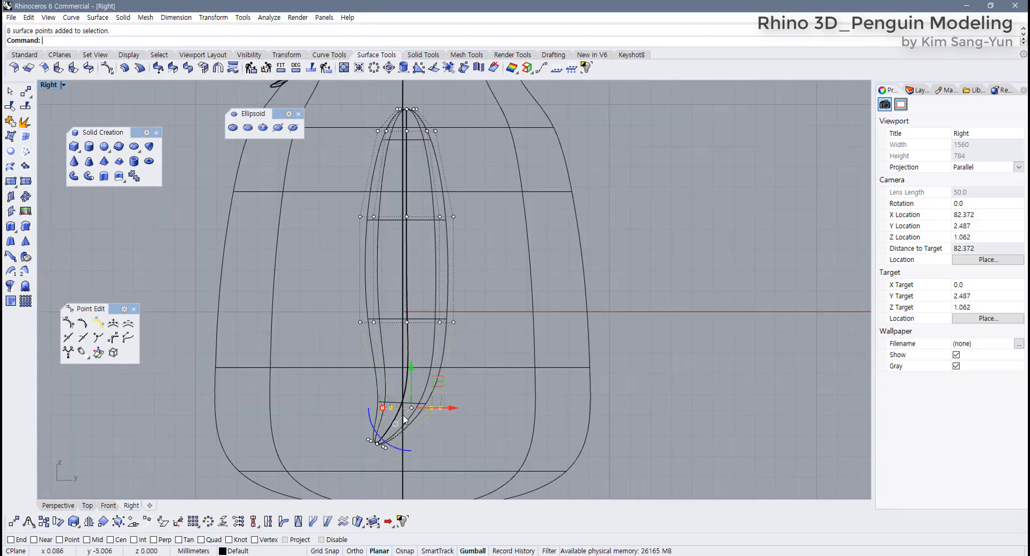
{"action": "scroll", "coordinate": [374, 424], "scroll_direction": "up", "scroll_amount": 2}
{"action": "left_click_drag", "start_coordinate": [374, 423], "coordinate": [367, 415]}
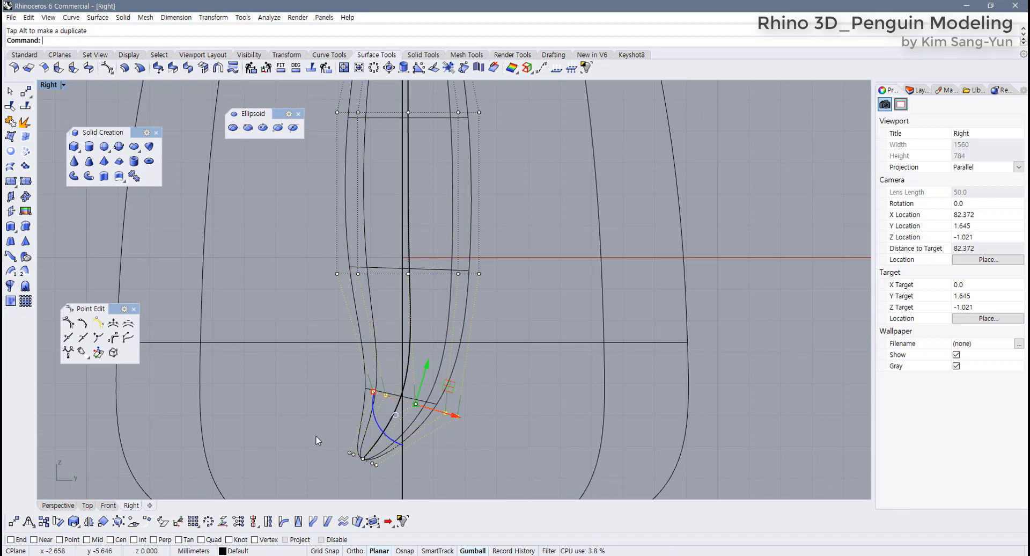
{"action": "left_click_drag", "start_coordinate": [312, 438], "coordinate": [400, 505]}
{"action": "left_click_drag", "start_coordinate": [338, 478], "coordinate": [355, 469]}
{"action": "scroll", "coordinate": [438, 334], "scroll_direction": "down", "scroll_amount": 2}
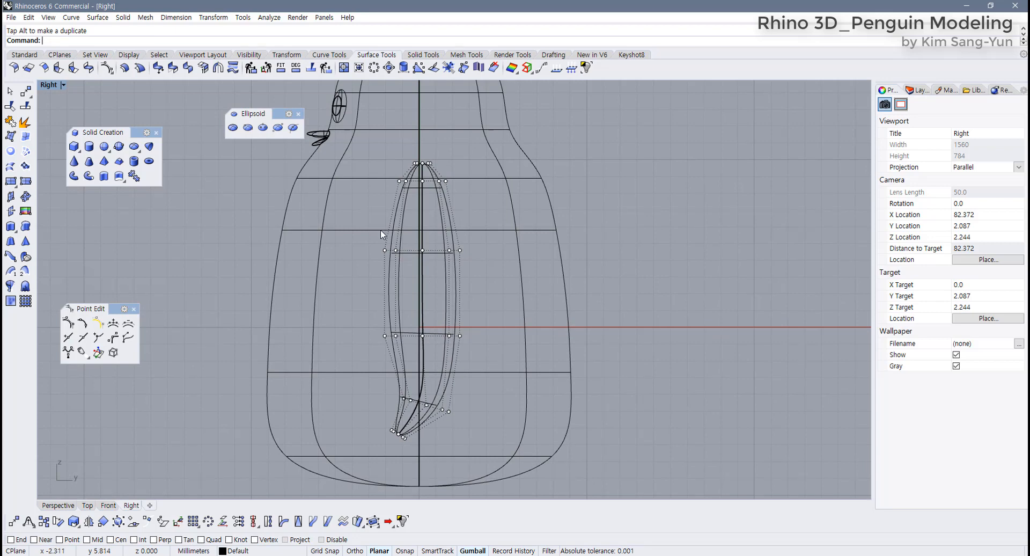
Step: Shift the wing's upper-middle control-point row toward the beak side and widen the three rows above the curved tip along Y
{"action": "left_click_drag", "start_coordinate": [381, 230], "coordinate": [448, 252]}
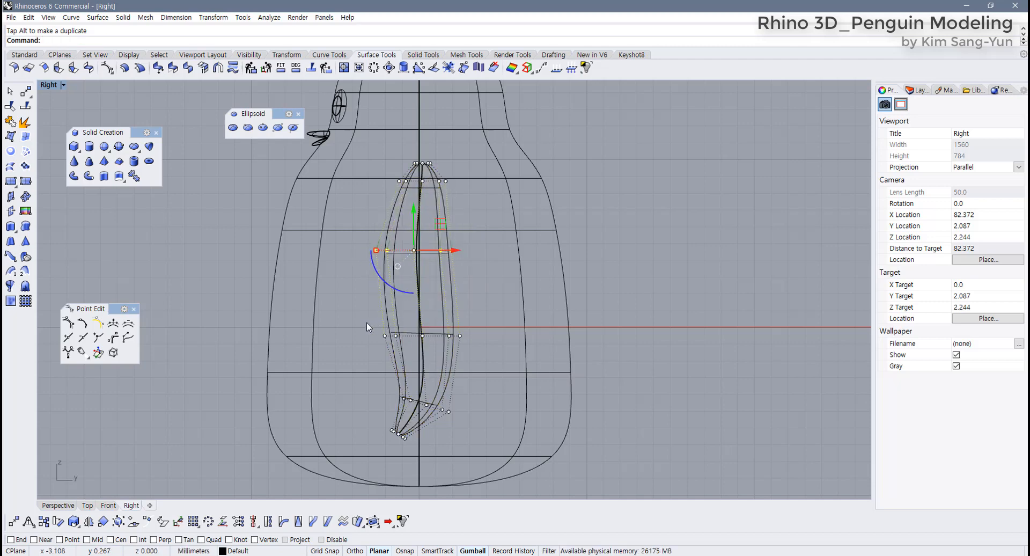
{"action": "mouse_move", "coordinate": [367, 323]}
{"action": "left_mouse_down"}
{"action": "mouse_move", "coordinate": [479, 350]}
{"action": "mouse_move", "coordinate": [379, 337]}
{"action": "left_mouse_up"}
{"action": "mouse_move", "coordinate": [359, 243]}
{"action": "left_mouse_down"}
{"action": "mouse_move", "coordinate": [416, 261]}
{"action": "mouse_move", "coordinate": [374, 255]}
{"action": "left_mouse_up"}
{"action": "left_click_drag", "start_coordinate": [369, 202], "coordinate": [467, 176]}
{"action": "left_click_drag", "start_coordinate": [399, 181], "coordinate": [388, 181]}
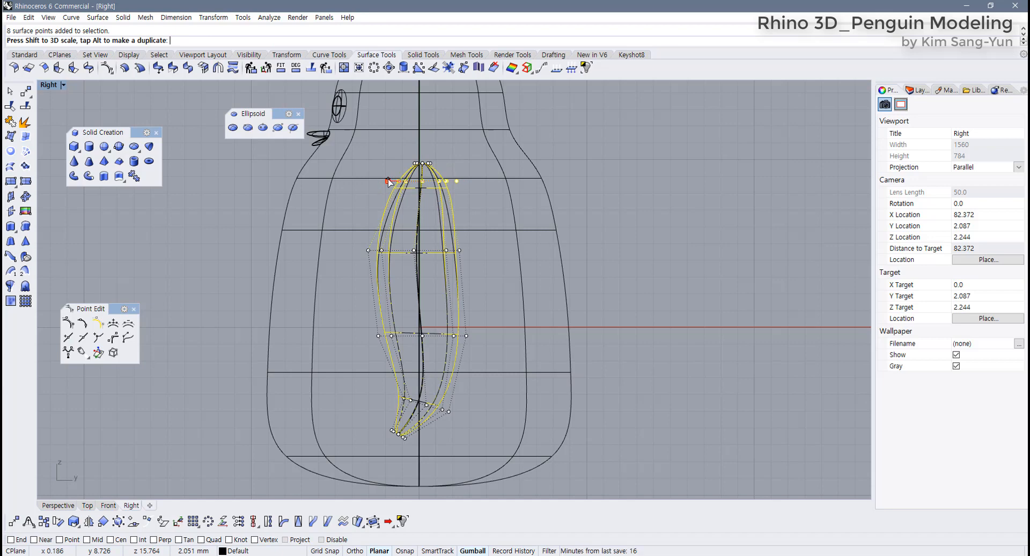
{"action": "left_click", "coordinate": [476, 230]}
{"action": "scroll", "coordinate": [449, 352], "scroll_direction": "down", "scroll_amount": 4}
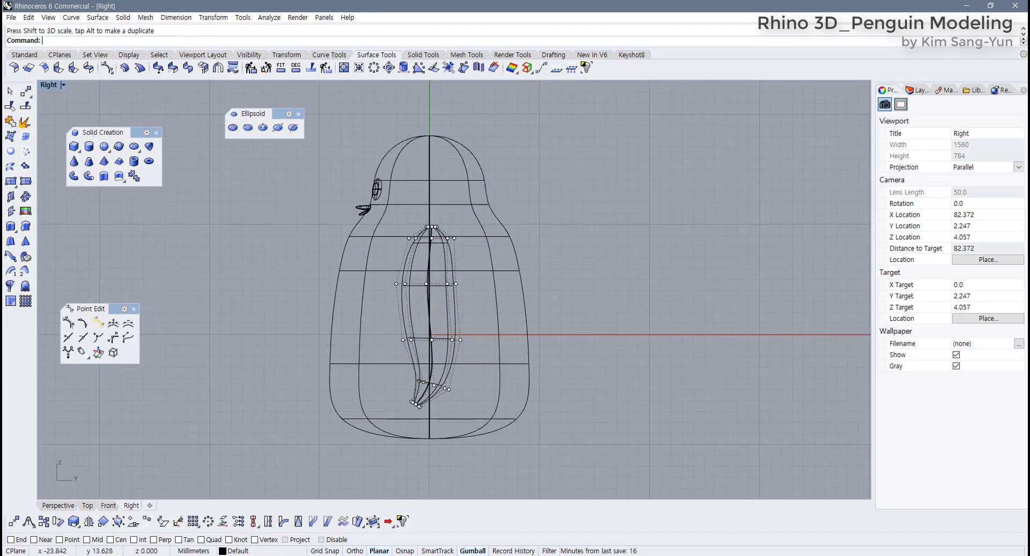
Step: Return to the four-view layout and scale the whole wing thinner along X in the Front view
{"action": "double_click", "coordinate": [47, 86]}
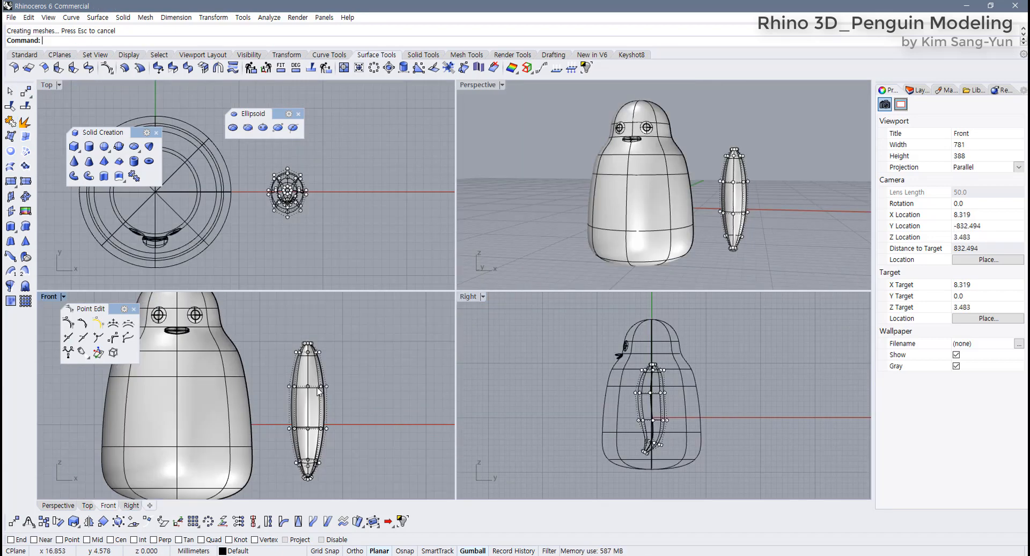
{"action": "left_click_drag", "start_coordinate": [287, 321], "coordinate": [345, 465]}
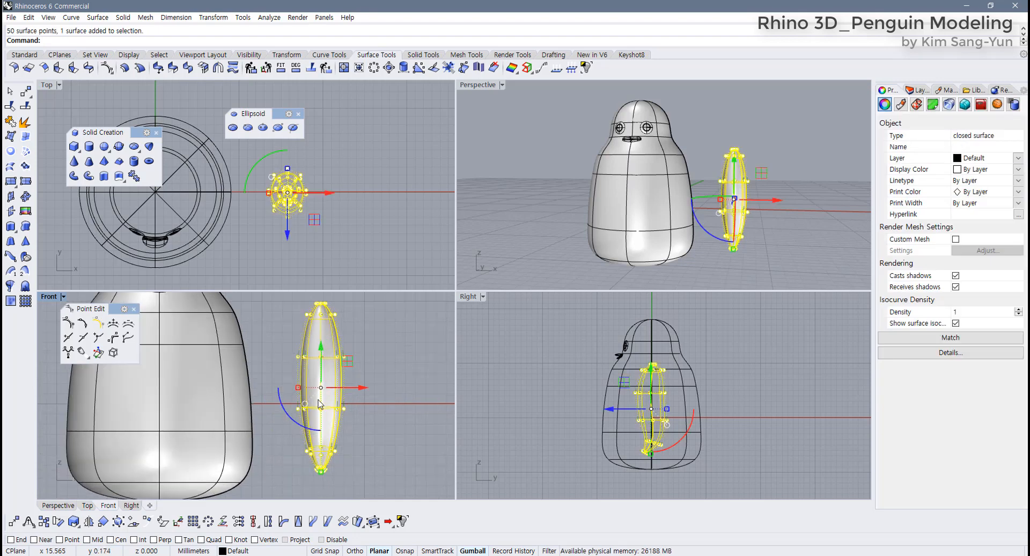
{"action": "left_click_drag", "start_coordinate": [299, 388], "coordinate": [307, 392]}
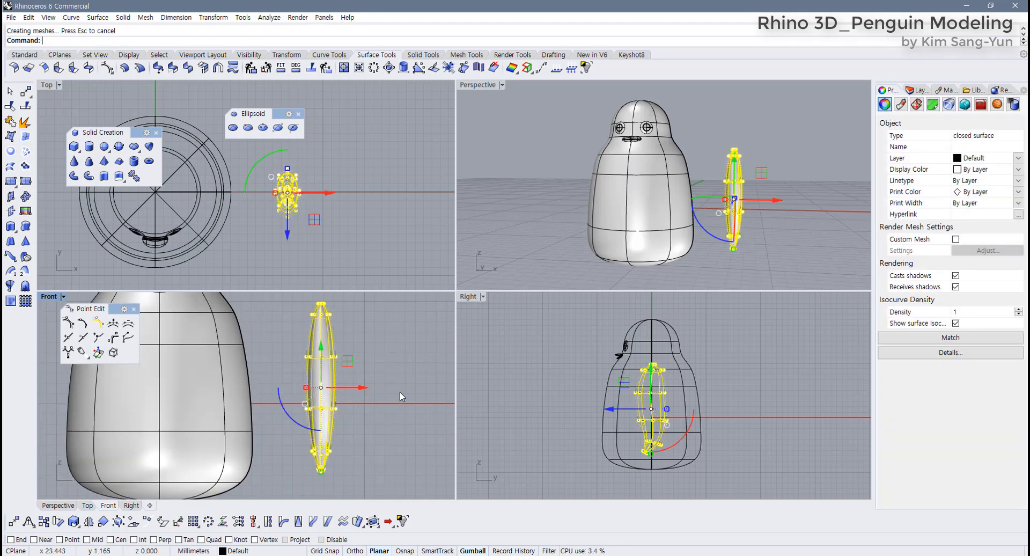
{"action": "key", "text": "Escape"}
Step: Scale the wing's two middle control-point rows narrower along X in the Front view
{"action": "left_click_drag", "start_coordinate": [291, 352], "coordinate": [359, 417]}
{"action": "key", "text": "ctrl+z"}
{"action": "scroll", "coordinate": [325, 398], "scroll_direction": "up", "scroll_amount": 4}
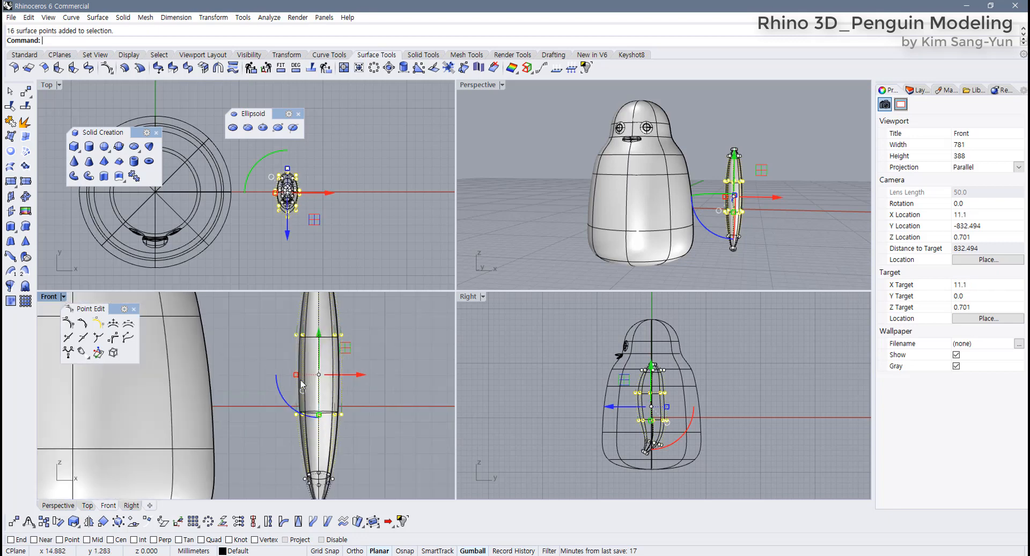
{"action": "left_click_drag", "start_coordinate": [296, 374], "coordinate": [304, 374]}
{"action": "left_click", "coordinate": [384, 408]}
{"action": "scroll", "coordinate": [384, 410], "scroll_direction": "down", "scroll_amount": 5}
{"action": "scroll", "coordinate": [379, 420], "scroll_direction": "up", "scroll_amount": 1}
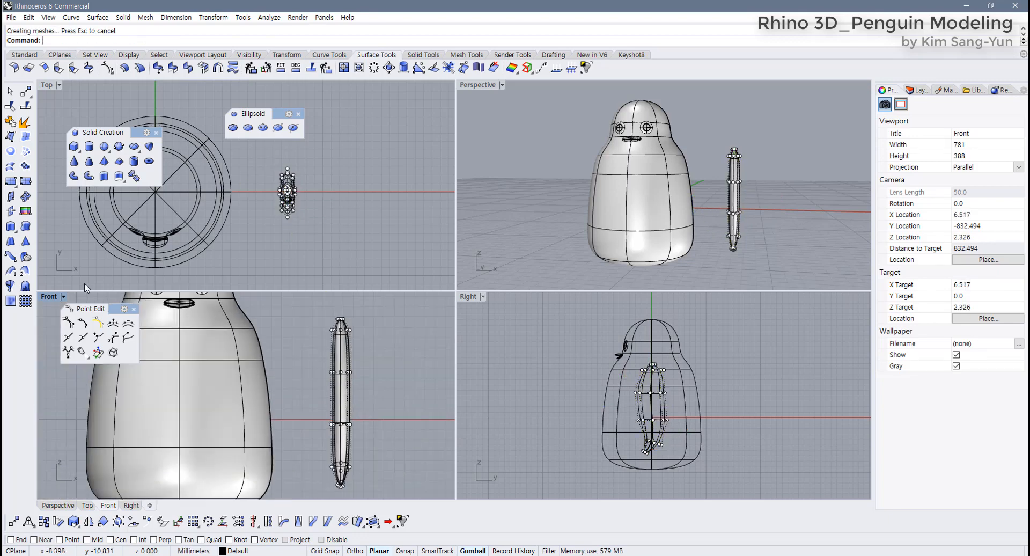
Step: Maximize the Front view and narrow the wing's lower control-point rows along X to taper it toward the tip
{"action": "double_click", "coordinate": [53, 296]}
{"action": "scroll", "coordinate": [510, 363], "scroll_direction": "up", "scroll_amount": 5}
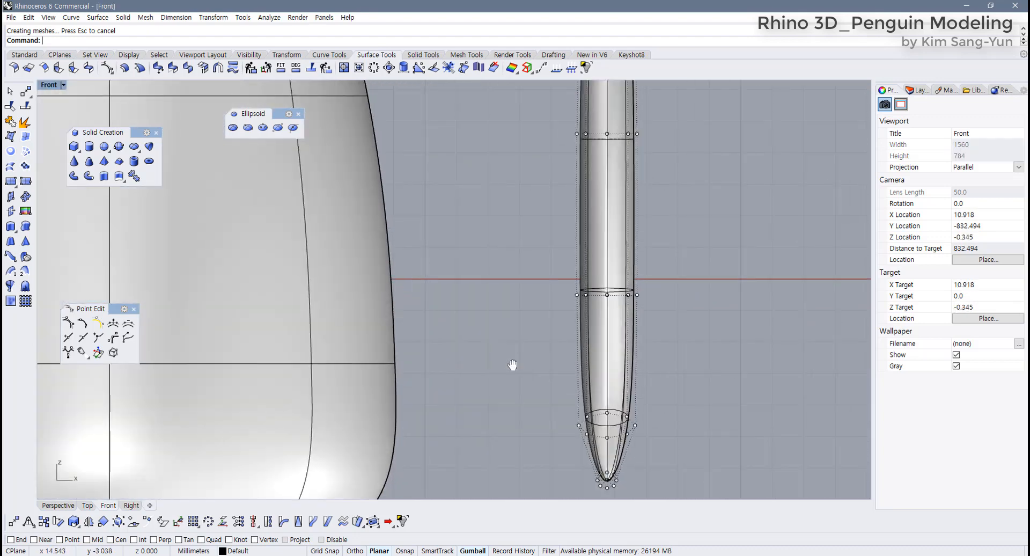
{"action": "left_click_drag", "start_coordinate": [539, 387], "coordinate": [585, 418]}
{"action": "left_click_drag", "start_coordinate": [480, 381], "coordinate": [493, 380]}
{"action": "scroll", "coordinate": [501, 347], "scroll_direction": "down", "scroll_amount": 4}
{"action": "right_click_drag", "start_coordinate": [502, 316], "coordinate": [484, 399]}
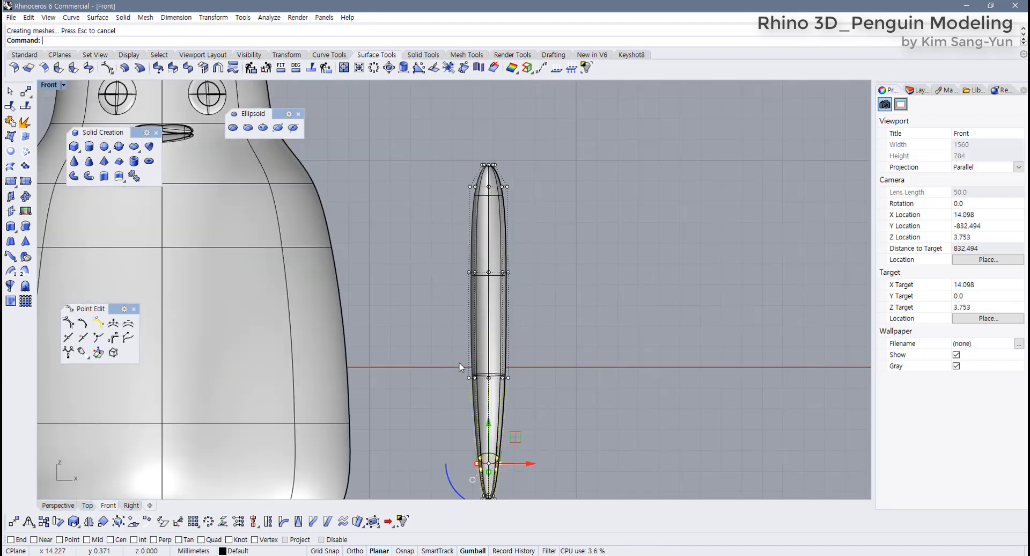
{"action": "left_click_drag", "start_coordinate": [459, 363], "coordinate": [474, 377]}
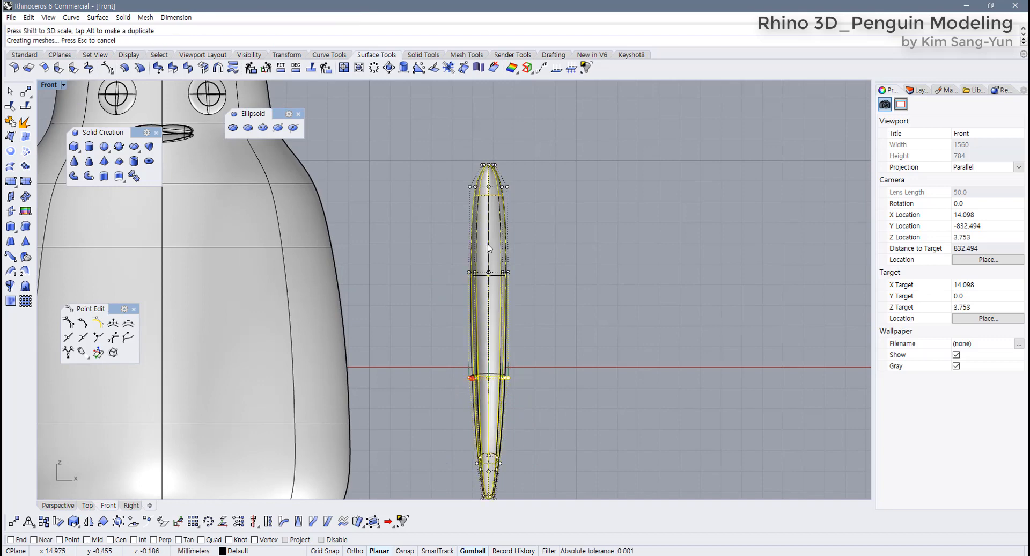
{"action": "right_click_drag", "start_coordinate": [504, 249], "coordinate": [491, 291]}
Step: Adjust the X width of the upper control-point rows so the wing is slightly thicker near its shoulder
{"action": "left_click_drag", "start_coordinate": [405, 176], "coordinate": [561, 275]}
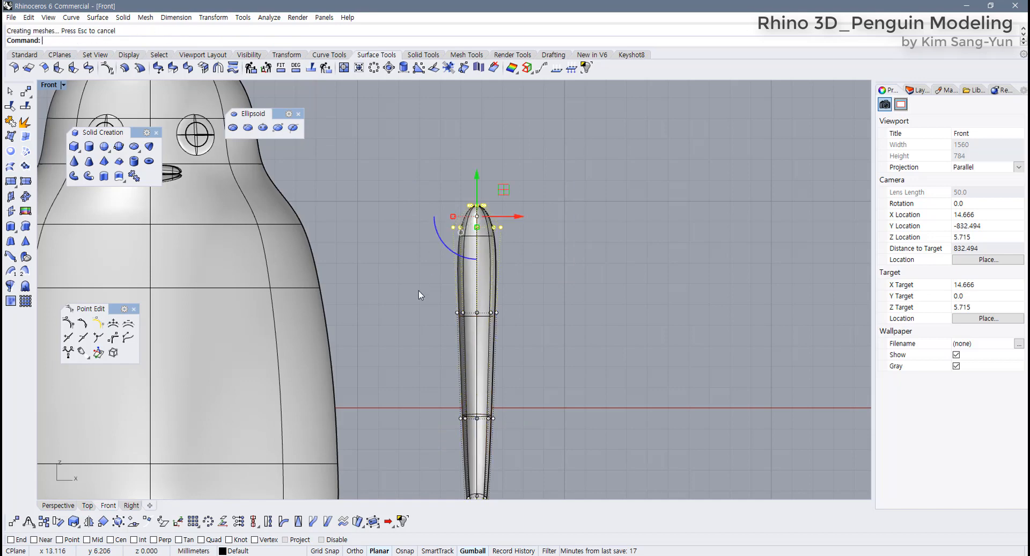
{"action": "left_click_drag", "start_coordinate": [419, 291], "coordinate": [506, 337]}
{"action": "left_click_drag", "start_coordinate": [457, 313], "coordinate": [451, 314]}
{"action": "left_click", "coordinate": [548, 336]}
{"action": "scroll", "coordinate": [549, 336], "scroll_direction": "down", "scroll_amount": 4}
{"action": "right_click_drag", "start_coordinate": [536, 347], "coordinate": [526, 330]}
{"action": "scroll", "coordinate": [501, 346], "scroll_direction": "up", "scroll_amount": 2}
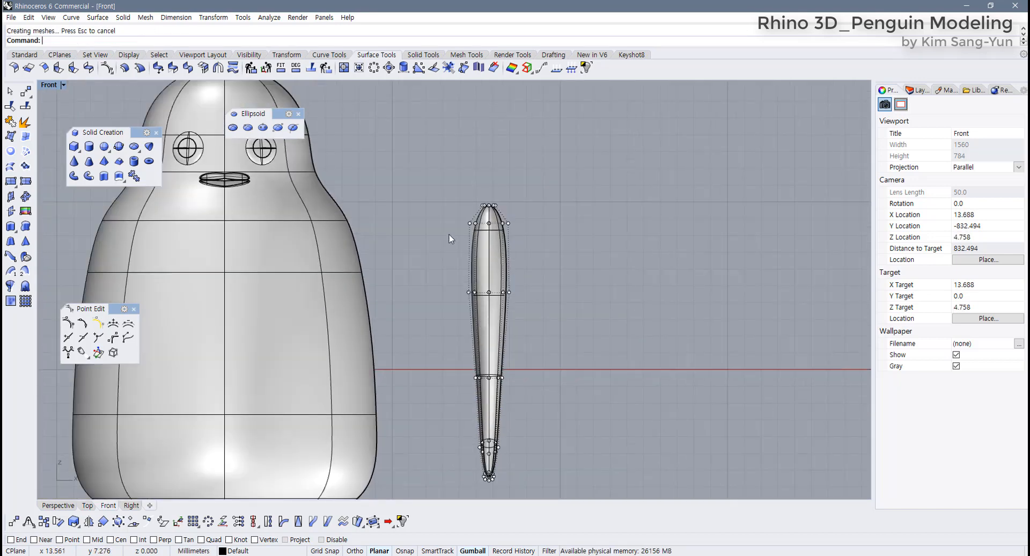
{"action": "left_click_drag", "start_coordinate": [438, 186], "coordinate": [562, 303]}
{"action": "left_click_drag", "start_coordinate": [469, 249], "coordinate": [470, 250]}
{"action": "left_click", "coordinate": [572, 285]}
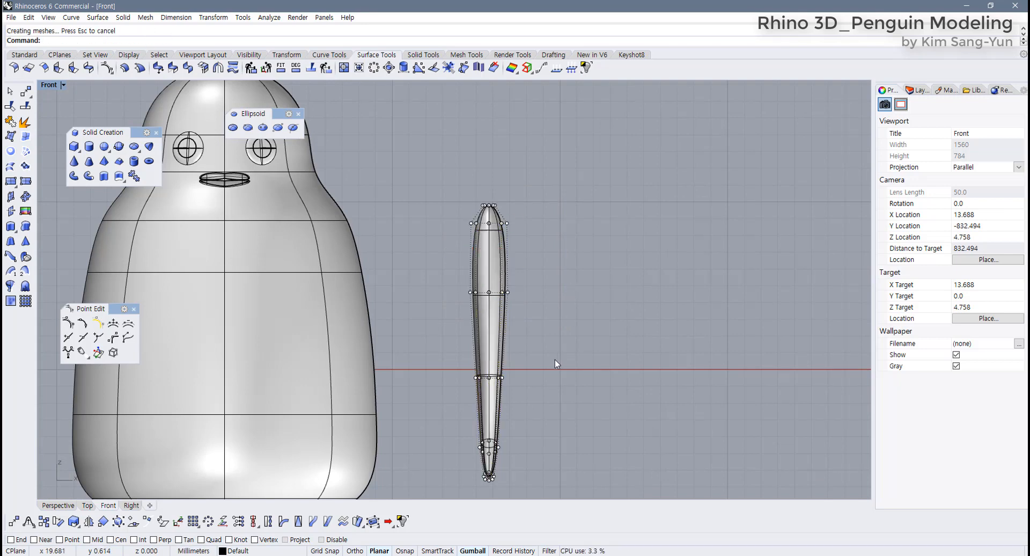
Step: Turn off the control points, move the wing against the body's side and rotate it so its tip angles outward
{"action": "key", "text": "F11"}
{"action": "scroll", "coordinate": [507, 306], "scroll_direction": "down", "scroll_amount": 2}
{"action": "left_click", "coordinate": [502, 310]}
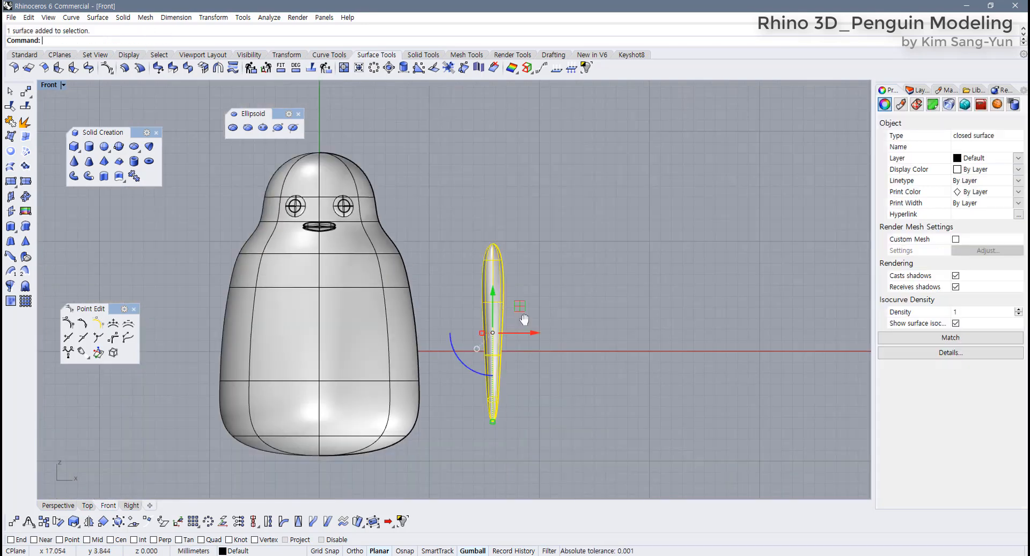
{"action": "key", "text": "alt"}
{"action": "left_click_drag", "start_coordinate": [532, 306], "coordinate": [458, 328]}
{"action": "left_click_drag", "start_coordinate": [429, 387], "coordinate": [480, 317]}
{"action": "scroll", "coordinate": [523, 339], "scroll_direction": "down", "scroll_amount": 6}
{"action": "right_click_drag", "start_coordinate": [523, 339], "coordinate": [485, 290]}
{"action": "scroll", "coordinate": [460, 306], "scroll_direction": "up", "scroll_amount": 3}
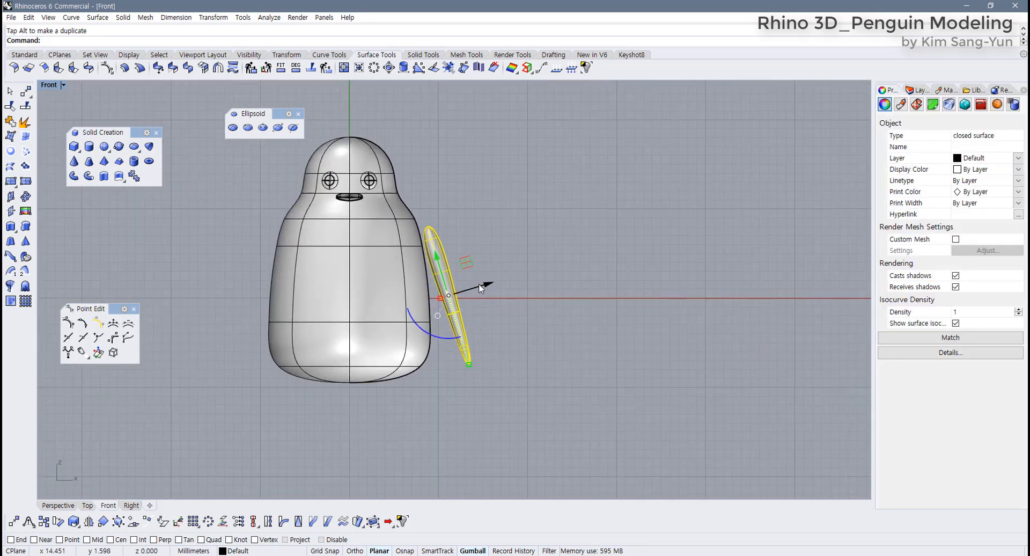
Step: Fine-tune the wing's position in the Front view so its upper end touches the penguin's shoulder
{"action": "key", "text": "Escape"}
{"action": "left_click", "coordinate": [446, 313]}
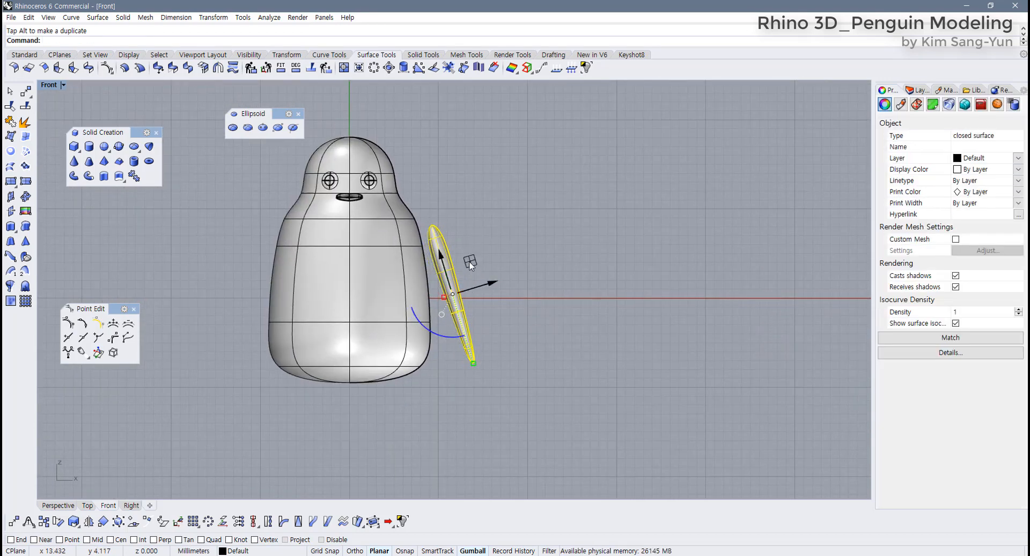
{"action": "left_click_drag", "start_coordinate": [467, 262], "coordinate": [464, 261]}
{"action": "right_click_drag", "start_coordinate": [445, 319], "coordinate": [405, 322]}
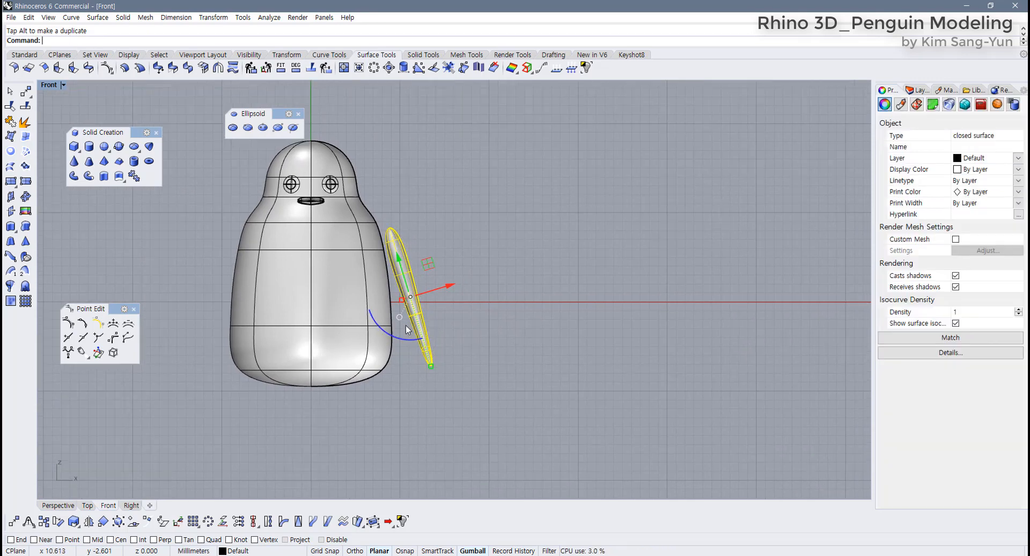
{"action": "scroll", "coordinate": [401, 321], "scroll_direction": "up", "scroll_amount": 4}
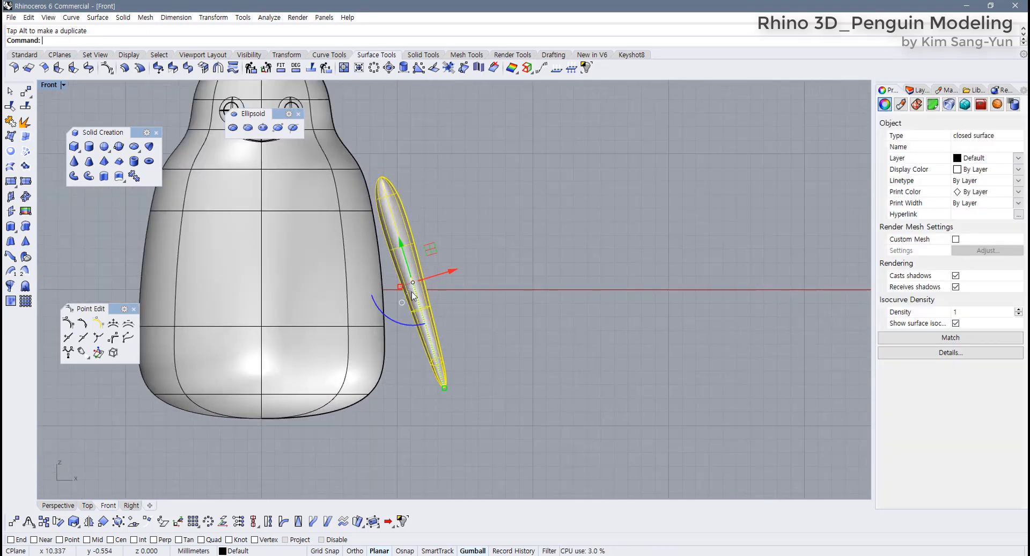
{"action": "left_click_drag", "start_coordinate": [429, 259], "coordinate": [424, 251]}
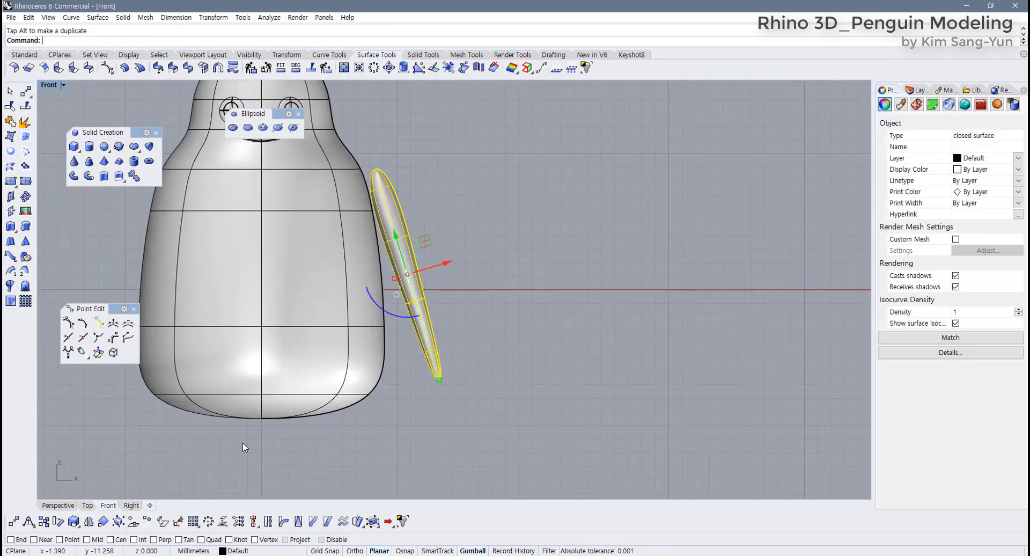
Step: Try to bend the wing's lower half toward the body, with the spine running from mid-wing past the tip
{"action": "left_click", "coordinate": [294, 57]}
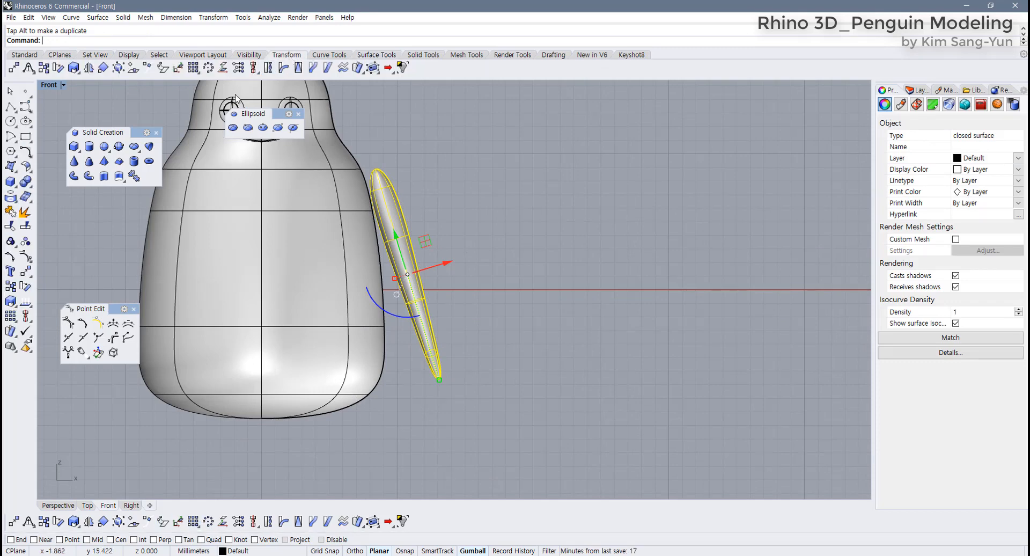
{"action": "left_click", "coordinate": [283, 68]}
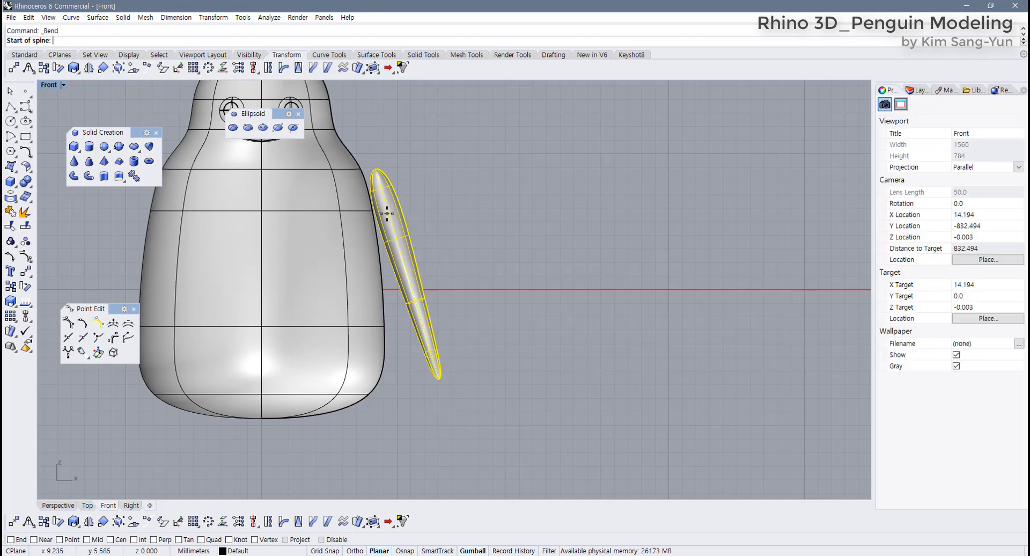
{"action": "left_click", "coordinate": [407, 273]}
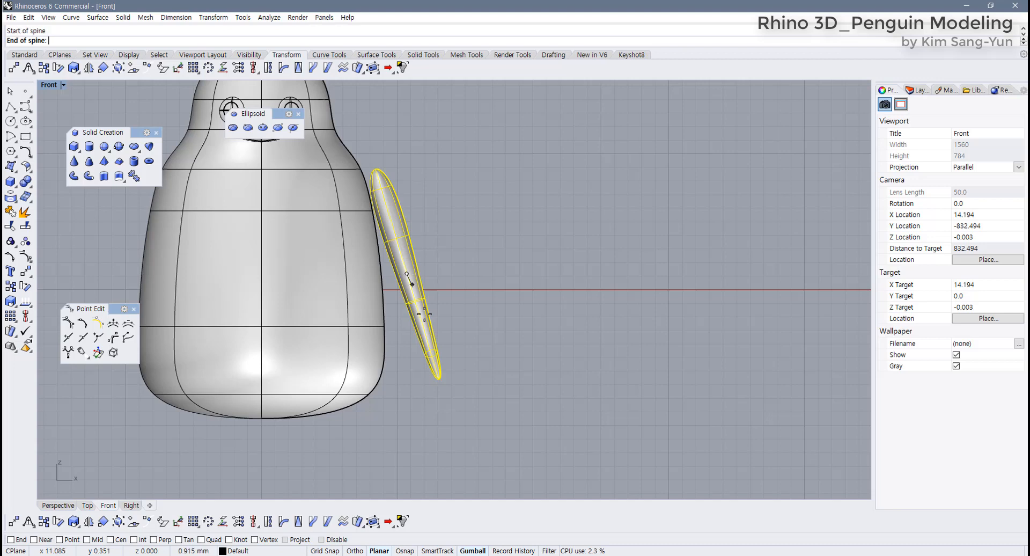
{"action": "left_click", "coordinate": [451, 411]}
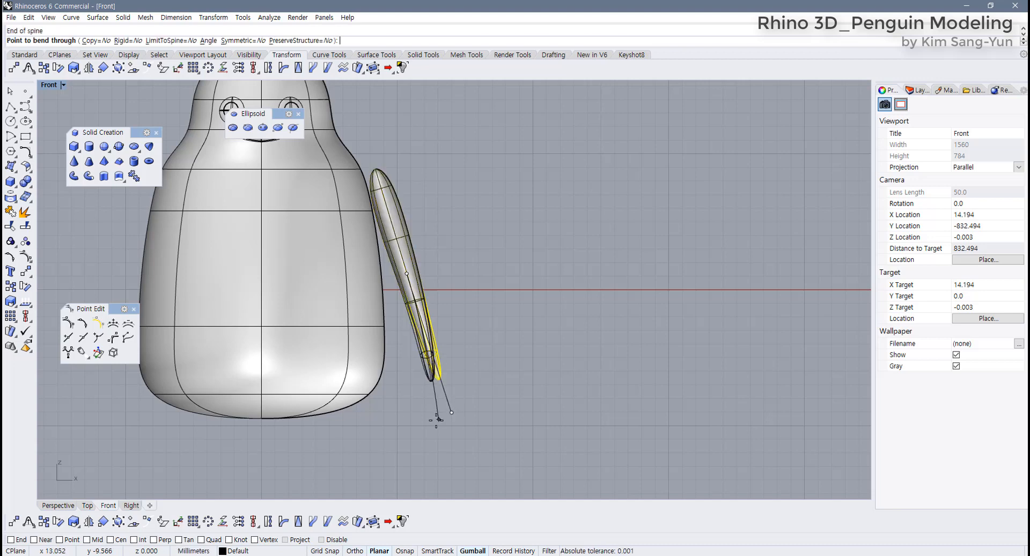
{"action": "left_click", "coordinate": [387, 424]}
{"action": "key", "text": "ctrl+z"}
Step: Try to bend the whole wing inward along a top-to-tip spine and reposition it beside the body
{"action": "key", "text": "Return"}
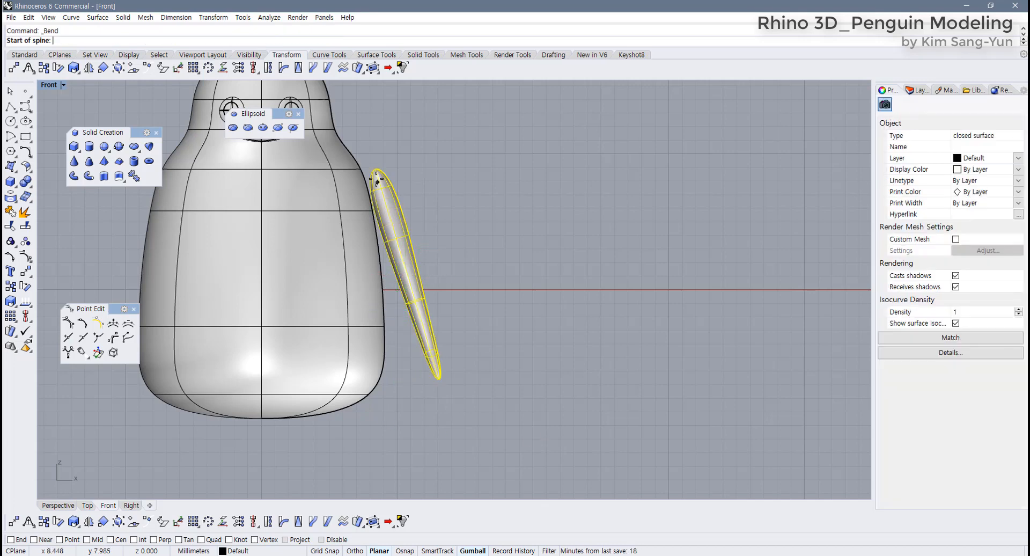
{"action": "left_click", "coordinate": [375, 170]}
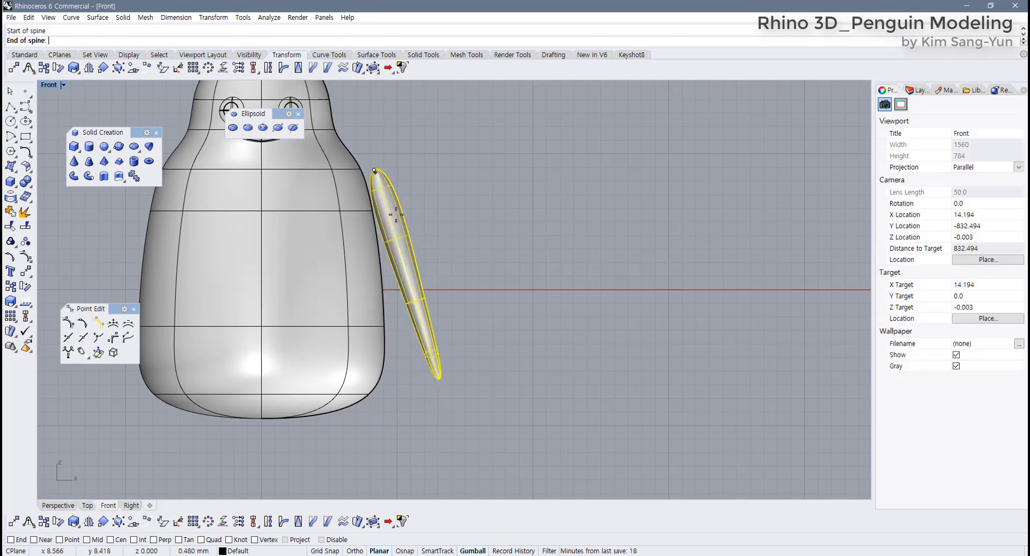
{"action": "left_click", "coordinate": [438, 379]}
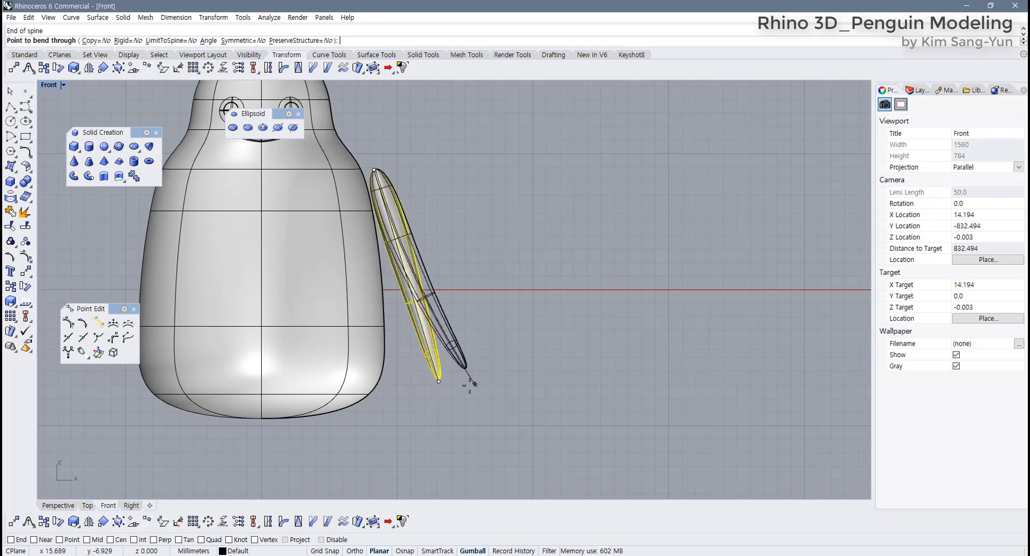
{"action": "left_click", "coordinate": [315, 421]}
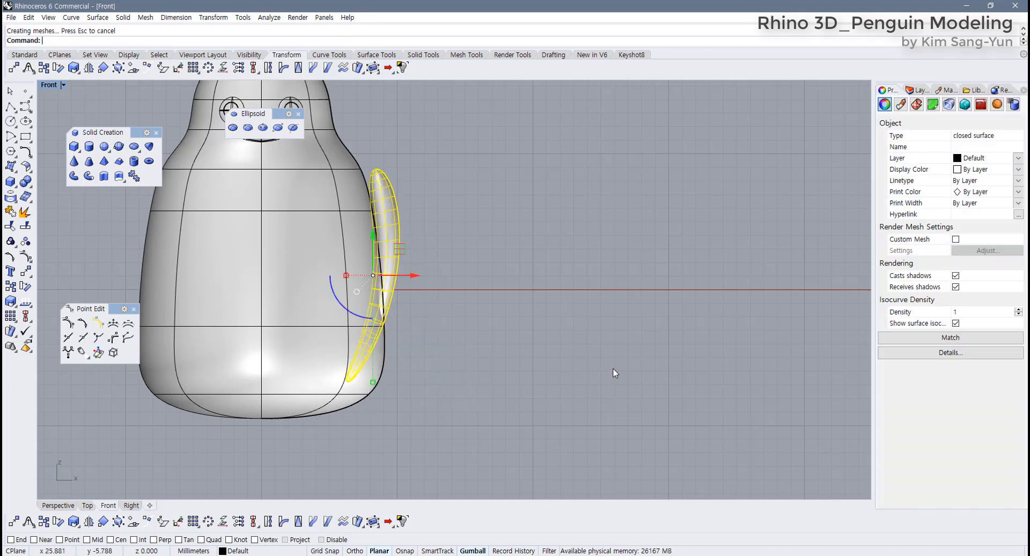
{"action": "left_click_drag", "start_coordinate": [358, 318], "coordinate": [421, 235]}
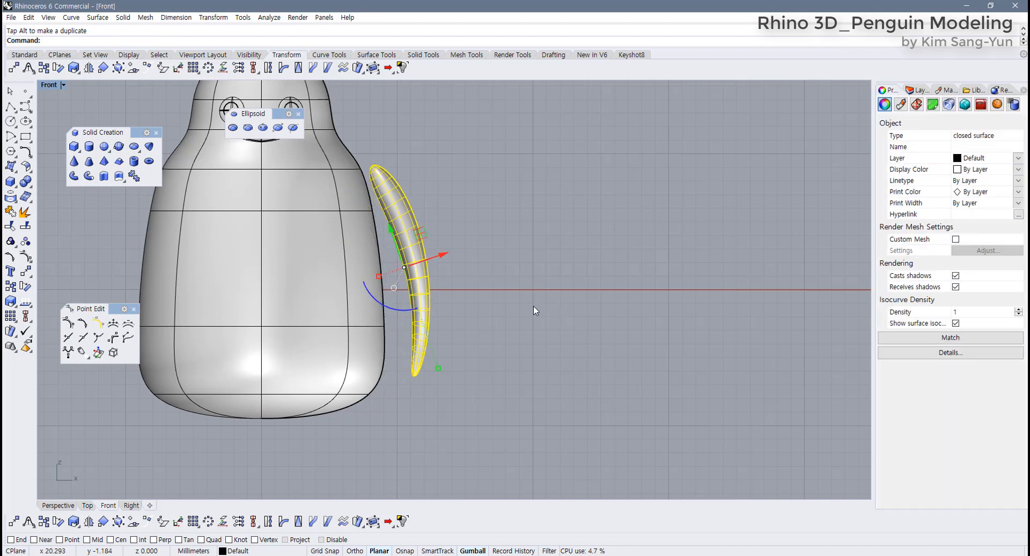
{"action": "key", "text": "ctrl+z"}
{"action": "key", "text": "ctrl+z"}
{"action": "right_click", "coordinate": [459, 306]}
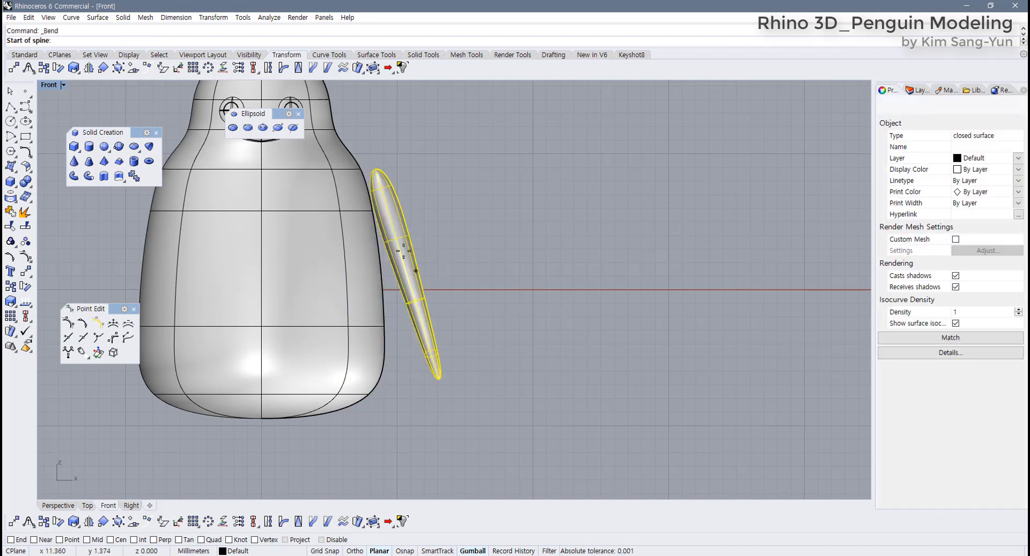
{"action": "left_click", "coordinate": [376, 167]}
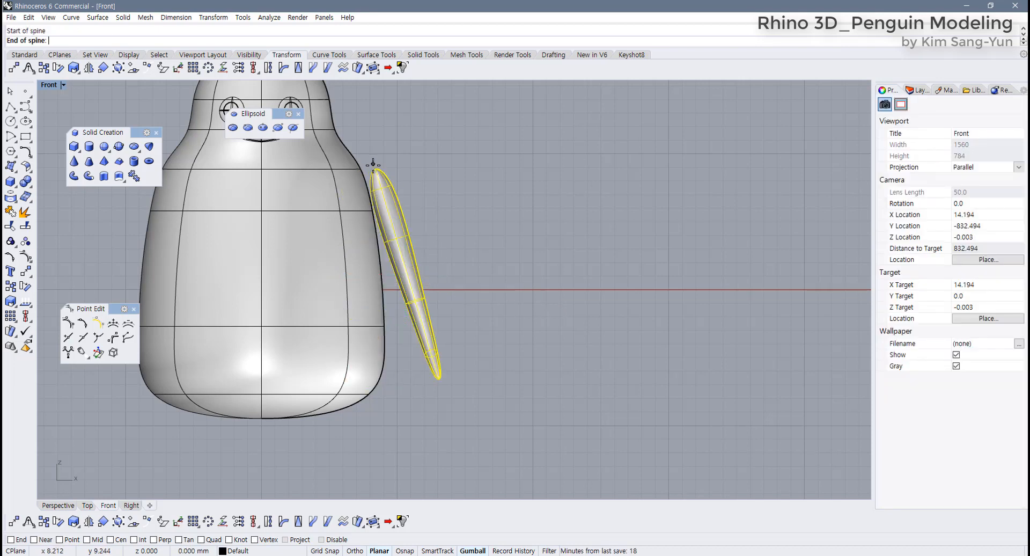
{"action": "key", "text": "Escape"}
{"action": "right_click", "coordinate": [398, 249]}
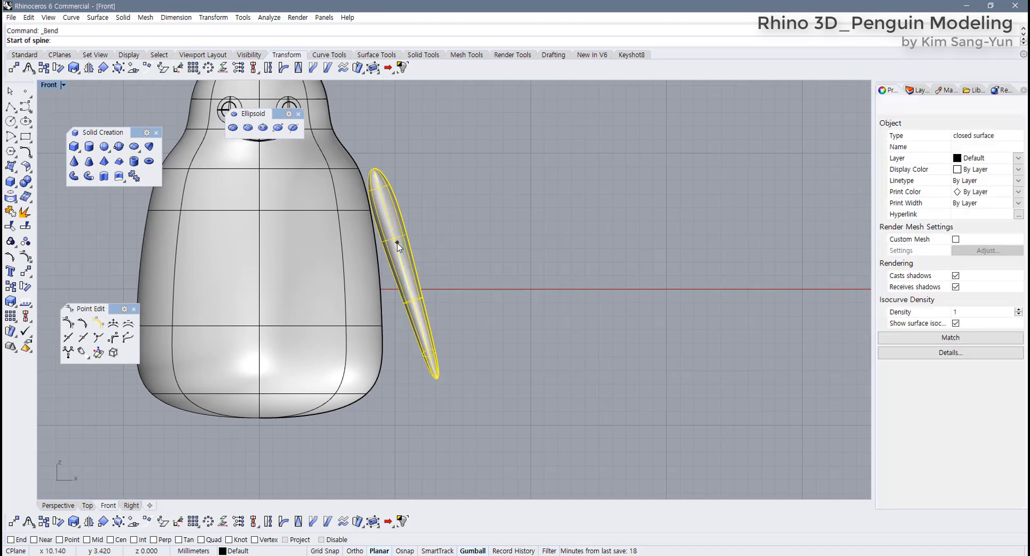
{"action": "left_click", "coordinate": [396, 240]}
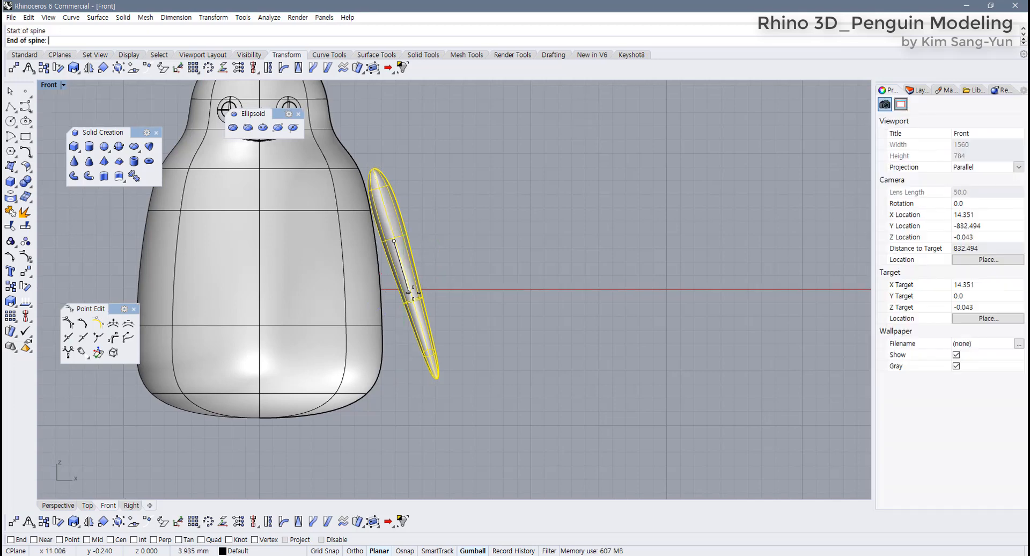
{"action": "key", "text": "Escape"}
Step: Try to bend the wing inward along a spine from just above its middle to well beyond the tip
{"action": "right_click", "coordinate": [401, 250]}
{"action": "left_click", "coordinate": [397, 242]}
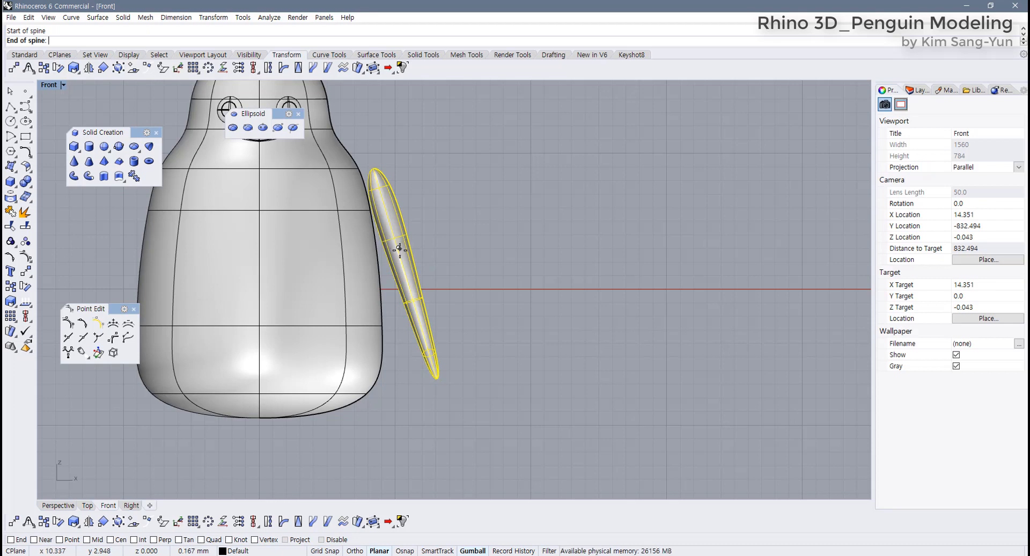
{"action": "left_click", "coordinate": [452, 431]}
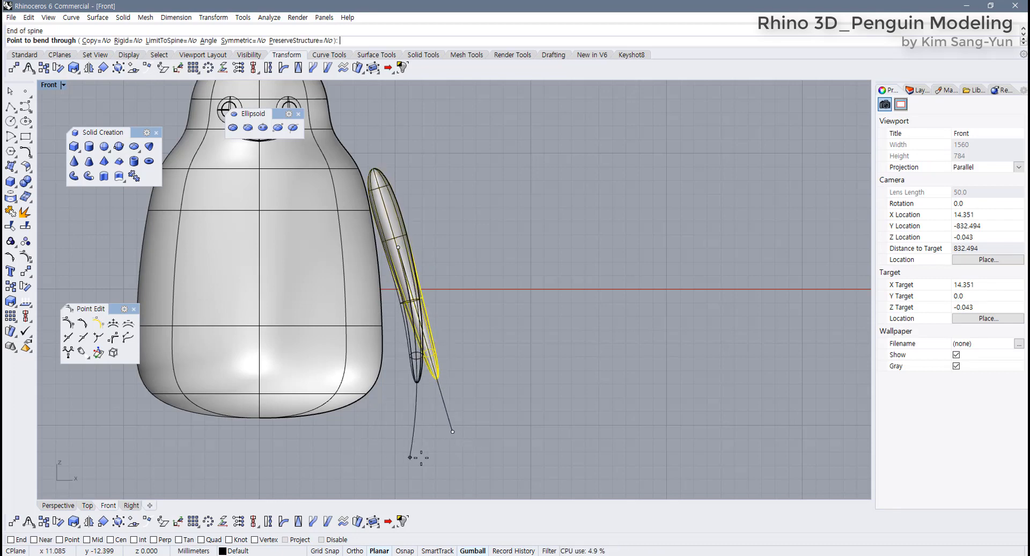
{"action": "left_click", "coordinate": [340, 465]}
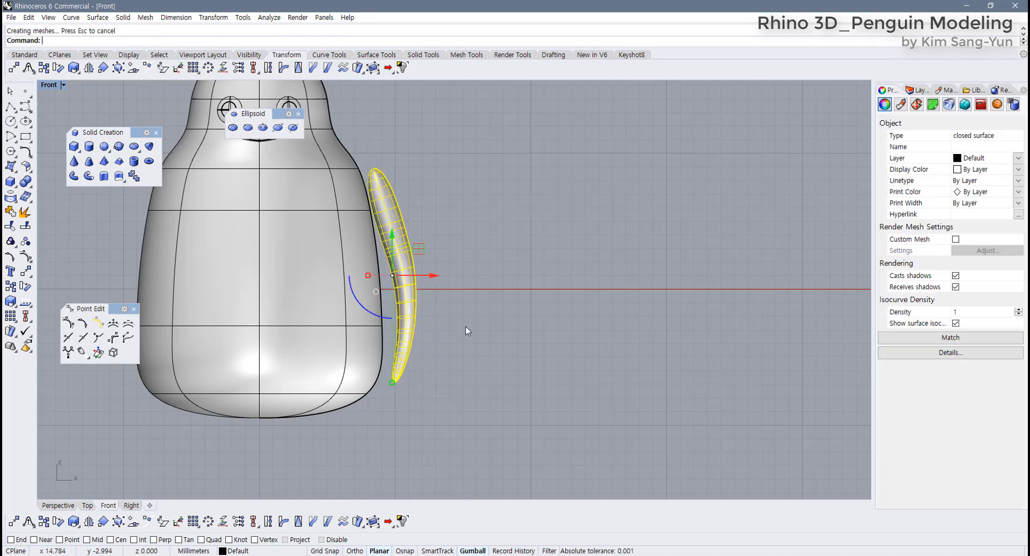
{"action": "left_click", "coordinate": [468, 331]}
{"action": "scroll", "coordinate": [437, 322], "scroll_direction": "down", "scroll_amount": 3}
{"action": "scroll", "coordinate": [435, 332], "scroll_direction": "up", "scroll_amount": 2}
{"action": "left_click", "coordinate": [431, 309]}
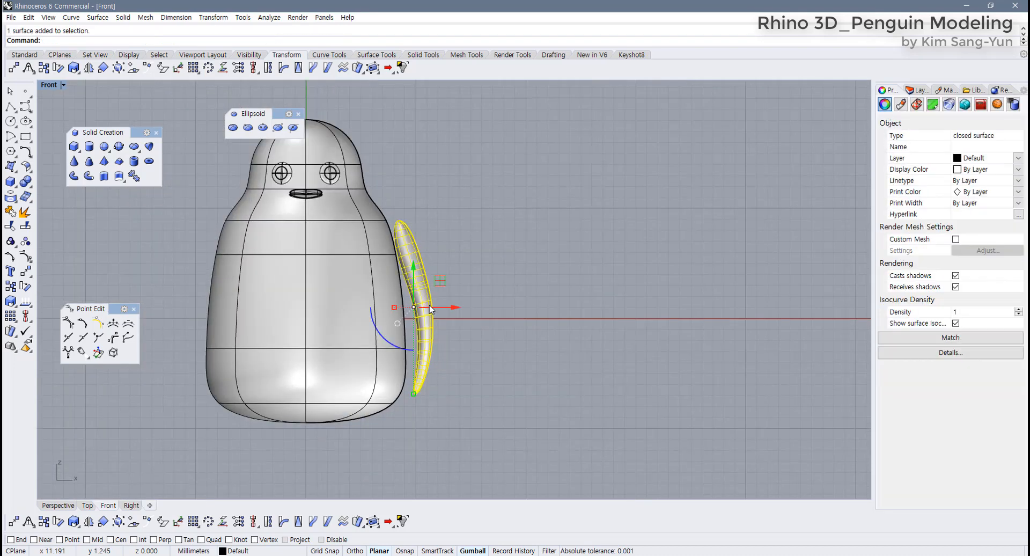
Step: Check the bent wing in the Perspective view and undo the bend
{"action": "double_click", "coordinate": [53, 85]}
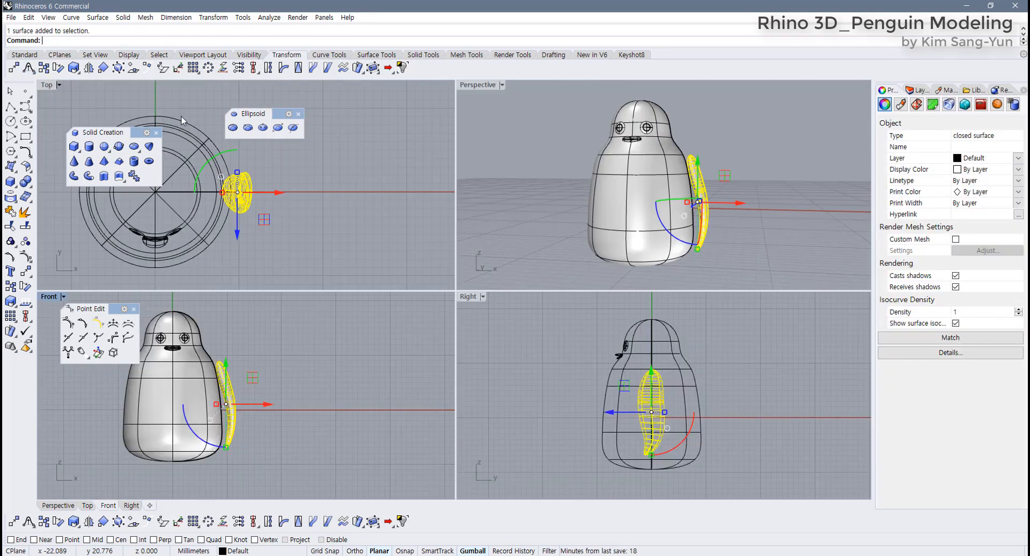
{"action": "left_click", "coordinate": [777, 203]}
{"action": "right_click_drag", "start_coordinate": [751, 203], "coordinate": [709, 180]}
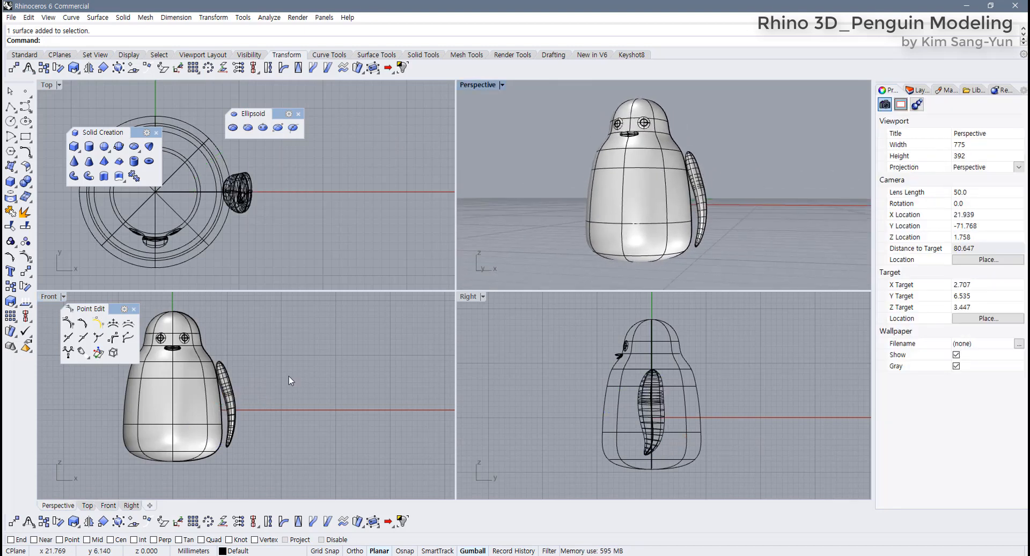
{"action": "scroll", "coordinate": [243, 386], "scroll_direction": "up", "scroll_amount": 8}
{"action": "scroll", "coordinate": [339, 325], "scroll_direction": "down", "scroll_amount": 3}
{"action": "key", "text": "ctrl+z"}
{"action": "scroll", "coordinate": [304, 395], "scroll_direction": "down", "scroll_amount": 3}
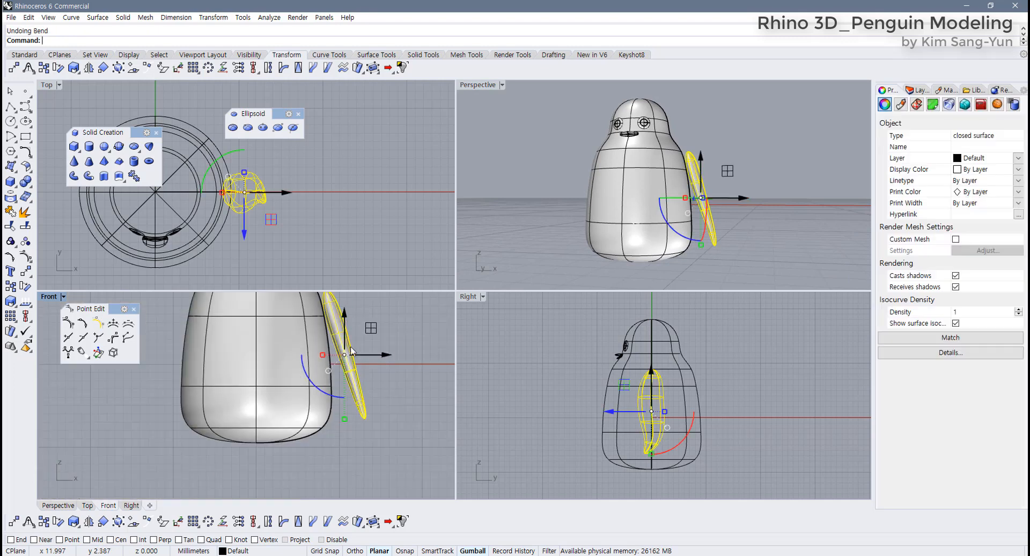
Step: Undo the wing's earlier moves and rotation, and place it again at the shoulder with its tip angled outward
{"action": "key", "text": "ctrl+z"}
{"action": "key", "text": "ctrl+z"}
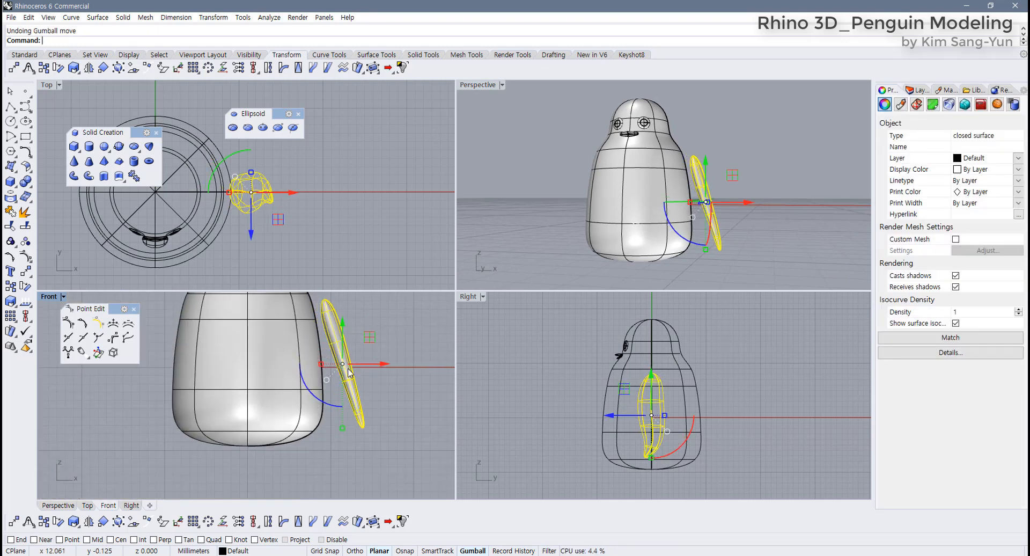
{"action": "key", "text": "ctrl+z"}
{"action": "scroll", "coordinate": [294, 378], "scroll_direction": "up", "scroll_amount": 4}
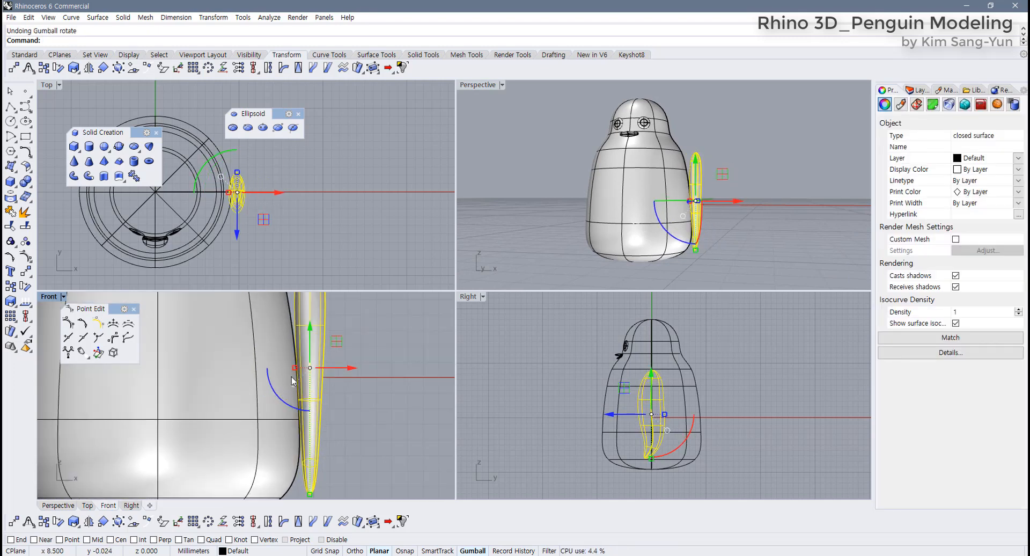
{"action": "left_click_drag", "start_coordinate": [294, 367], "coordinate": [299, 368]}
{"action": "scroll", "coordinate": [343, 391], "scroll_direction": "down", "scroll_amount": 6}
{"action": "scroll", "coordinate": [334, 366], "scroll_direction": "up", "scroll_amount": 2}
{"action": "left_click_drag", "start_coordinate": [318, 422], "coordinate": [333, 421]}
{"action": "left_click_drag", "start_coordinate": [349, 369], "coordinate": [361, 364]}
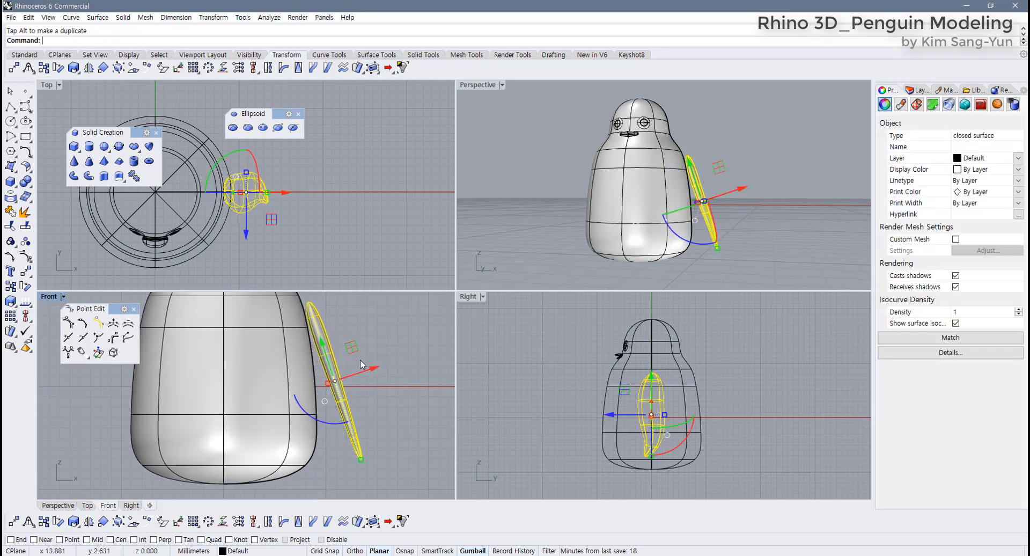
Step: Try to bend the repositioned wing's lower half toward the body in the enlarged Front view, with the spine starting at mid-wing
{"action": "double_click", "coordinate": [50, 296]}
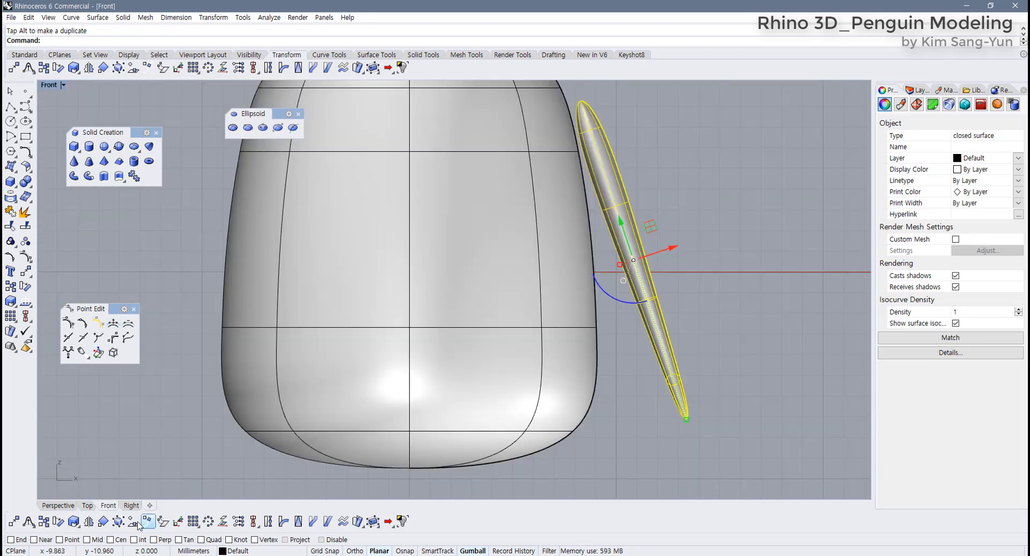
{"action": "left_click", "coordinate": [283, 521]}
{"action": "scroll", "coordinate": [535, 266], "scroll_direction": "down", "scroll_amount": 2}
{"action": "right_click_drag", "start_coordinate": [535, 266], "coordinate": [472, 267]}
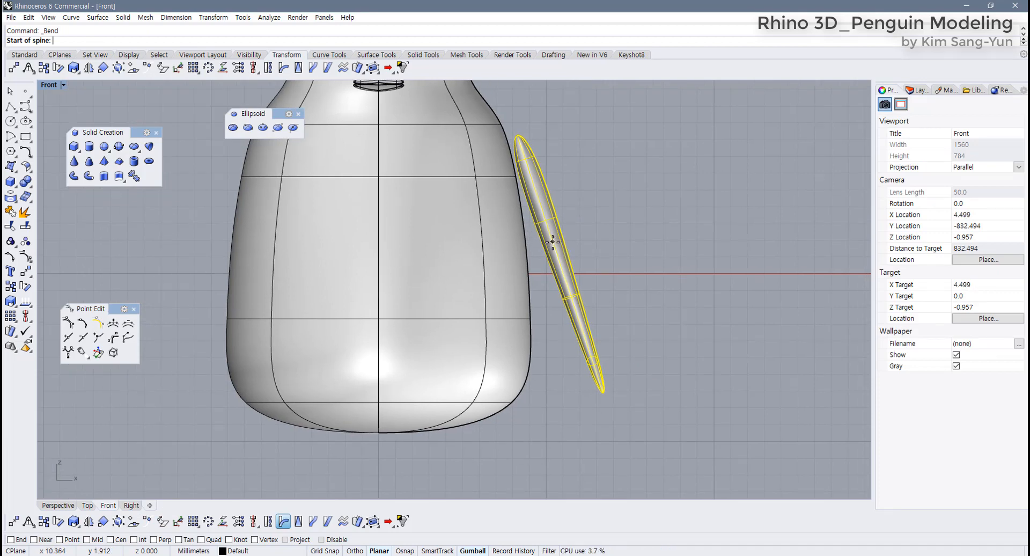
{"action": "left_click", "coordinate": [553, 242]}
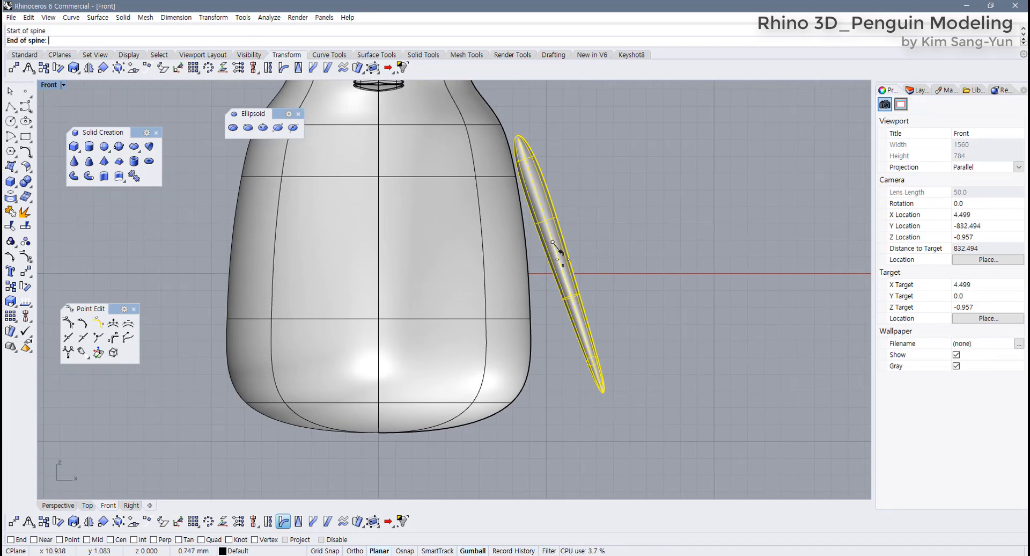
{"action": "left_click", "coordinate": [612, 419]}
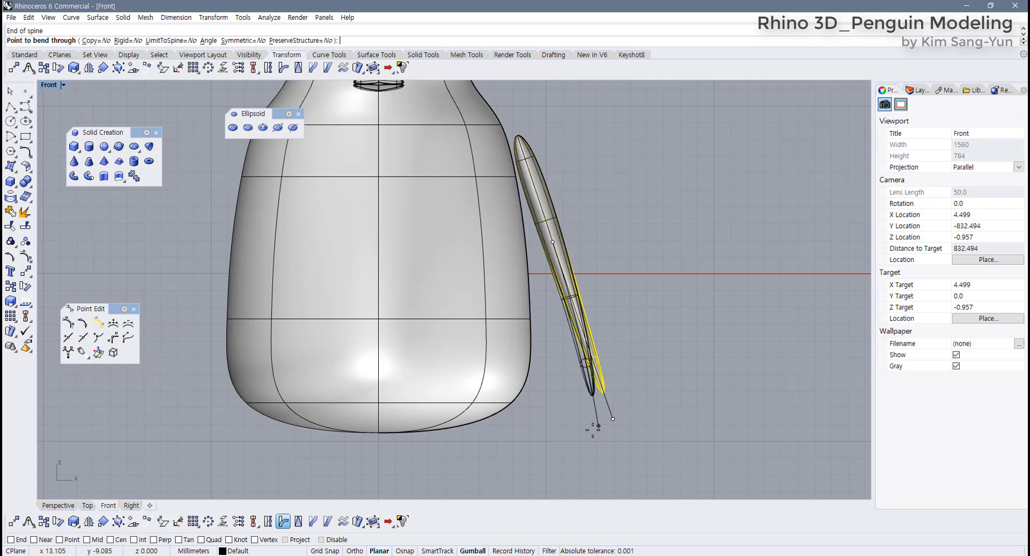
{"action": "left_click", "coordinate": [523, 442]}
{"action": "scroll", "coordinate": [634, 372], "scroll_direction": "down", "scroll_amount": 6}
{"action": "right_click_drag", "start_coordinate": [635, 369], "coordinate": [541, 391]}
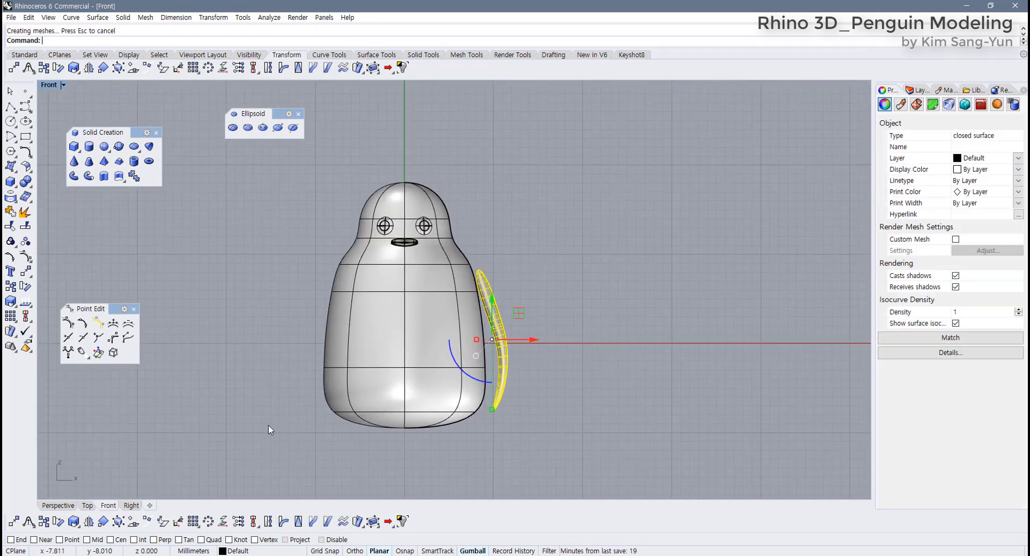
Step: Try to mirror the bent wing to the body's other side across the vertical centreline
{"action": "left_click", "coordinate": [88, 521]}
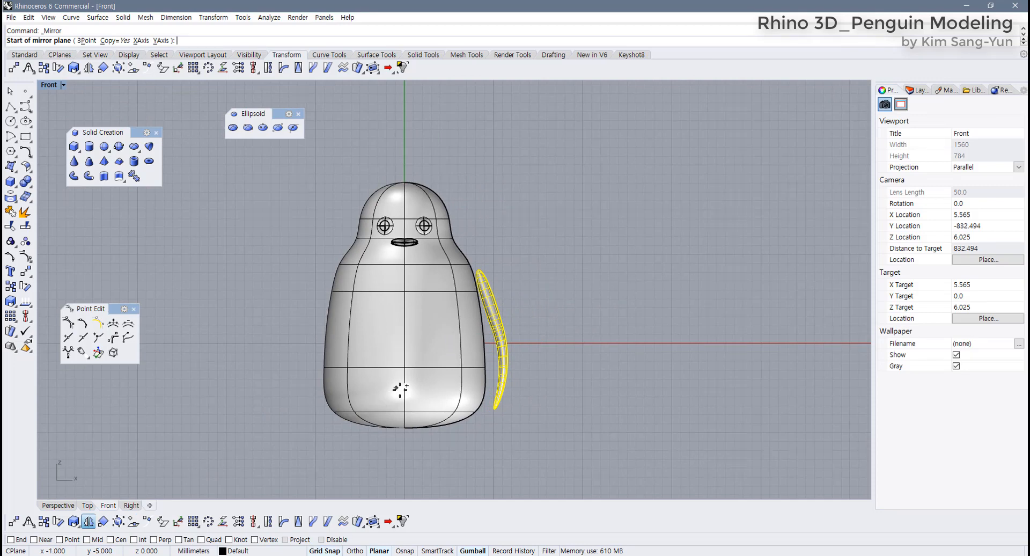
{"action": "left_click", "coordinate": [406, 388]}
{"action": "left_click", "coordinate": [404, 325]}
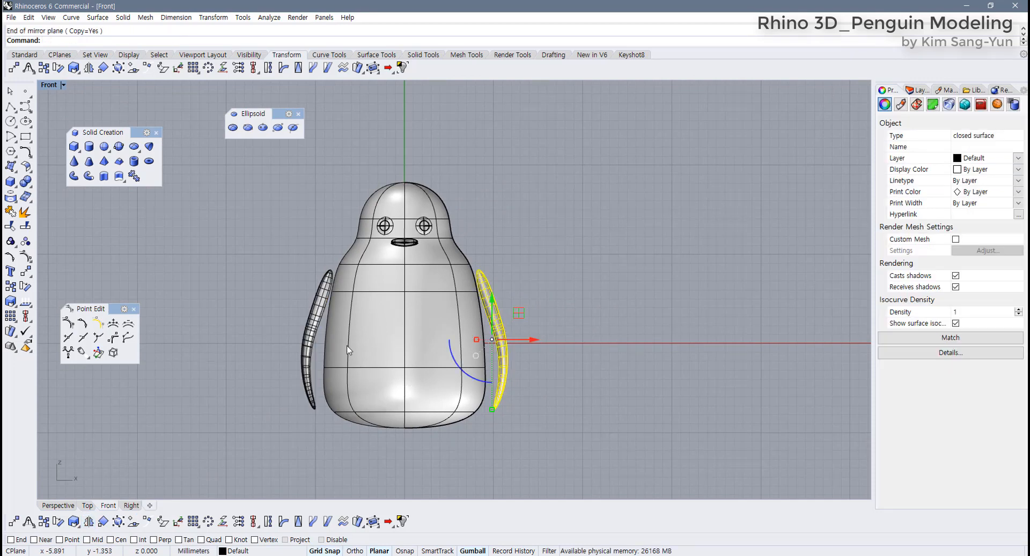
Step: Examine the mirrored wing's shape and placement against the body in the Front, Perspective and Right views
{"action": "left_click", "coordinate": [328, 290]}
{"action": "scroll", "coordinate": [346, 320], "scroll_direction": "up", "scroll_amount": 2}
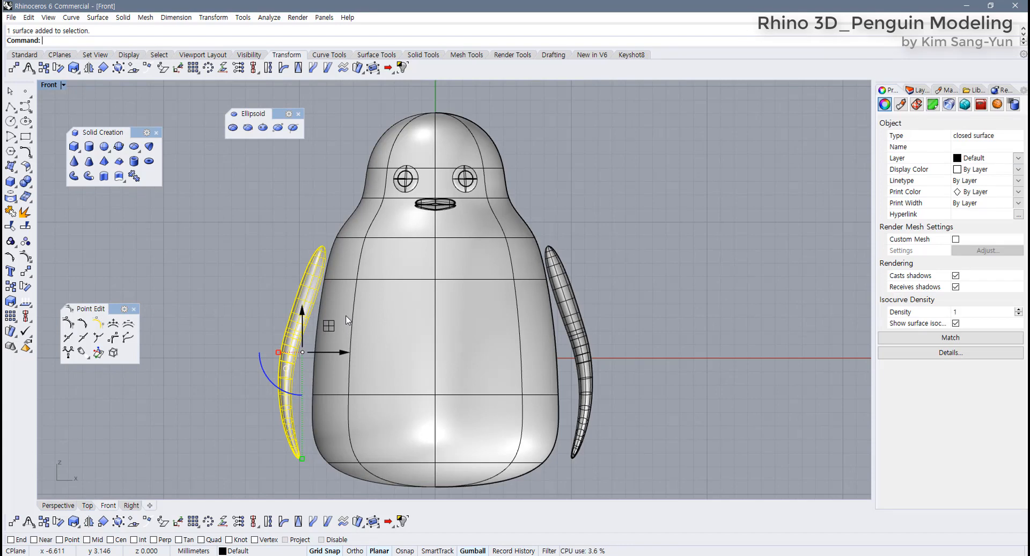
{"action": "double_click", "coordinate": [49, 86]}
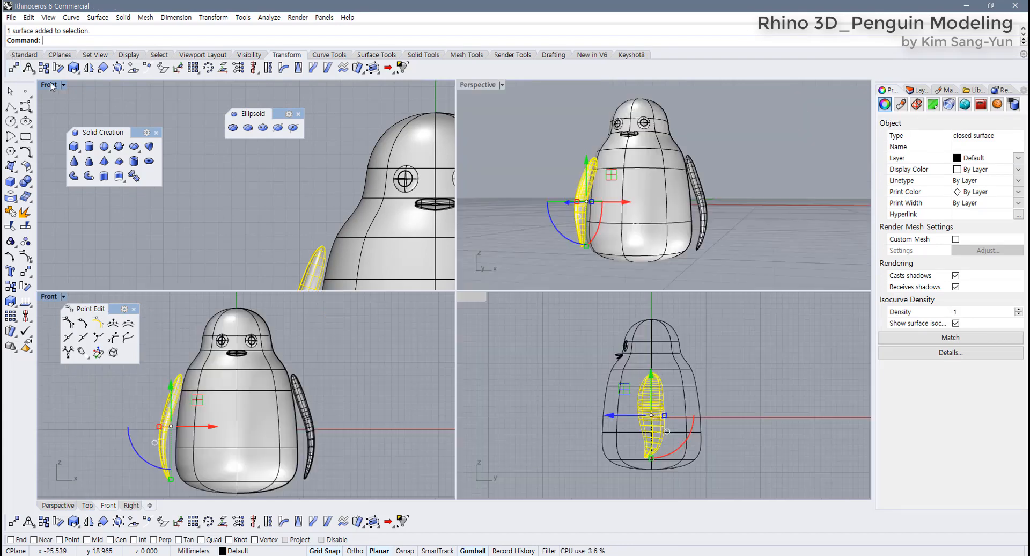
{"action": "key", "text": "Escape"}
{"action": "right_click_drag", "start_coordinate": [627, 213], "coordinate": [750, 206]}
{"action": "left_click", "coordinate": [681, 190]}
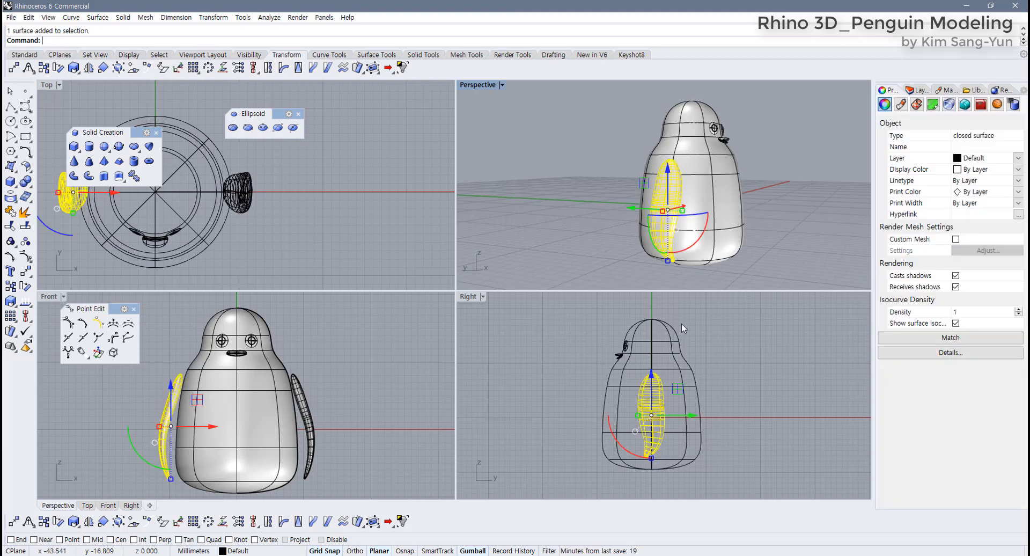
{"action": "scroll", "coordinate": [658, 382], "scroll_direction": "up", "scroll_amount": 2}
{"action": "scroll", "coordinate": [649, 401], "scroll_direction": "up", "scroll_amount": 2}
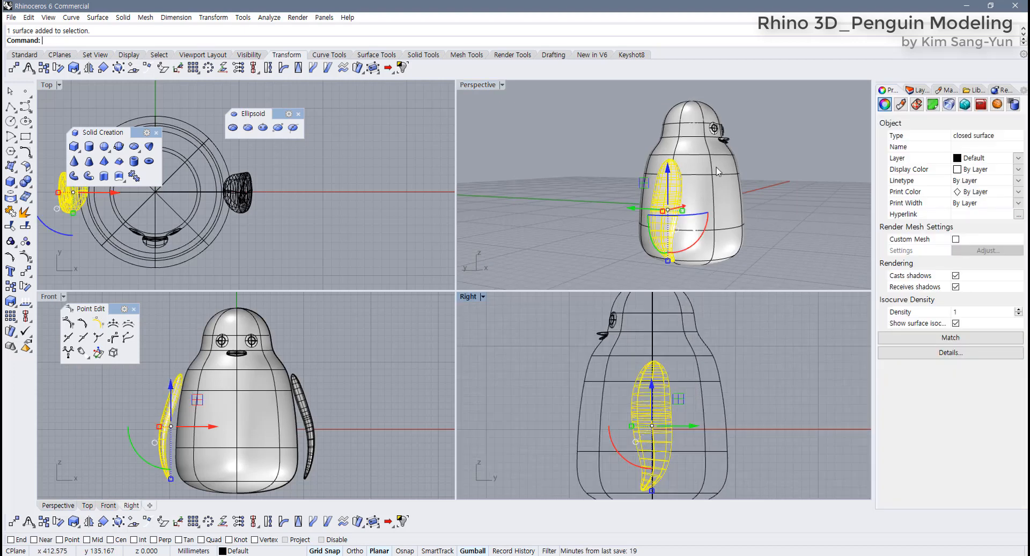
{"action": "right_click_drag", "start_coordinate": [717, 171], "coordinate": [645, 167]}
{"action": "scroll", "coordinate": [649, 426], "scroll_direction": "up", "scroll_amount": 4}
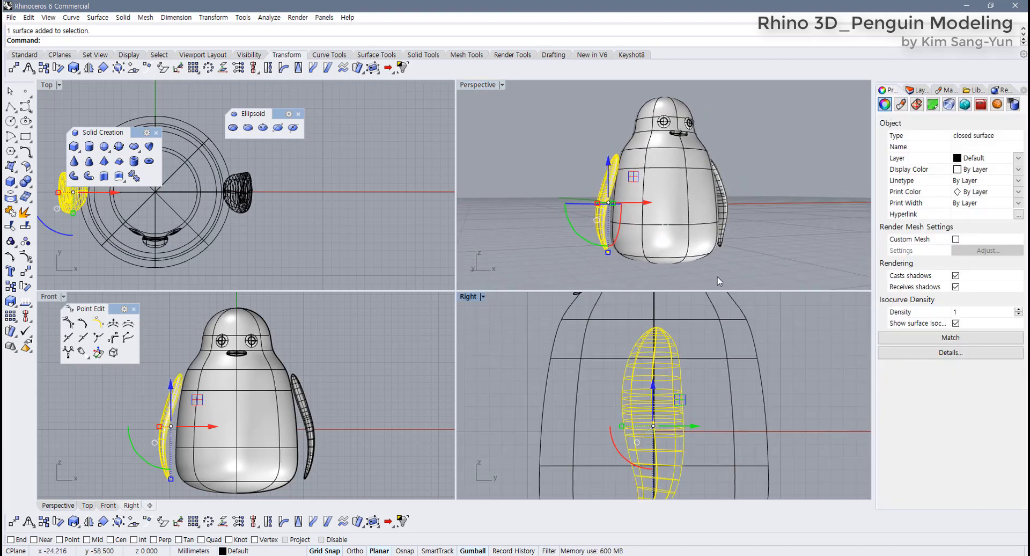
{"action": "right_click_drag", "start_coordinate": [590, 376], "coordinate": [552, 352]}
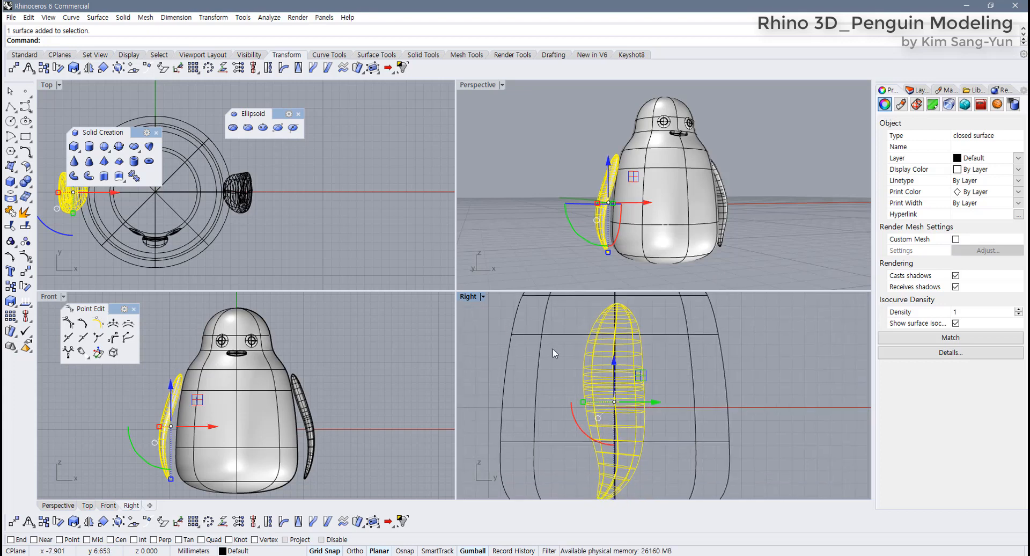
{"action": "scroll", "coordinate": [610, 399], "scroll_direction": "down", "scroll_amount": 3}
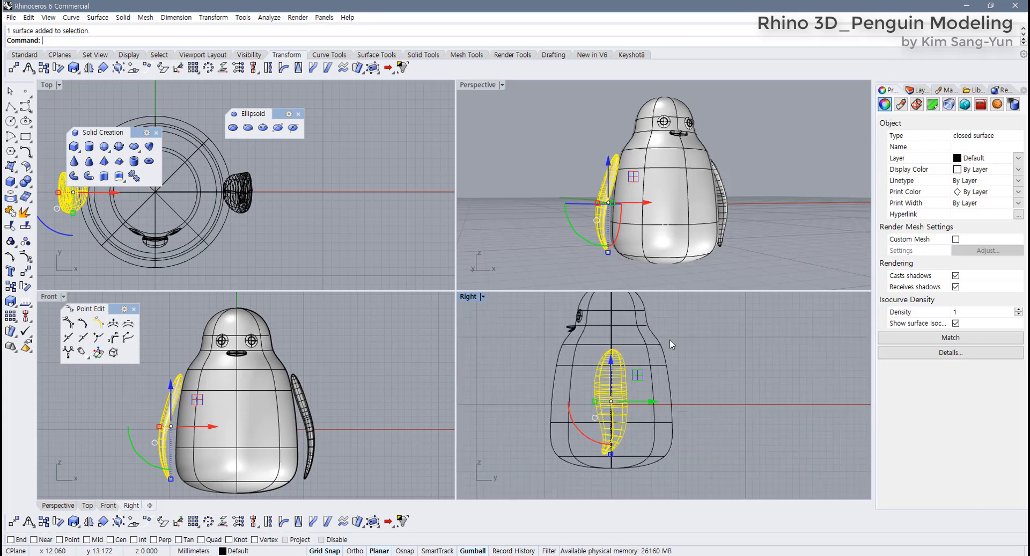
{"action": "scroll", "coordinate": [594, 413], "scroll_direction": "up", "scroll_amount": 3}
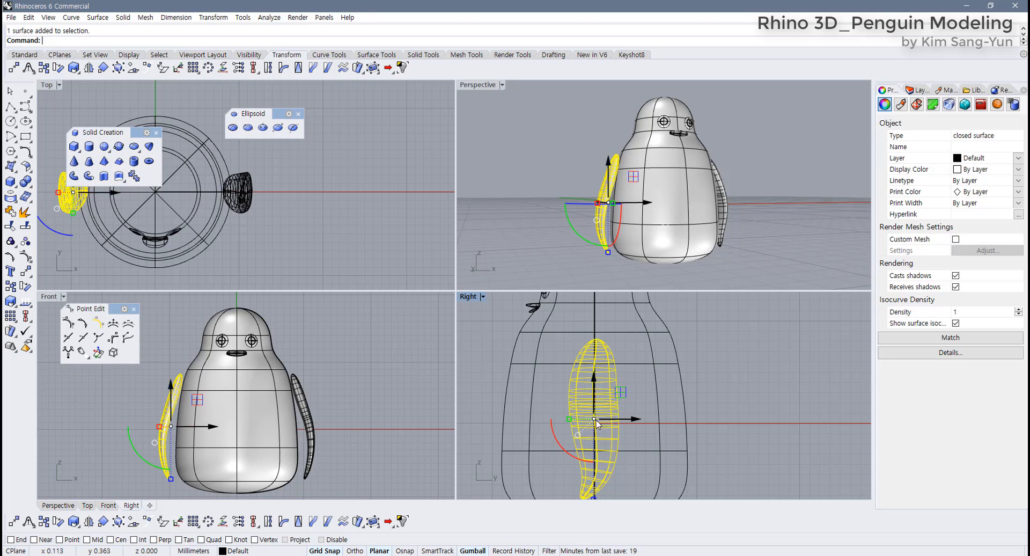
Step: Select the original wing in the enlarged Right view and relocate its gumball to the wing's upper end
{"action": "double_click", "coordinate": [467, 297]}
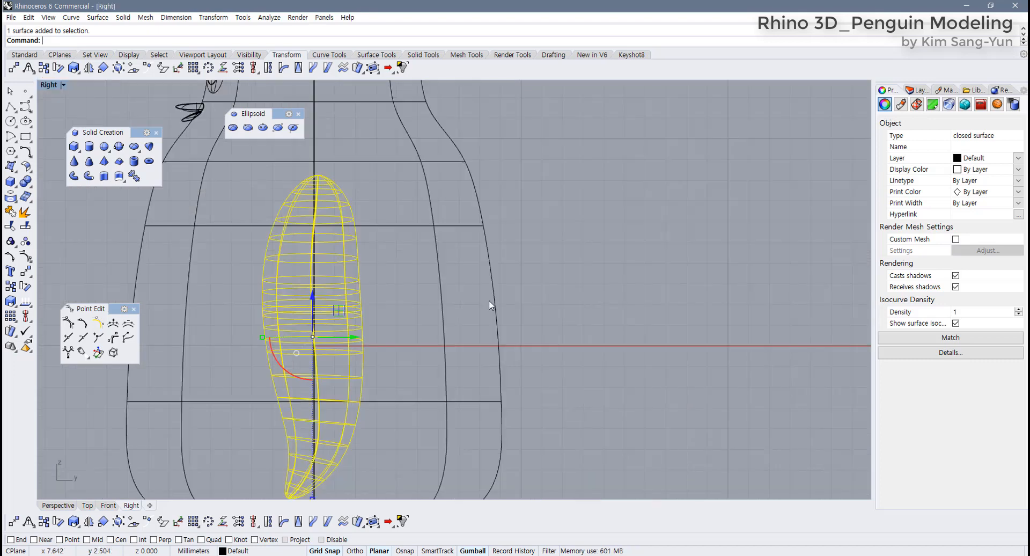
{"action": "scroll", "coordinate": [567, 275], "scroll_direction": "up", "scroll_amount": 1}
{"action": "left_click", "coordinate": [562, 290]}
{"action": "left_click", "coordinate": [451, 290]}
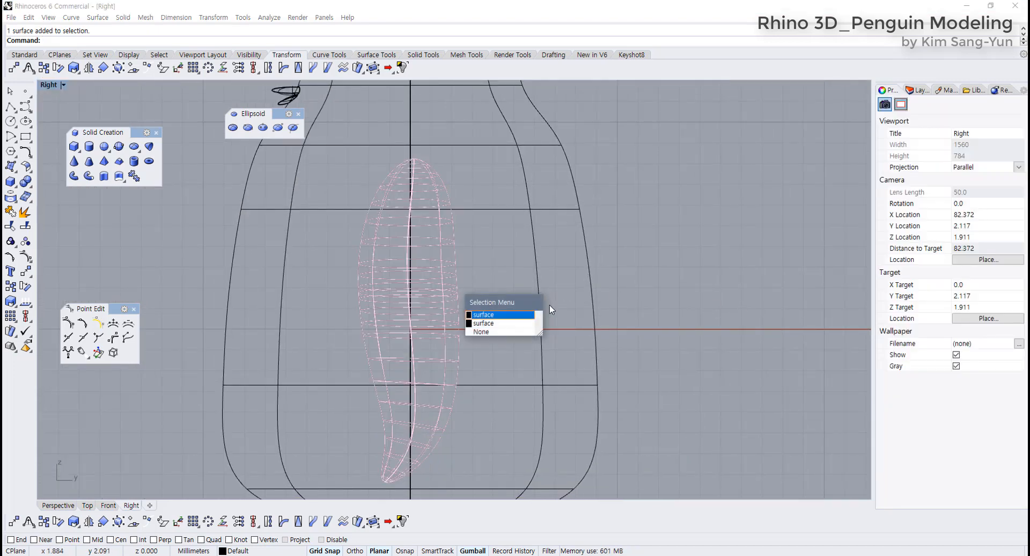
{"action": "left_click", "coordinate": [504, 315]}
{"action": "right_click_drag", "start_coordinate": [471, 320], "coordinate": [500, 320]}
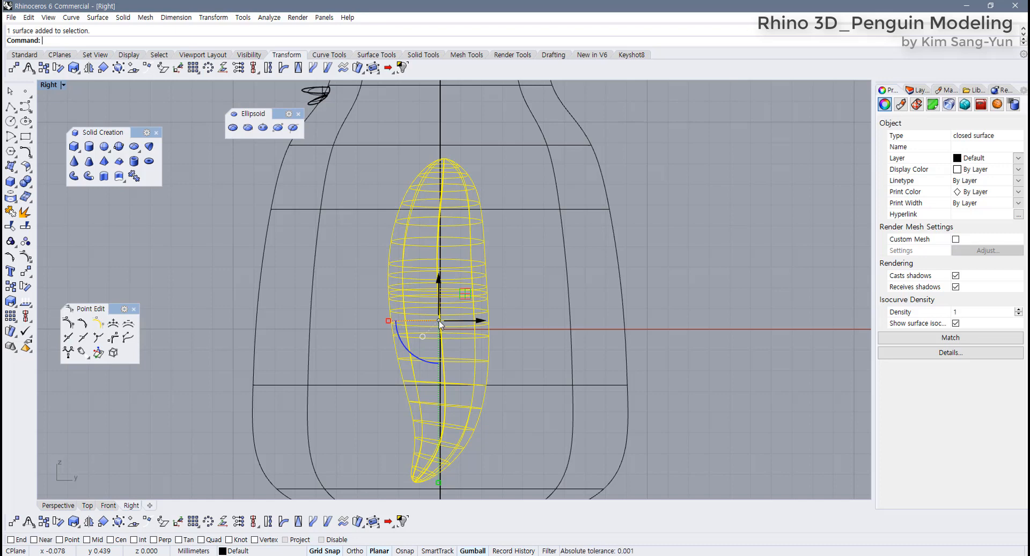
{"action": "left_click_drag", "start_coordinate": [438, 322], "coordinate": [439, 164], "text": "ctrl"}
Step: Undo the wing's mirror copy and its last bend
{"action": "key", "text": "ctrl+z"}
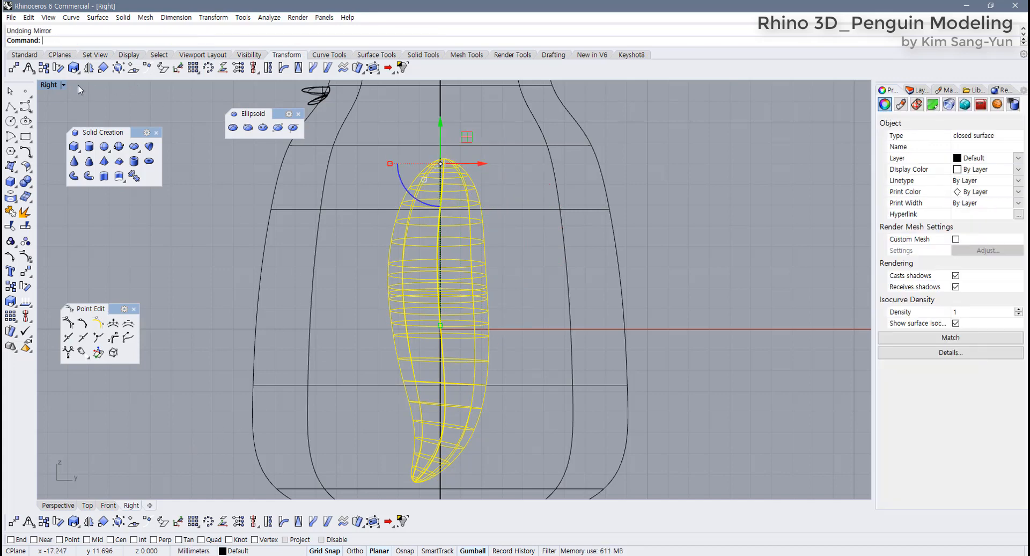
{"action": "double_click", "coordinate": [52, 86]}
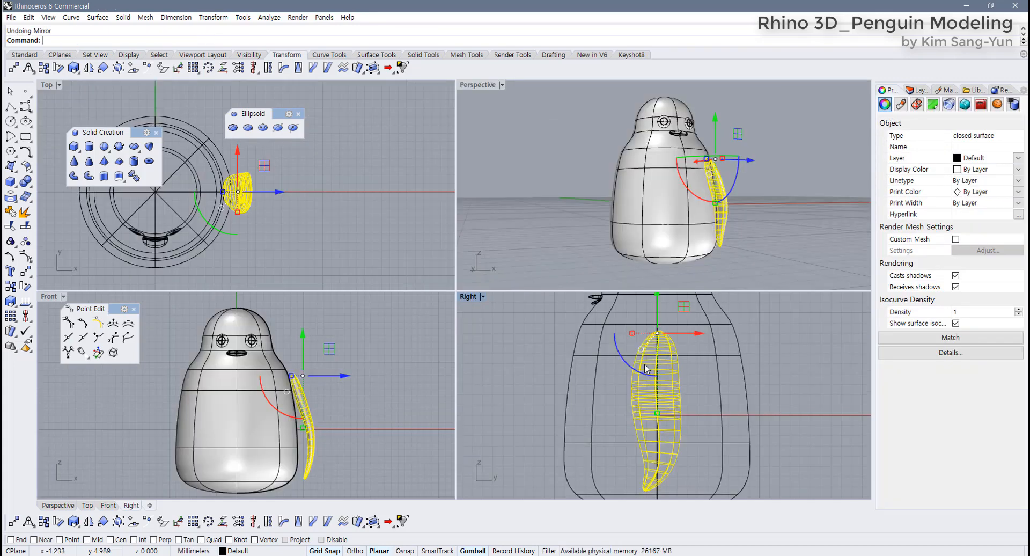
{"action": "right_click_drag", "start_coordinate": [646, 368], "coordinate": [603, 368]}
{"action": "key", "text": "ctrl+z"}
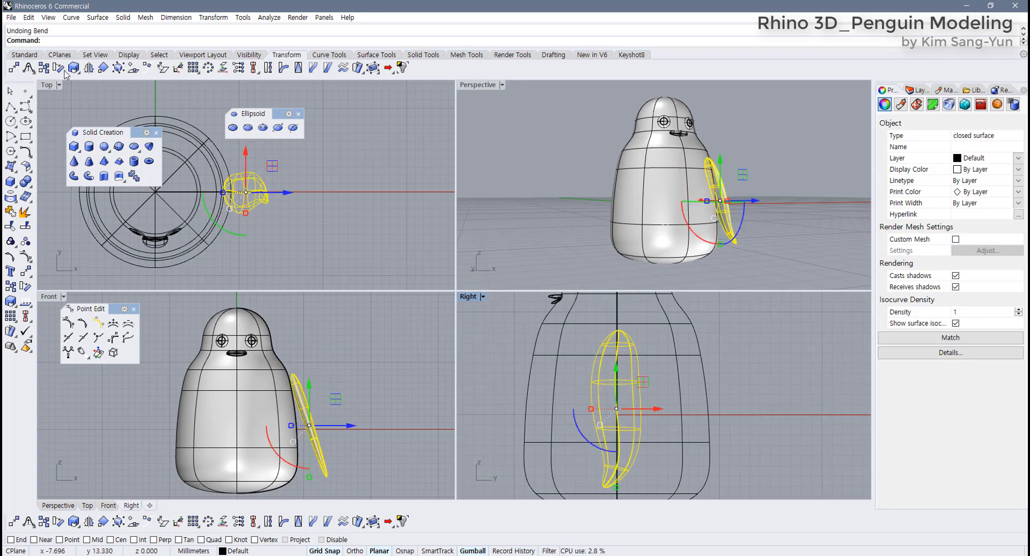
Step: Redo the bend of the wing so that it curves along the penguin's body again
{"action": "left_click", "coordinate": [23, 55]}
{"action": "right_click", "coordinate": [133, 67]}
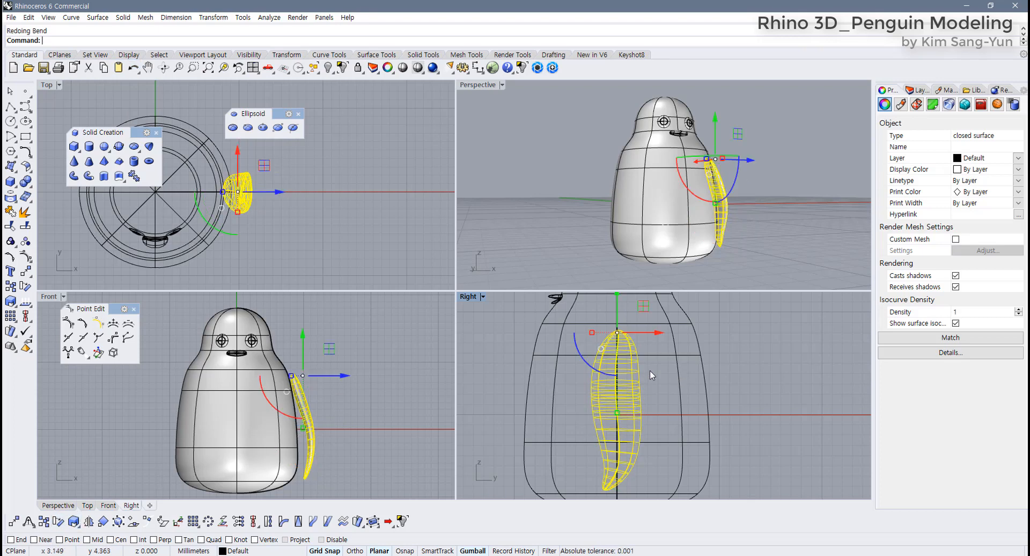
{"action": "right_click_drag", "start_coordinate": [649, 371], "coordinate": [646, 370]}
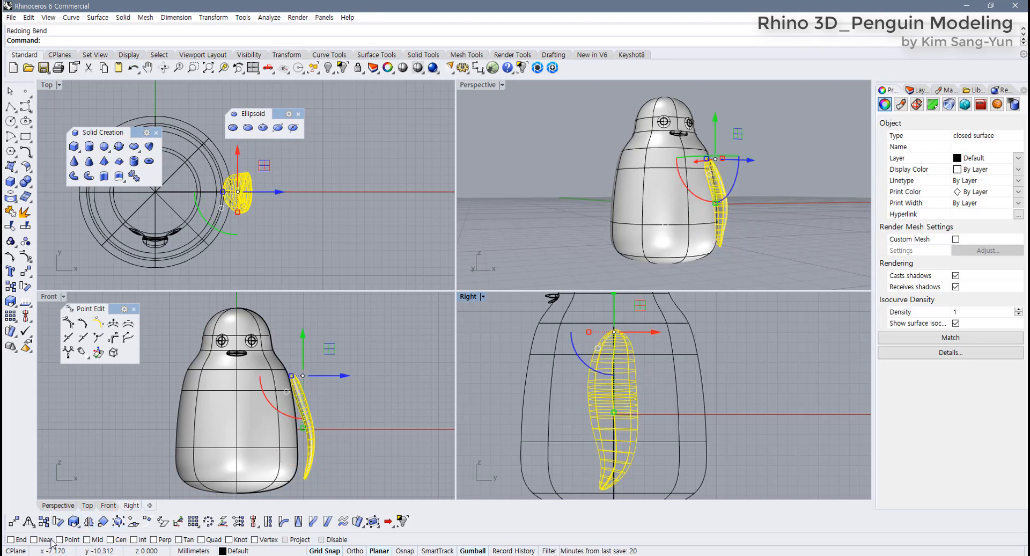
Step: Enable the End object snap and relocate the wing's gumball onto its upper end point in the Right view
{"action": "left_click", "coordinate": [11, 539]}
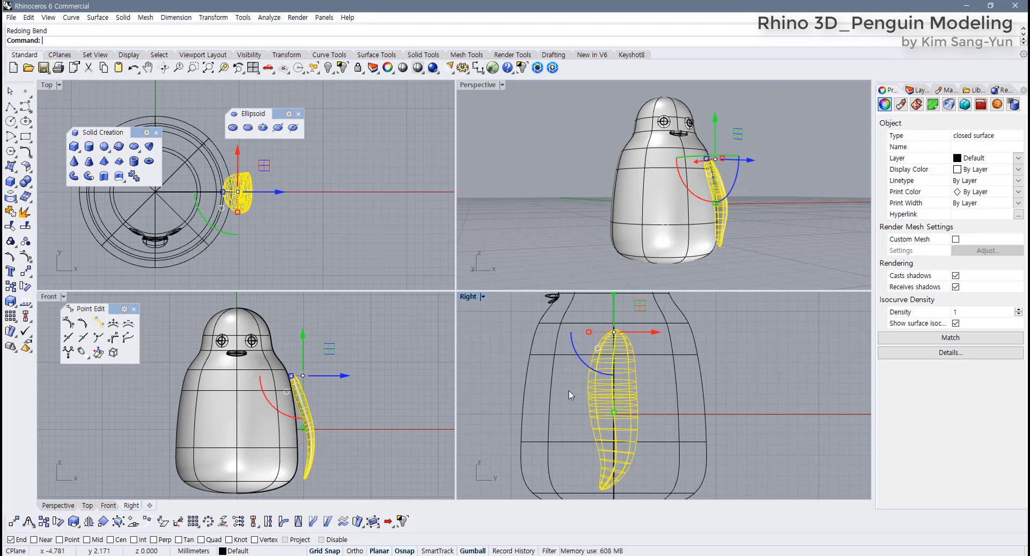
{"action": "right_click_drag", "start_coordinate": [622, 365], "coordinate": [609, 372]}
{"action": "scroll", "coordinate": [610, 372], "scroll_direction": "up", "scroll_amount": 1}
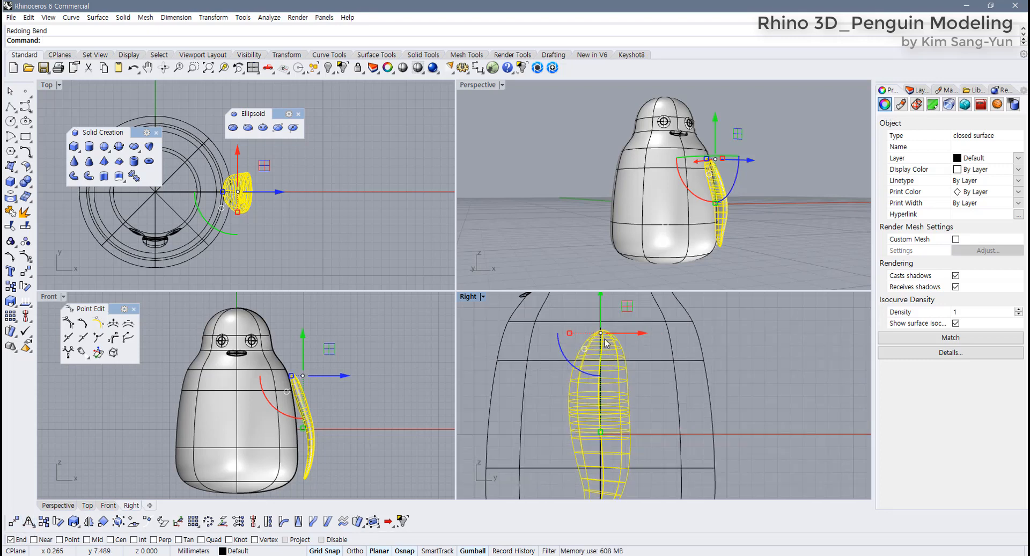
{"action": "key", "text": "ctrl"}
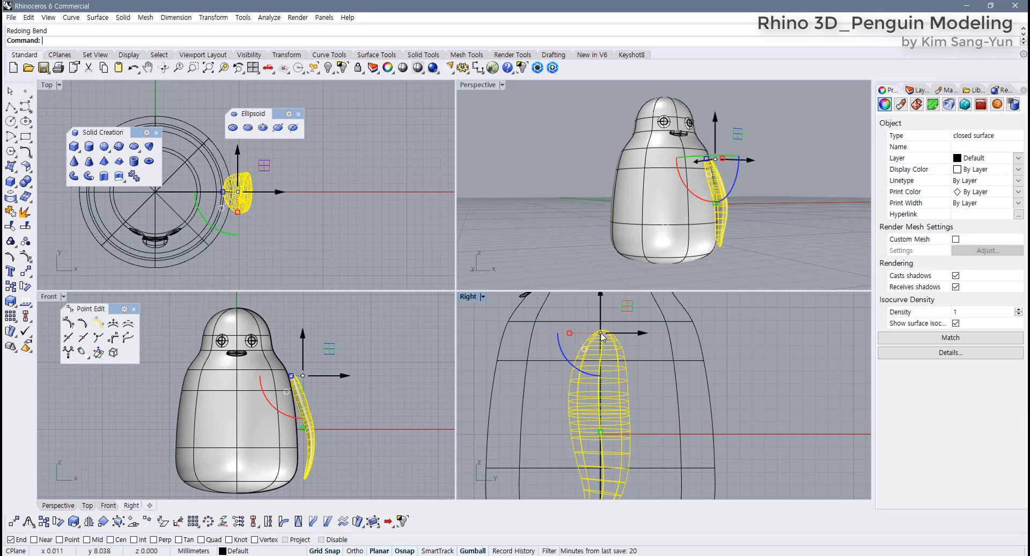
{"action": "mouse_move", "coordinate": [600, 333]}
{"action": "left_mouse_down", "text": "ctrl"}
{"action": "mouse_move", "coordinate": [602, 346]}
{"action": "mouse_move", "coordinate": [602, 329]}
{"action": "left_mouse_up", "text": "ctrl"}
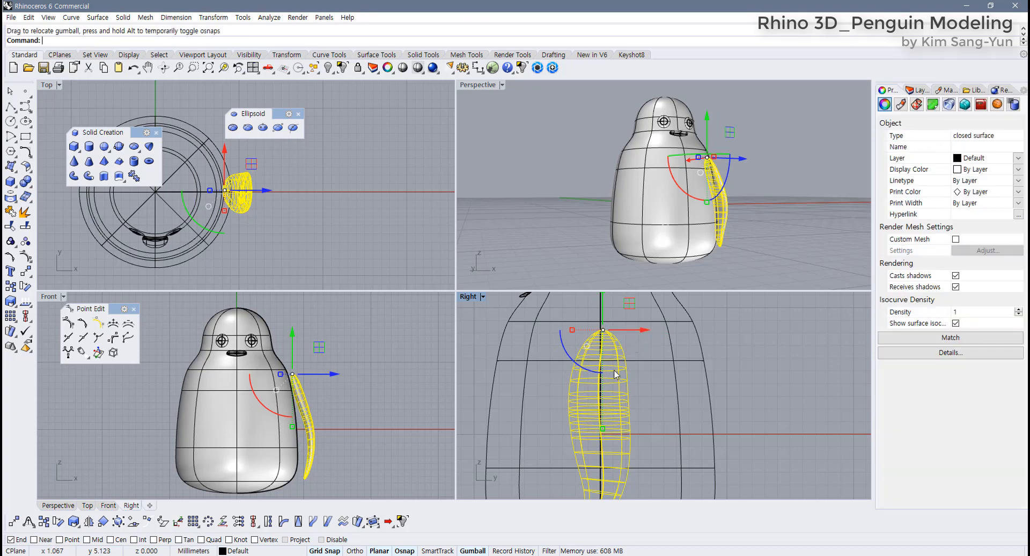
Step: Try to rotate the wing about its upper end with the gumball in the Right view, and undo the rotation
{"action": "scroll", "coordinate": [584, 379], "scroll_direction": "down", "scroll_amount": 3}
{"action": "left_click_drag", "start_coordinate": [584, 380], "coordinate": [595, 411]}
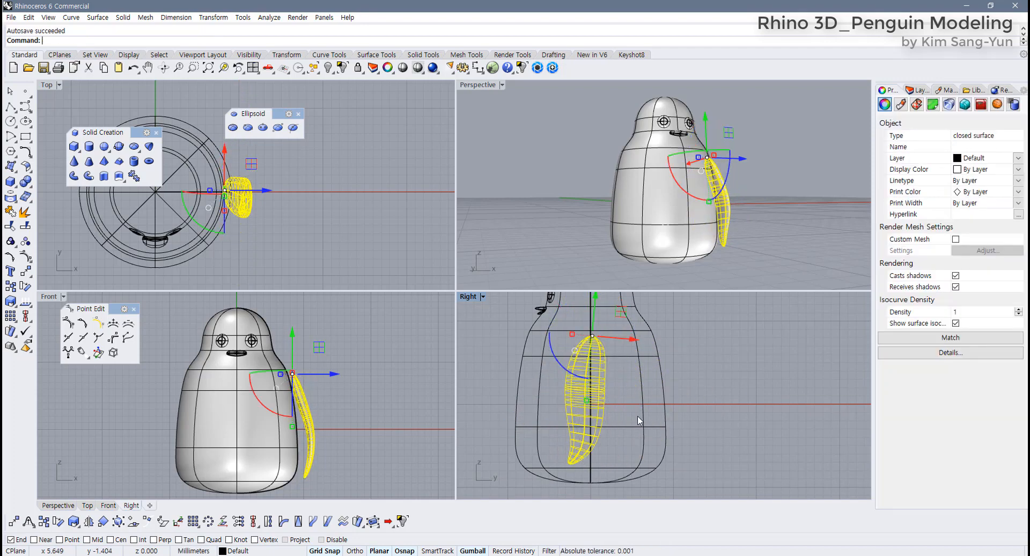
{"action": "key", "text": "ctrl+z"}
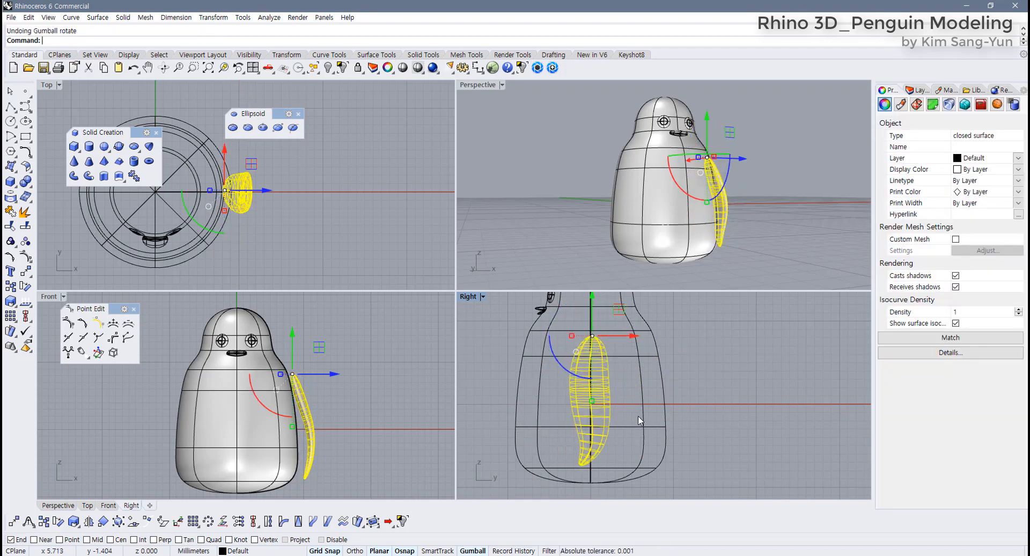
Step: Rotate the wing about its upper end in the Right view, swinging its lower tip toward the penguin's front
{"action": "left_click", "coordinate": [25, 286]}
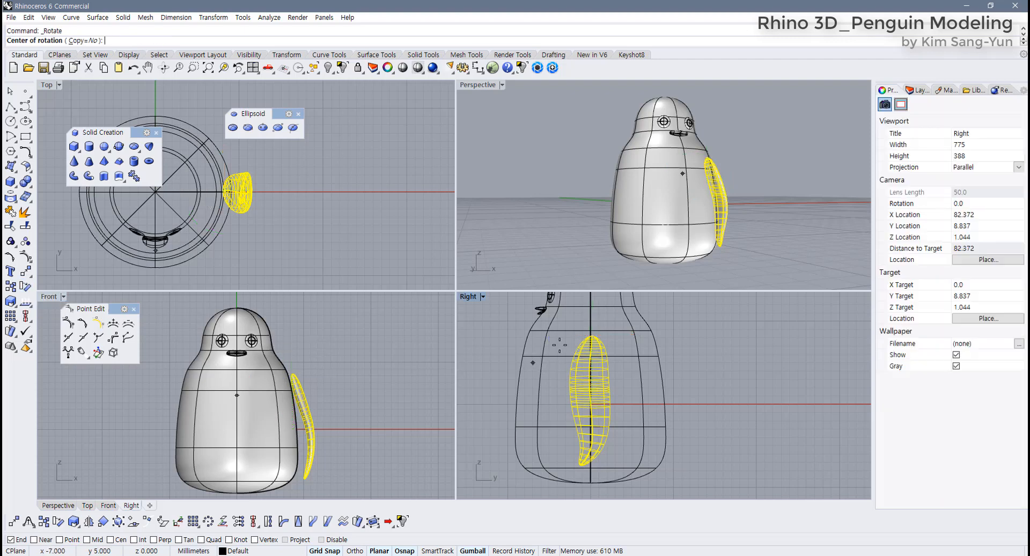
{"action": "left_click", "coordinate": [593, 333]}
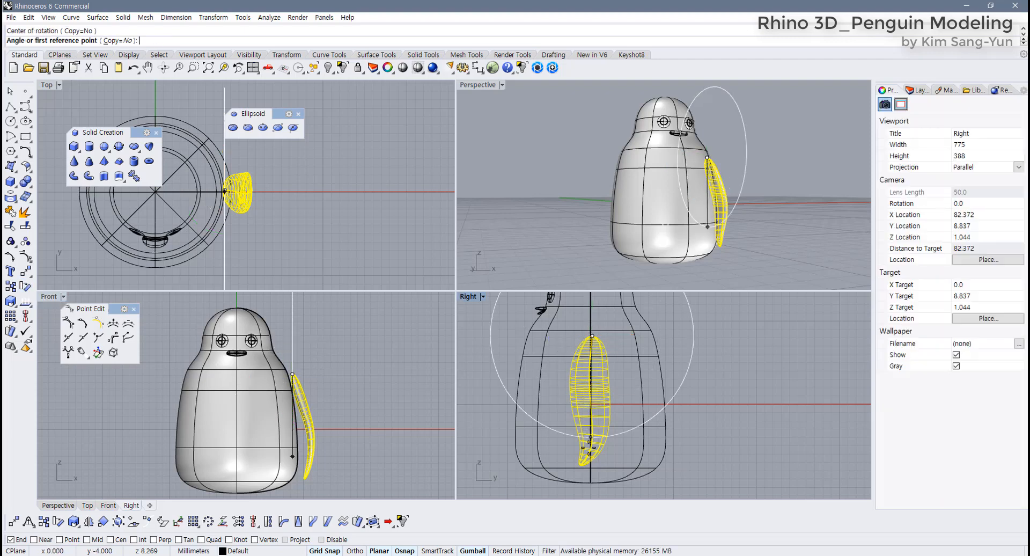
{"action": "left_click", "coordinate": [590, 454]}
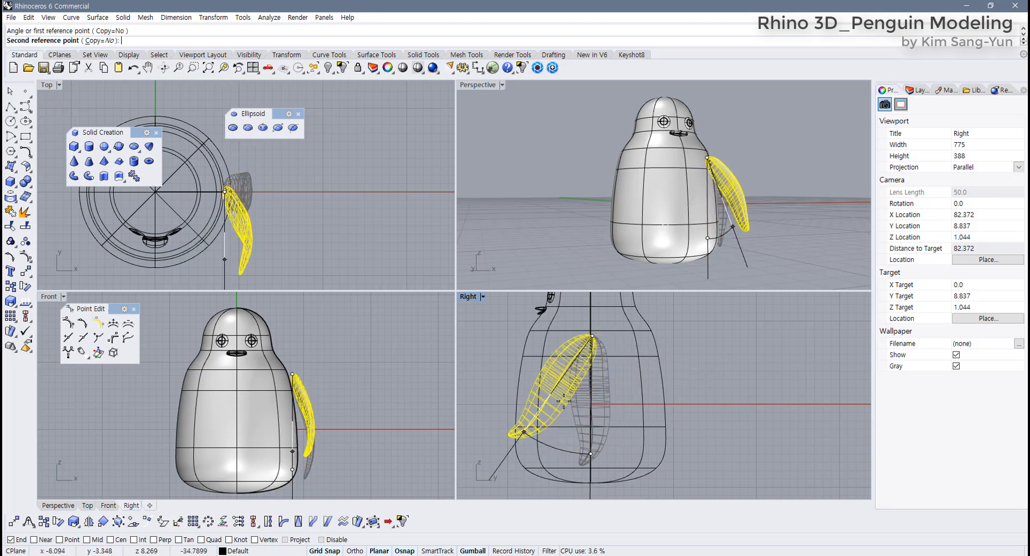
{"action": "left_click", "coordinate": [536, 424]}
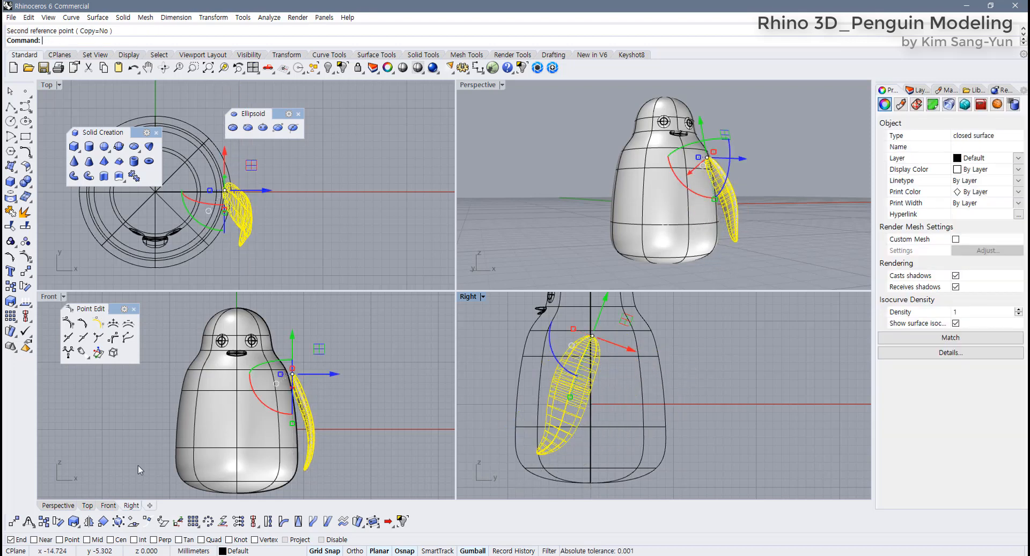
Step: Mirror the rotated wing to the body's other side across the vertical centreline in the Front view
{"action": "left_click", "coordinate": [89, 521]}
{"action": "left_click", "coordinate": [236, 482]}
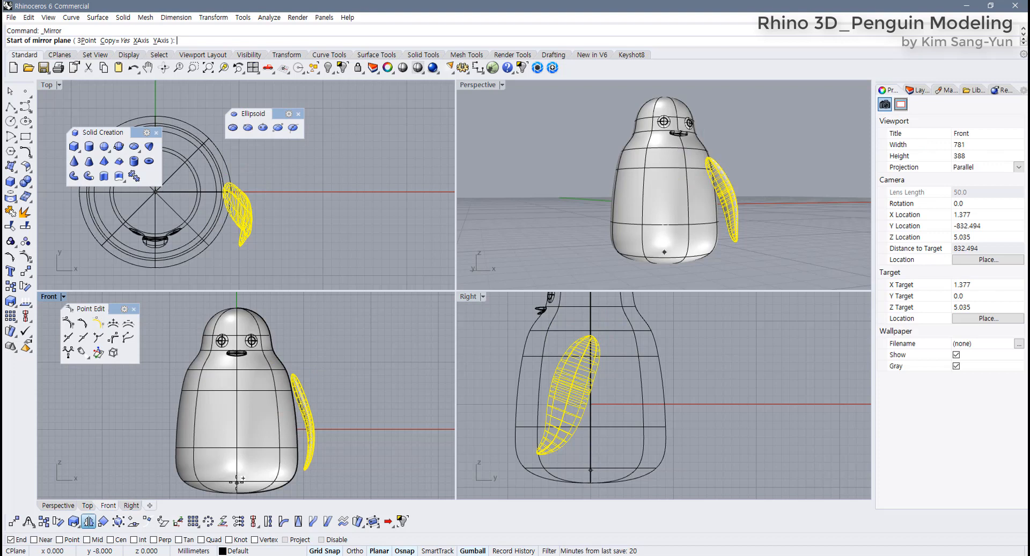
{"action": "left_click", "coordinate": [242, 410]}
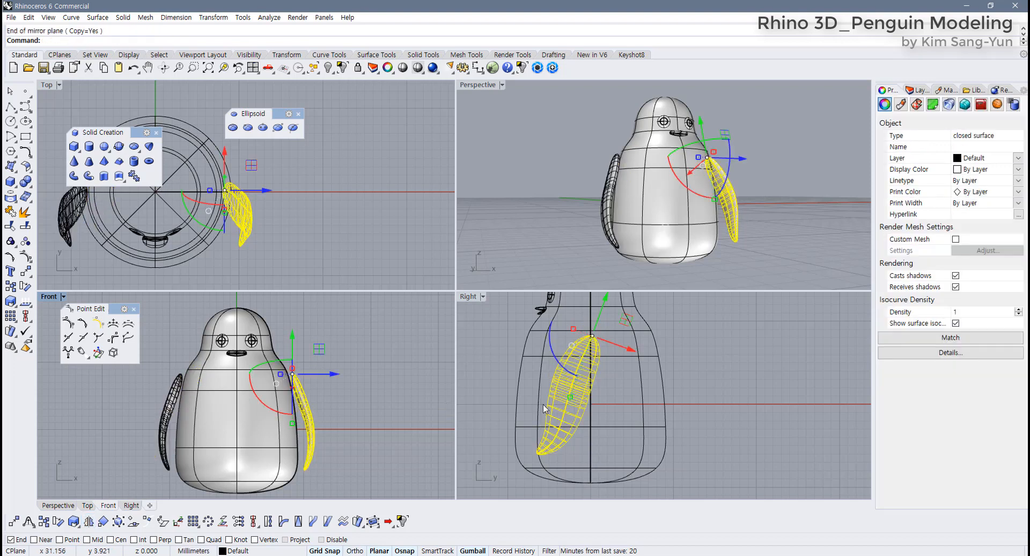
Step: Try to rotate the original wing further with the gumball, check it in Perspective, and undo the rotation
{"action": "left_click_drag", "start_coordinate": [569, 374], "coordinate": [606, 384]}
{"action": "left_click", "coordinate": [758, 226]}
{"action": "right_click_drag", "start_coordinate": [758, 226], "coordinate": [650, 308]}
{"action": "key", "text": "ctrl+z"}
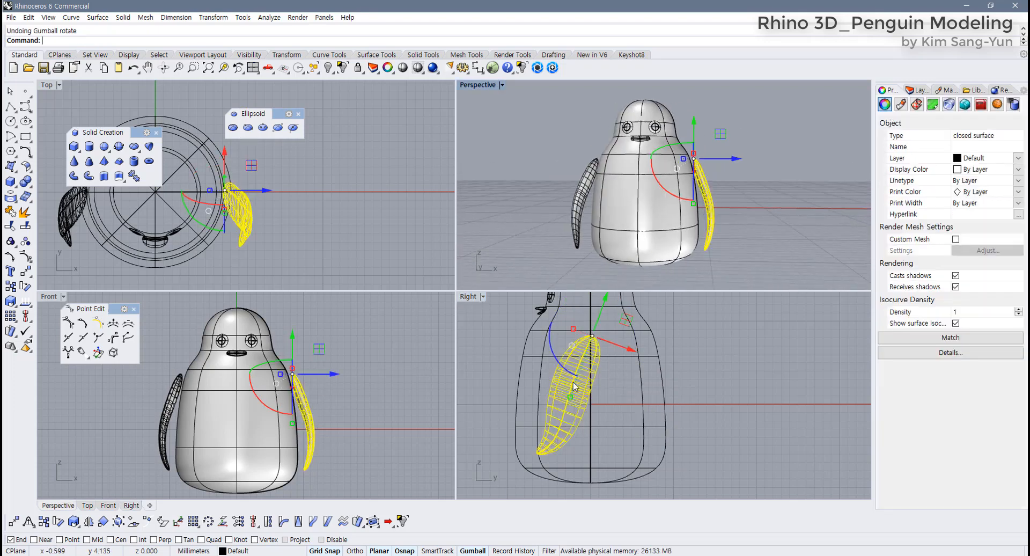
Step: Select both wings, examine their fit against the body from several angles, and select only the mirrored wing
{"action": "mouse_move", "coordinate": [747, 196]}
{"action": "right_mouse_down"}
{"action": "mouse_move", "coordinate": [681, 200]}
{"action": "mouse_move", "coordinate": [677, 210]}
{"action": "mouse_move", "coordinate": [741, 211]}
{"action": "right_mouse_up"}
{"action": "left_click", "coordinate": [177, 402], "text": "shift"}
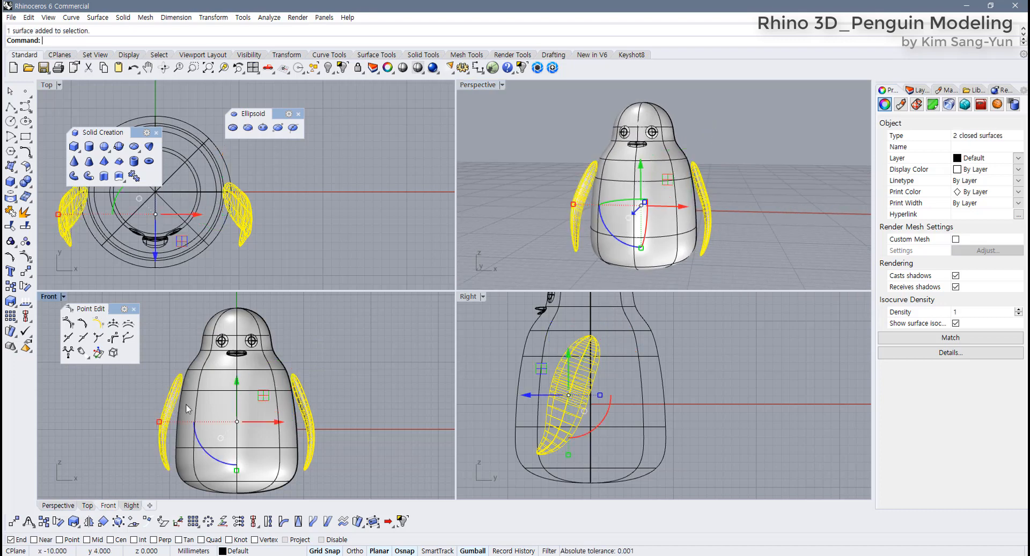
{"action": "right_click_drag", "start_coordinate": [675, 370], "coordinate": [674, 376]}
{"action": "left_click", "coordinate": [674, 375]}
{"action": "right_click_drag", "start_coordinate": [633, 172], "coordinate": [679, 201]}
{"action": "left_click", "coordinate": [699, 200]}
{"action": "right_click_drag", "start_coordinate": [231, 392], "coordinate": [303, 391]}
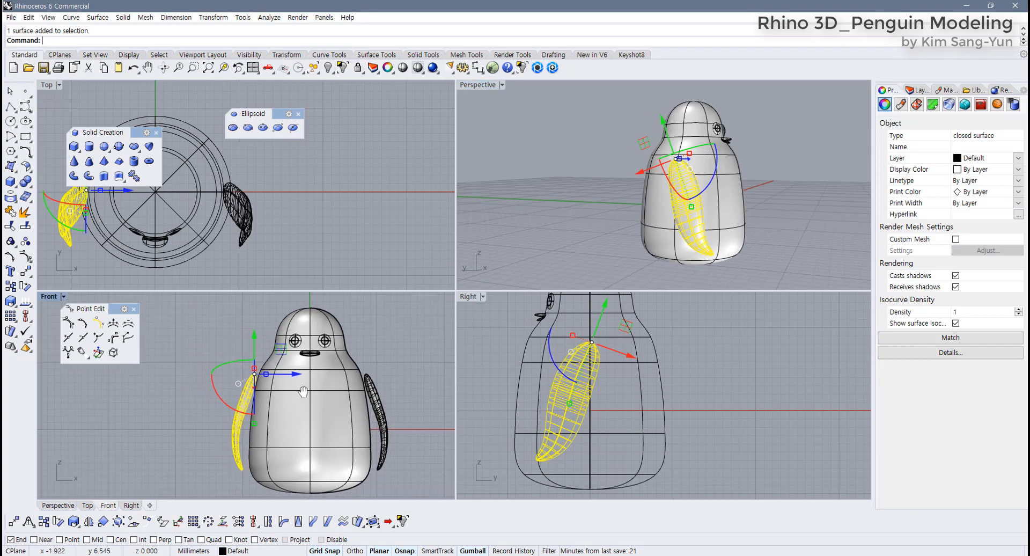